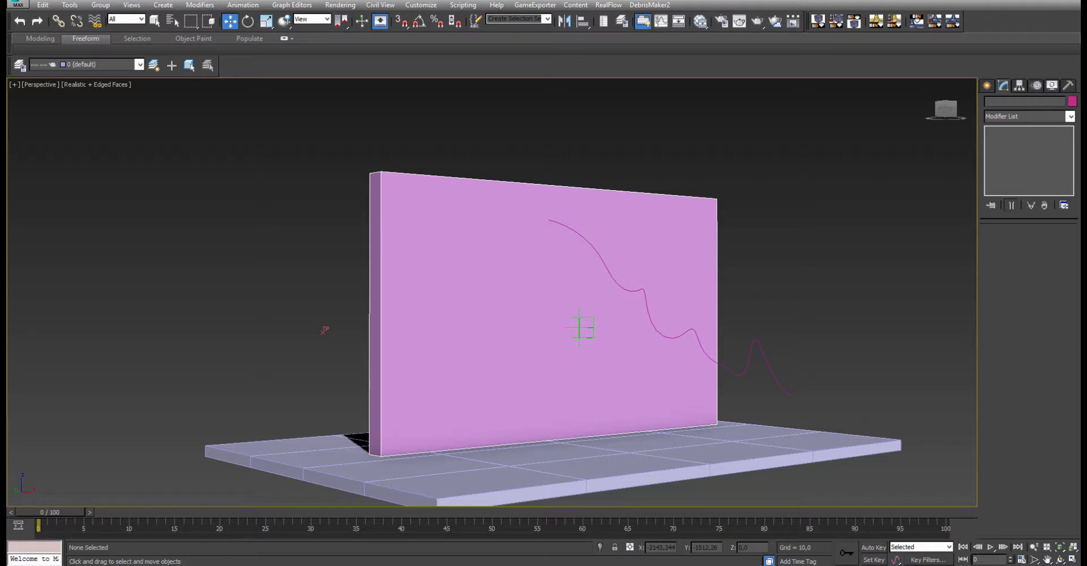
- Select the Thinking Particles object and pick the wavy spline as its Shape Frag object
drag(1084, 113, 419, 1)
click(324, 329)
drag(992, 321, 991, 296)
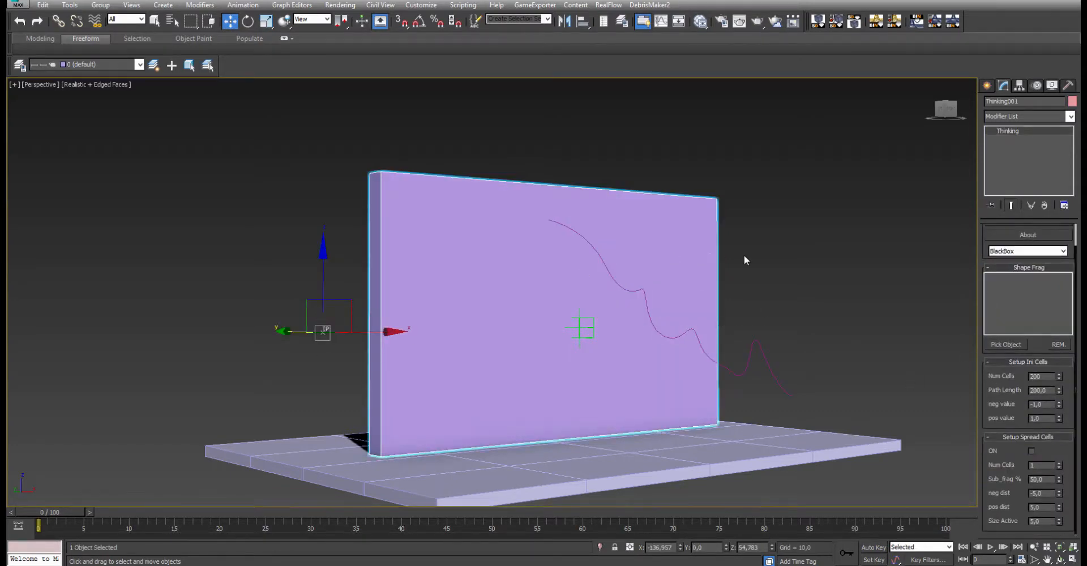
middle_drag(744, 256, 717, 237)
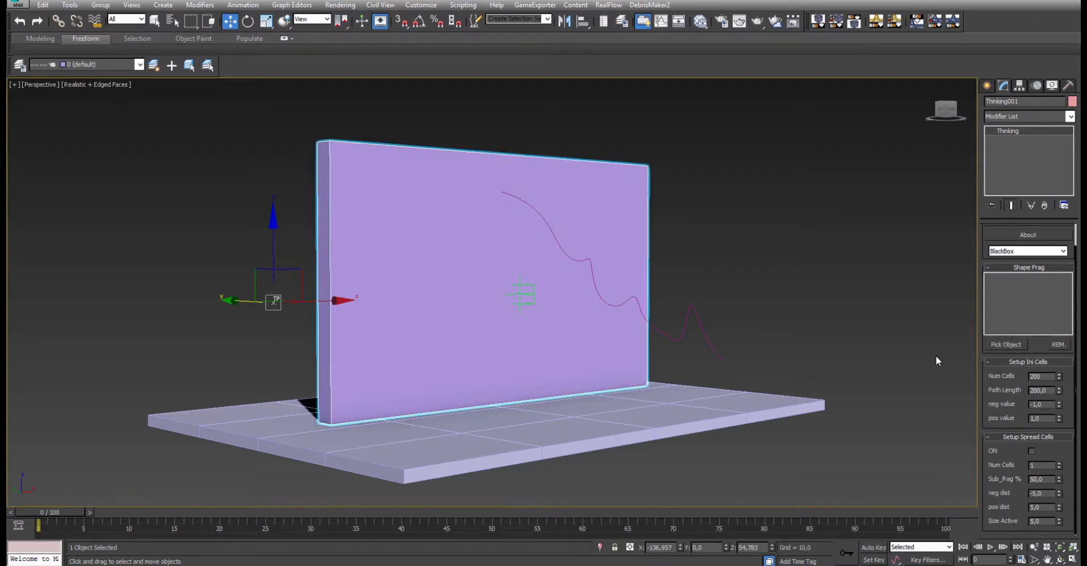
click(1005, 344)
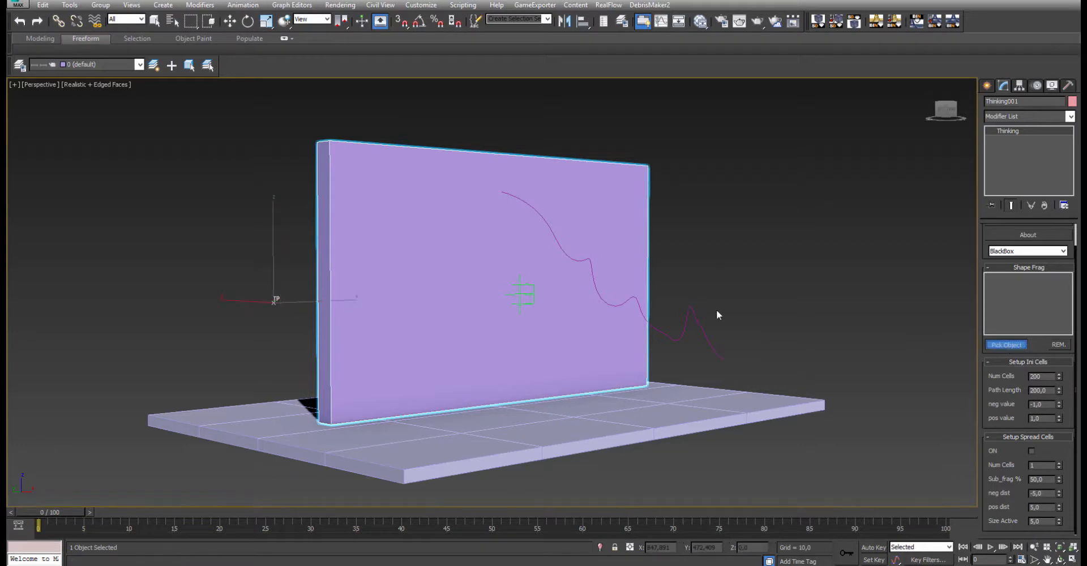
click(691, 306)
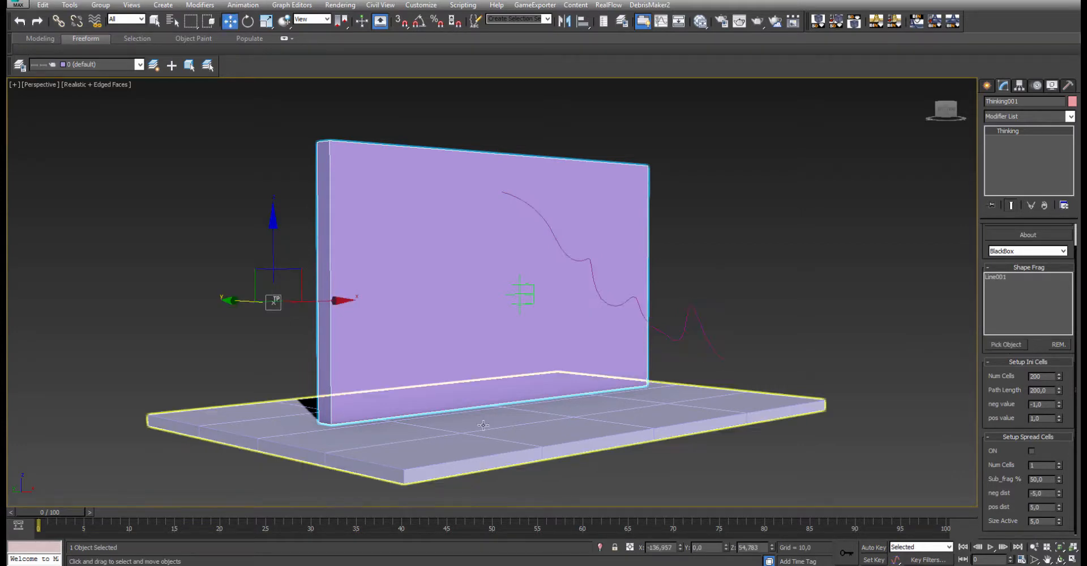
- Show the scene in wireframe, preview the wall's fracture on frame 1, and return to frame 0
key(F3)
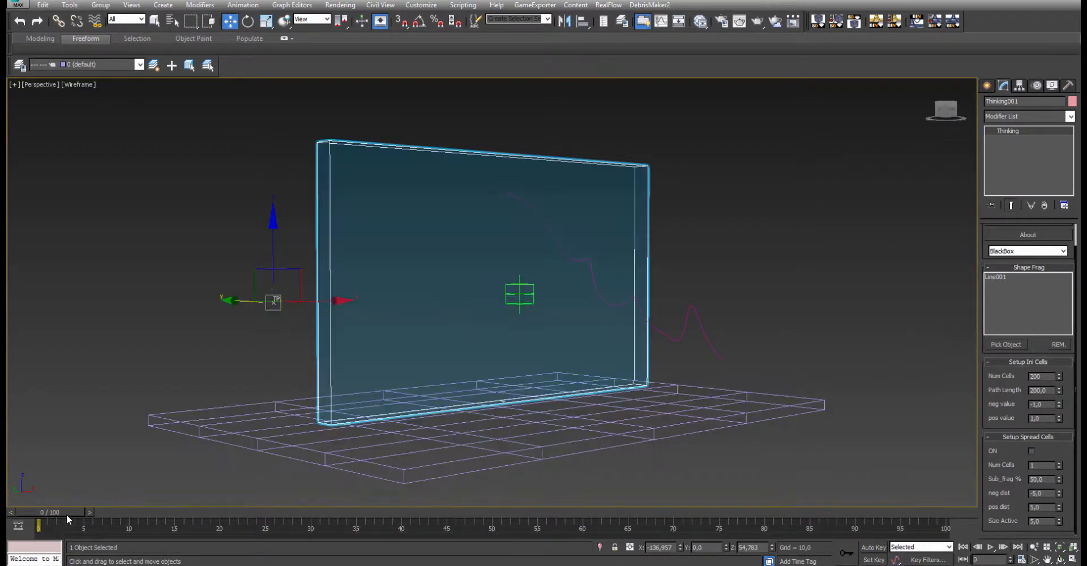
drag(66, 514, 79, 514)
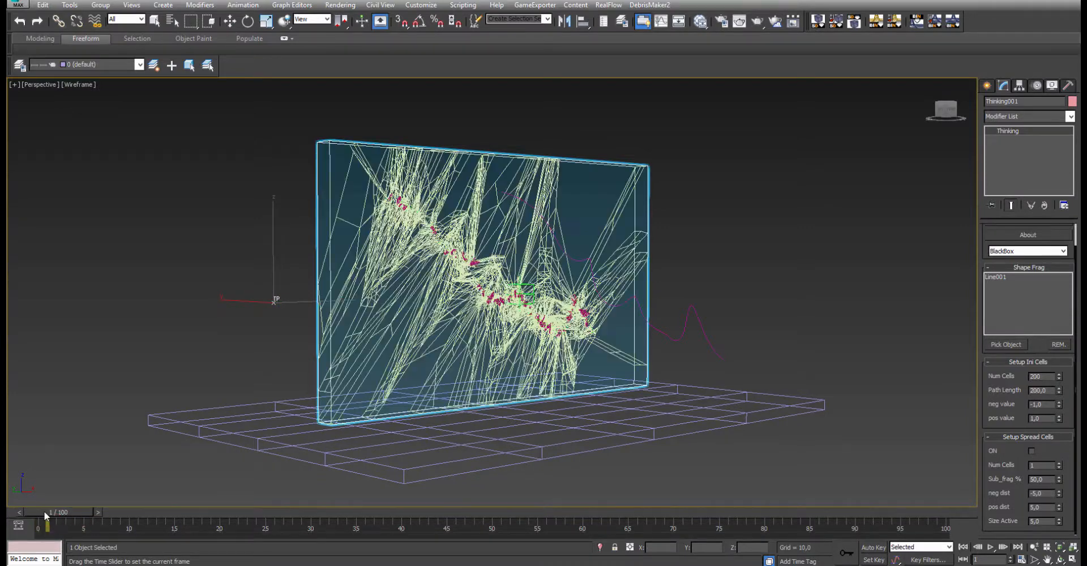
click(10, 513)
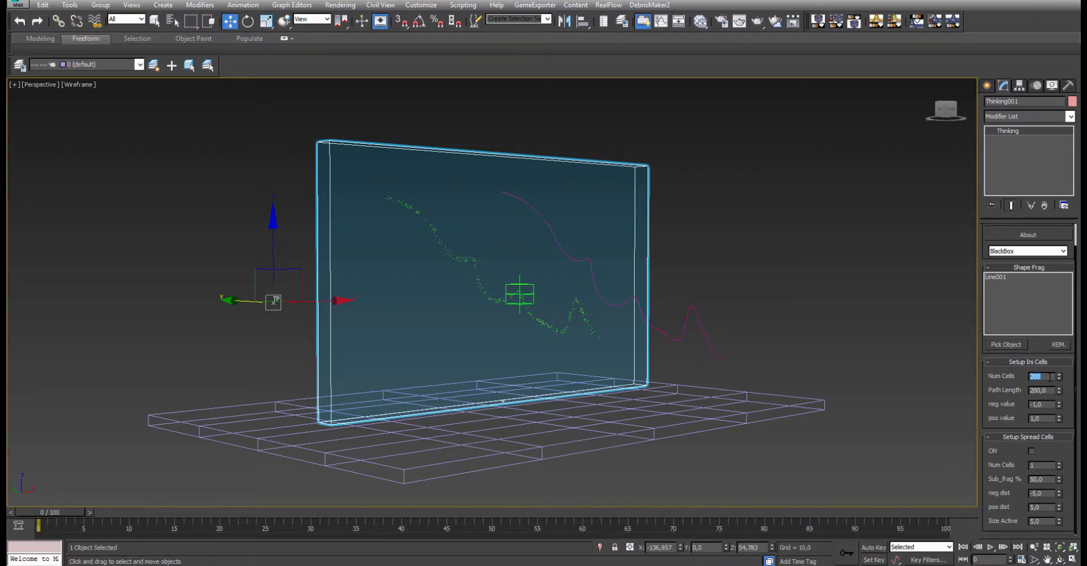
- Try Num Cells values of 50 and 100 for the initial cells
text(50)
key(Return)
text(100)
key(Return)
- Try Path Length values of 10, 20 and 50 for the initial cells, ending on 250
click(998, 333)
drag(1044, 391, 1024, 391)
text(10)
key(Return)
text(20)
key(Return)
text(50)
key(Return)
text(250)
key(Return)
- Reset the initial cells' neg and pos values to zero, and widen the scatter to -5 and 5
mouse_move(1006, 406)
mouse_down()
mouse_move(1013, 419)
mouse_move(1013, 406)
mouse_up()
mouse_move(1014, 371)
mouse_down()
mouse_move(1014, 387)
mouse_move(1015, 371)
mouse_up()
right_click(1058, 404)
right_click(1058, 419)
click(1034, 404)
text(1)
key(Return)
drag(1032, 404, 1046, 405)
text(5)
key(Tab)
text(5)
key(Return)
- Set the initial Num Cells to 500 and turn on the spread cells
double_click(1046, 376)
text(6500500)
key(Return)
click(1031, 451)
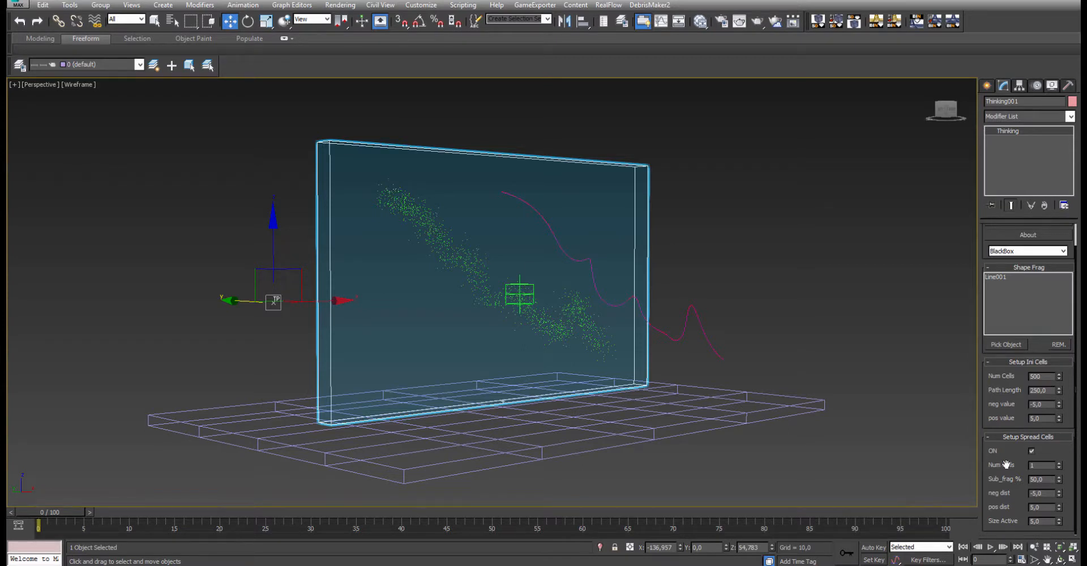
- Try Sub_frag percentages of 10 and 100 for the spread cells, and restore 50
double_click(1038, 479)
text(10)
key(Return)
text(100)
key(Return)
text(50)
key(Return)
- Set the initial cells' neg value to -2 and pos value to 2
double_click(1048, 405)
text(-2)
key(Return)
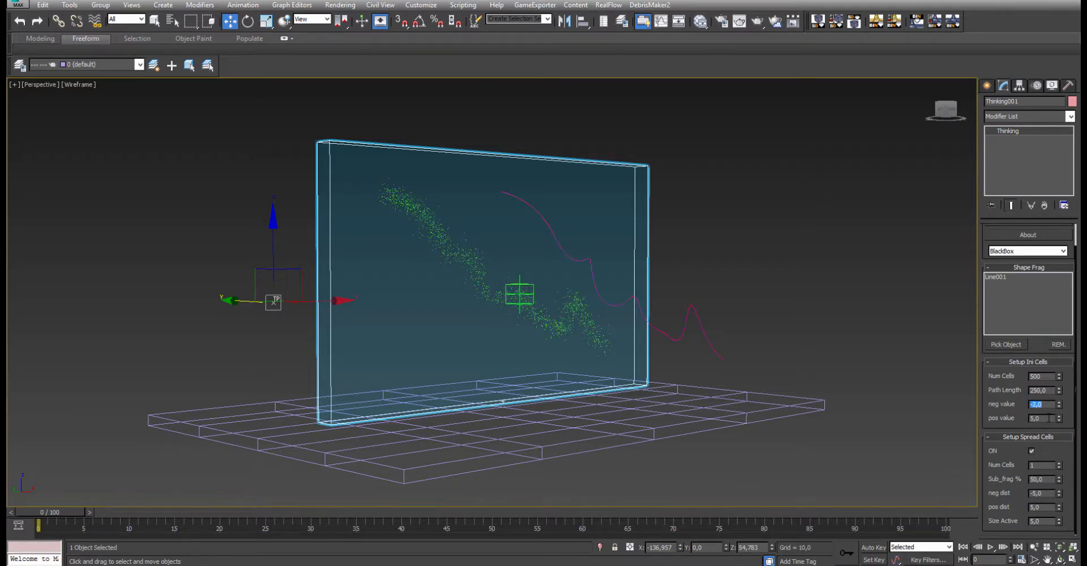
double_click(1048, 418)
text(2)
key(Return)
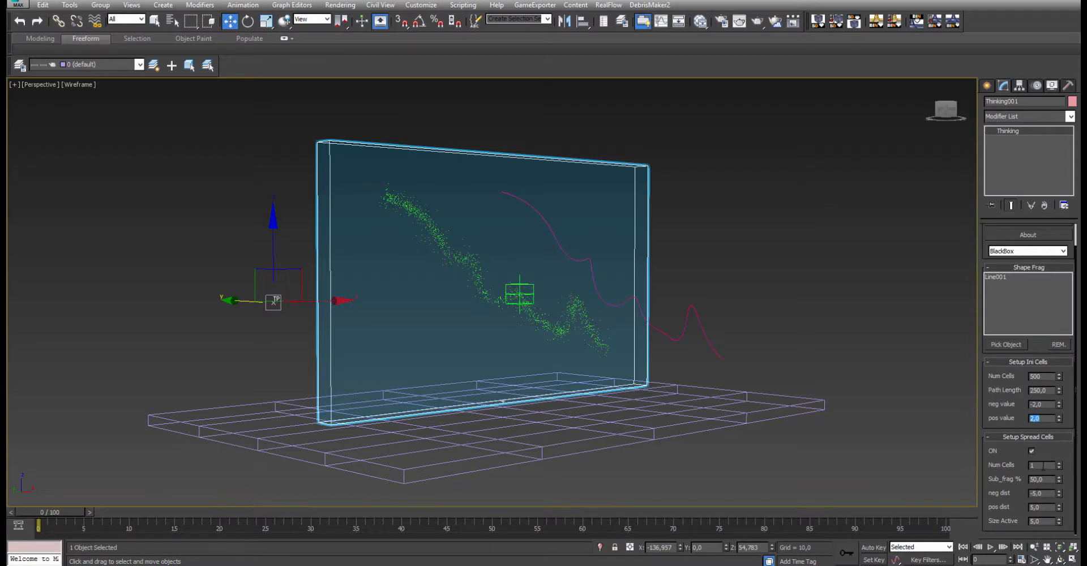
- Raise the spread Num Cells to 2 and show the fractured wall on frame 1 in shaded view
click(1058, 463)
click(1003, 546)
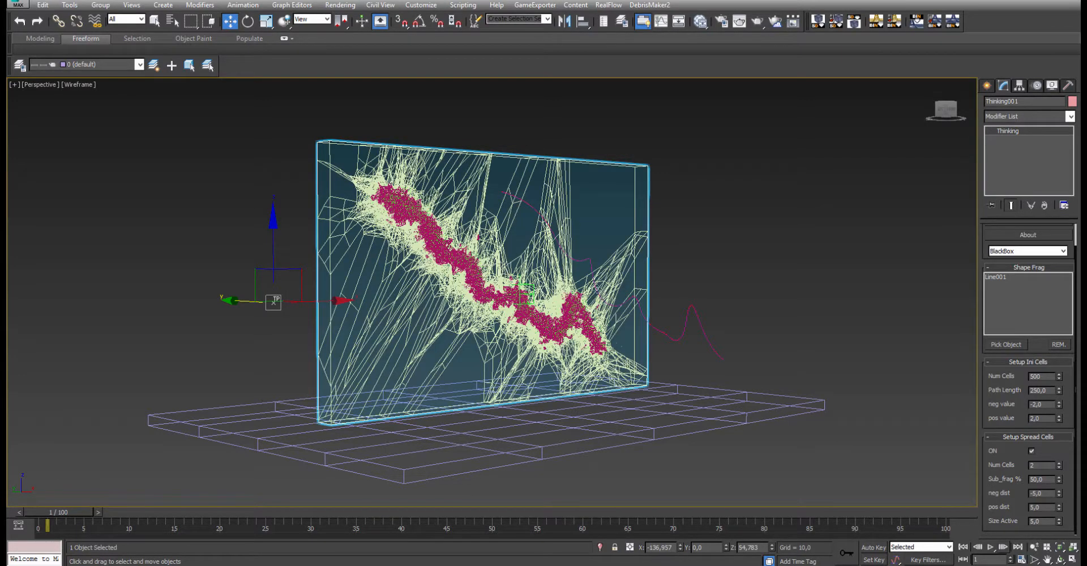
click(702, 275)
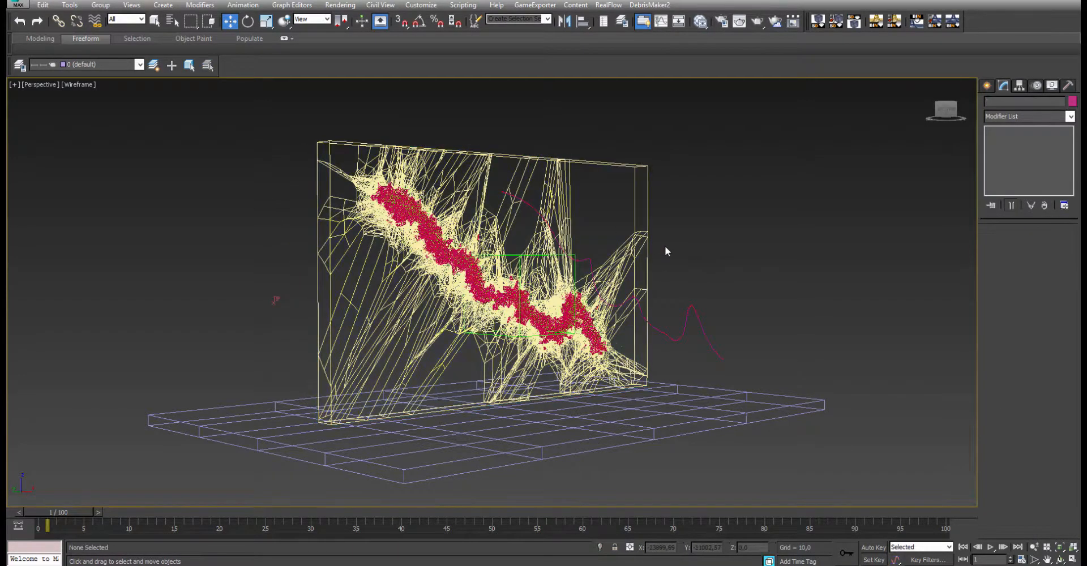
key(F3)
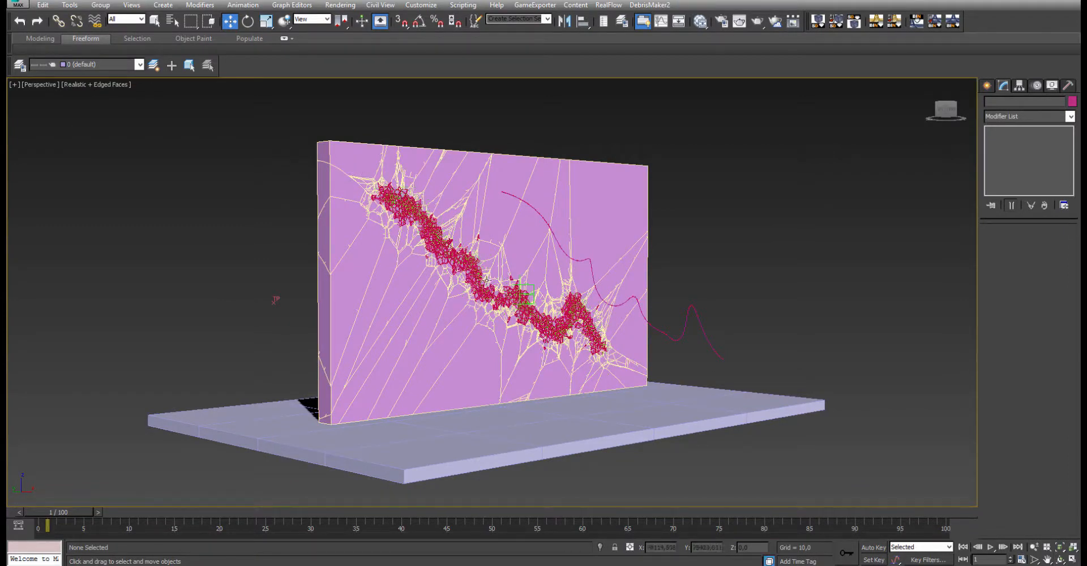
- Play the fracture simulation to about frame 31, stop it, and return to frame 0
click(990, 547)
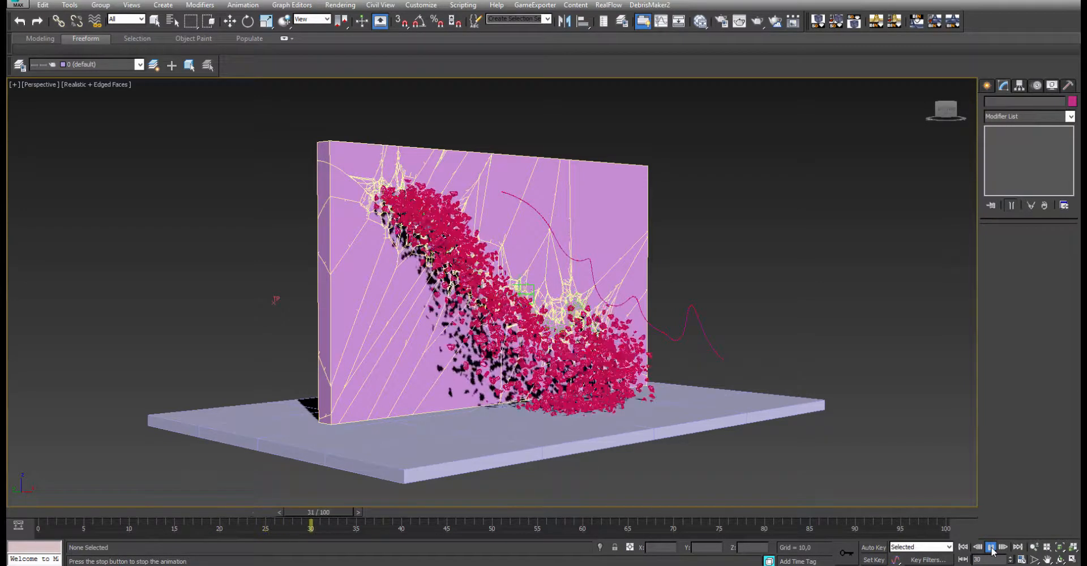
click(991, 547)
click(21, 510)
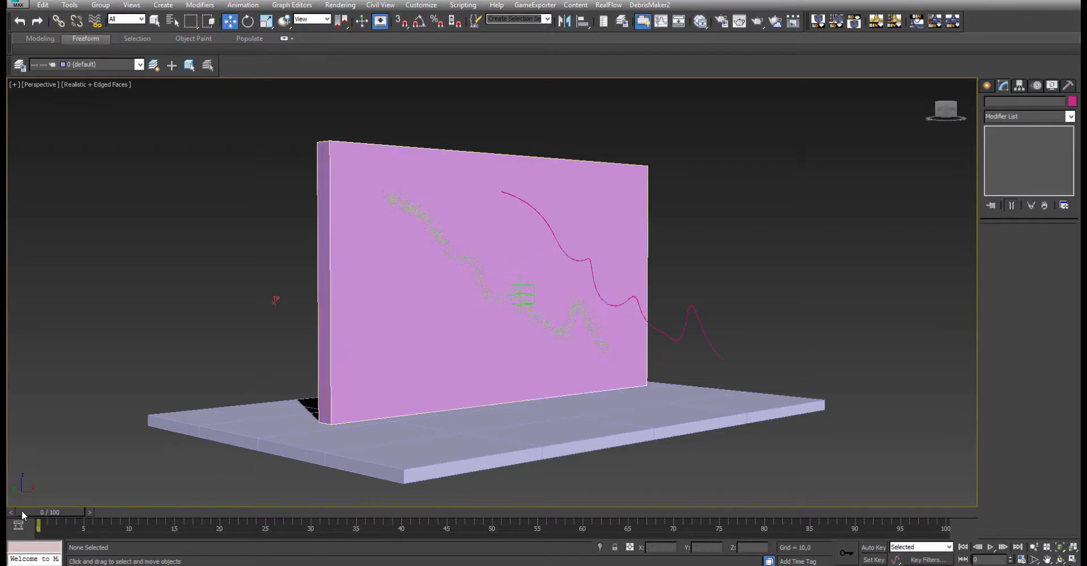
- Select the Thinking Particles object again and set its initial Num Cells to 100
click(276, 300)
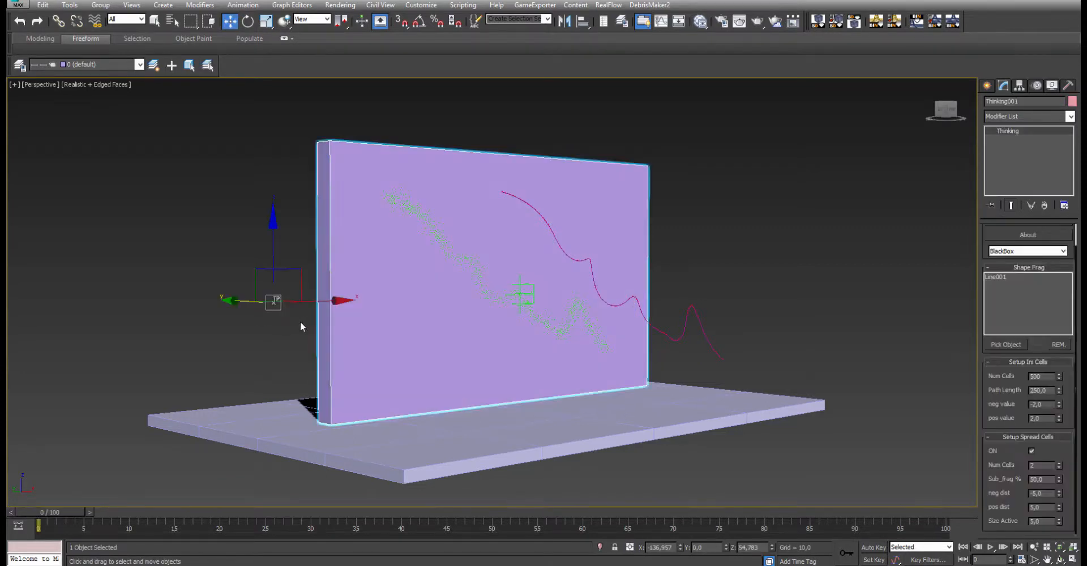
double_click(1035, 376)
text(100)
key(Return)
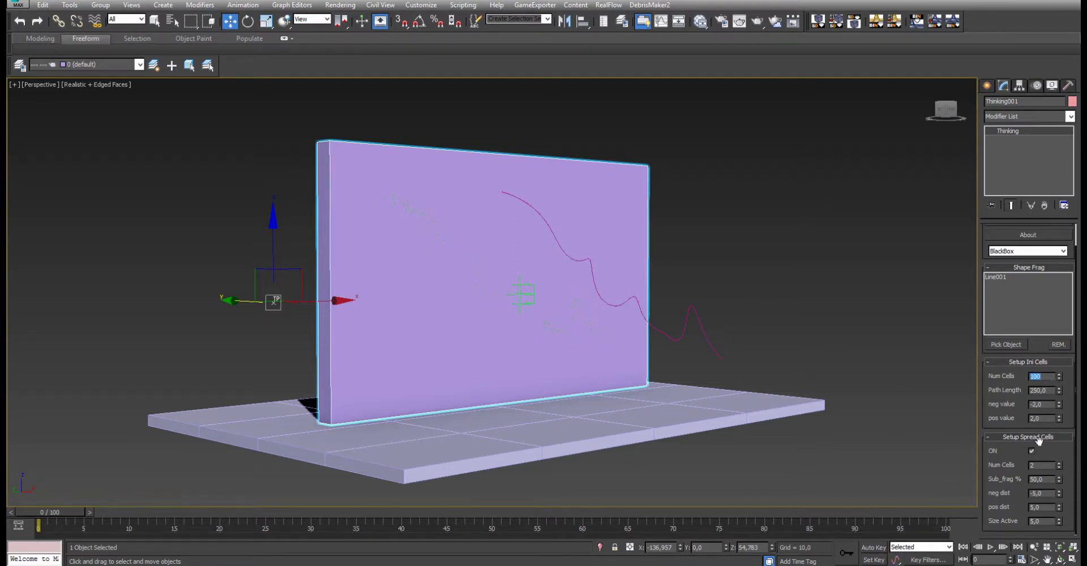
- Play the simulation with the reduced cell count, stop at frame 27, and rewind to the start
click(991, 546)
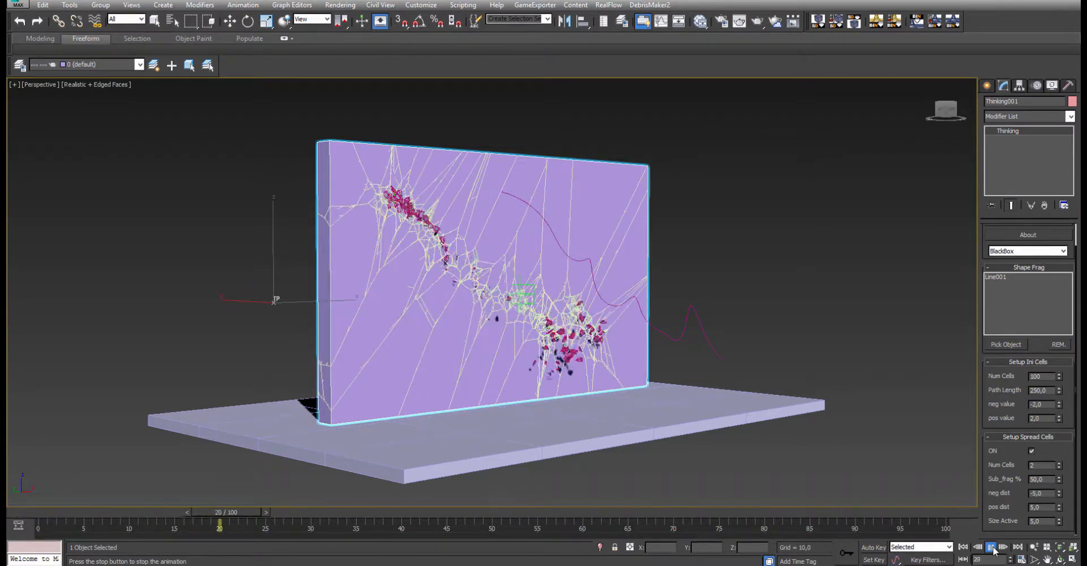
click(990, 546)
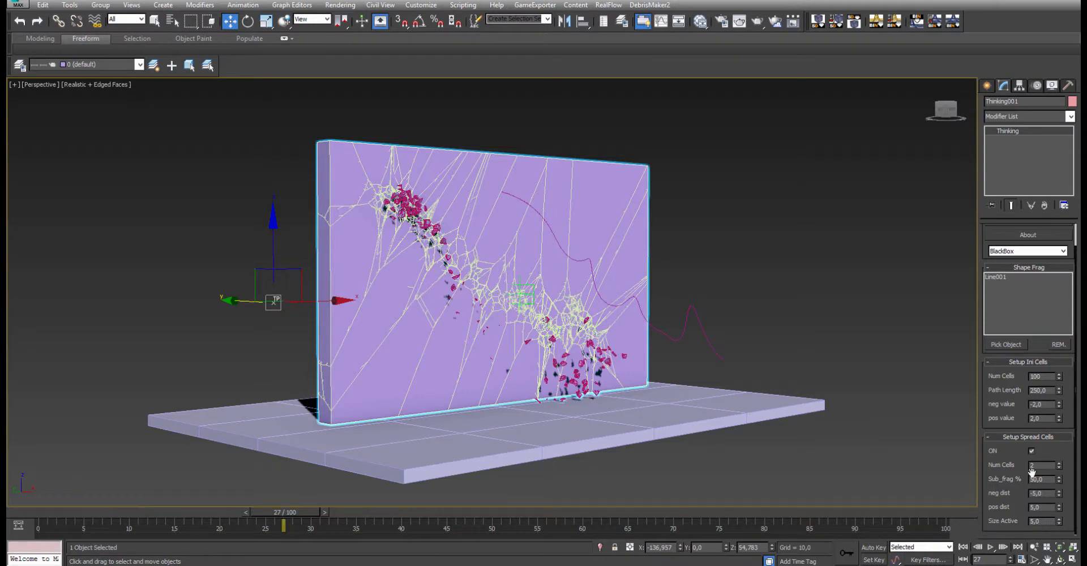
click(15, 514)
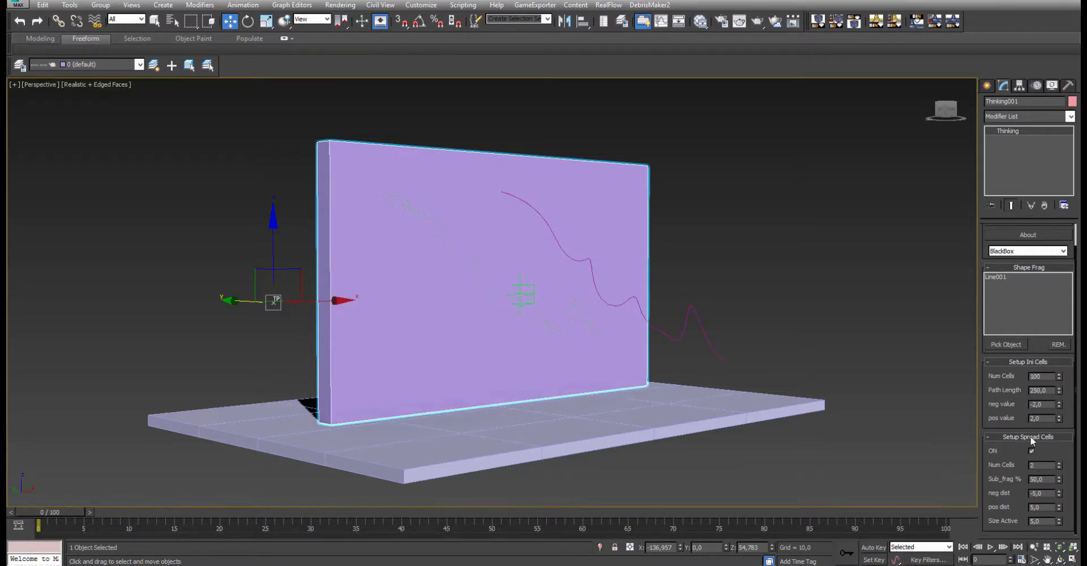
- Set the spread cells' Size Active to 15 and check the activated fragments on frame 1 in wireframe
key(F3)
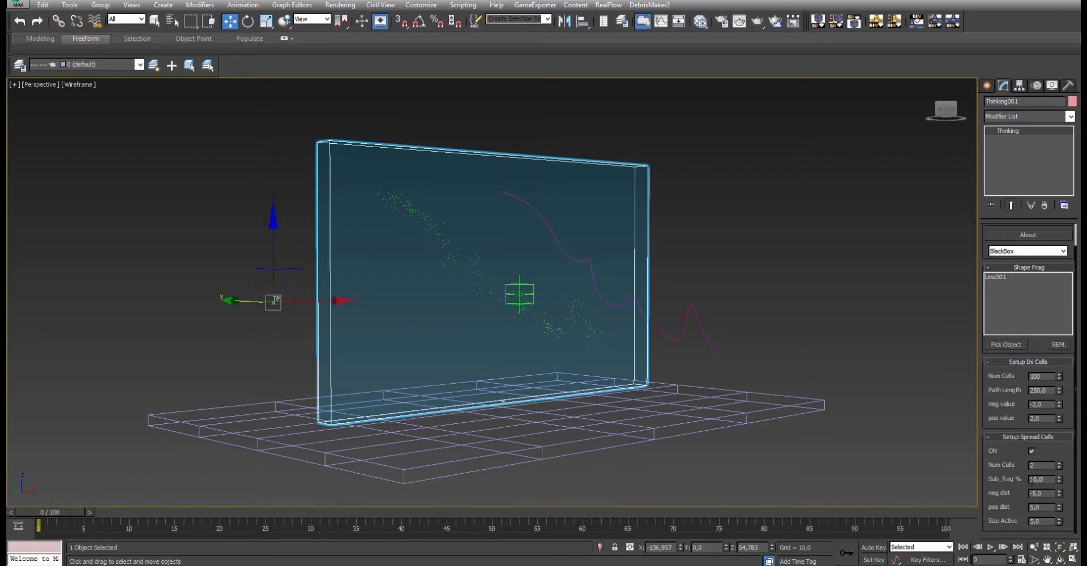
double_click(1043, 479)
double_click(1044, 521)
text(15)
key(Return)
click(1004, 546)
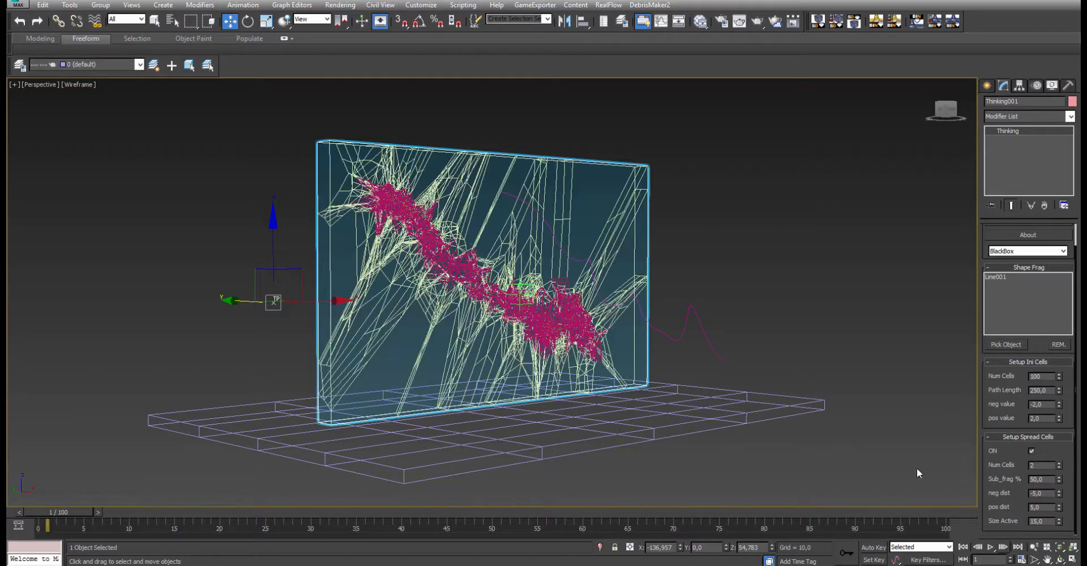
double_click(1047, 522)
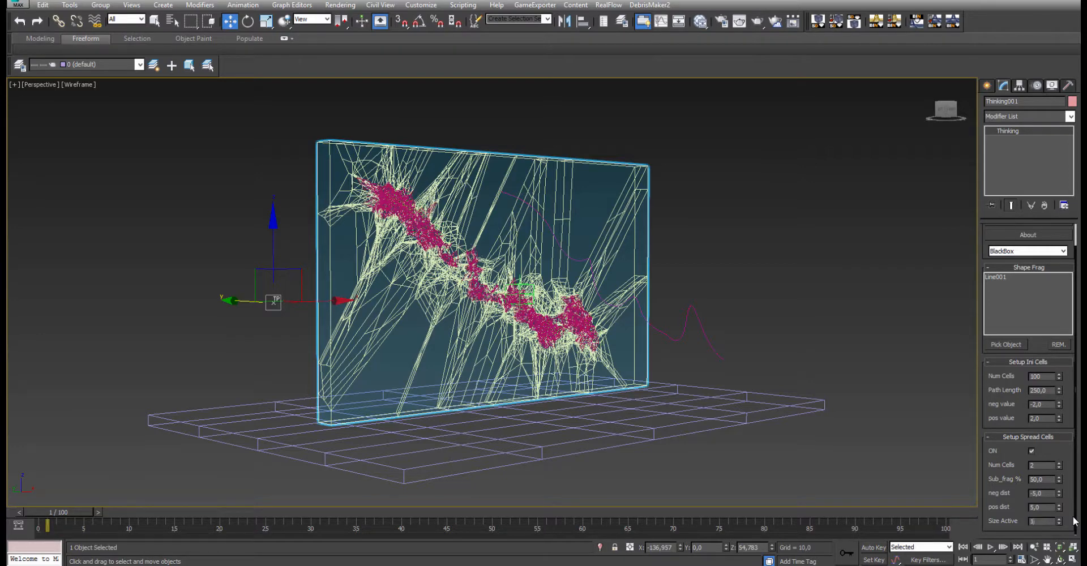
- Clear the selection, display the scene shaded without edges, and play the simulation to frame 66
click(870, 352)
key(F3)
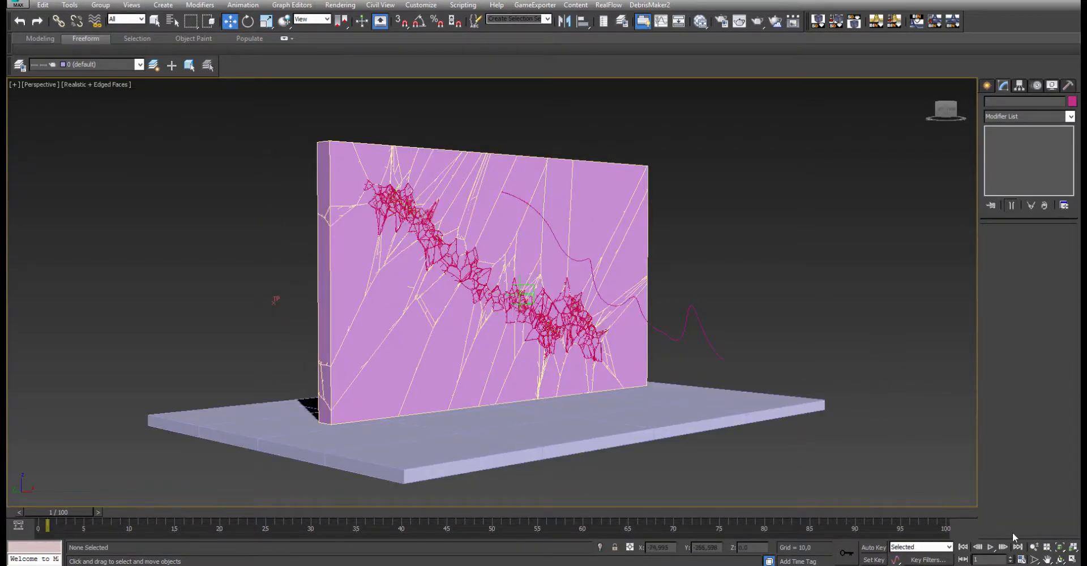
key(F4)
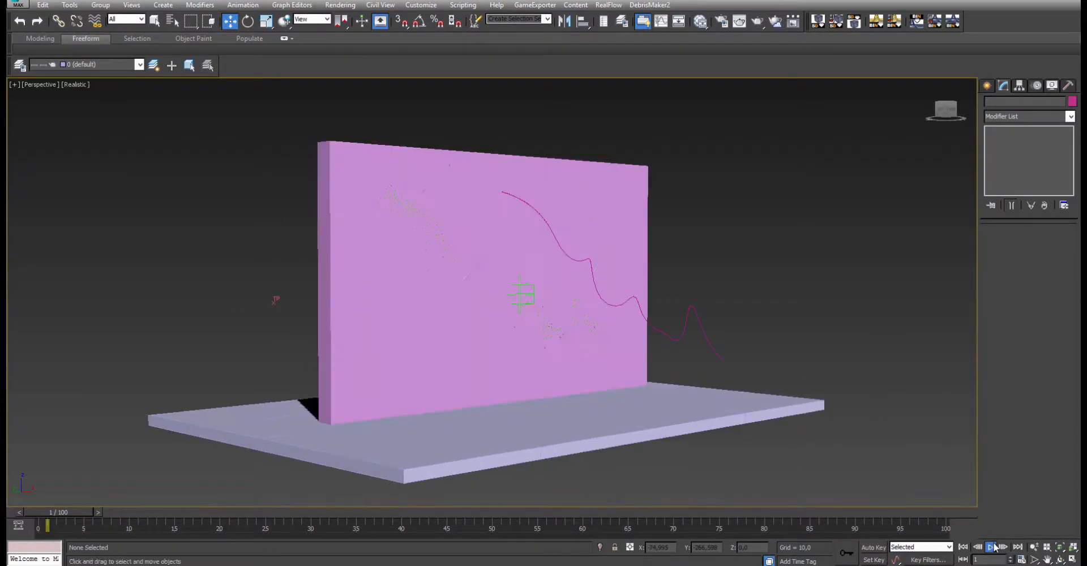
click(991, 547)
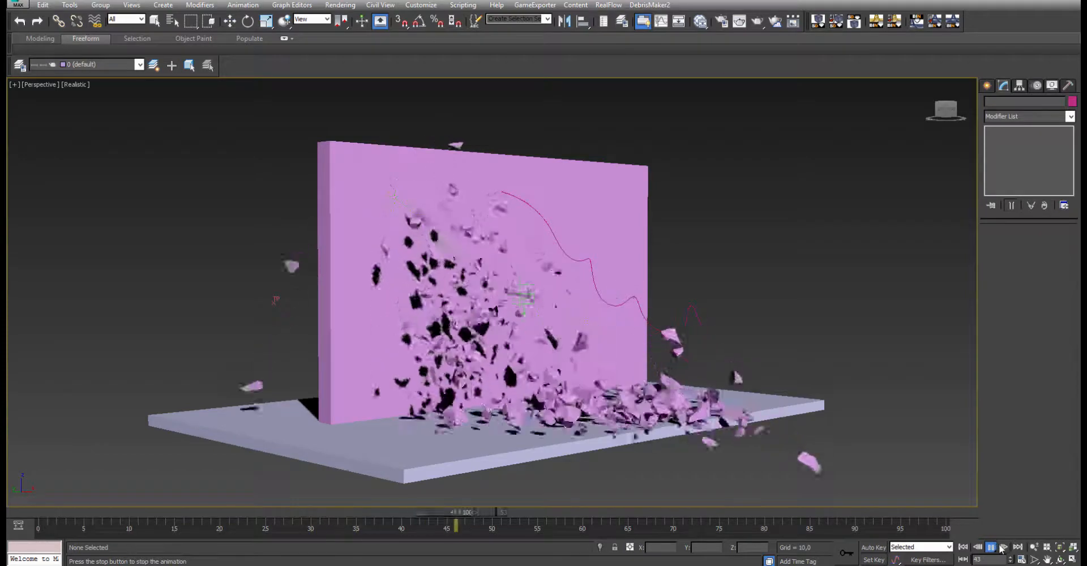
click(991, 546)
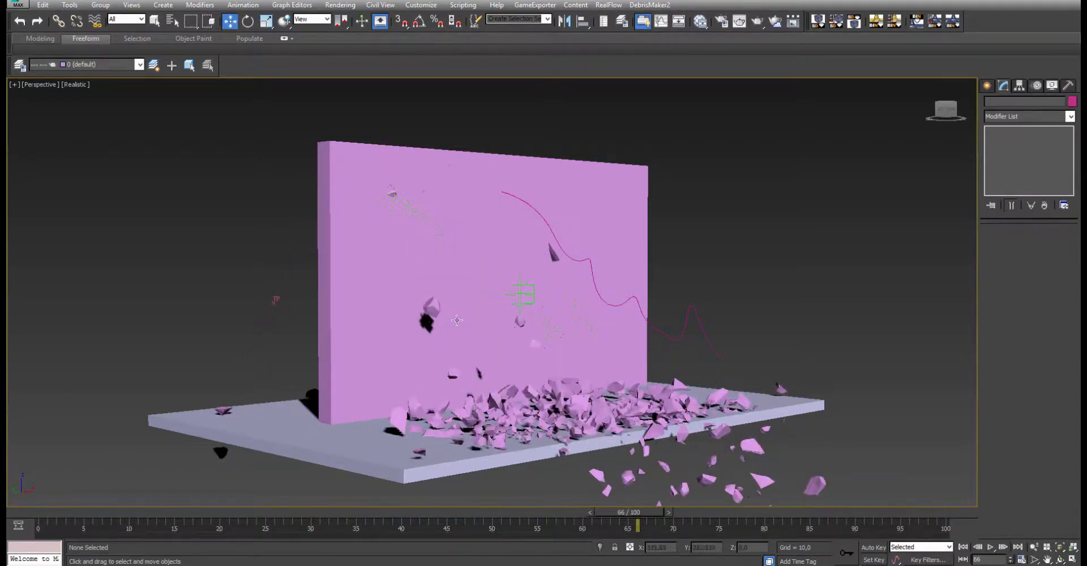
- Move the Frag Ini point helper at frame 0 to the wall's upper left corner, about X -93.7, Z 106
click(529, 293)
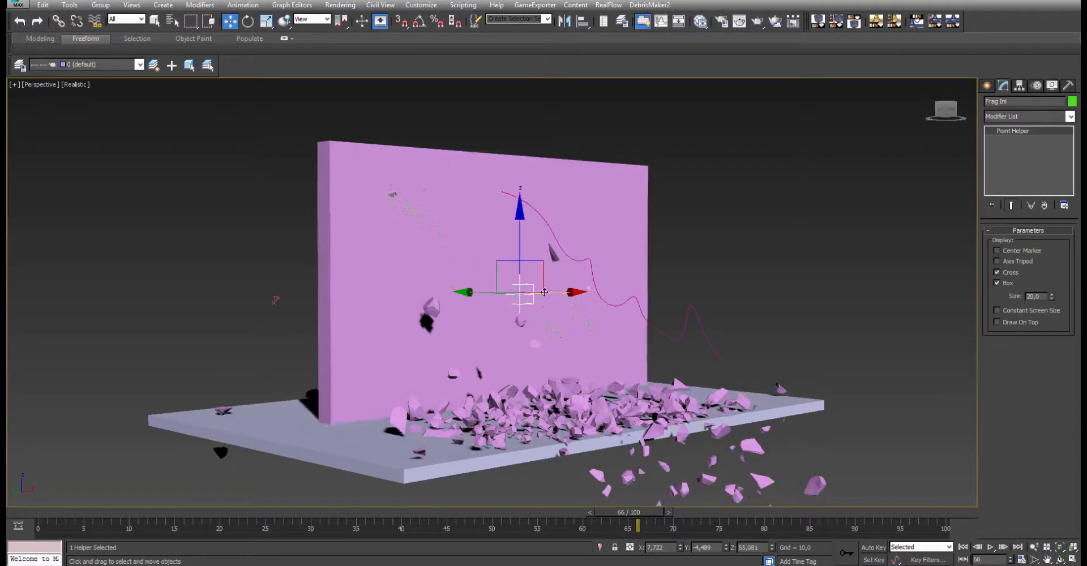
click(35, 511)
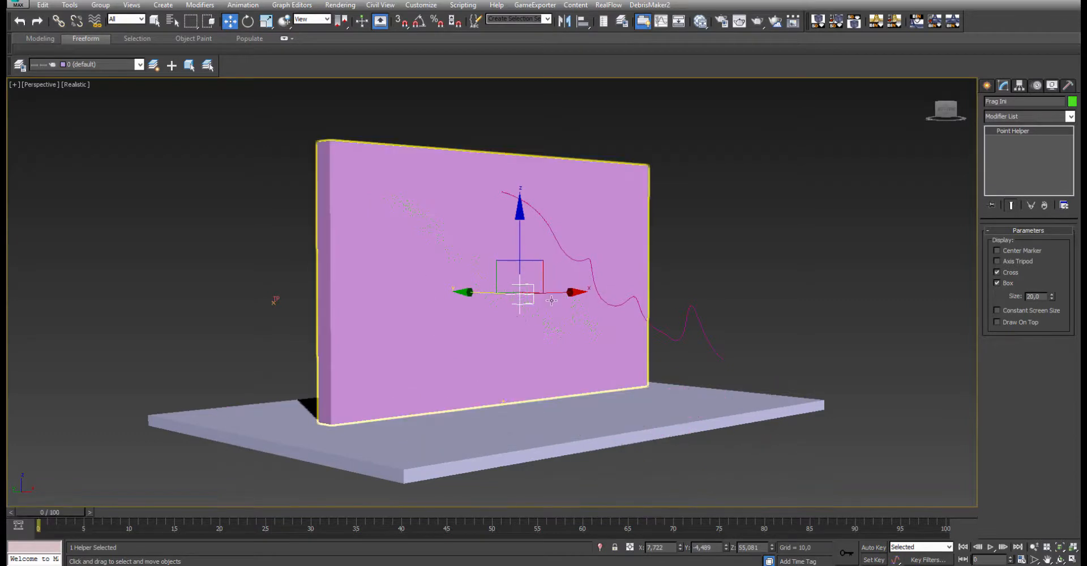
drag(551, 300, 392, 305)
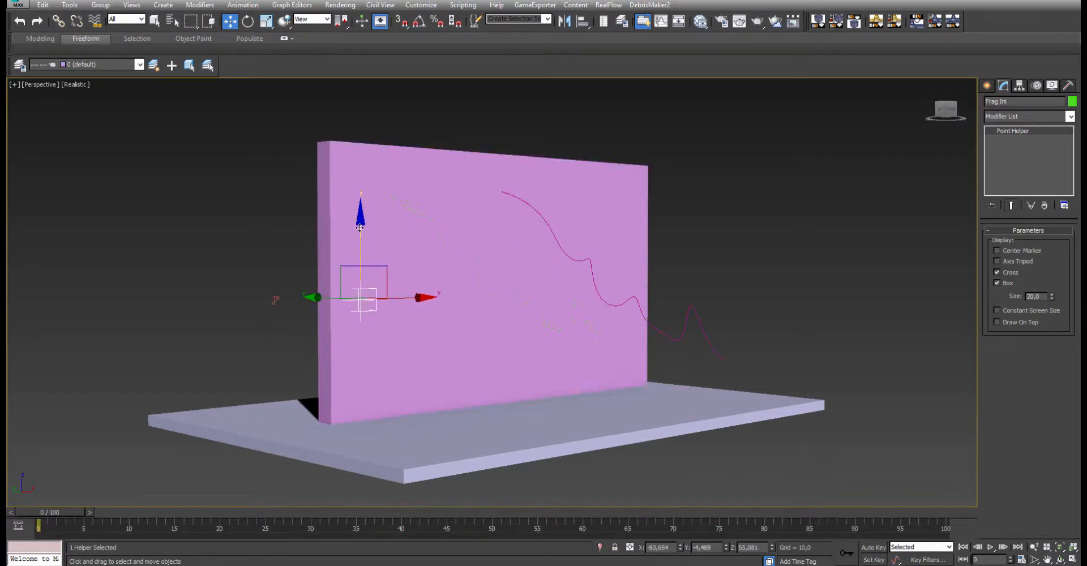
drag(359, 228, 359, 120)
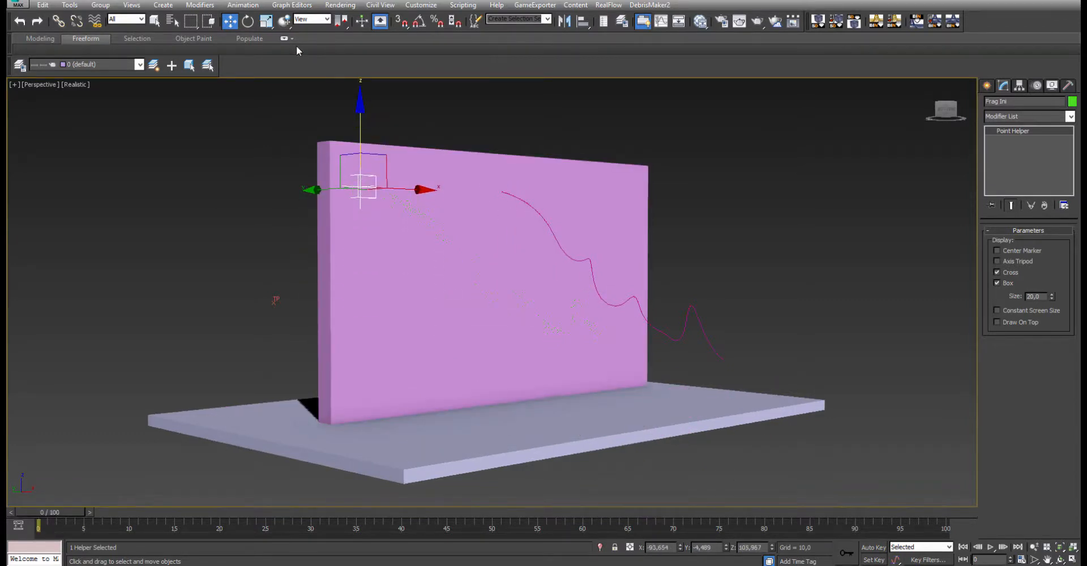
- Play the simulation with the helper at the upper corner, stop it, and return to frame 0
click(991, 547)
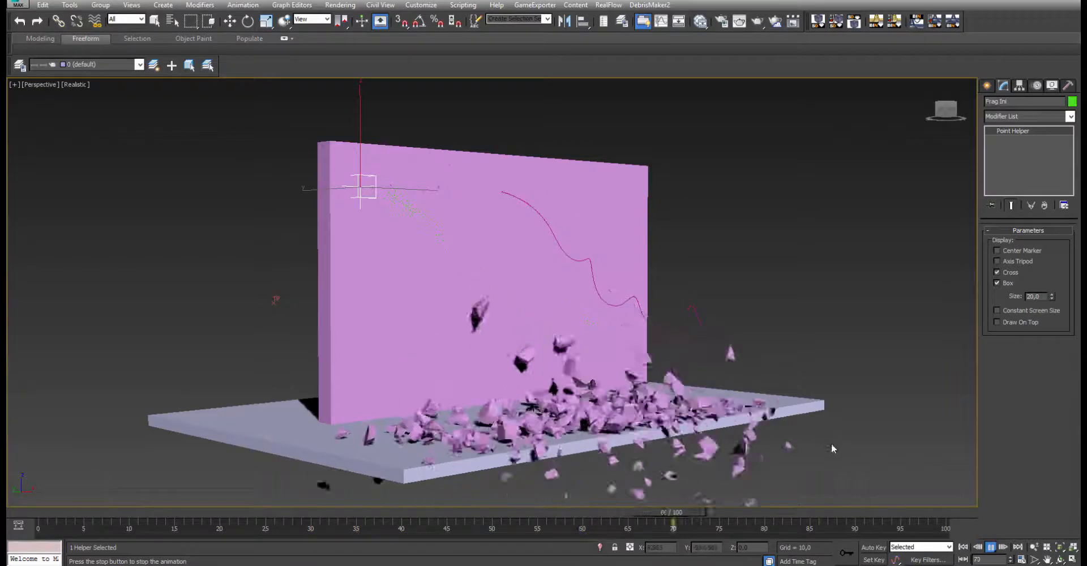
click(990, 546)
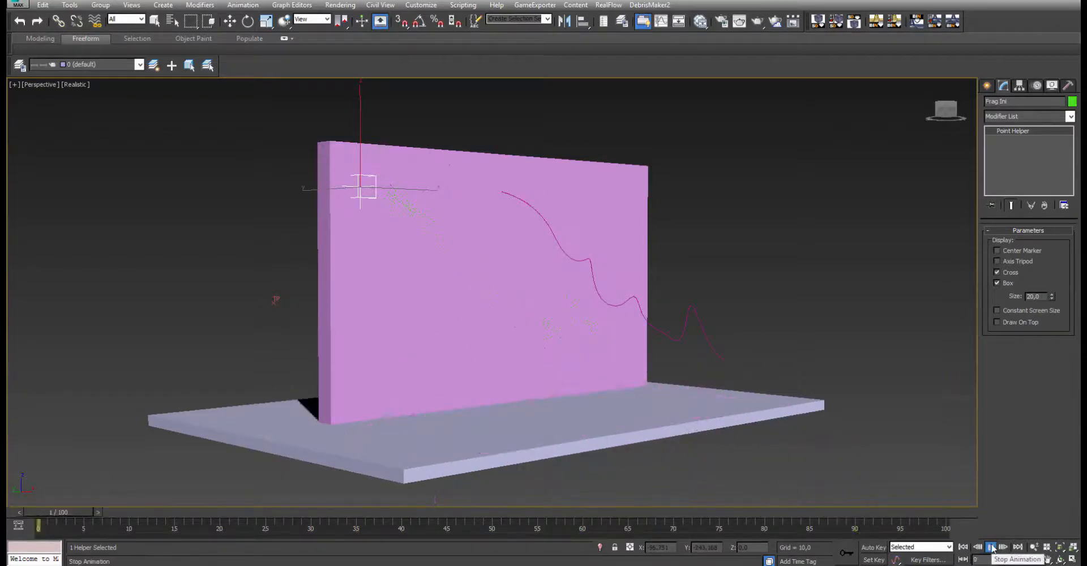
drag(8, 514, 16, 513)
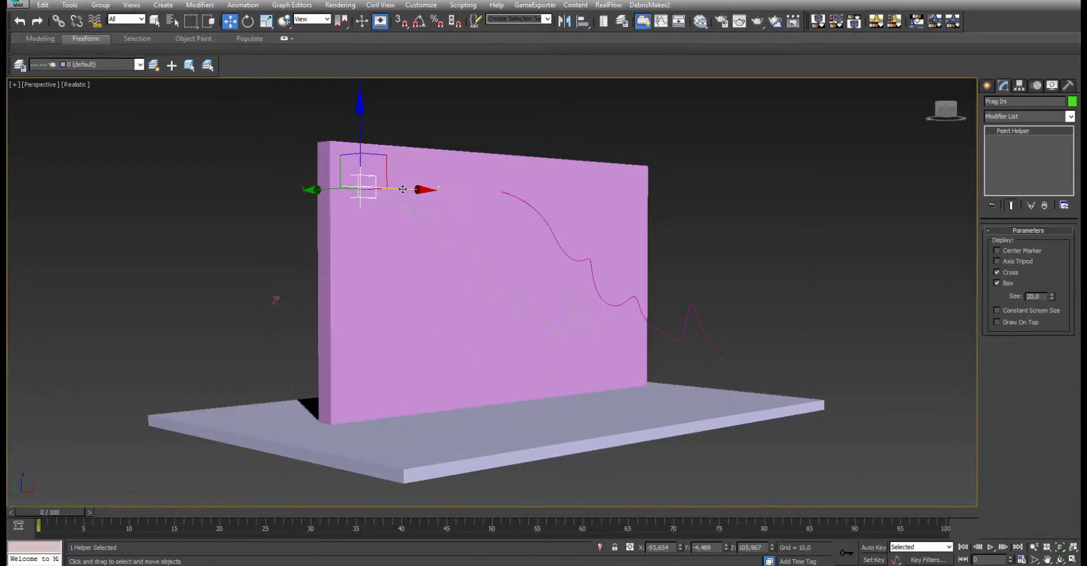
- Move the Frag Ini helper to the wall's lower right corner and play the simulation
drag(400, 190, 658, 206)
drag(630, 138, 630, 283)
click(990, 547)
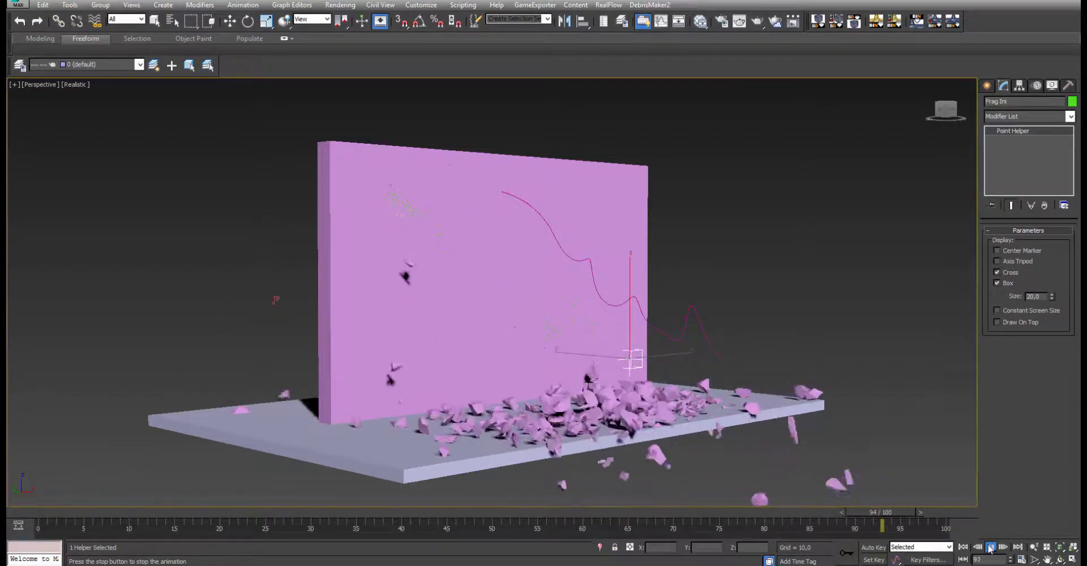
- Stop the playback, open the Thinking001 properties, and check the viewport/render subsampling settings of the System dynamic set
click(989, 547)
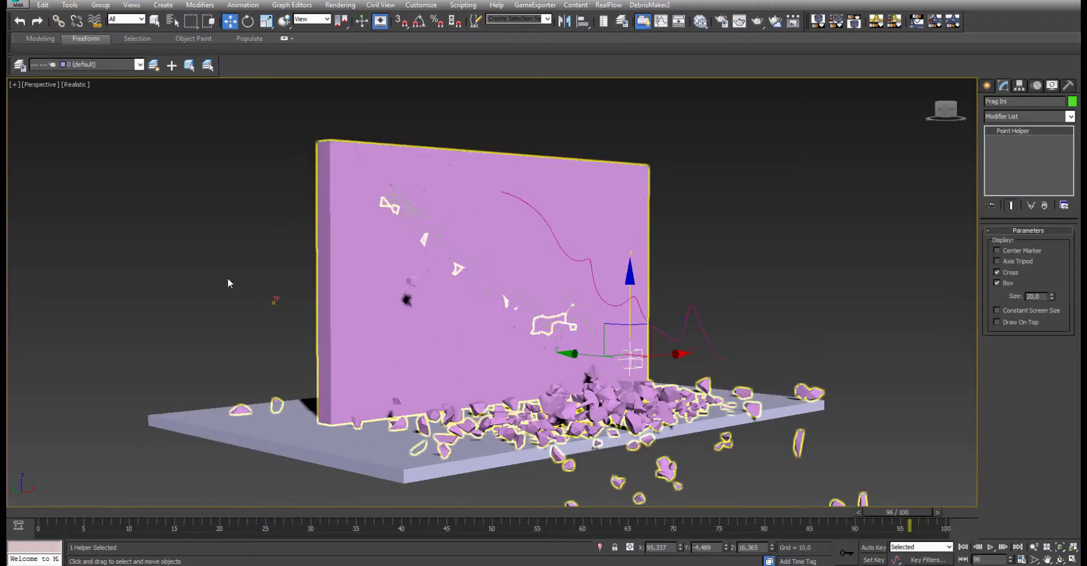
drag(263, 287, 283, 324)
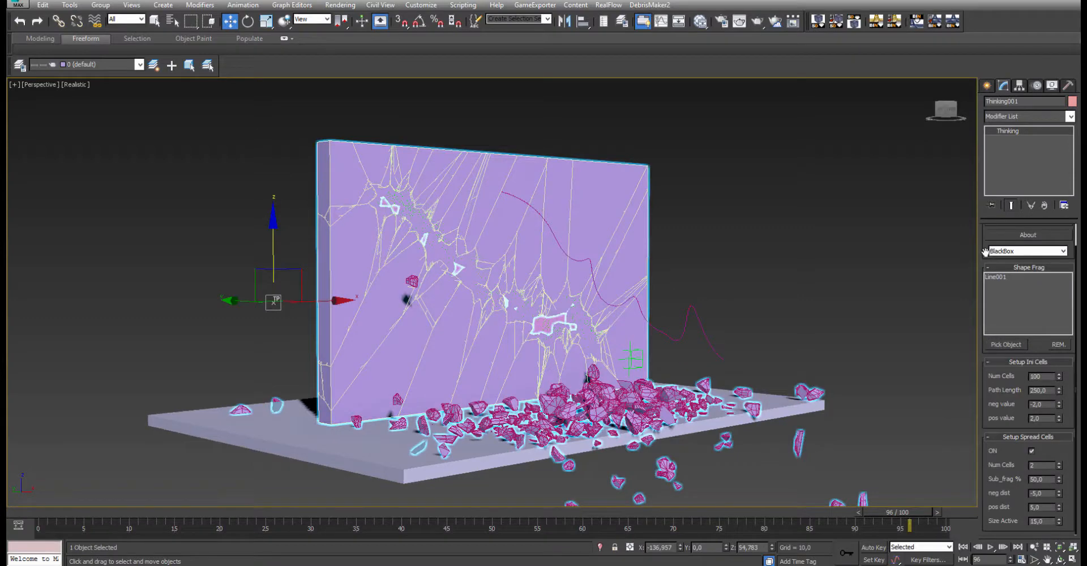
scroll(1023, 245, up, 2)
click(1026, 244)
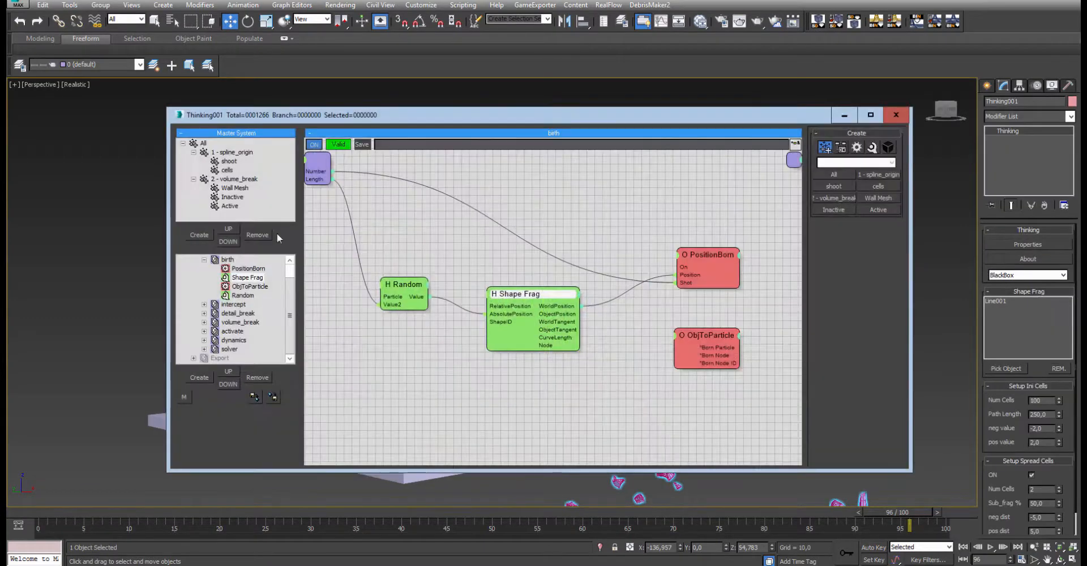
scroll(293, 272, up, 1)
click(229, 268)
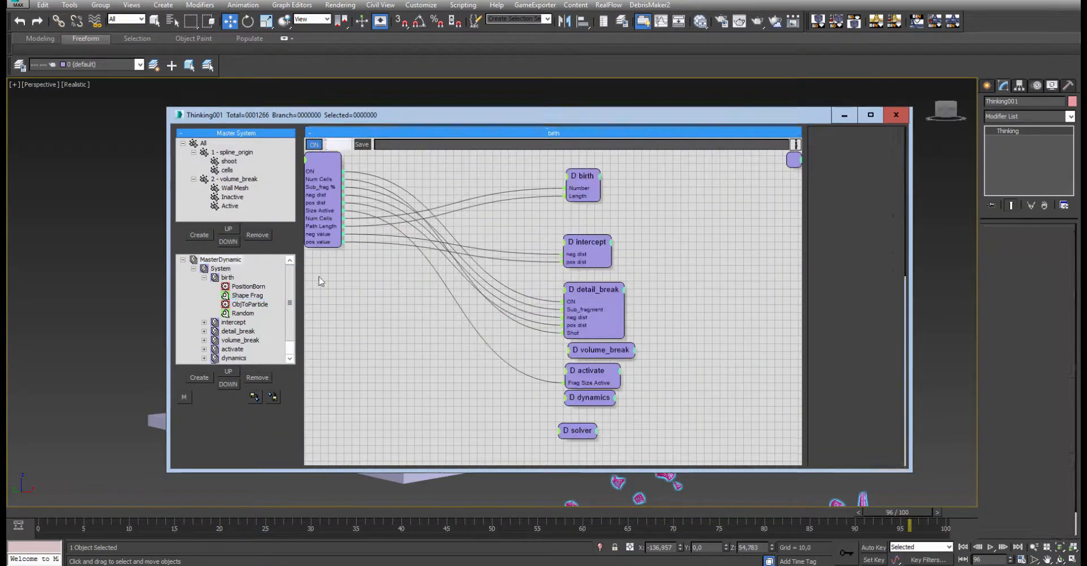
drag(887, 368, 898, 307)
scroll(846, 335, down, 2)
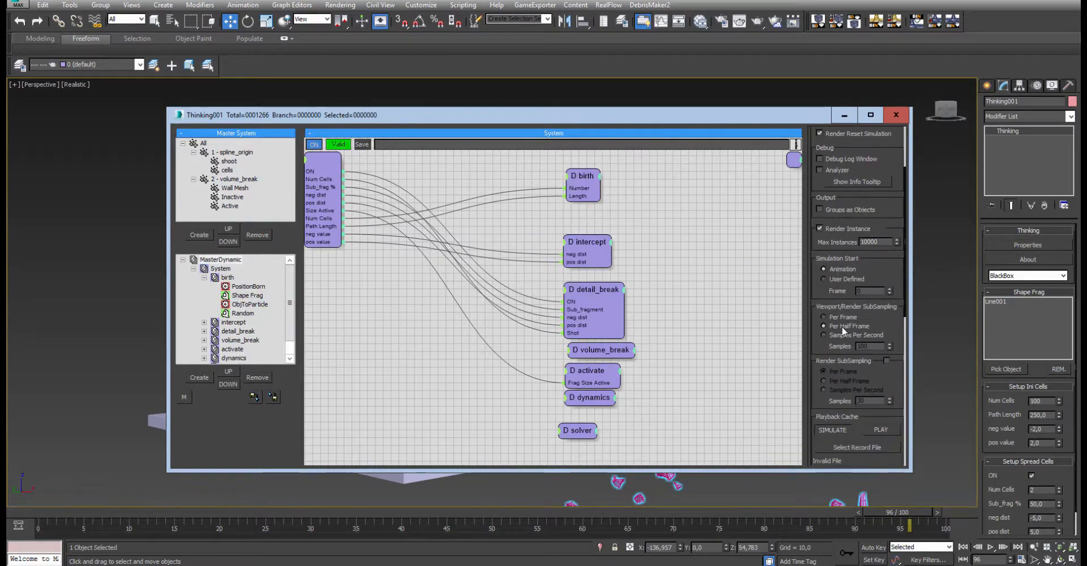
click(895, 115)
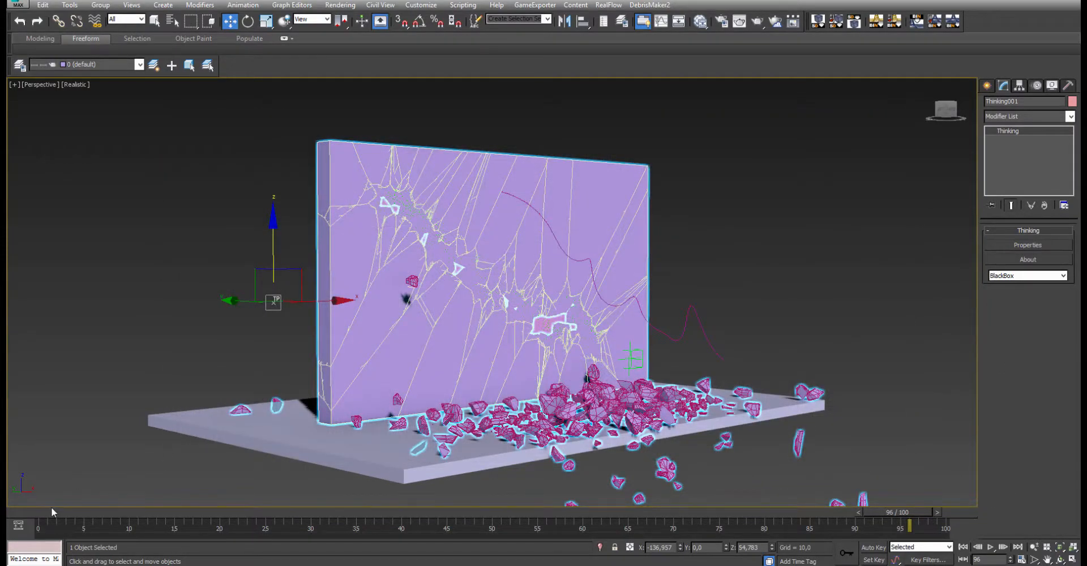
- Replay the simulation from frame 0 to frame 59 and examine the falling fragments up close
click(32, 510)
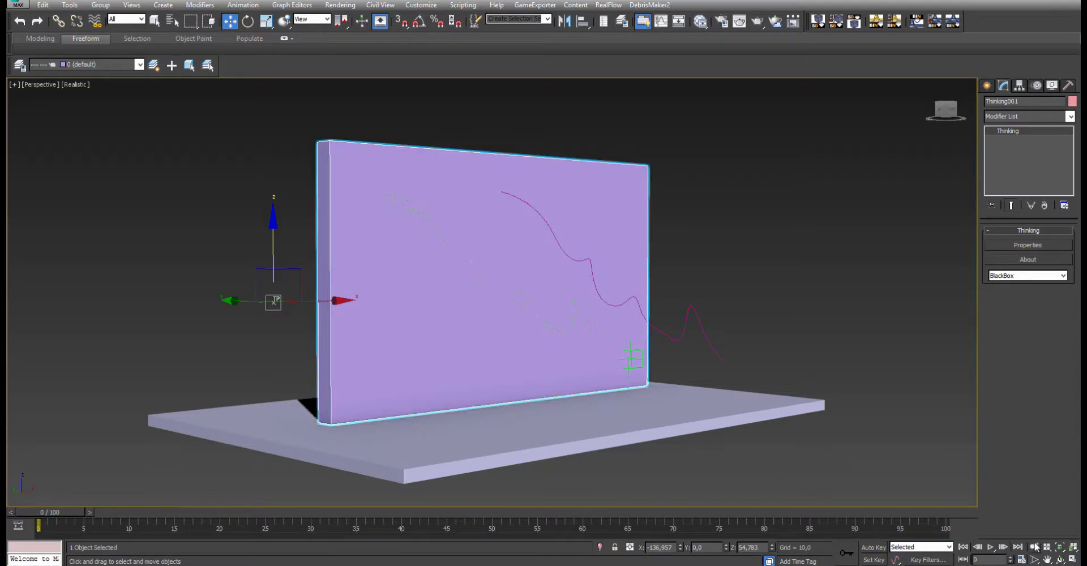
click(991, 547)
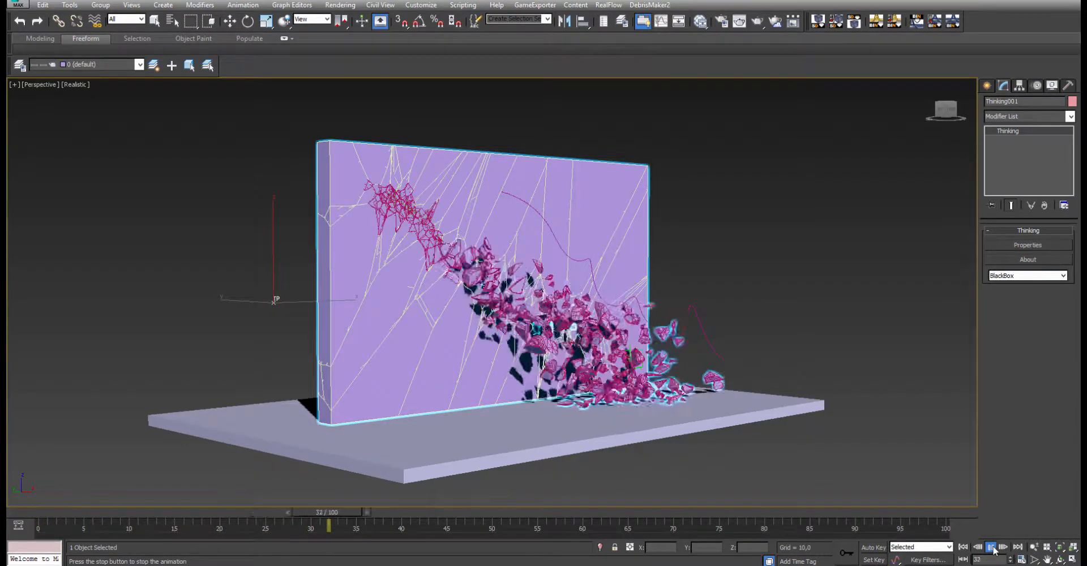
click(991, 548)
key(w)
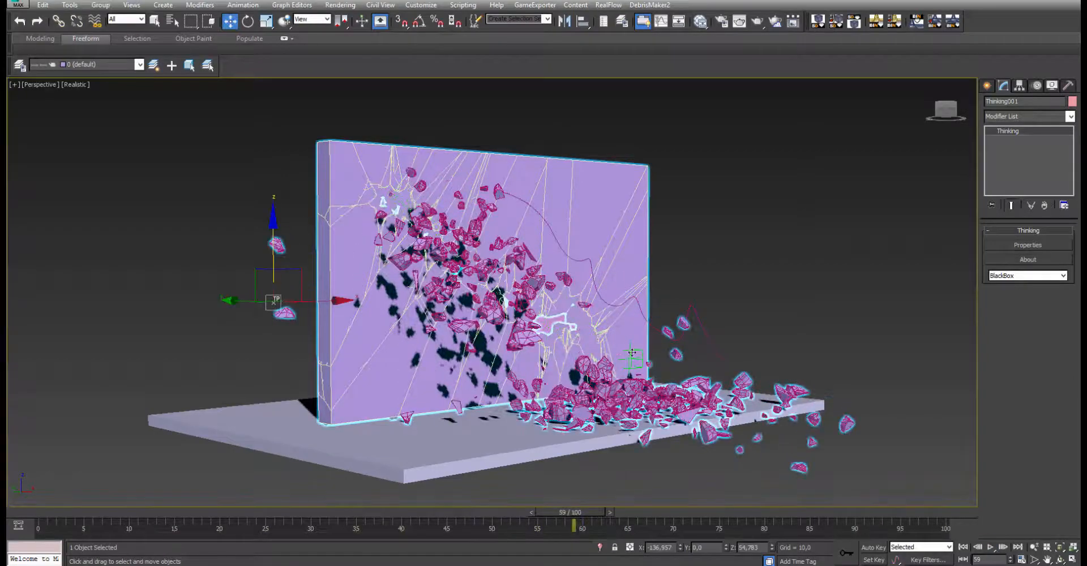
scroll(611, 393, up, 5)
alt+middle_drag(614, 394, 323, 353)
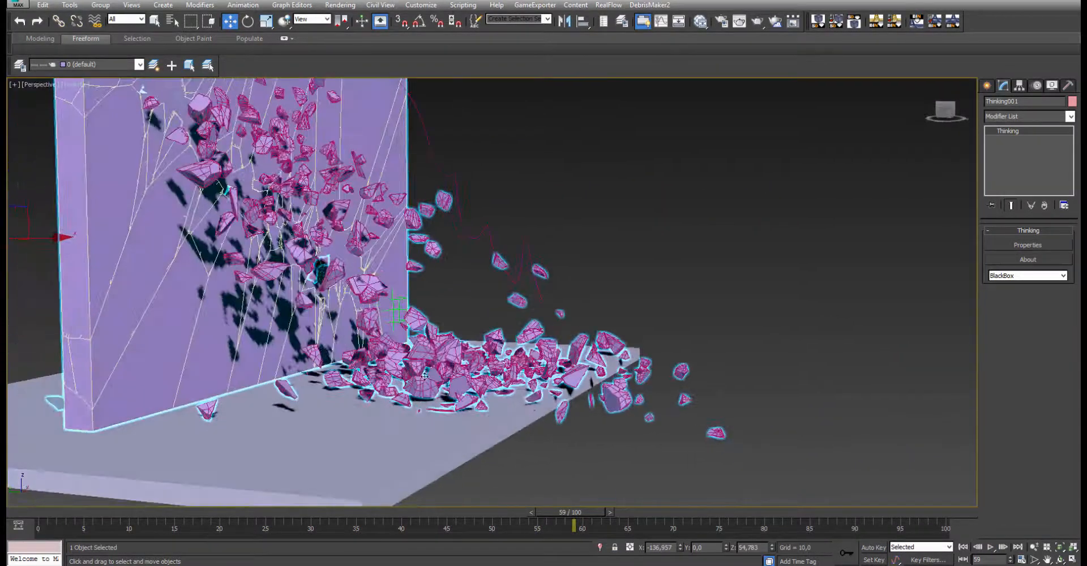
- Continue the playback to frame 91 and examine the debris pile in wireframe and shaded display
click(990, 547)
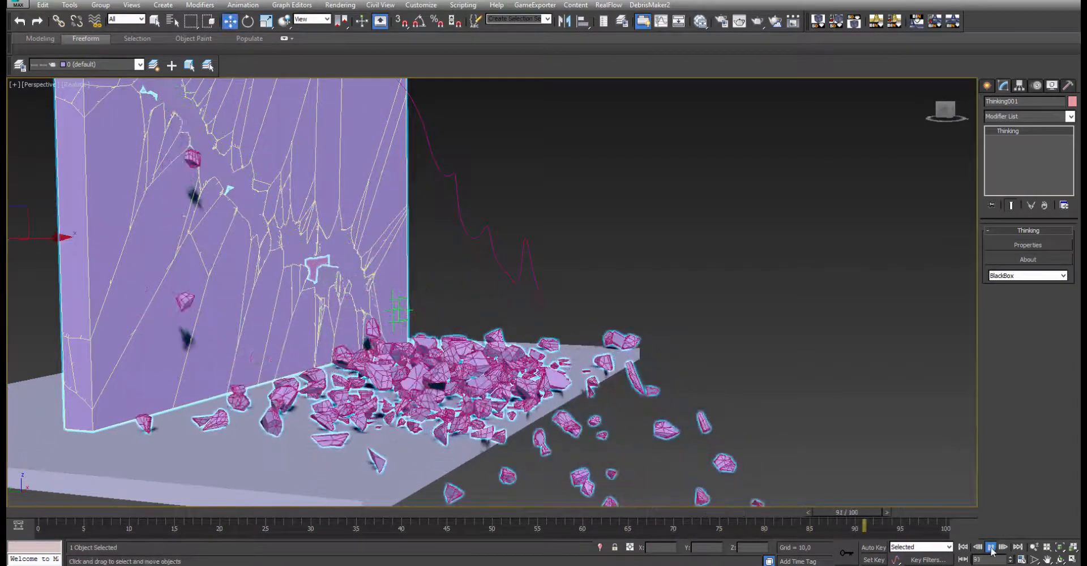
click(990, 547)
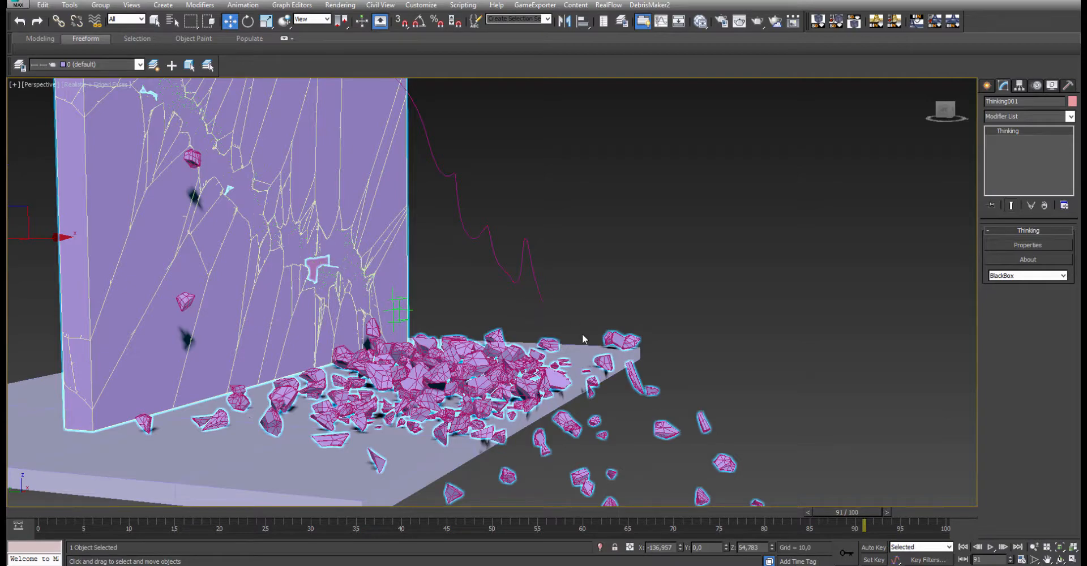
key(F3)
alt+middle_drag(560, 305, 511, 321)
scroll(526, 309, down, 3)
key(F3)
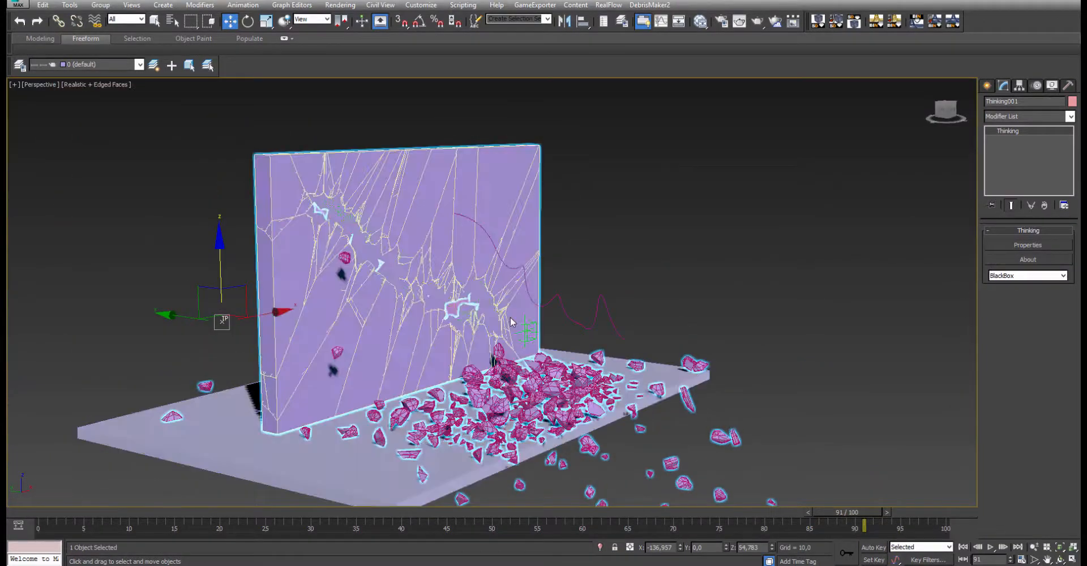
- Return to frame 0, display the scene in wireframe, and move the whole Line001 spline to about X 12.8, Z 53.3
click(17, 511)
alt+middle_drag(669, 277, 749, 223)
scroll(657, 330, up, 3)
middle_drag(667, 295, 692, 330)
scroll(710, 324, down, 3)
middle_drag(692, 329, 592, 311)
click(616, 328)
key(F3)
click(588, 290)
click(590, 293)
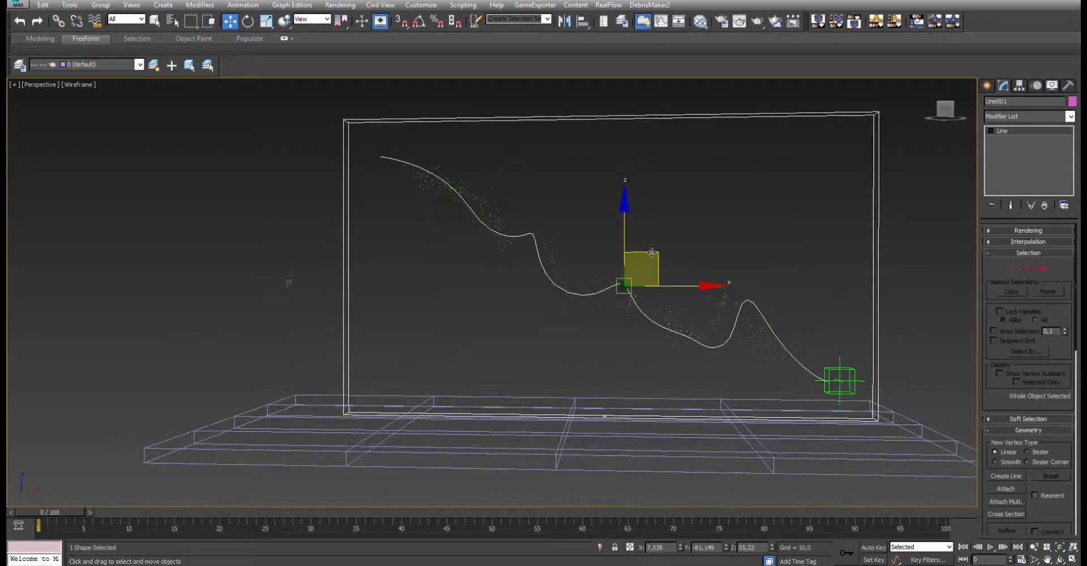
drag(660, 266, 682, 283)
- Raise the spline's fourth vertex to about X 33, Z 111.4, and lower its second and third vertices
click(1025, 269)
click(1014, 268)
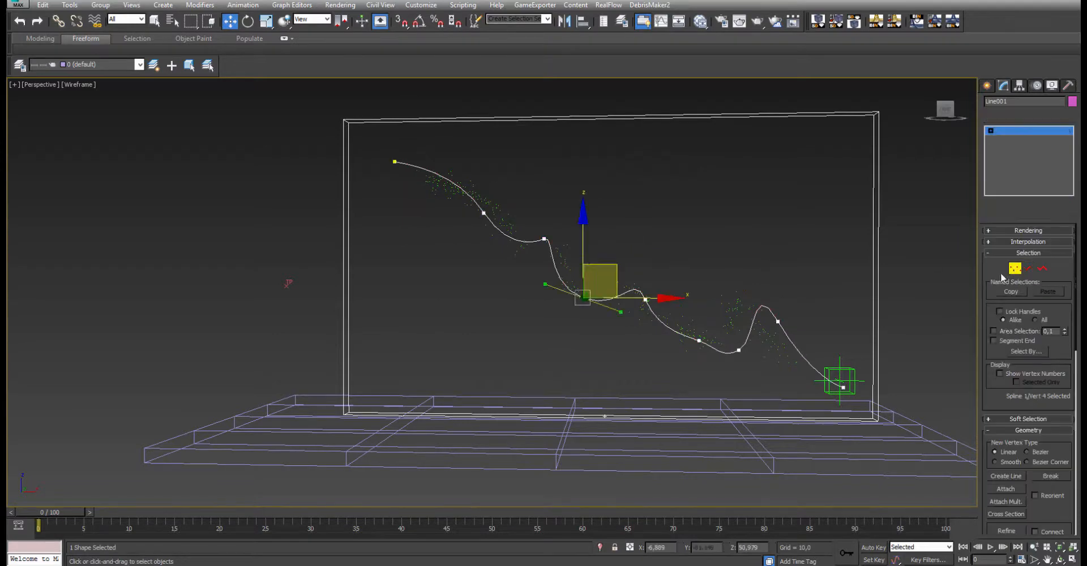
drag(632, 222, 651, 160)
drag(544, 239, 541, 265)
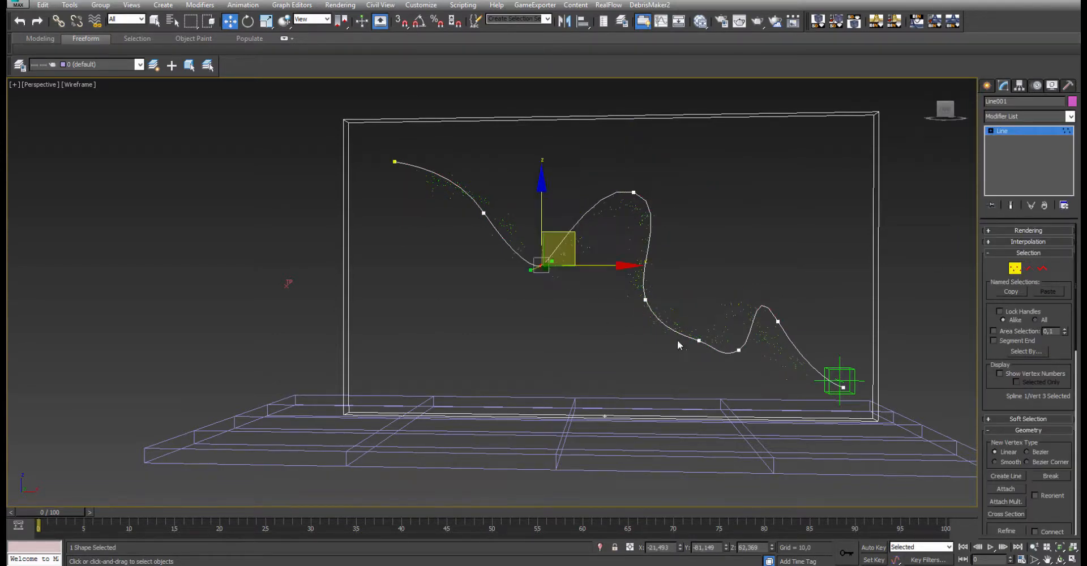
alt+middle_drag(684, 326, 488, 228)
drag(480, 212, 430, 244)
drag(634, 193, 702, 124)
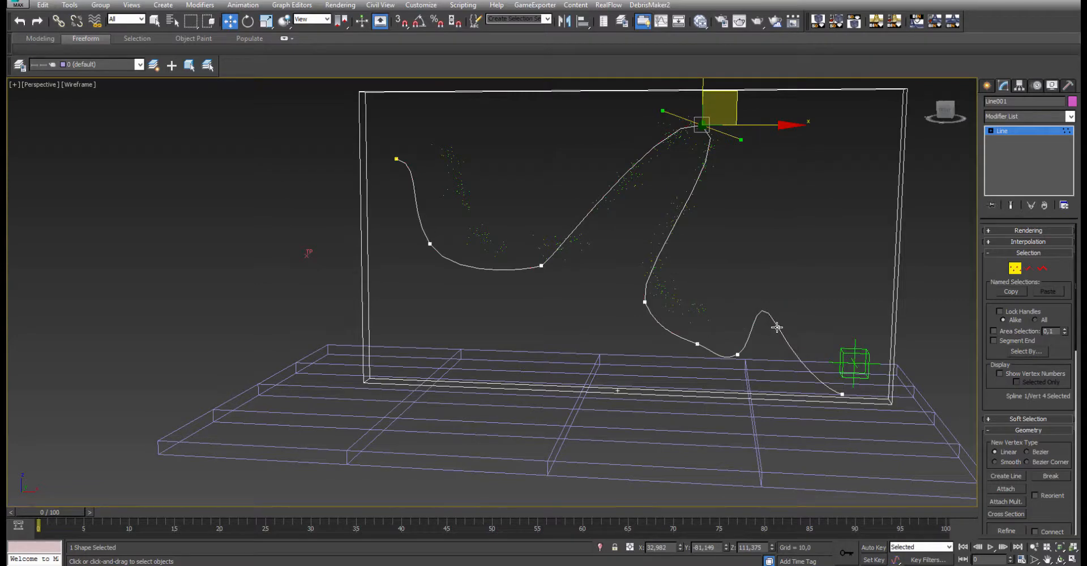
- Raise the spline's eighth vertex, move the seventh to about X 48.9, Z 38.6, and leave vertex editing
drag(777, 327, 816, 256)
click(737, 355)
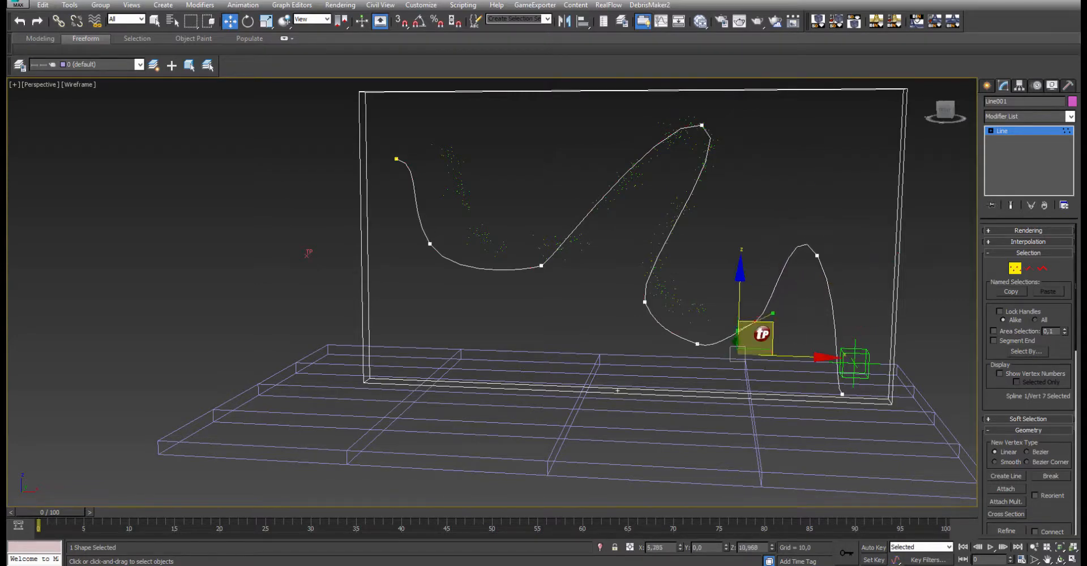
drag(738, 355, 743, 339)
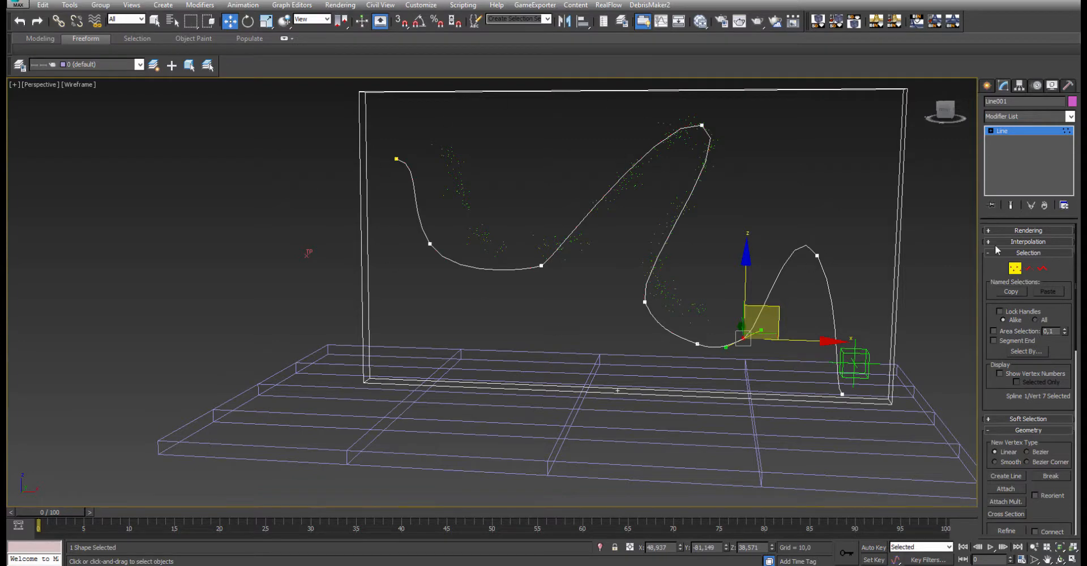
click(1014, 268)
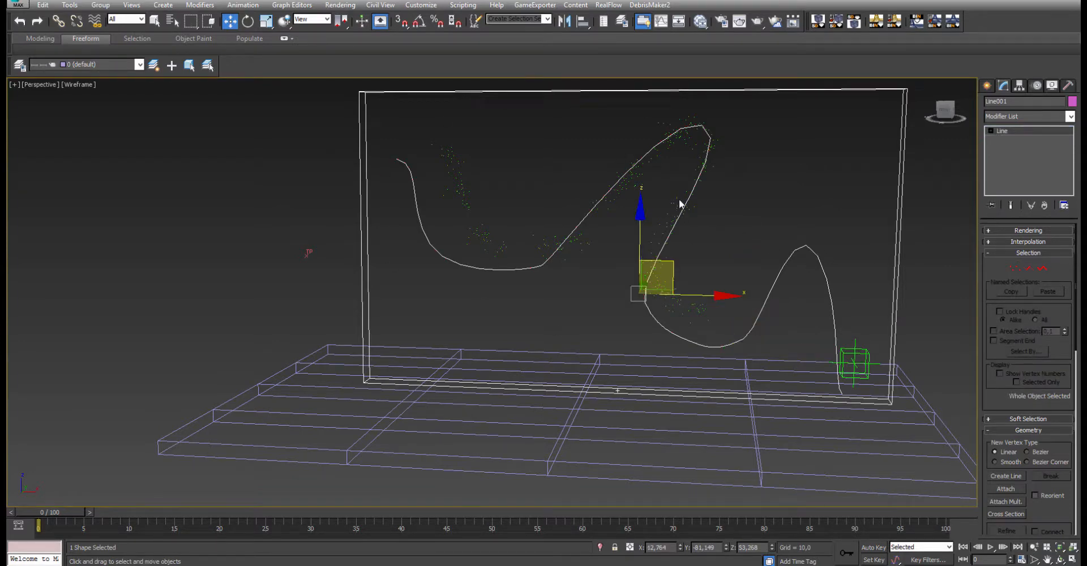
- Set the Thinking001 BlackBox Path Length to 400 and the initial Num Cells to 150
click(676, 198)
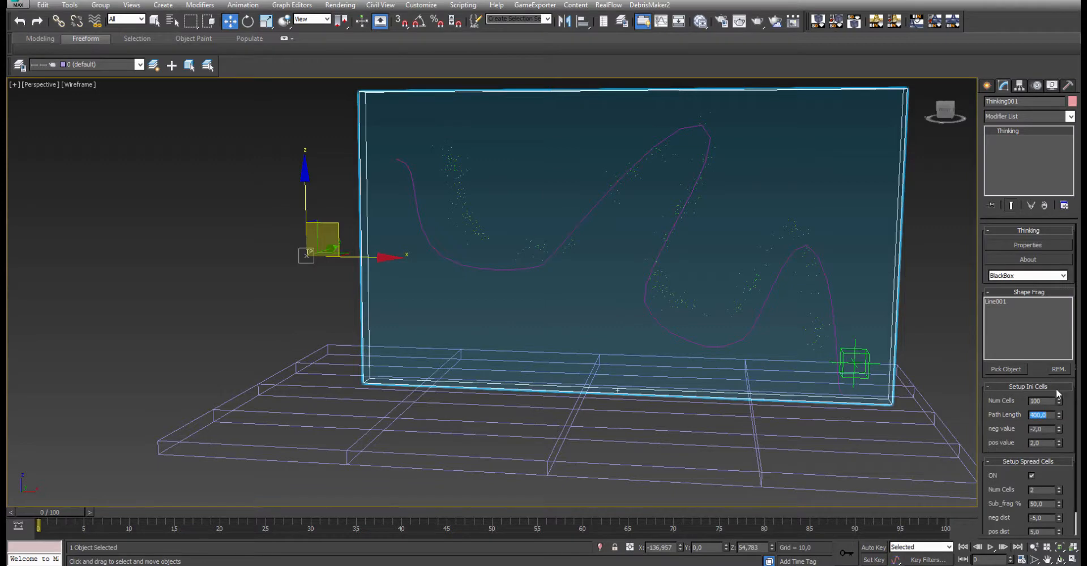
click(1042, 401)
scroll(615, 257, down, 5)
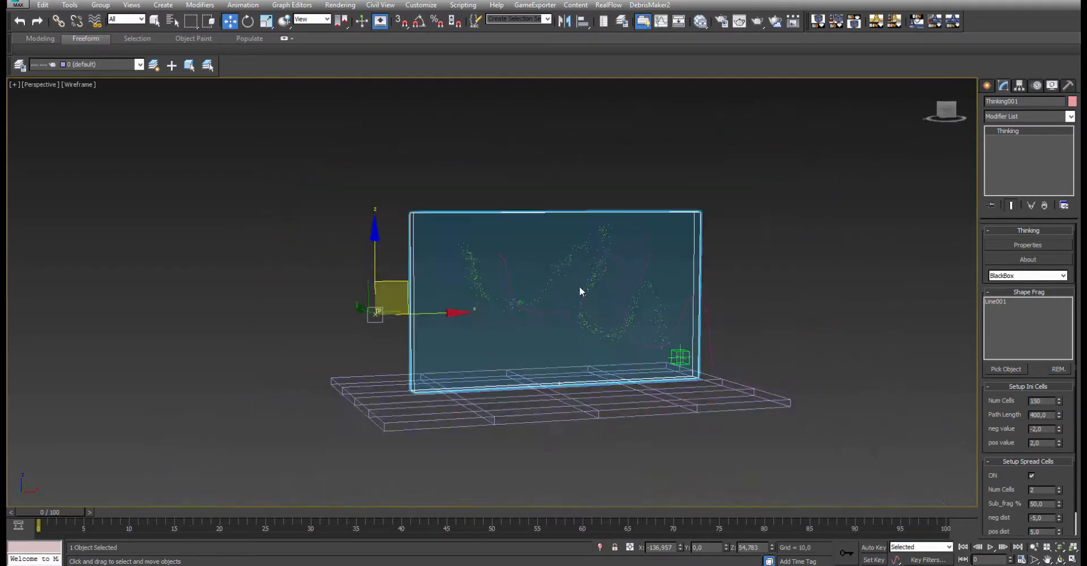
middle_drag(575, 285, 557, 301)
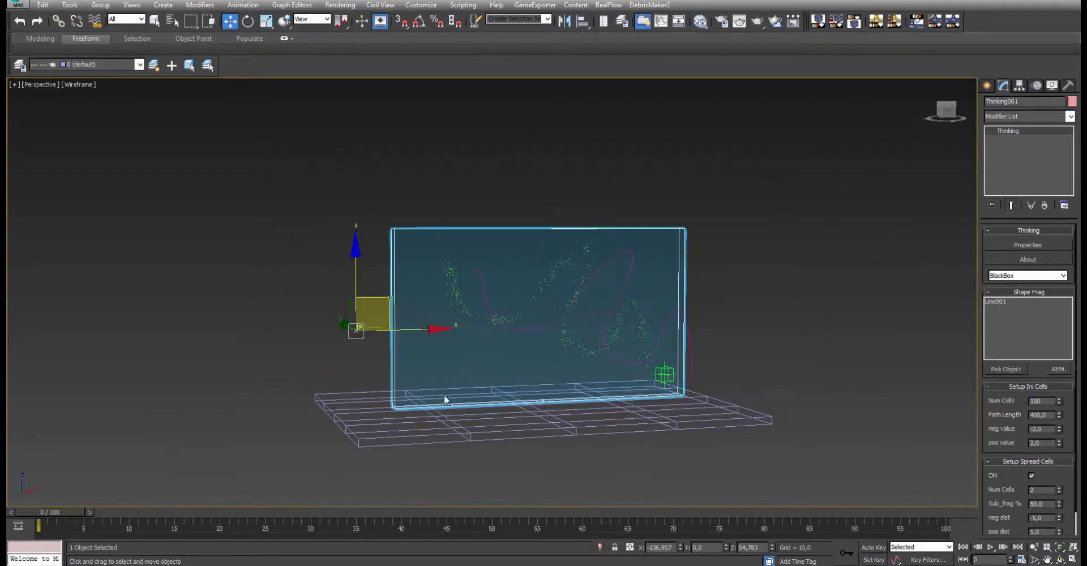
- Clear the selection, play the simulation to frame 64, examine the shattered wall shaded, and return to frame 0
click(846, 390)
click(990, 547)
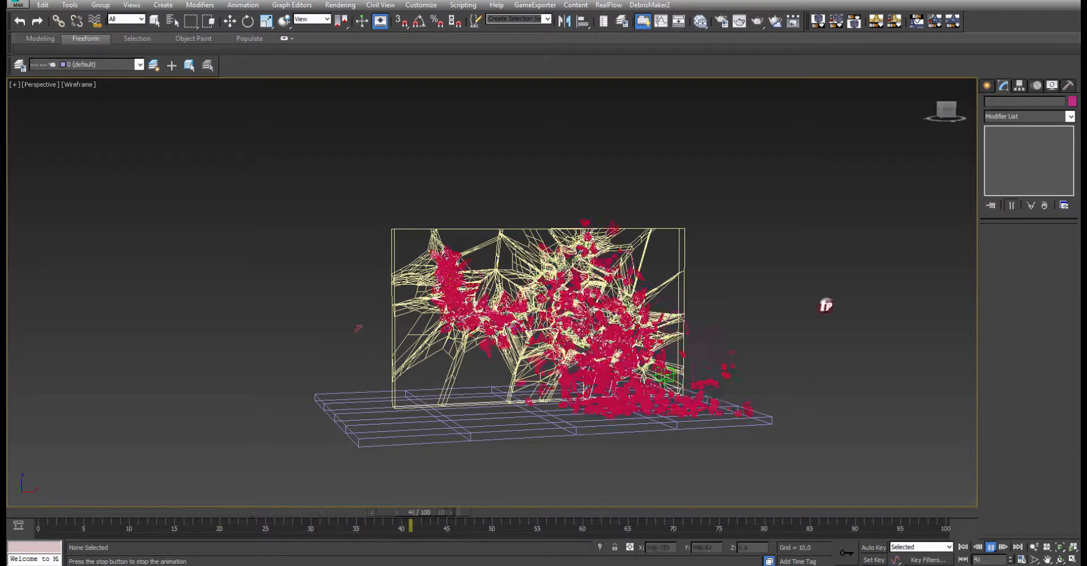
click(991, 547)
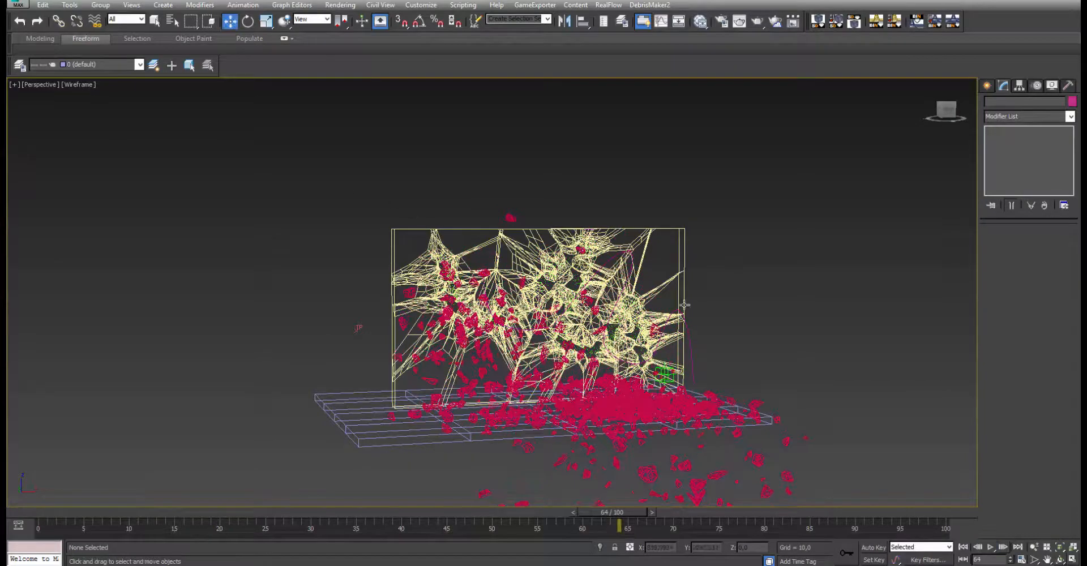
key(F3)
scroll(549, 289, up, 5)
alt+middle_drag(553, 291, 491, 332)
scroll(549, 289, down, 5)
click(39, 511)
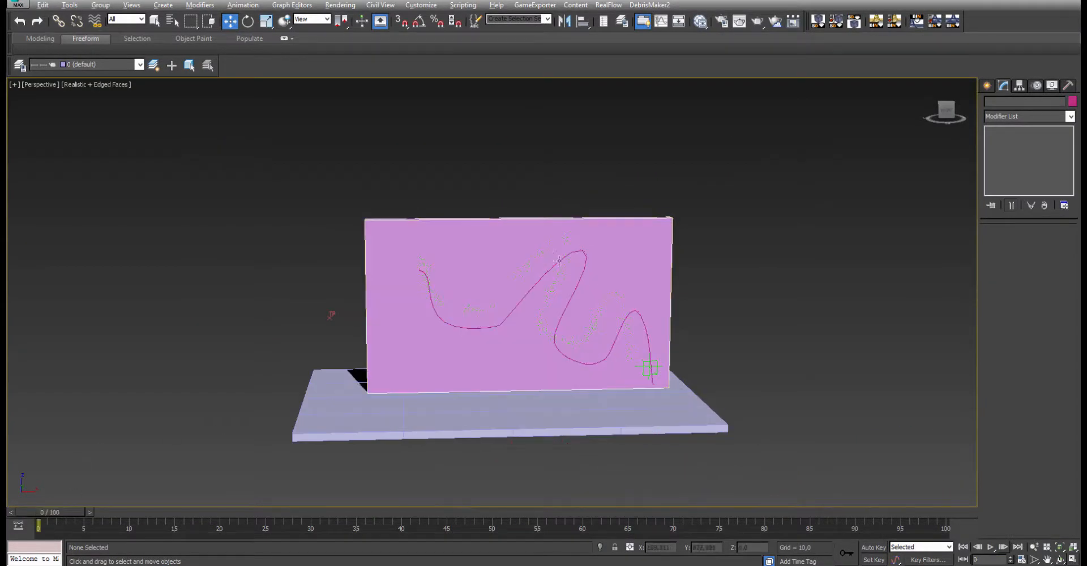
- Unhide the Text001 shape by name
scroll(651, 317, up, 3)
alt+middle_drag(566, 271, 727, 214)
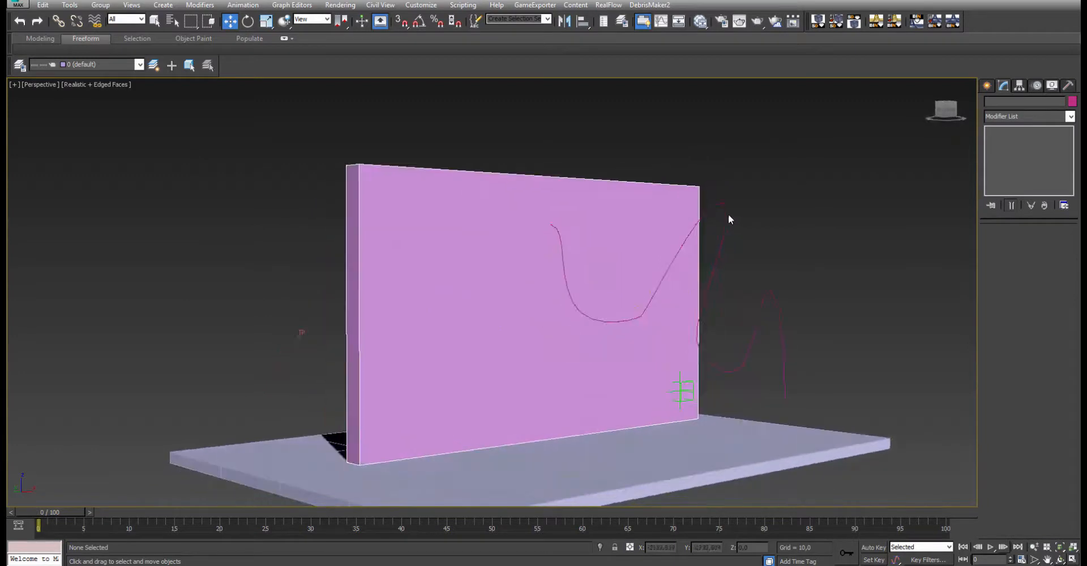
click(726, 214)
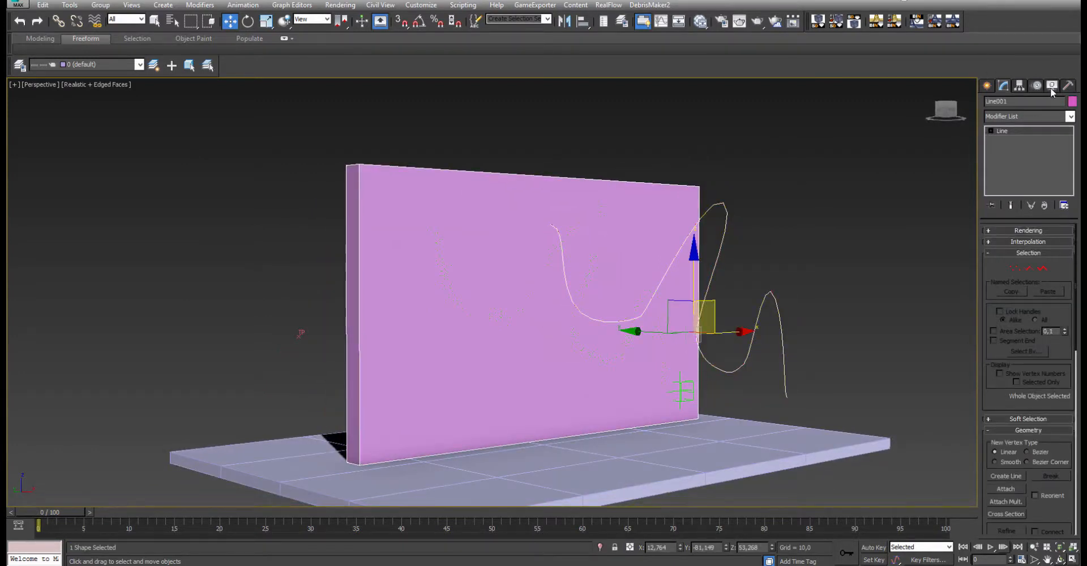
click(1051, 86)
click(1043, 429)
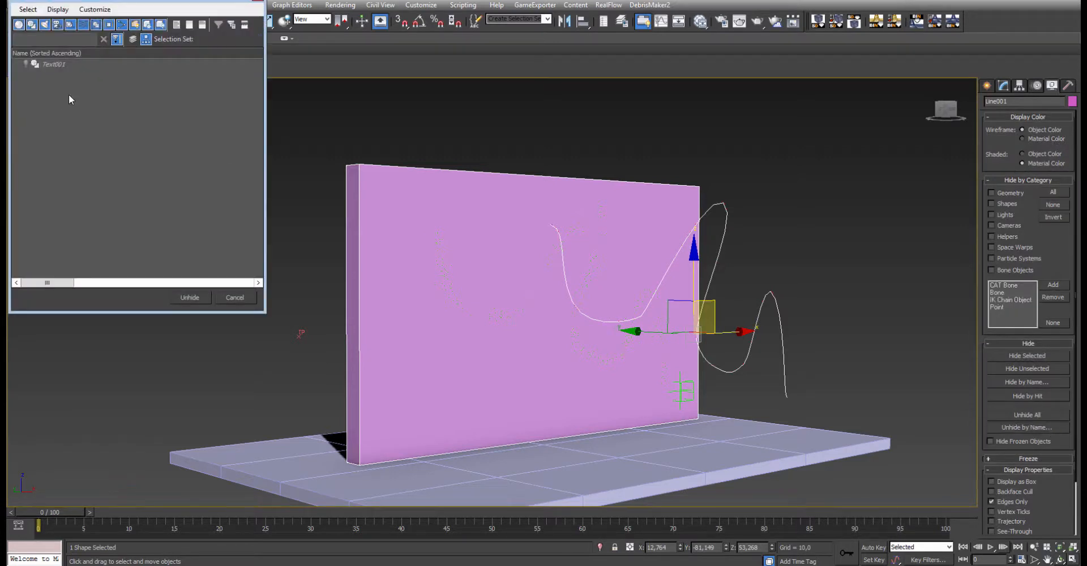
double_click(71, 63)
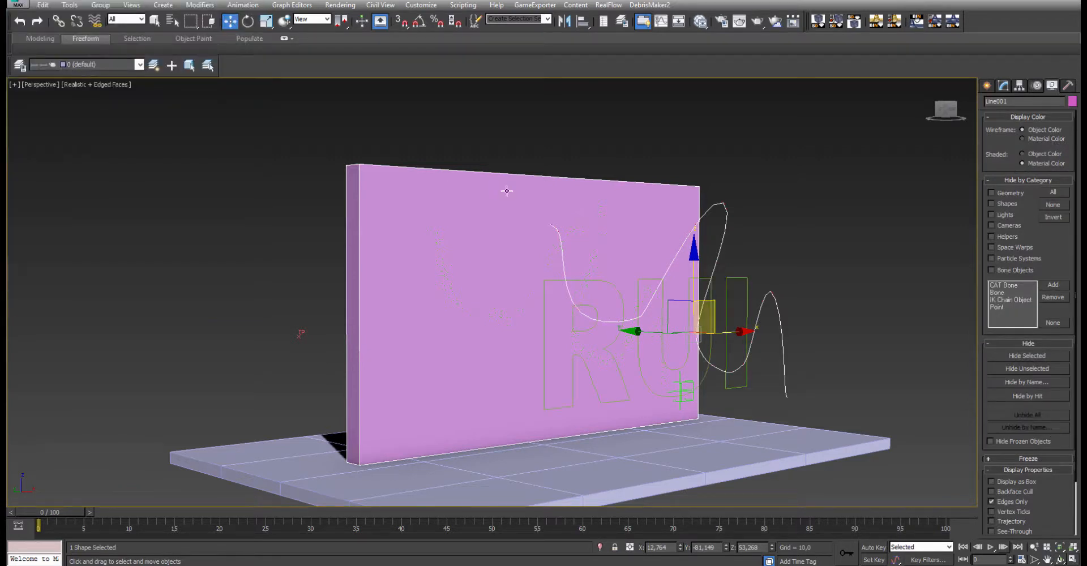
- Select the Line001 spline and hide it, leaving the text shape visible beside the wall
click(744, 278)
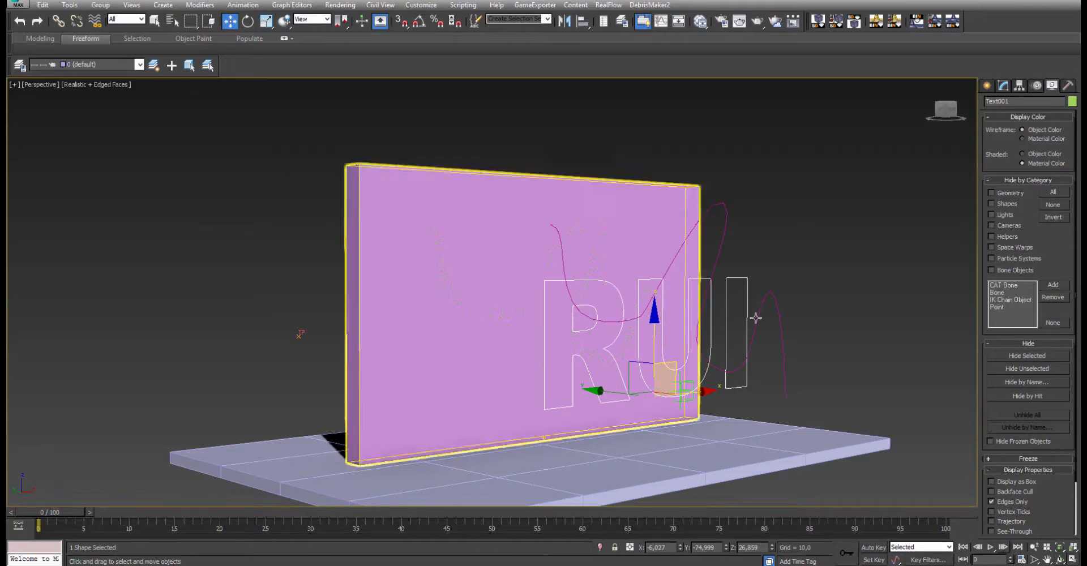
alt+middle_drag(739, 315, 748, 292)
click(745, 291)
click(1002, 85)
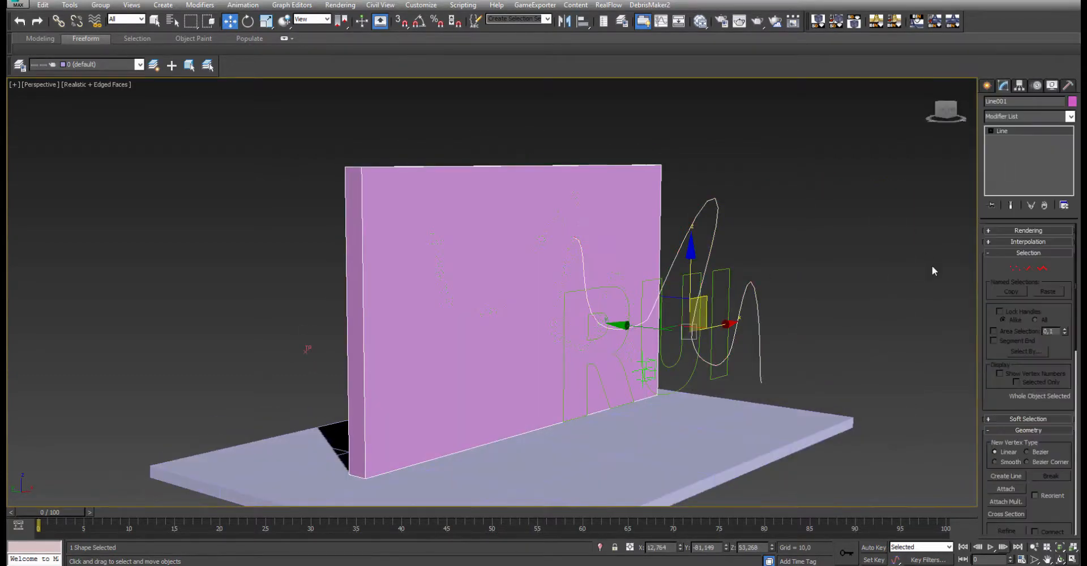
right_click(748, 272)
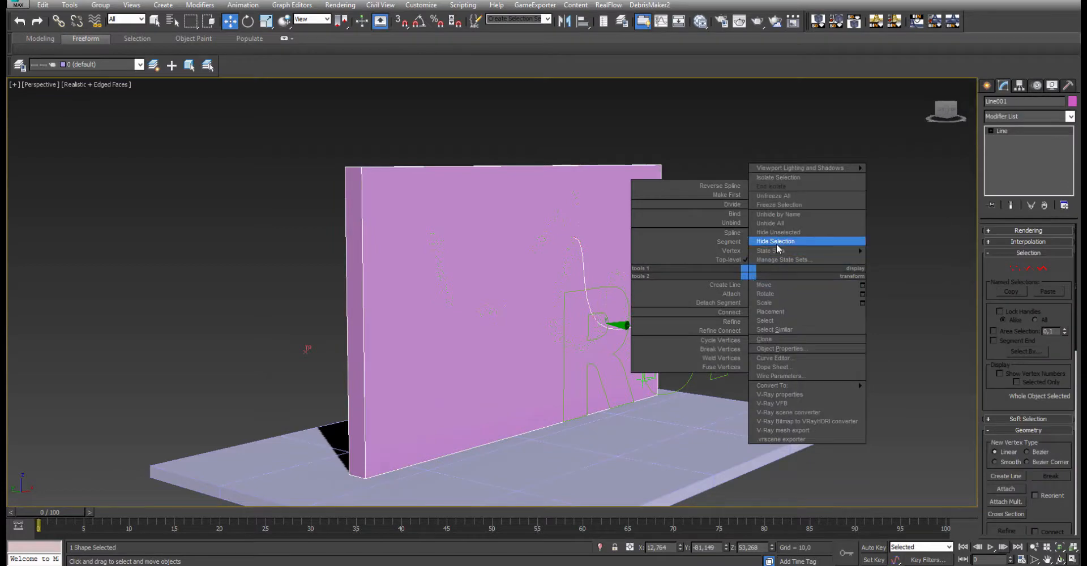
click(776, 243)
- Select the Thinking001 object and display the viewport in wireframe
click(305, 348)
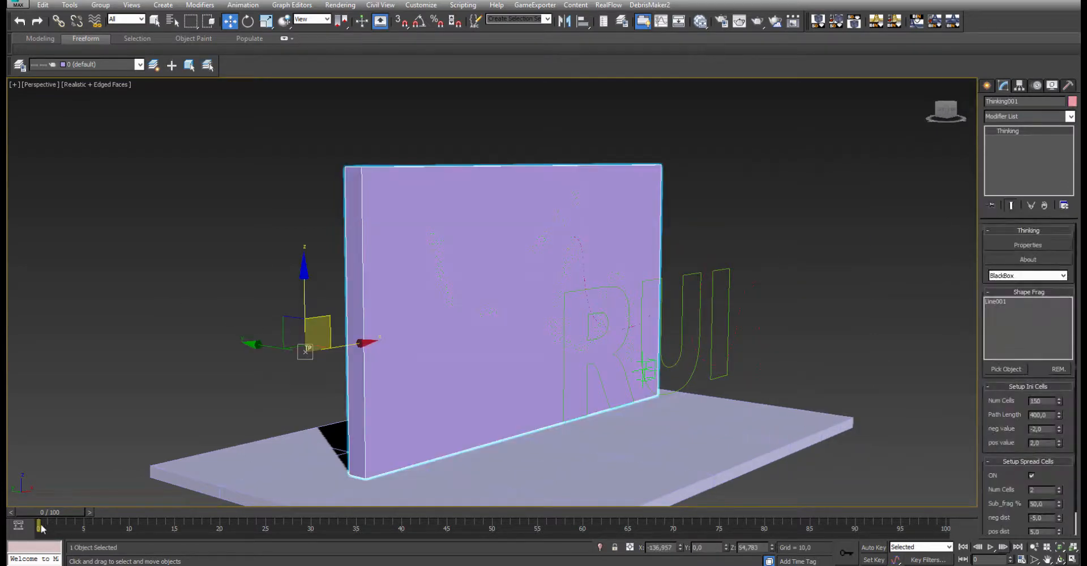
alt+middle_drag(746, 248, 733, 250)
key(F3)
alt+middle_drag(759, 303, 786, 284)
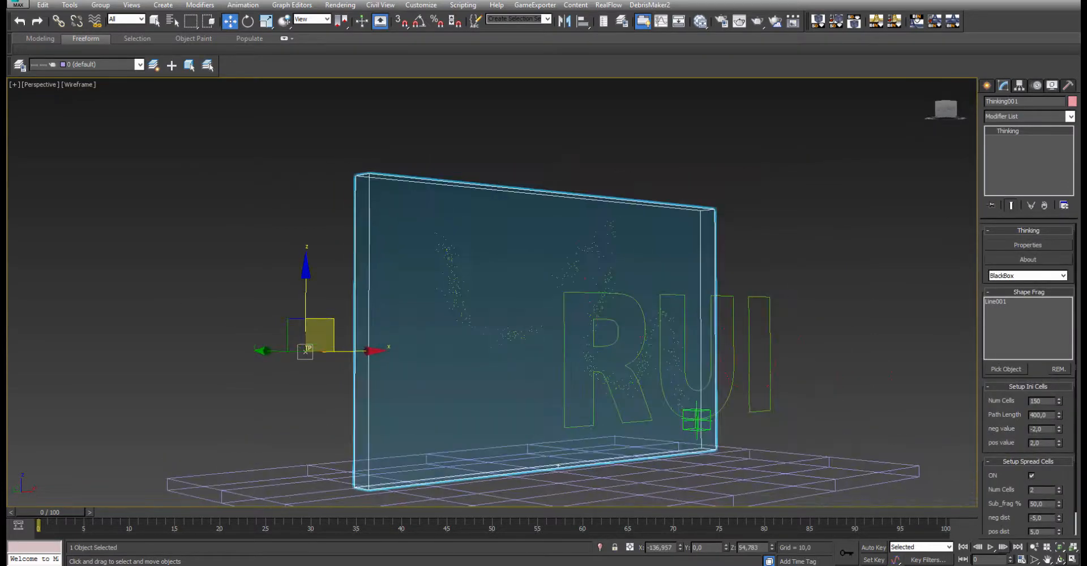
- Replace Line001 with the Text001 shape in Thinking001's Shape Frag list
click(1004, 299)
click(1057, 369)
click(1017, 370)
click(759, 296)
alt+middle_drag(752, 309, 826, 316)
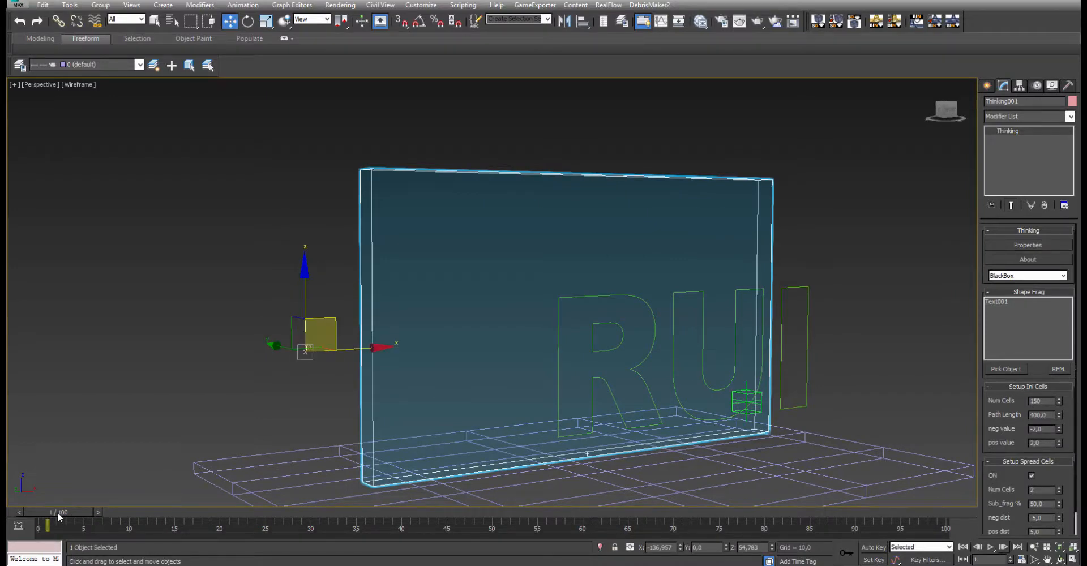
- Set the initial cells' Path Length to 2000 and Num Cells to 600 to cover the whole text
alt+middle_drag(400, 339, 599, 270)
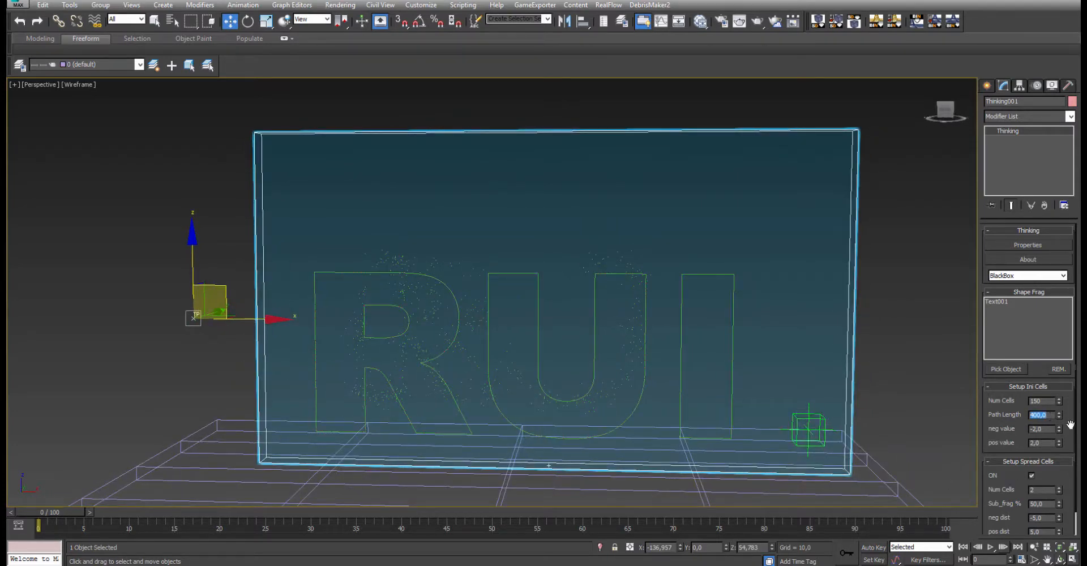
text(185)
text(0)
key(Return)
alt+middle_drag(599, 377, 613, 358)
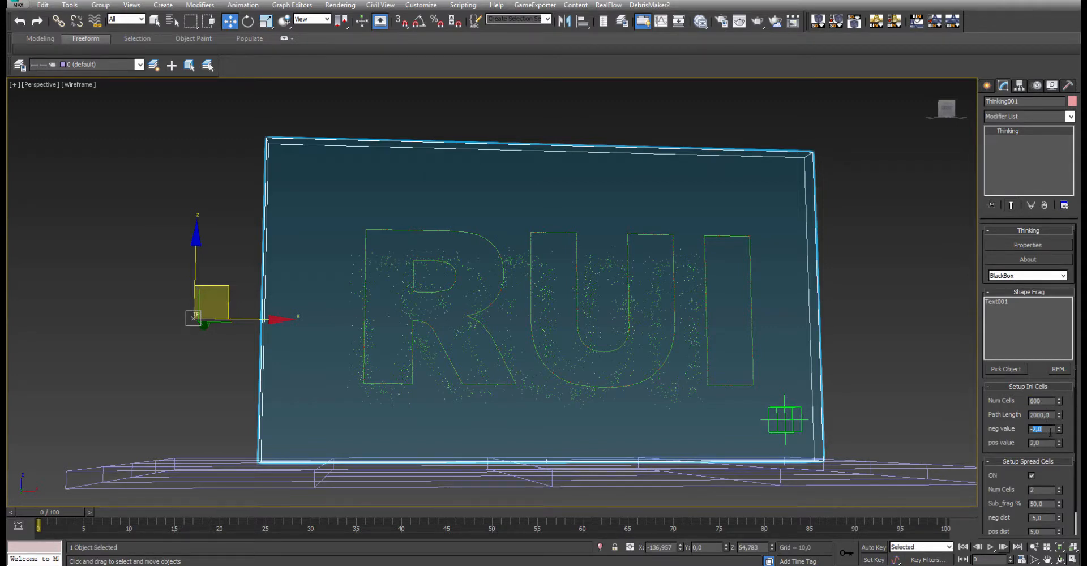
- Set the initial cells' neg value to -0.5 and pos value to 0.5
text(-0,5)
key(Return)
key(Tab)
text(,5)
key(Return)
alt+middle_drag(485, 368, 356, 286)
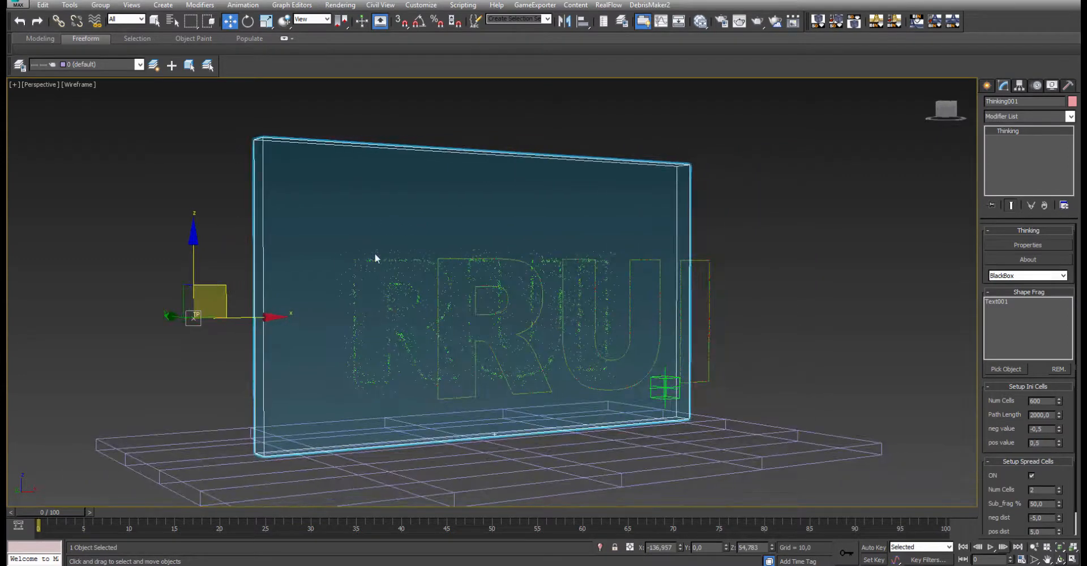
- Set the spread cells' Num Cells to 1, neg dist to -1 and pos dist to 1
scroll(391, 263, up, 8)
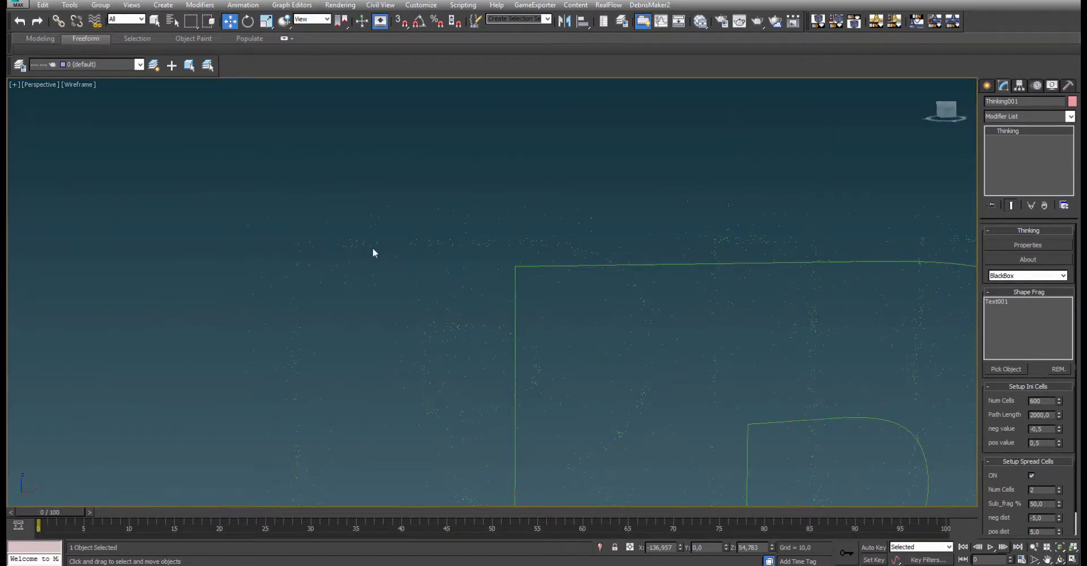
scroll(373, 248, down, 5)
mouse_move(372, 248)
middle_down()
mouse_move(380, 218)
mouse_move(367, 258)
mouse_move(379, 232)
mouse_move(365, 239)
middle_up()
scroll(380, 217, down, 2)
scroll(368, 261, up, 3)
scroll(369, 263, down, 3)
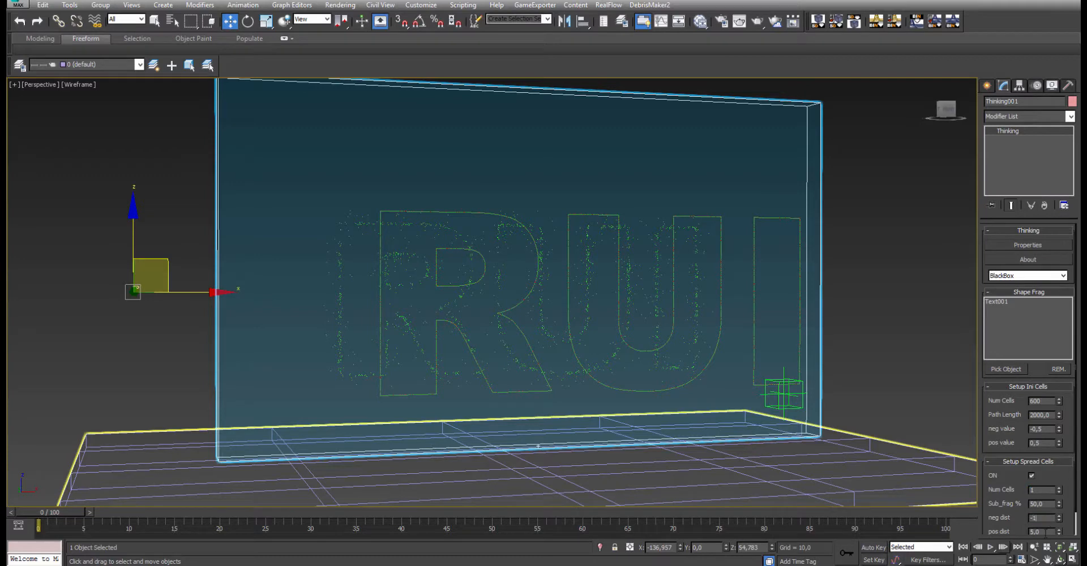
scroll(1010, 511, down, 1)
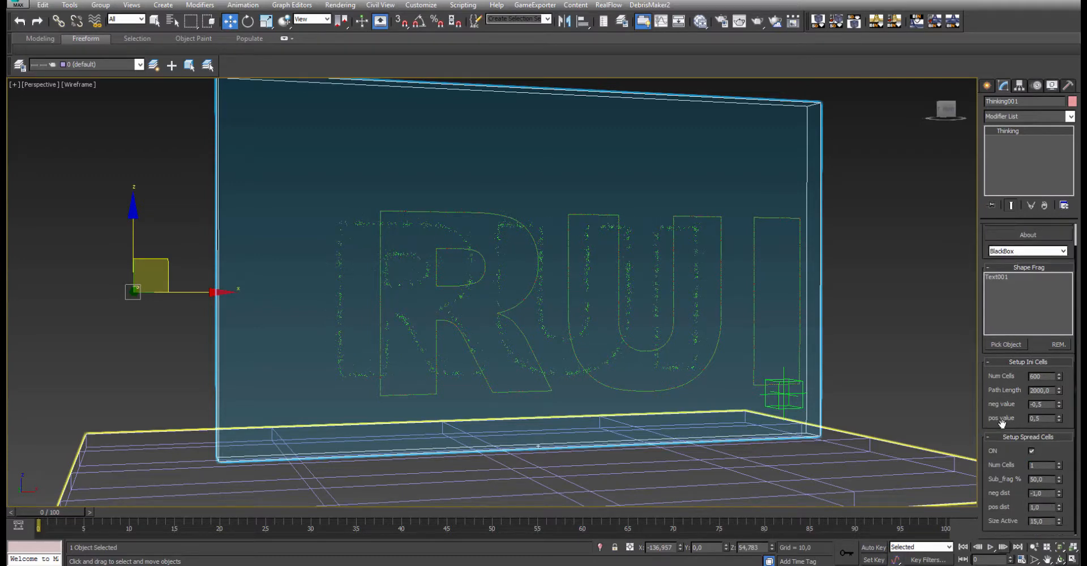
- Set the spread cells' Size Active to 5 and inspect the points around the letters
double_click(1046, 521)
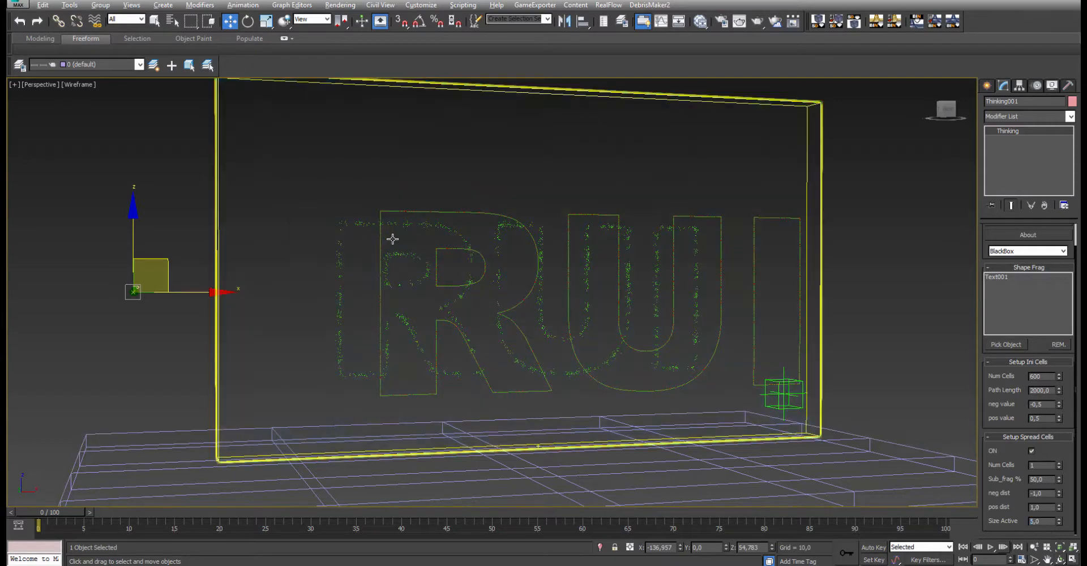
alt+middle_drag(391, 238, 385, 233)
scroll(332, 226, up, 6)
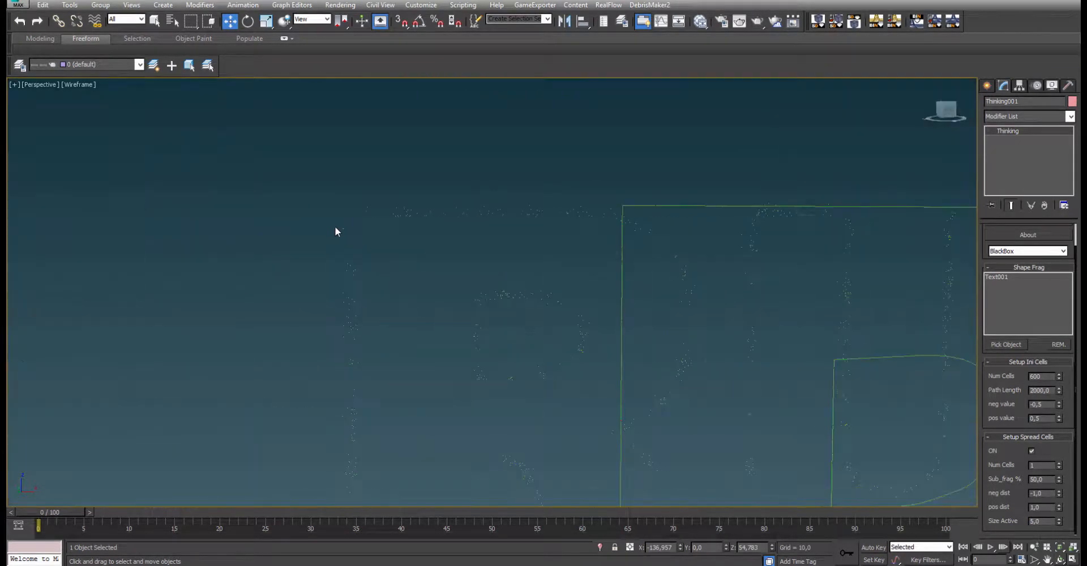
scroll(546, 243, down, 6)
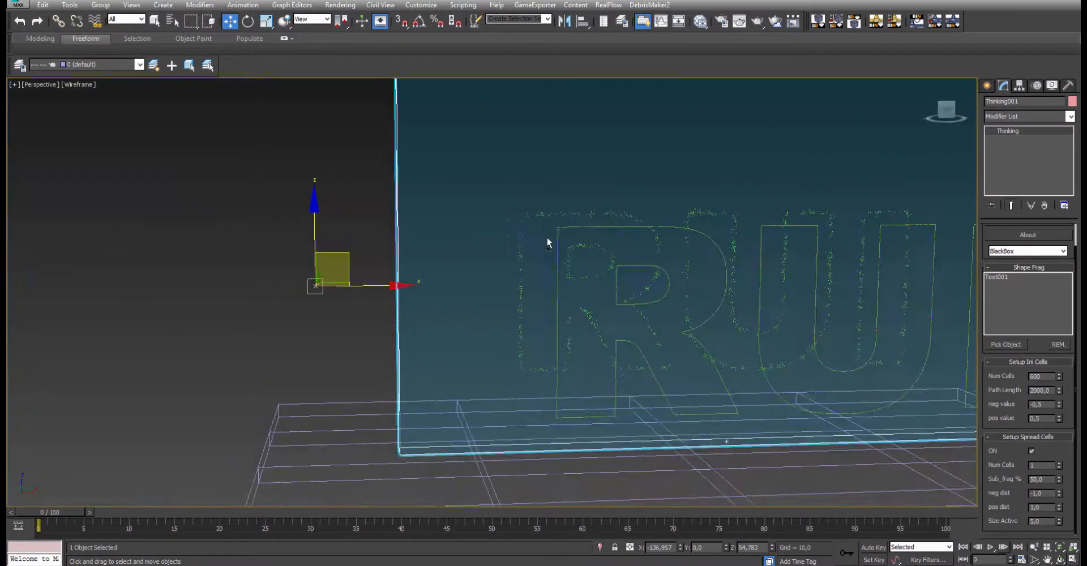
alt+middle_drag(646, 299, 657, 228)
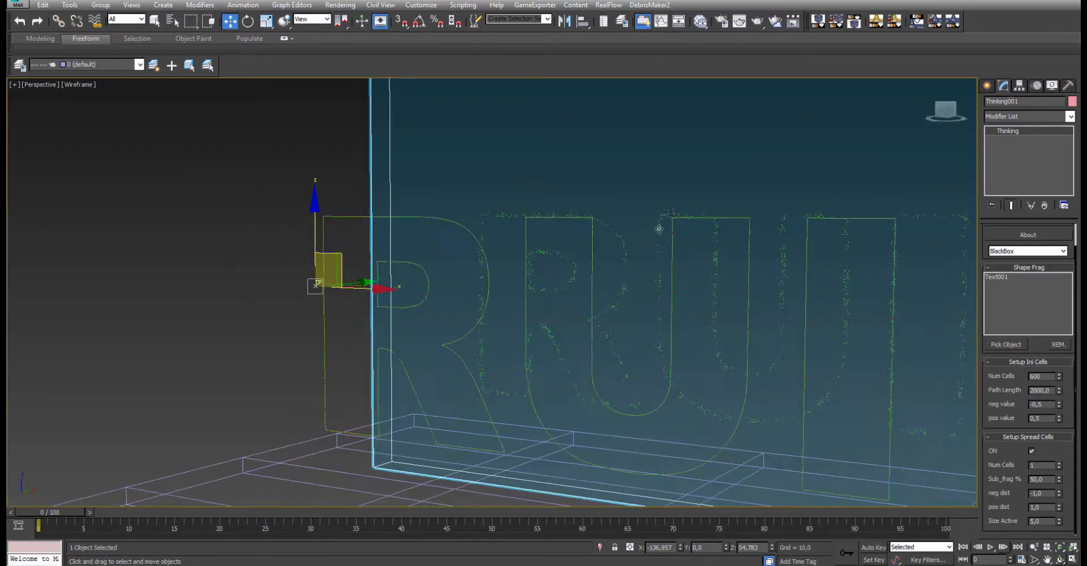
- Raise the initial Num Cells to 700 and check the point distribution along the text
double_click(1051, 378)
scroll(457, 331, down, 5)
alt+middle_drag(485, 308, 513, 331)
scroll(531, 340, up, 3)
scroll(530, 339, down, 2)
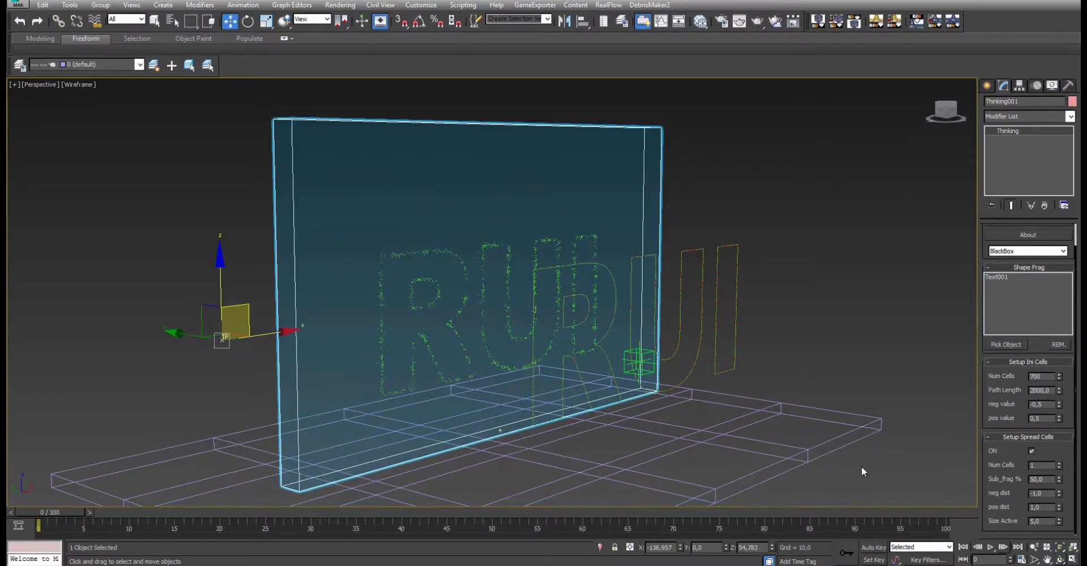
- Advance to frame 1 to compute the text-shaped fracture, and set Size Active to 6
click(1002, 547)
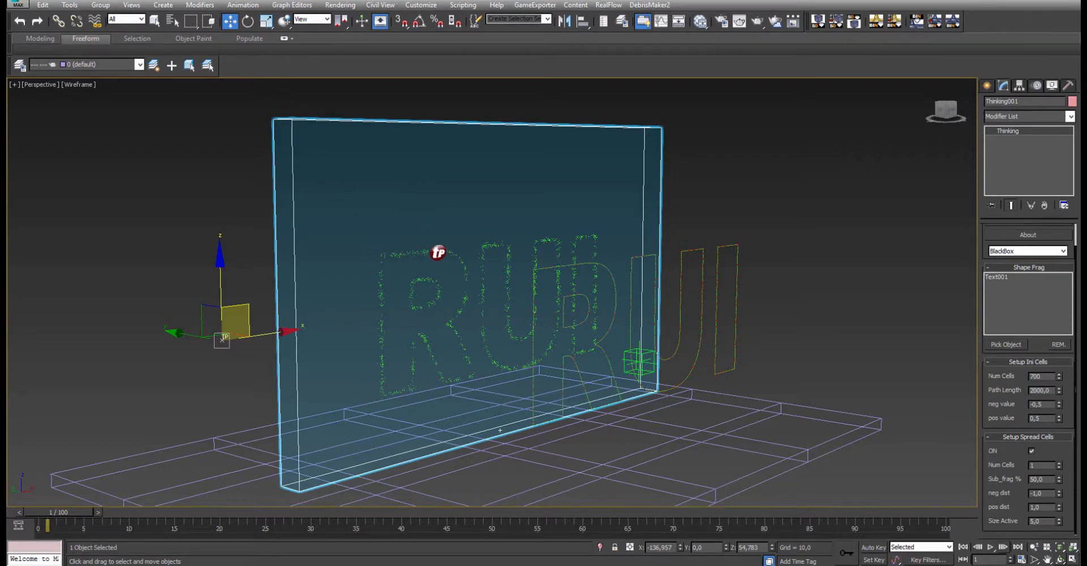
click(438, 253)
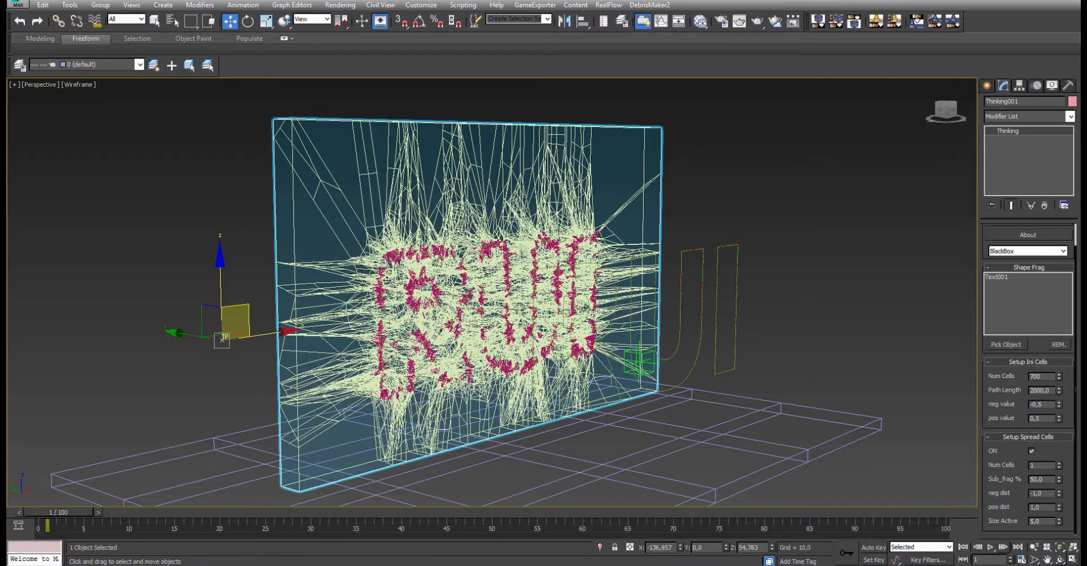
click(1044, 520)
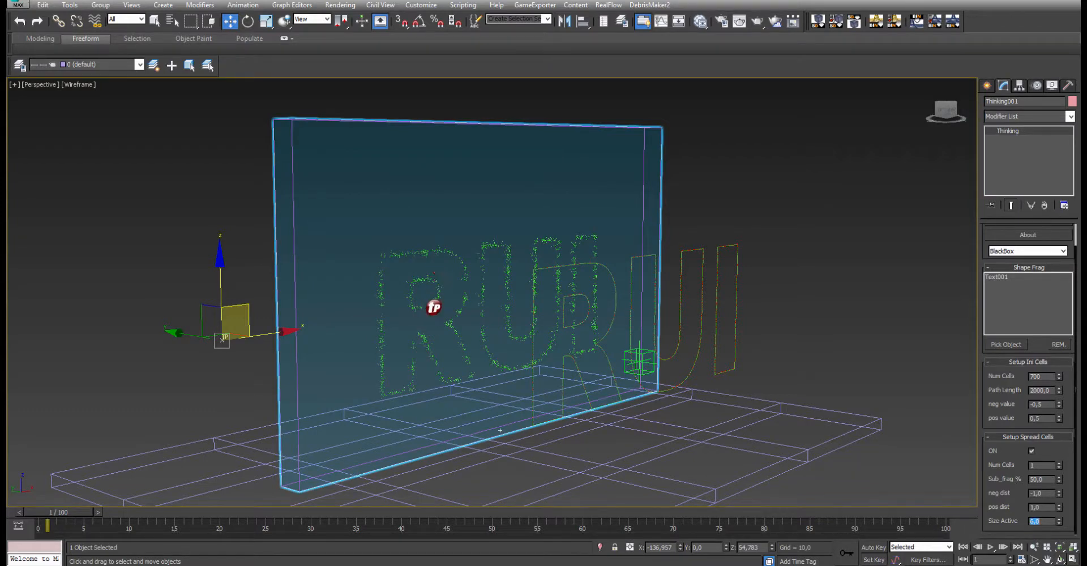
click(404, 271)
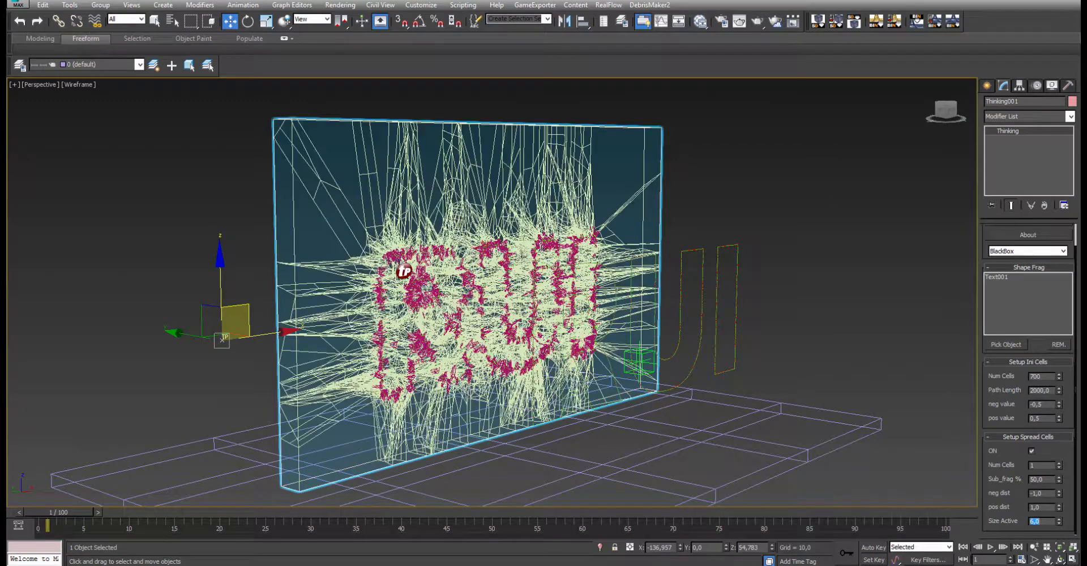
- Play the simulation to frame 89 in shaded view, examine how the text fragments fall, and return to frame 0
click(991, 549)
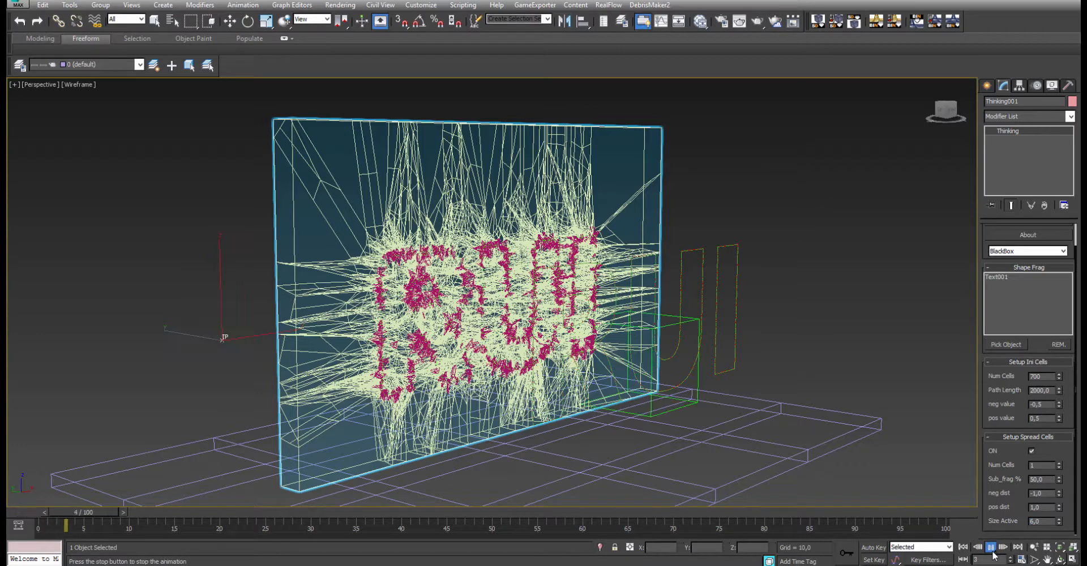
click(990, 547)
key(F3)
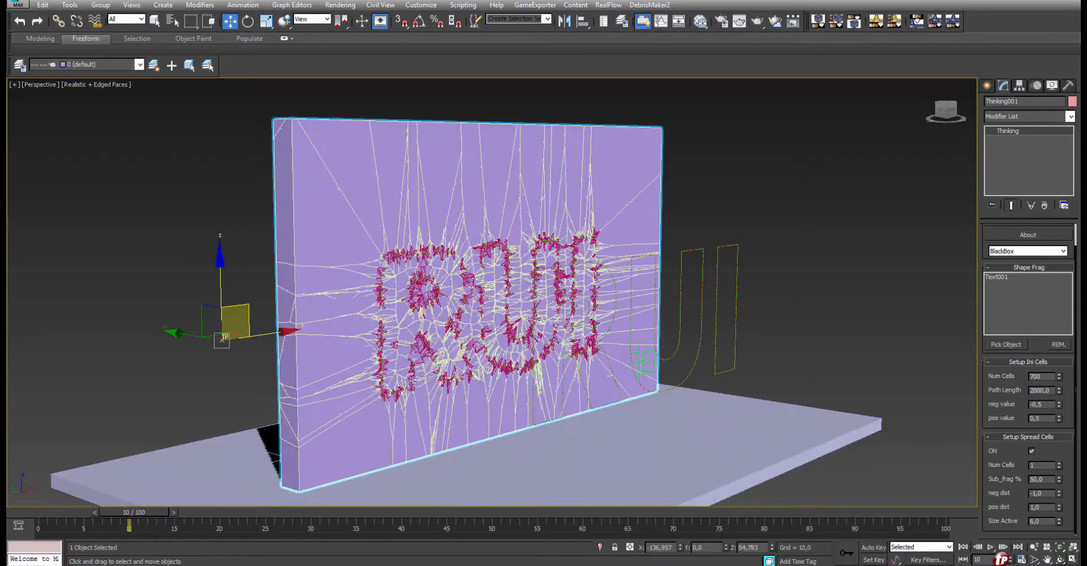
click(991, 547)
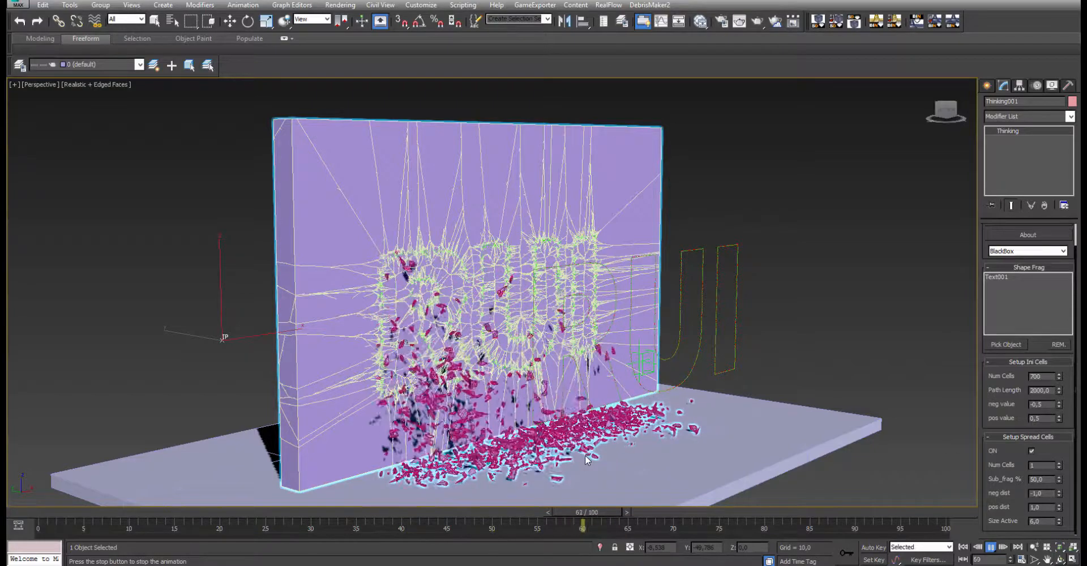
click(990, 548)
key(w)
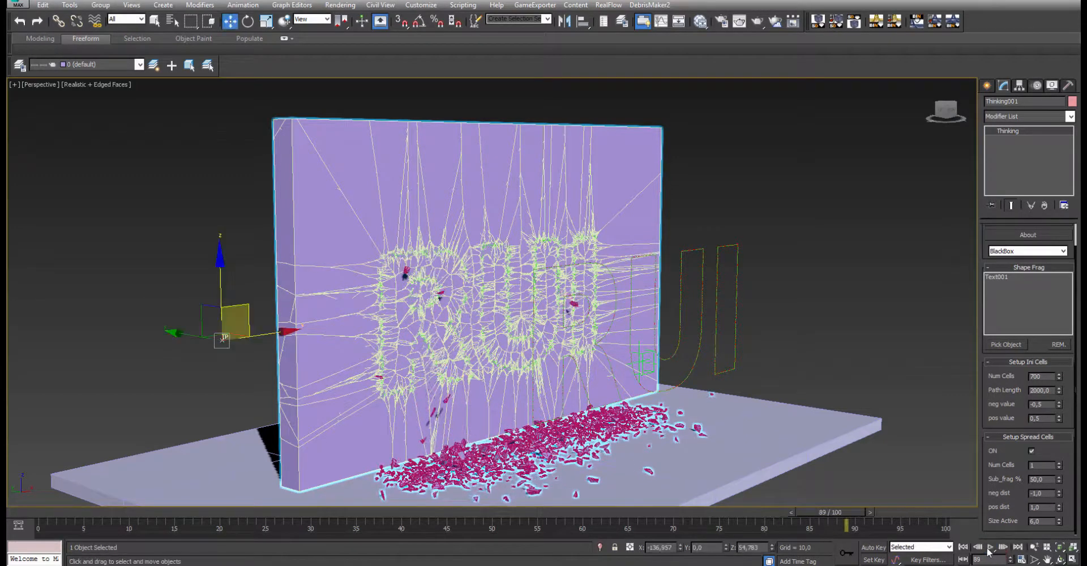
click(20, 514)
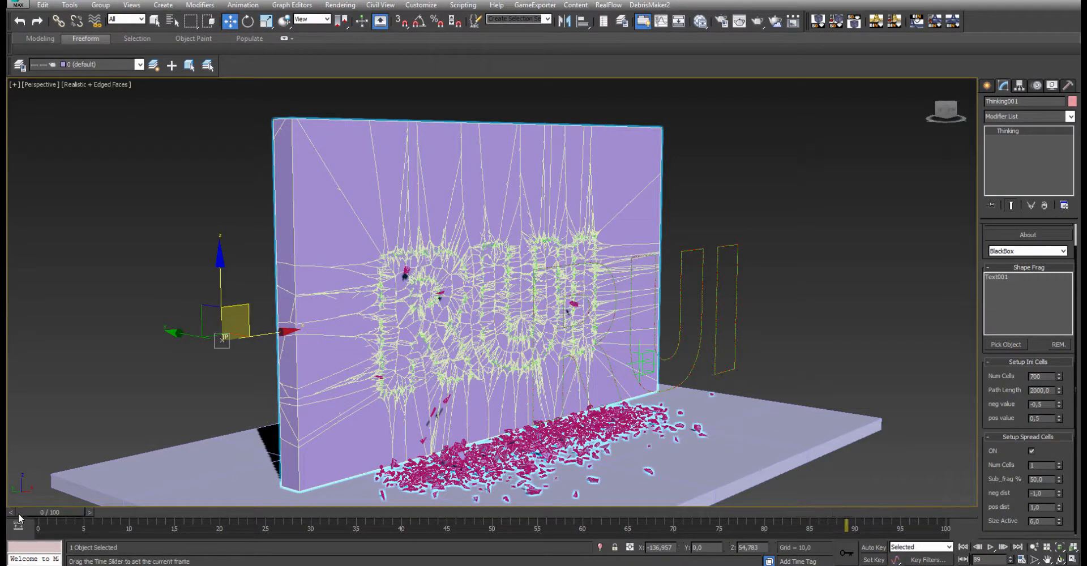
- Remove Text001 from the Shape Frag list and unhide the Line001 spline by name
click(995, 277)
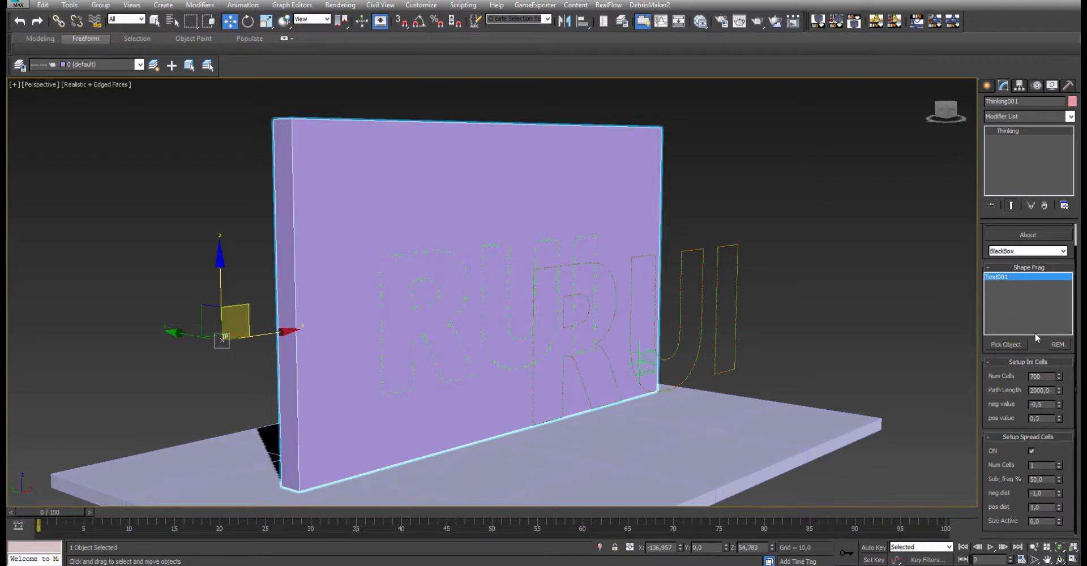
click(1057, 343)
click(1052, 85)
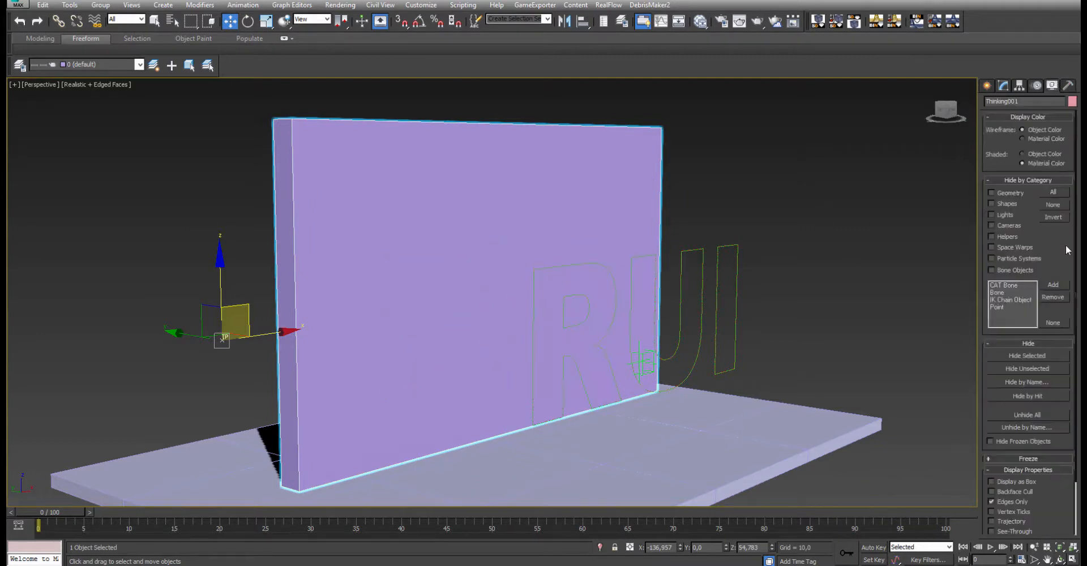
click(1015, 427)
click(64, 64)
click(189, 296)
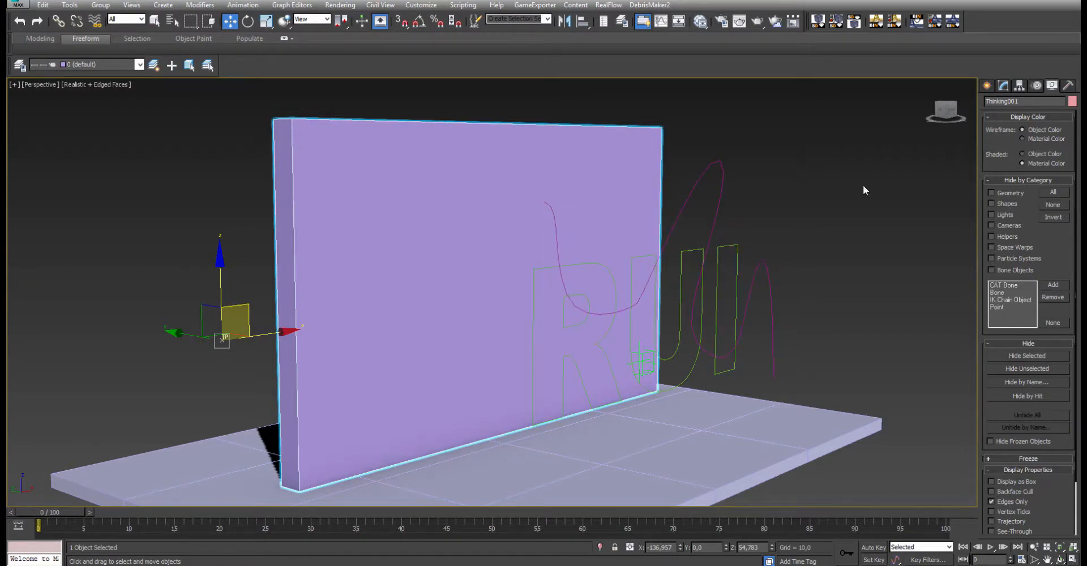
- Add the Line001 spline to Thinking001's Shape Frag list
click(1003, 86)
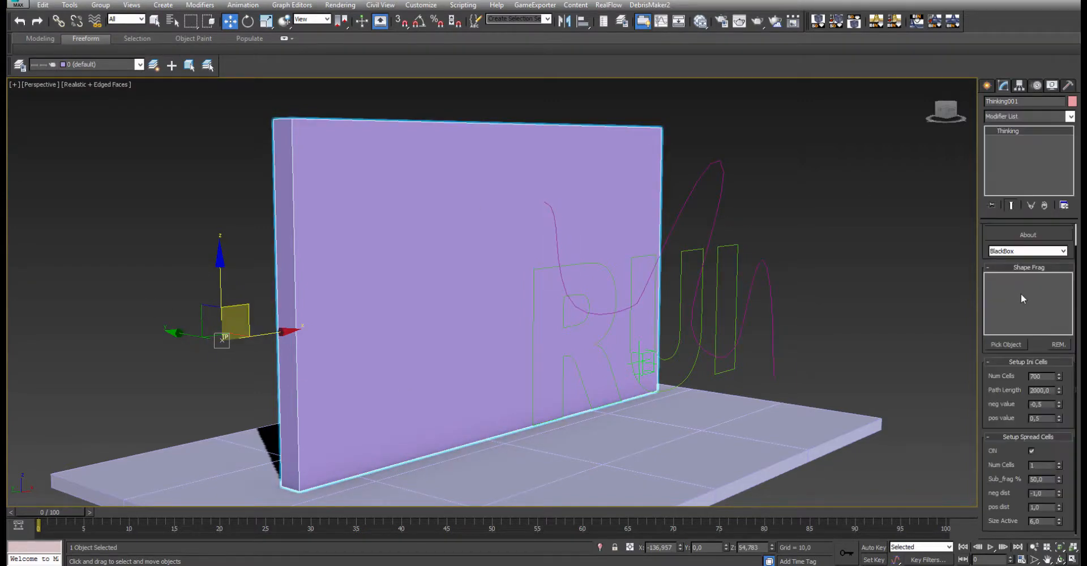
click(1009, 345)
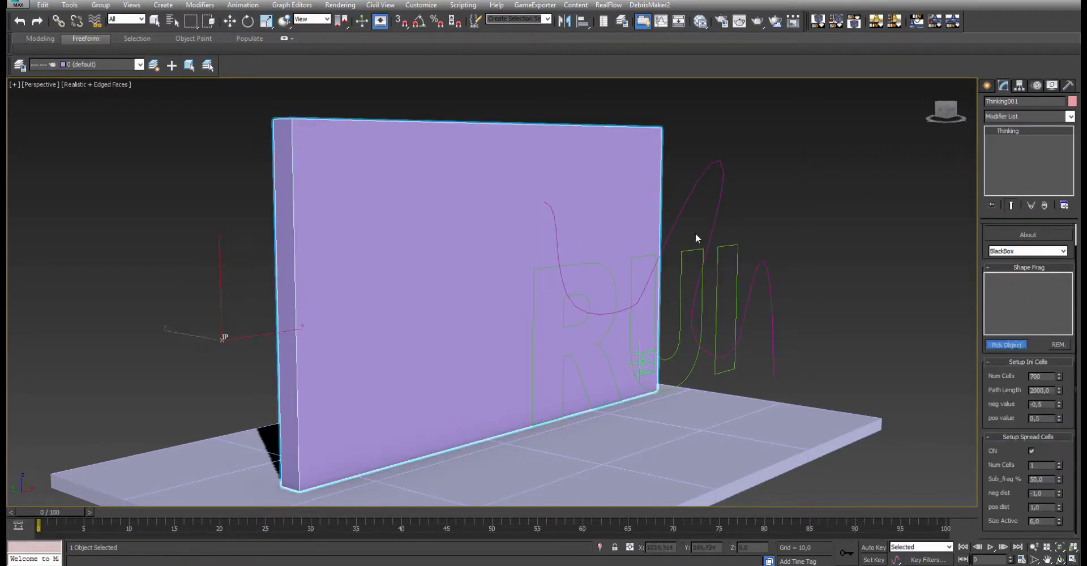
click(717, 213)
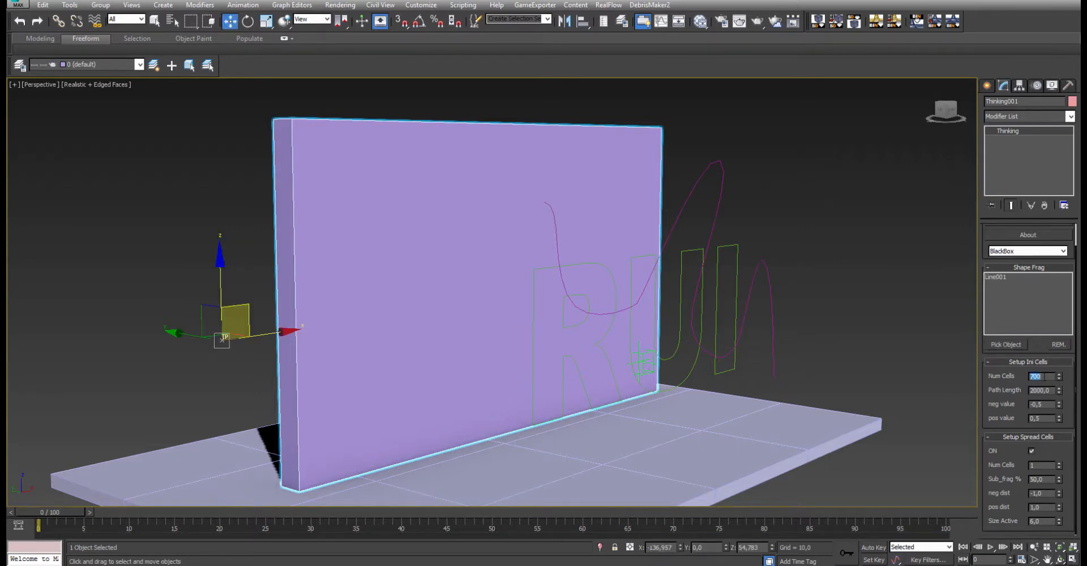
- Set the initial cells' Path Length to 400, neg value to -2 and pos value to 2
text(0)
key(Return)
double_click(1040, 390)
text(400)
key(Return)
key(Tab)
text(-2)
key(Tab)
text(2)
- Set the spread cells' neg dist to -2, pos dist to 2 and Size Active to 15, and the initial Num Cells to 150
double_click(1045, 493)
text(2)
key(Tab)
text(15)
key(Return)
double_click(1039, 376)
text(10)
- Play the simulation to frame 69 and examine the fallen debris around the wall
click(987, 546)
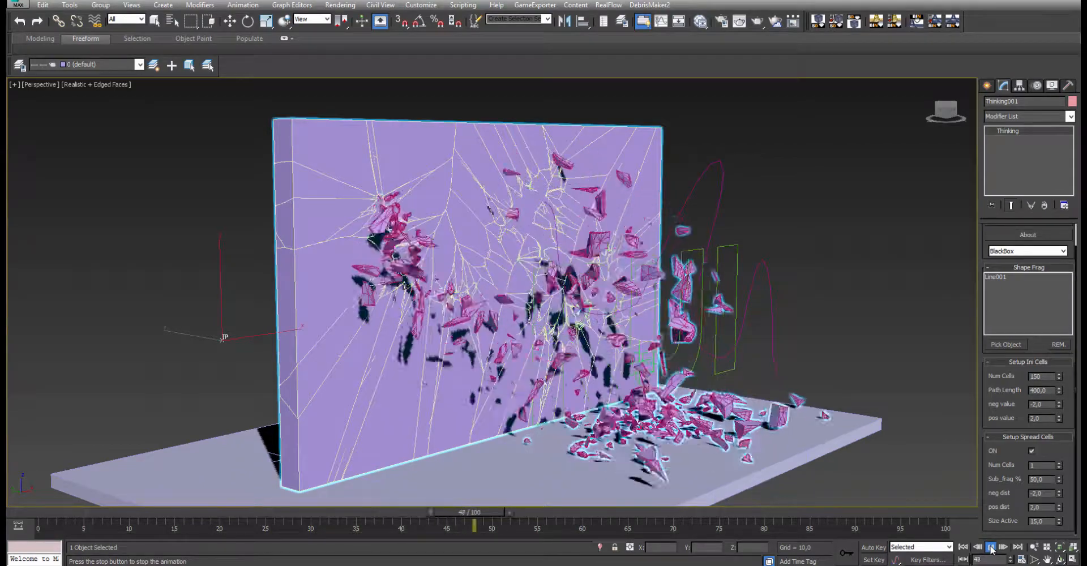
click(990, 547)
key(w)
alt+middle_drag(697, 353, 572, 303)
scroll(641, 347, down, 5)
scroll(572, 304, up, 5)
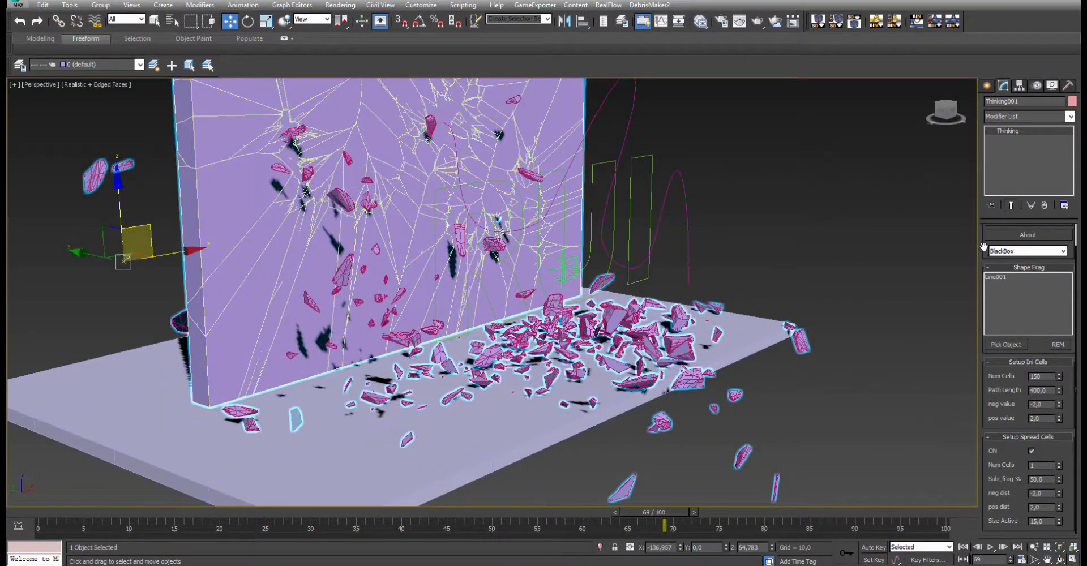
- Open the Thinking001 properties editor, collapse the birth set's operators and reposition the window to review the System network
drag(983, 247, 993, 269)
click(1003, 245)
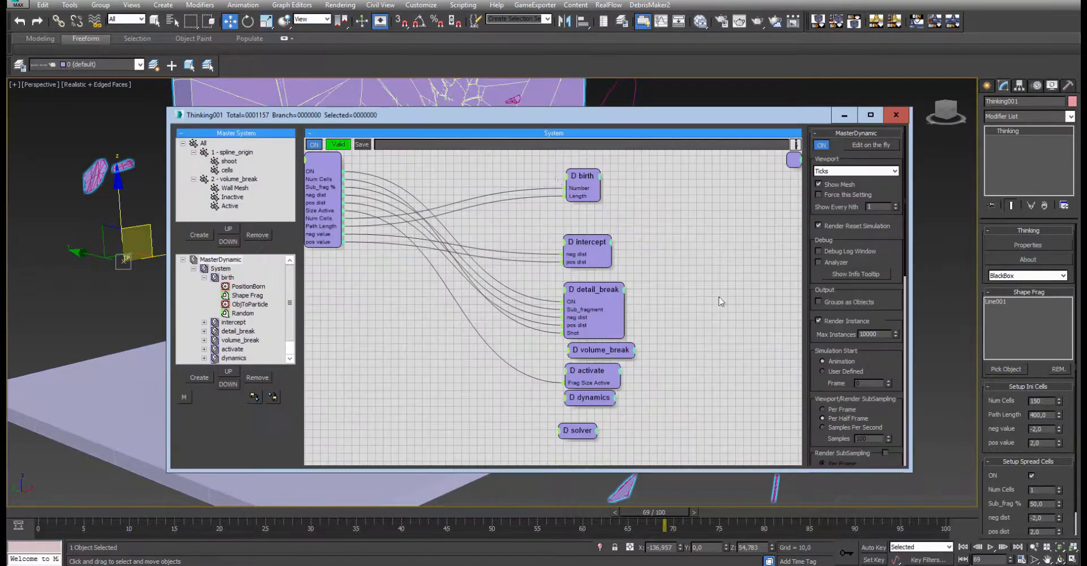
click(204, 277)
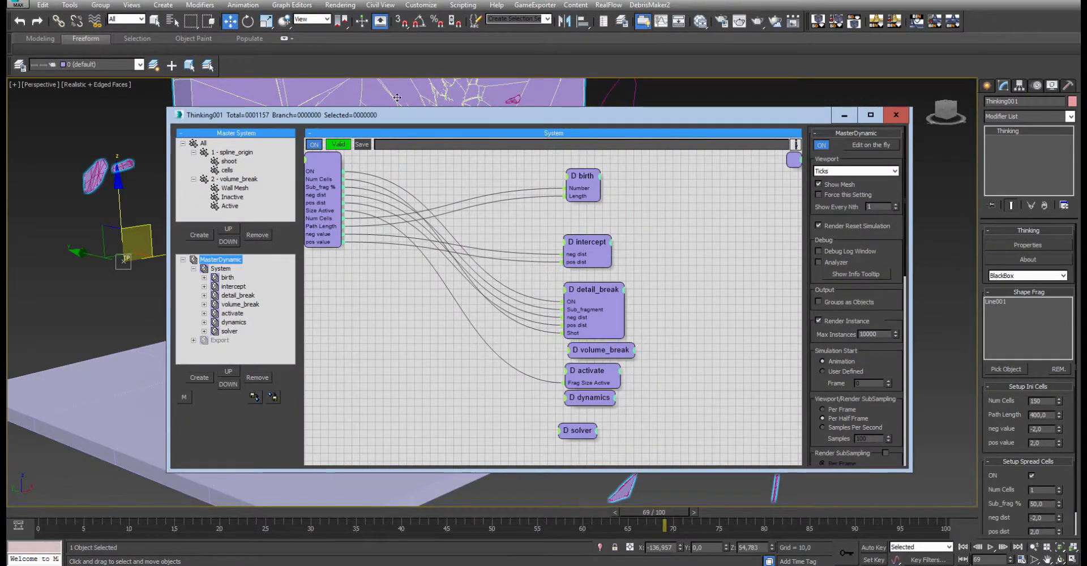
drag(406, 116, 396, 97)
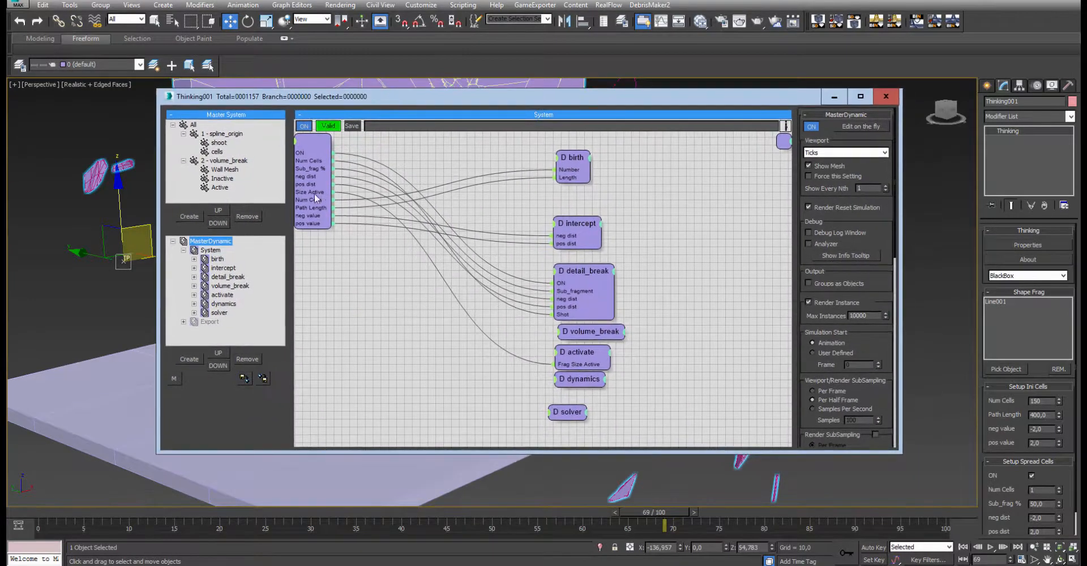
- Open the birth set, inspect its Random and Shape Frag helpers, and collapse its operator list
click(218, 258)
drag(385, 273, 389, 286)
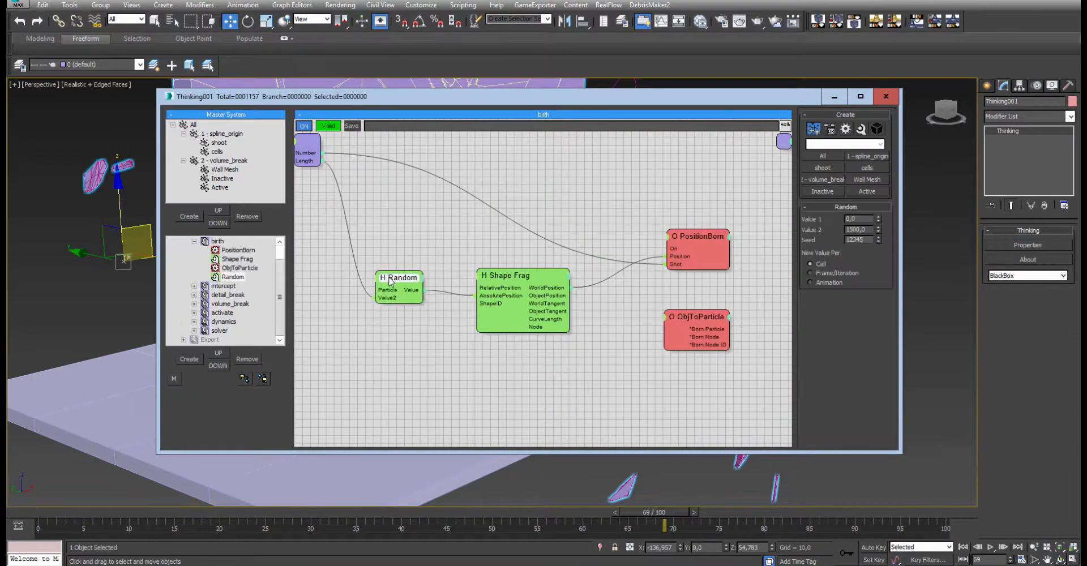
drag(543, 281, 542, 276)
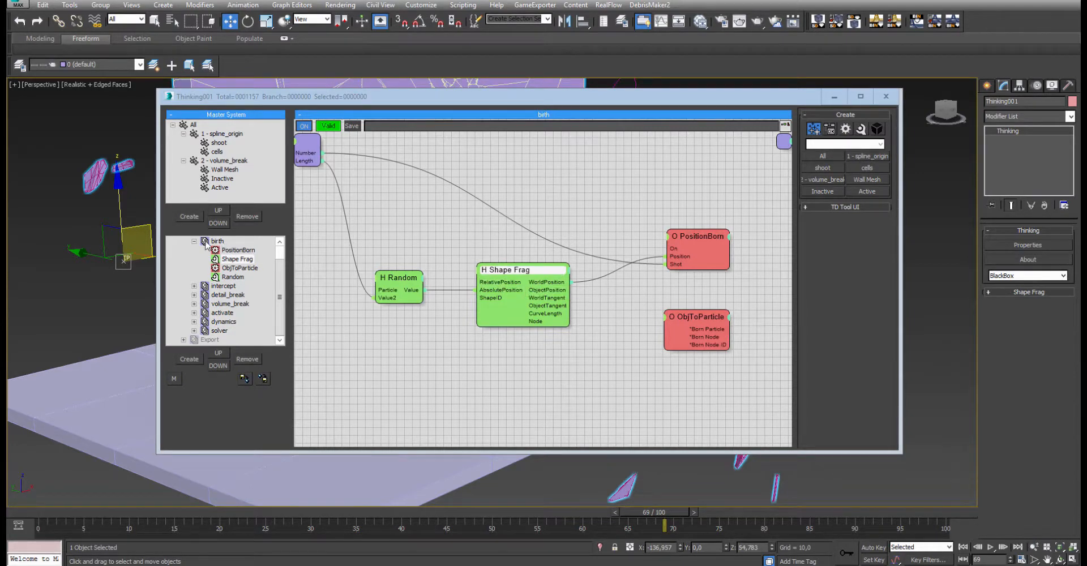
click(195, 242)
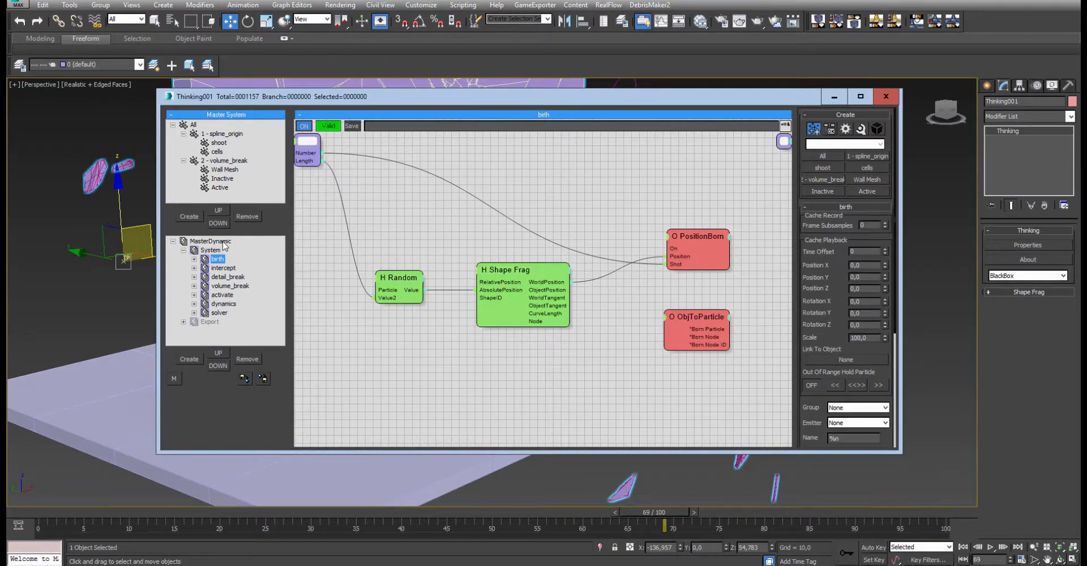
drag(367, 97, 406, 76)
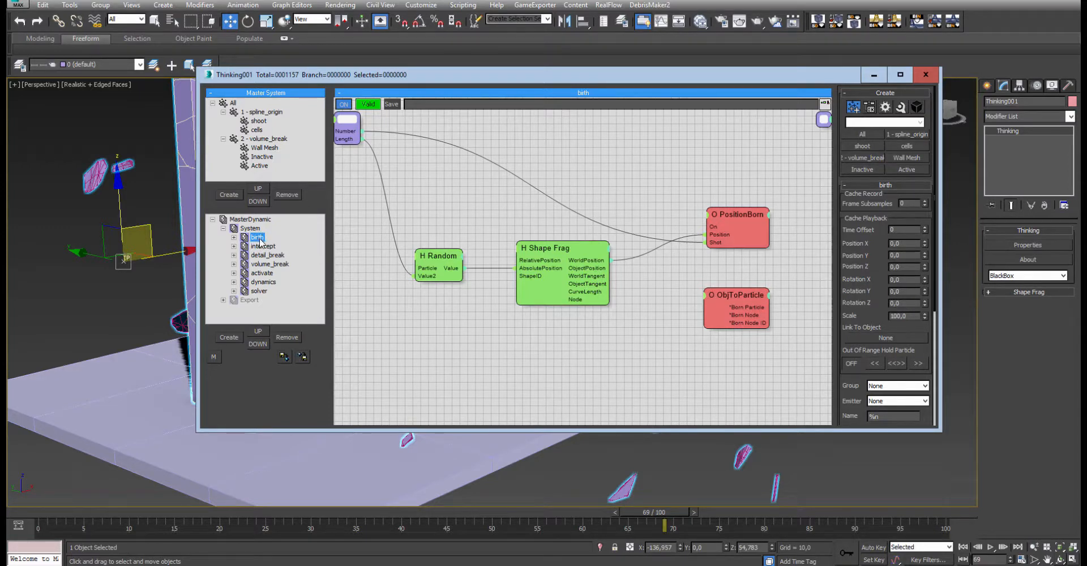
- Review the node networks of the intercept, detail_break and volume_break sets in order
click(263, 247)
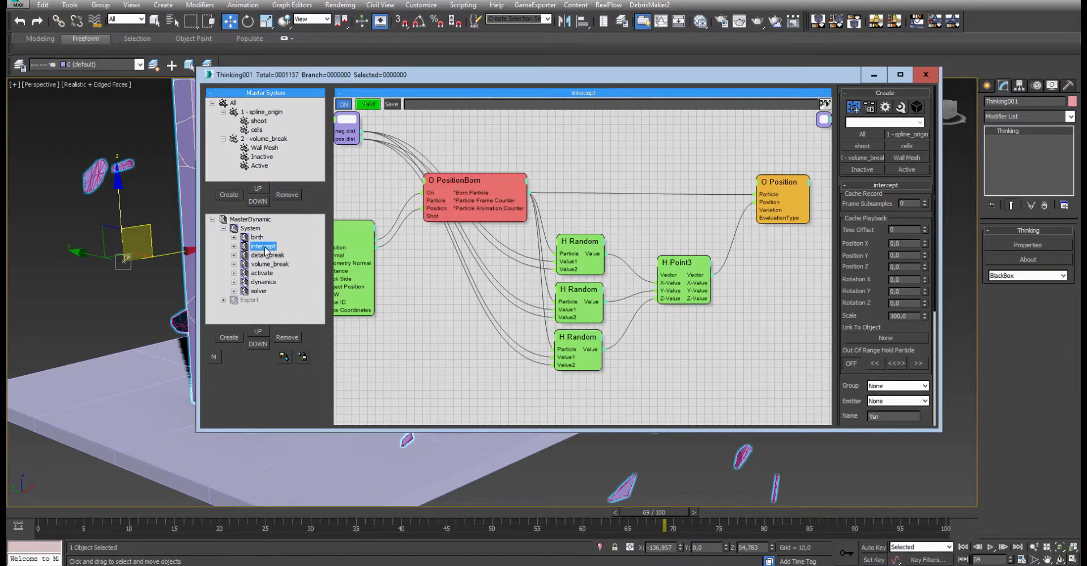
drag(532, 79, 580, 90)
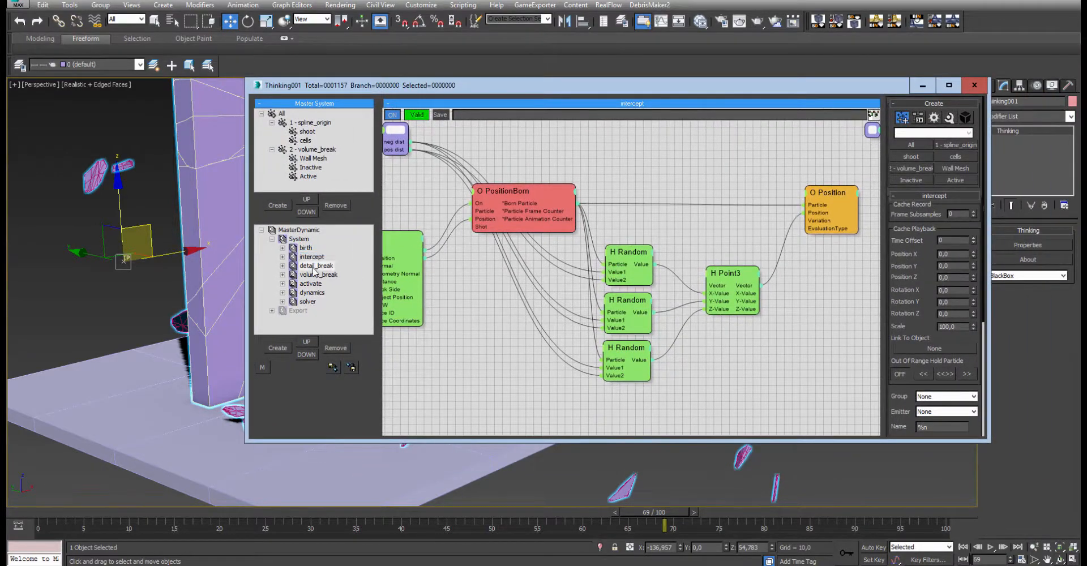
click(315, 265)
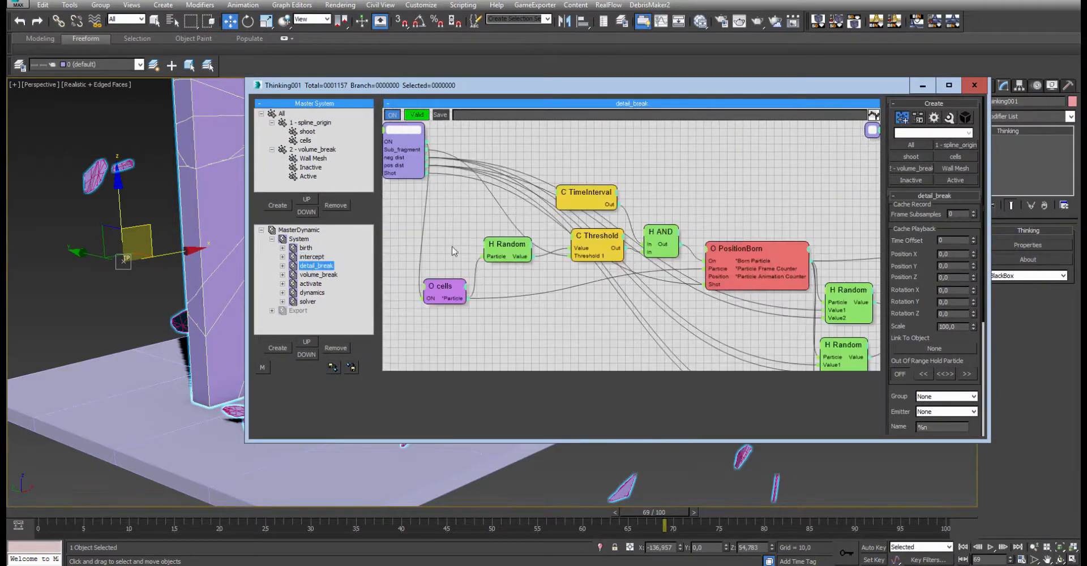
click(318, 275)
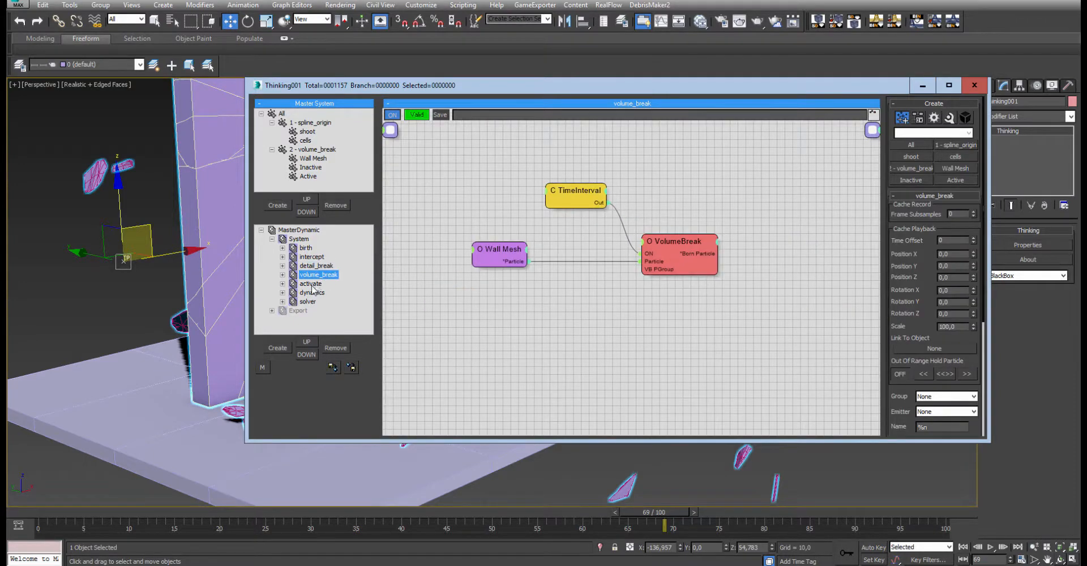
- Examine how the activate set's Inactive, less than and Group nodes move fragments into the Active group by size
click(312, 284)
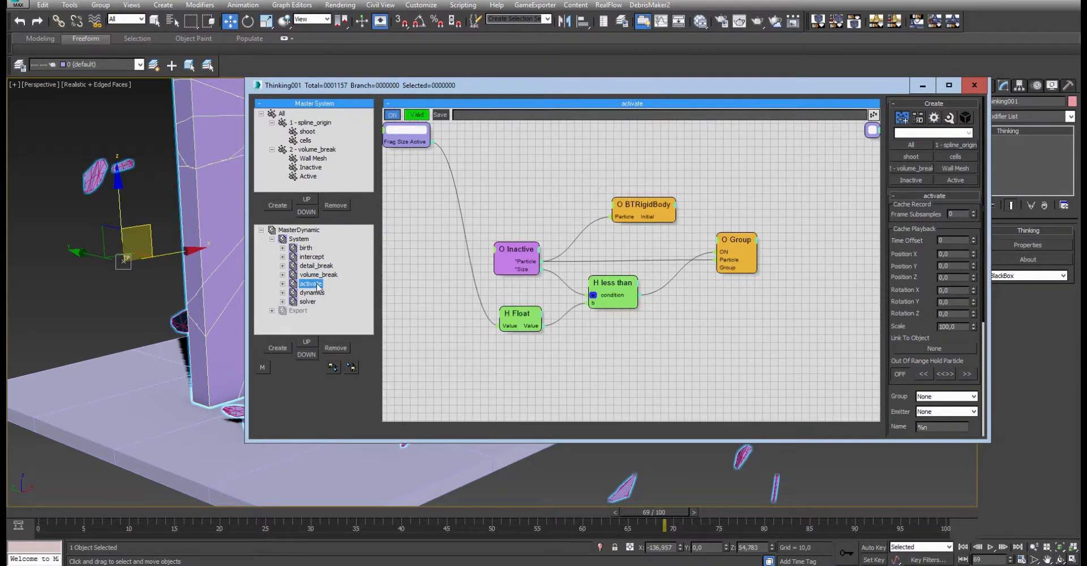
click(522, 253)
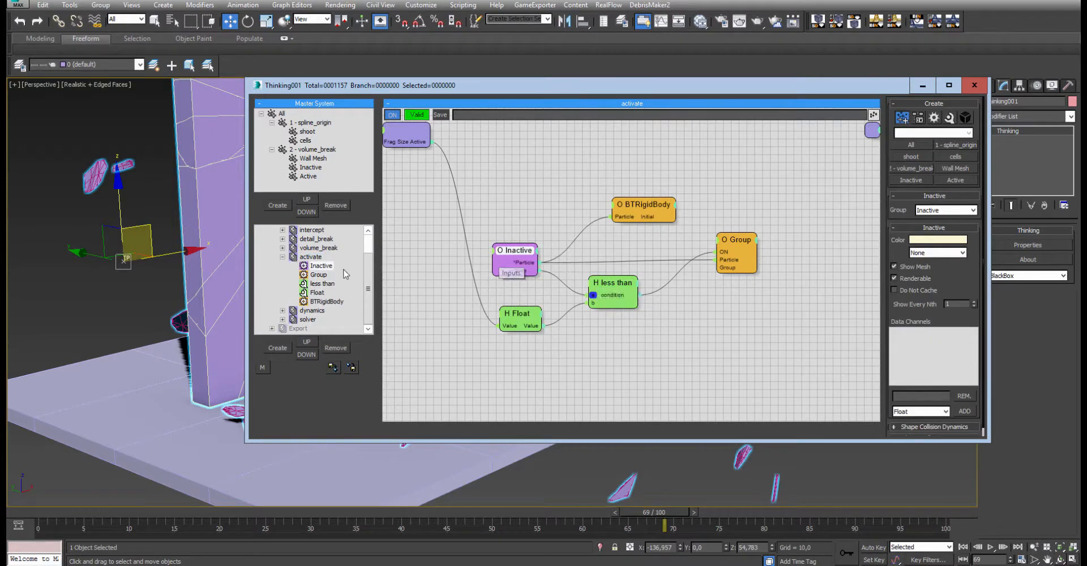
click(286, 257)
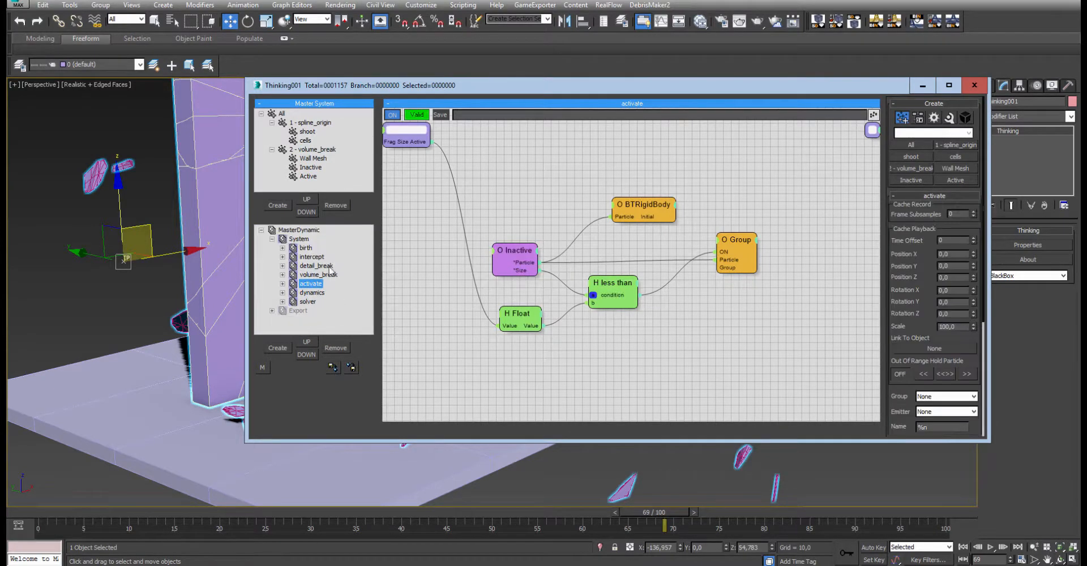
click(311, 293)
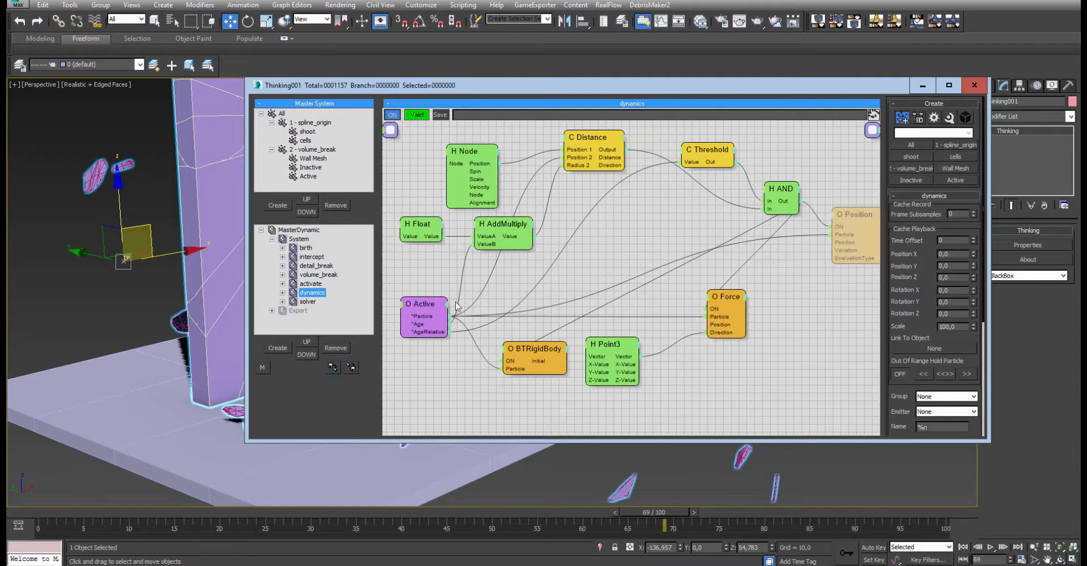
click(309, 283)
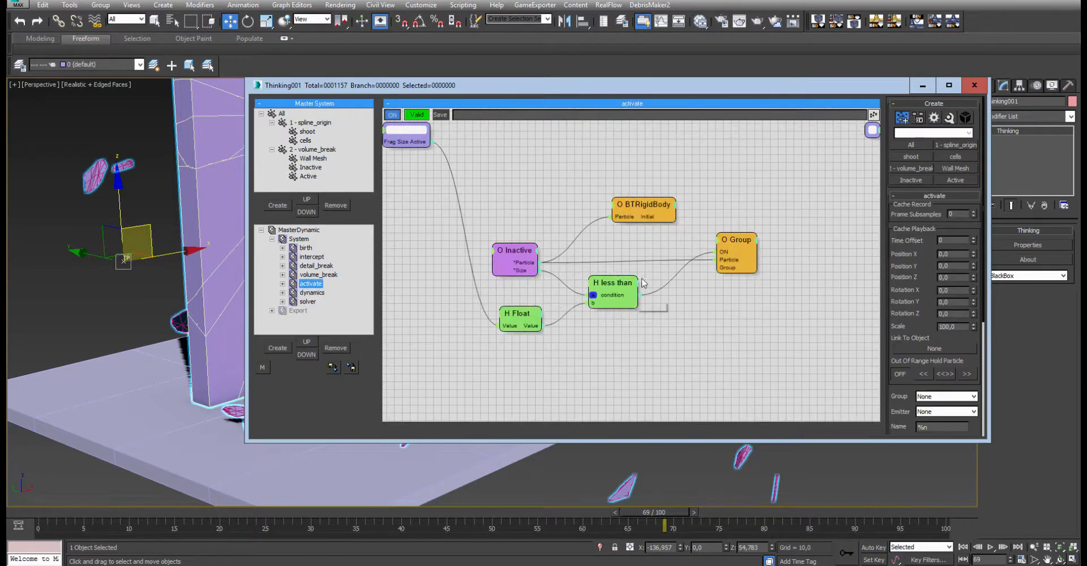
click(513, 255)
drag(741, 232, 747, 232)
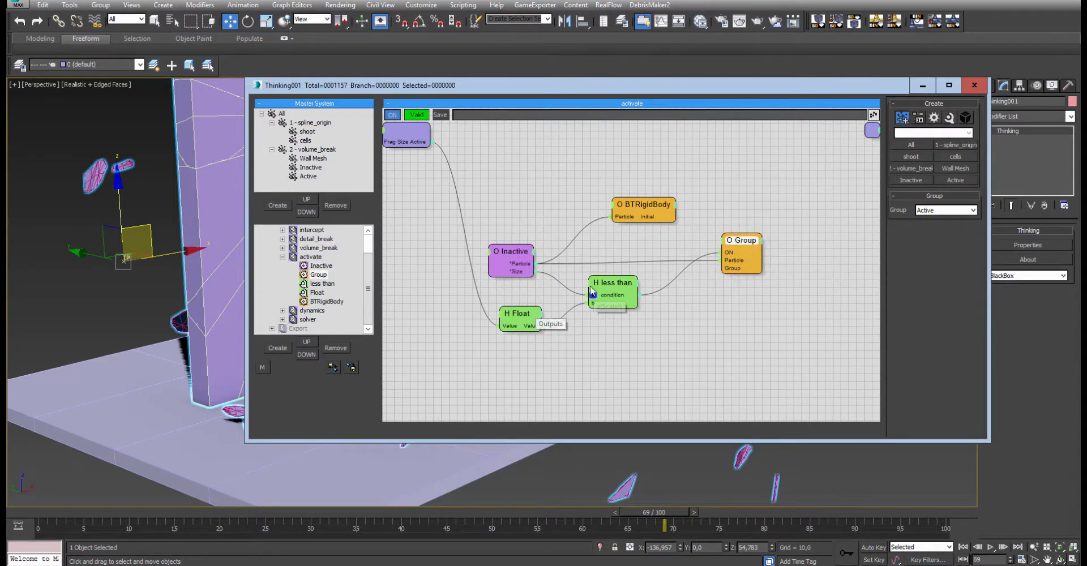
drag(614, 286, 611, 284)
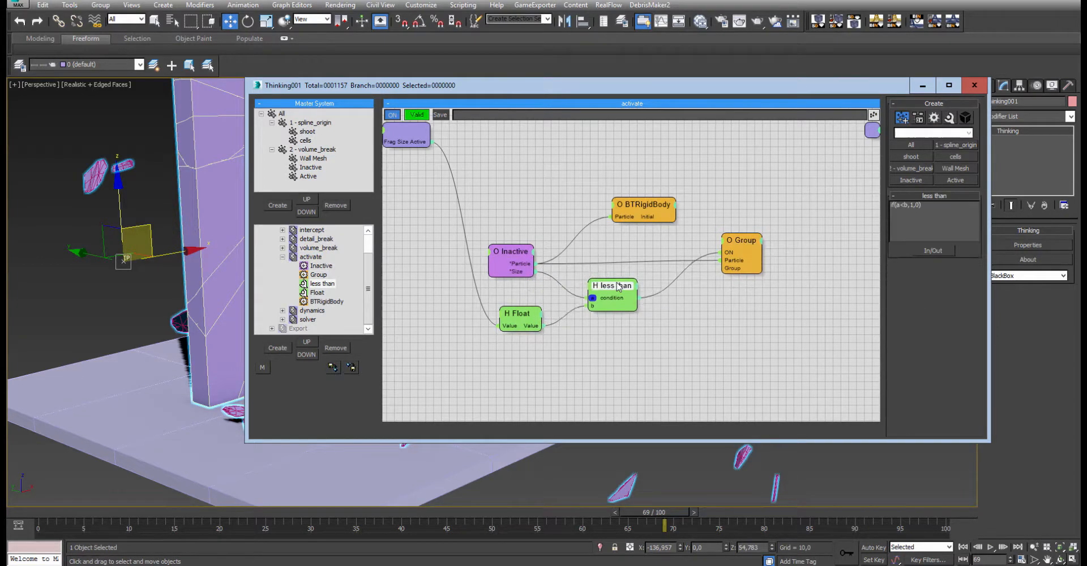
click(283, 257)
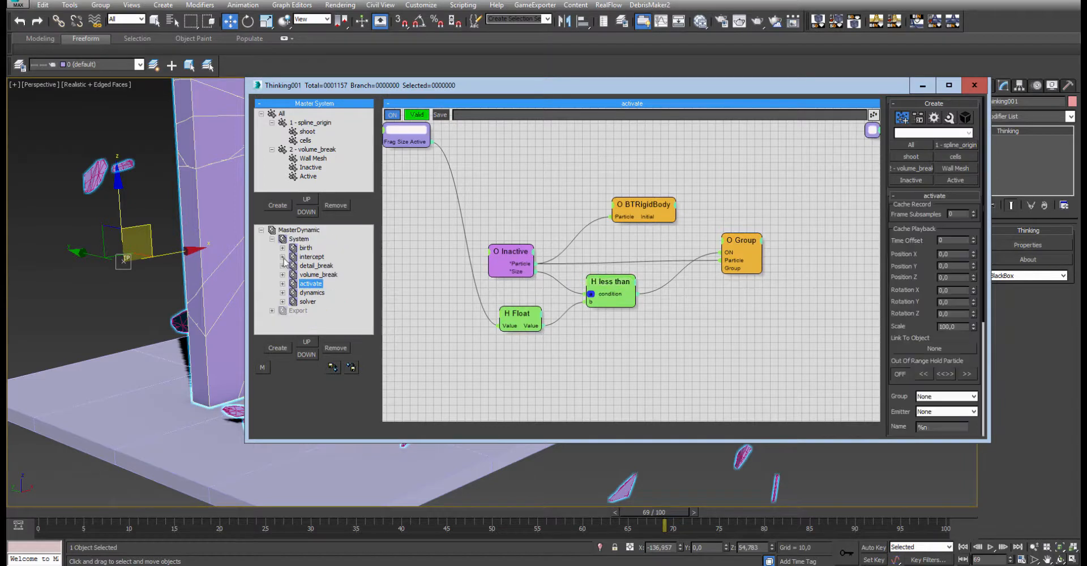
- Open the dynamics set, inspect its BTRigidBody operator and collapse the set's operator list
click(311, 293)
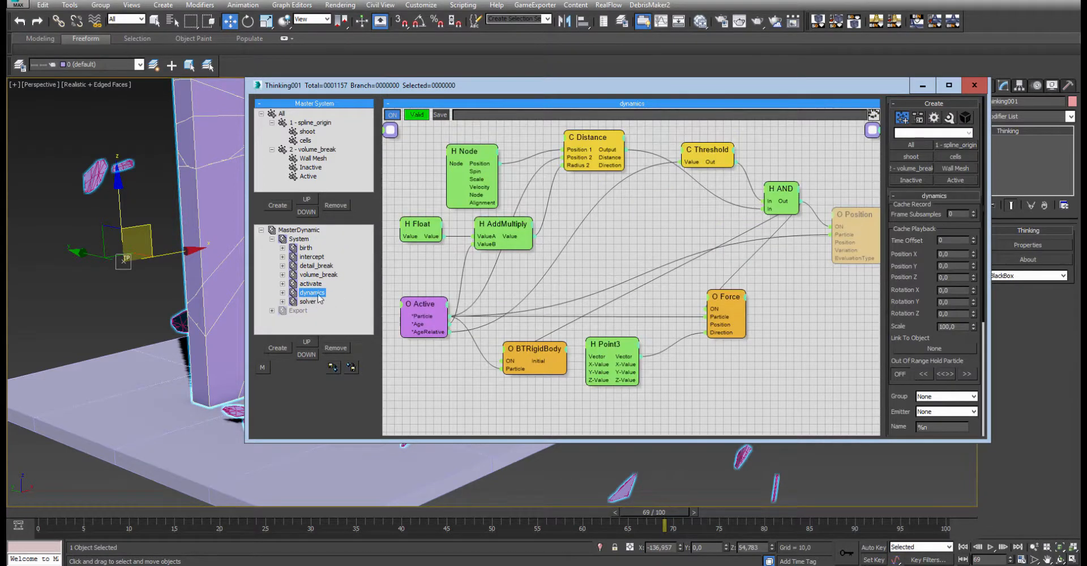
drag(547, 348, 548, 340)
click(283, 230)
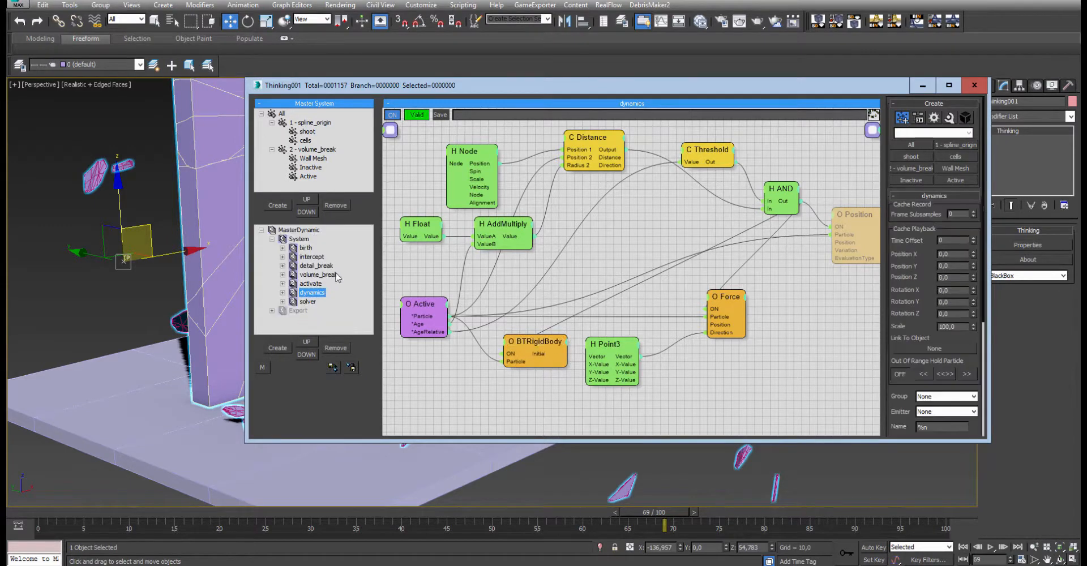
- Open the solver set, compare the SC and BulletPhysics operators, and remove the disabled SC operator
click(307, 302)
mouse_move(663, 323)
mouse_down()
mouse_move(682, 315)
mouse_move(661, 321)
mouse_move(657, 310)
mouse_move(668, 327)
mouse_up()
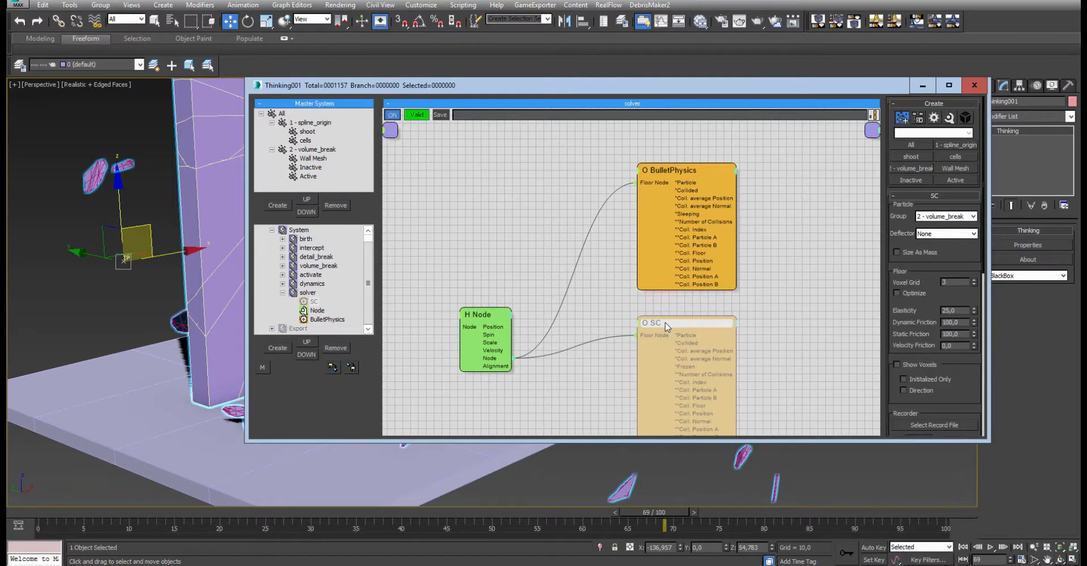
drag(677, 175, 678, 184)
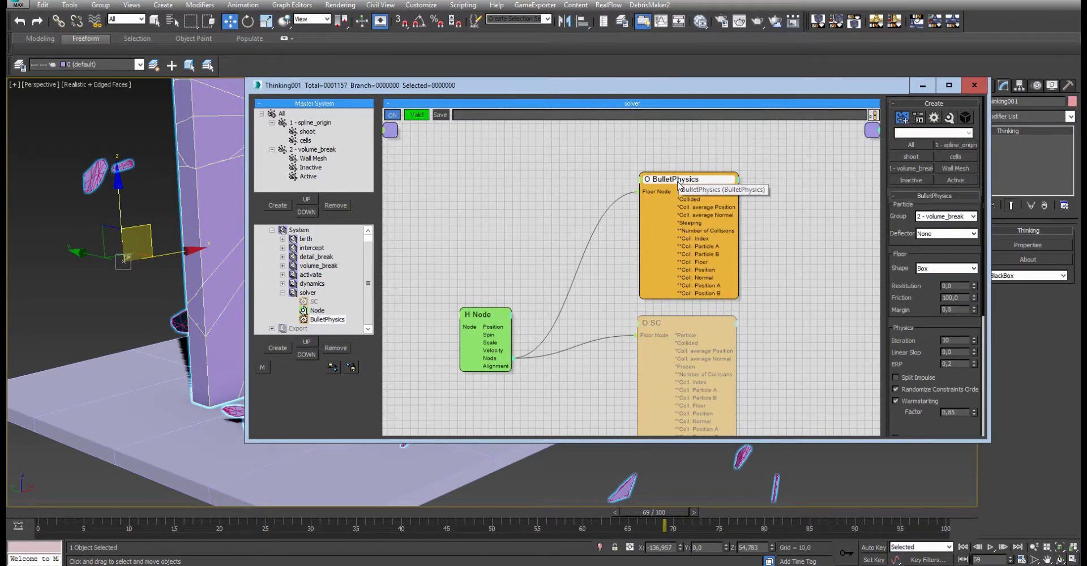
click(651, 322)
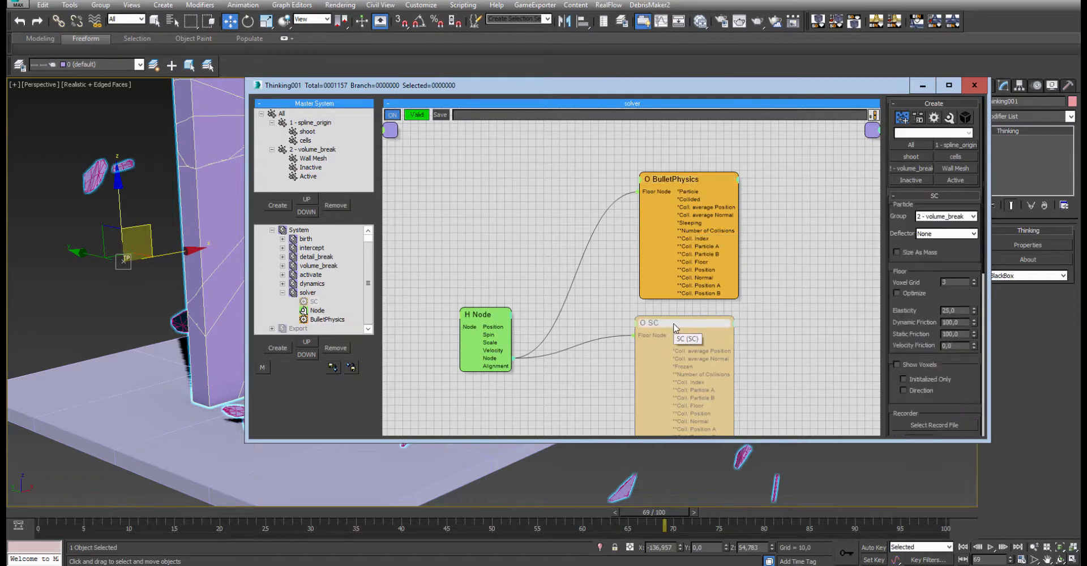
right_click(617, 325)
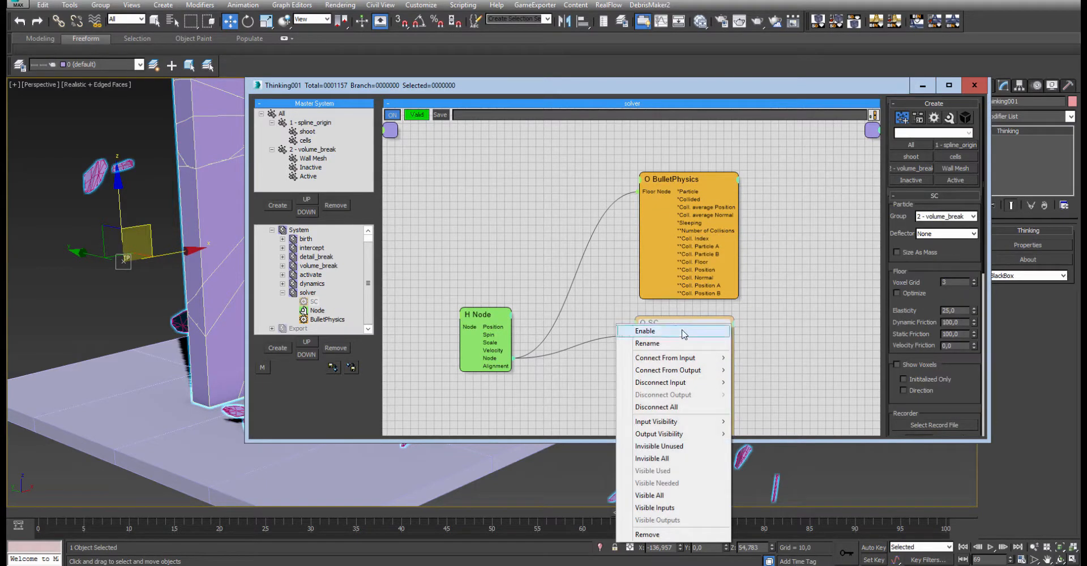
click(661, 534)
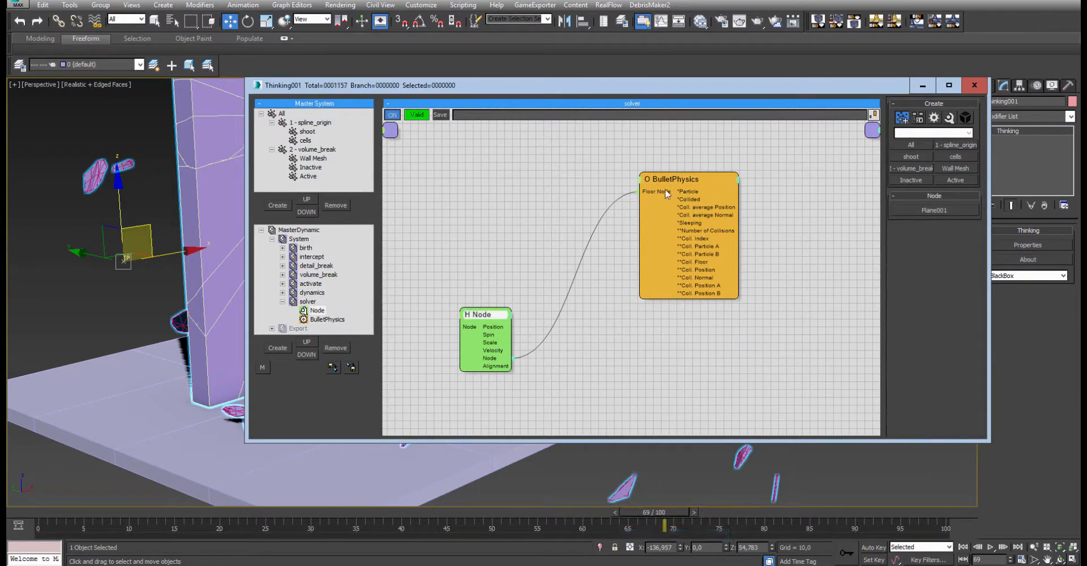
drag(667, 193, 661, 199)
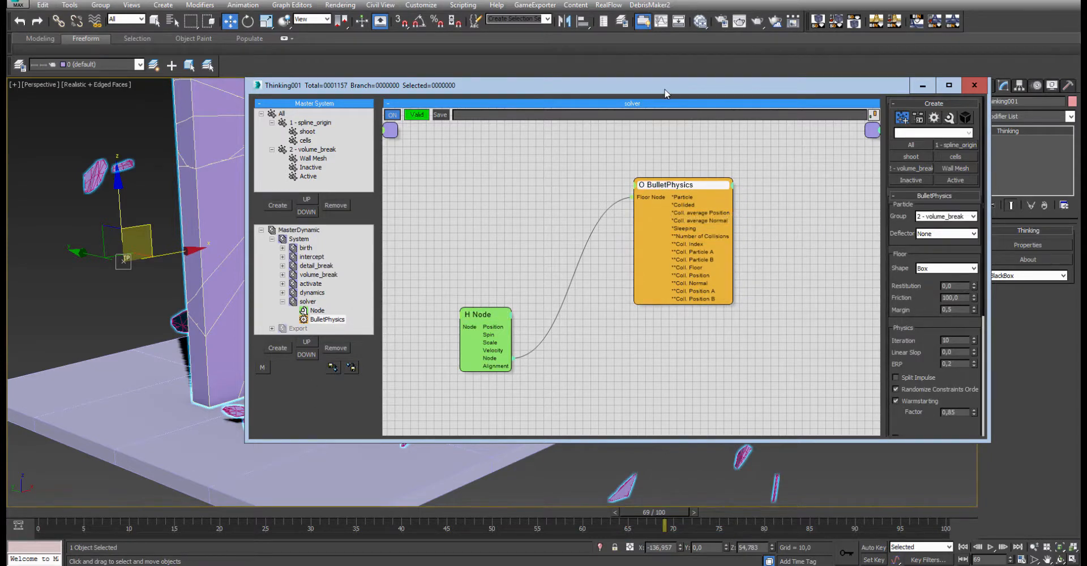
- Return to the birth set, move its PositionBorn and Shape Frag nodes higher, and expand the Shape Frag rollout with its shape list
drag(664, 88, 689, 89)
click(333, 249)
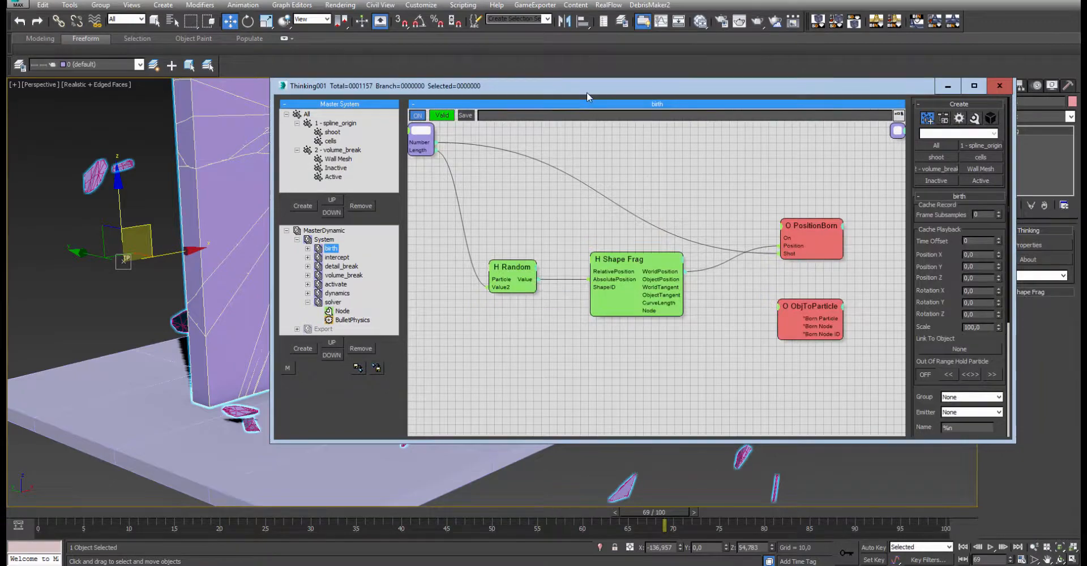
drag(586, 90, 554, 147)
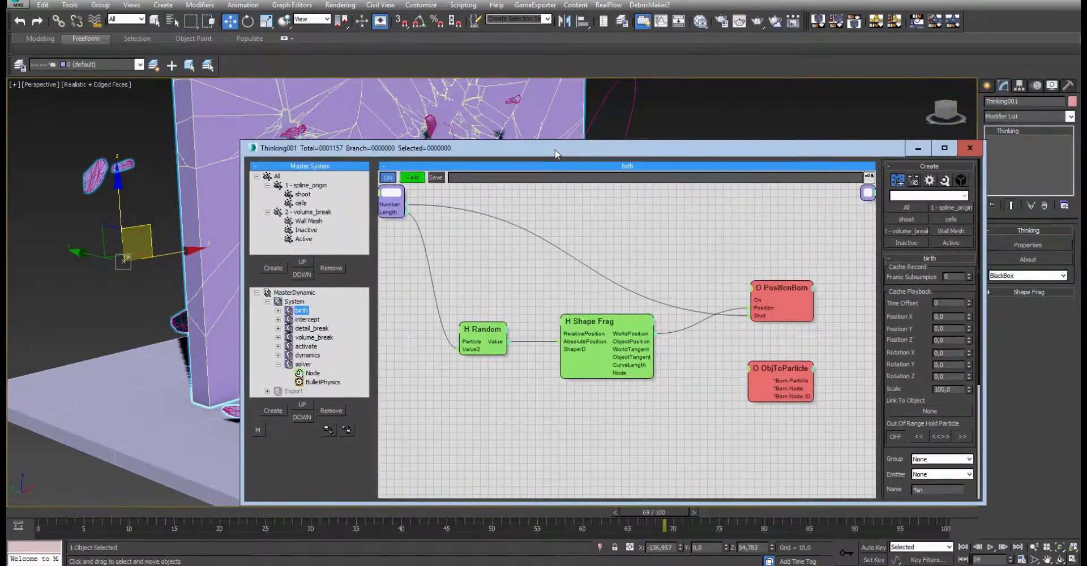
drag(772, 281, 779, 237)
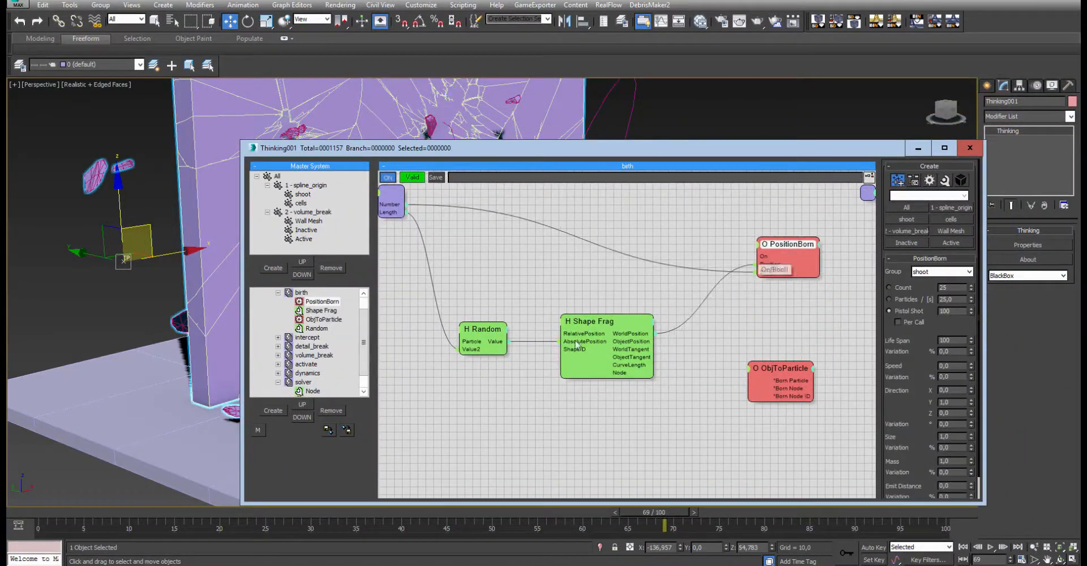
drag(603, 326, 593, 296)
right_click(604, 393)
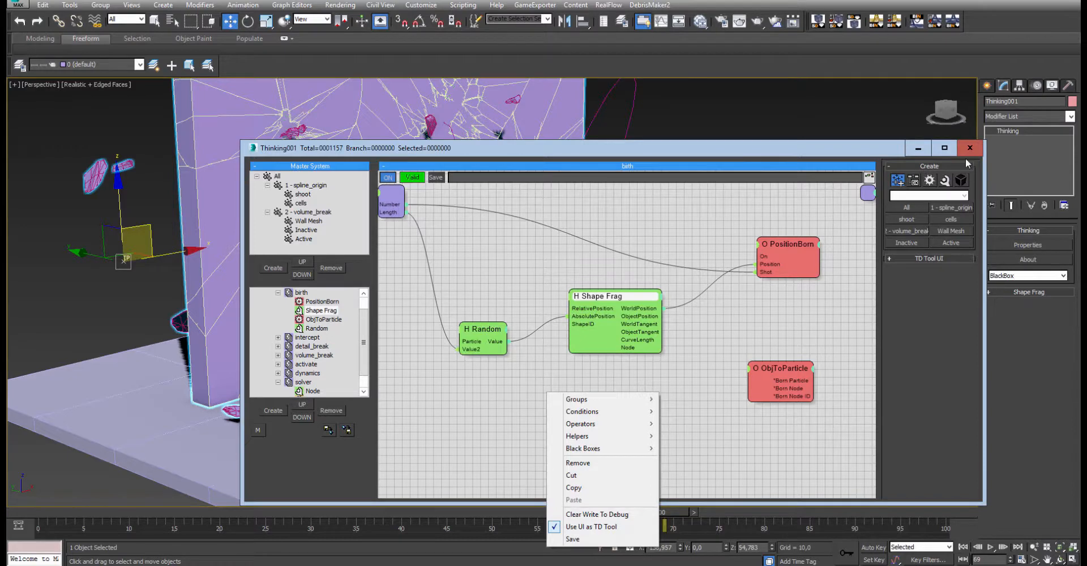
click(1028, 293)
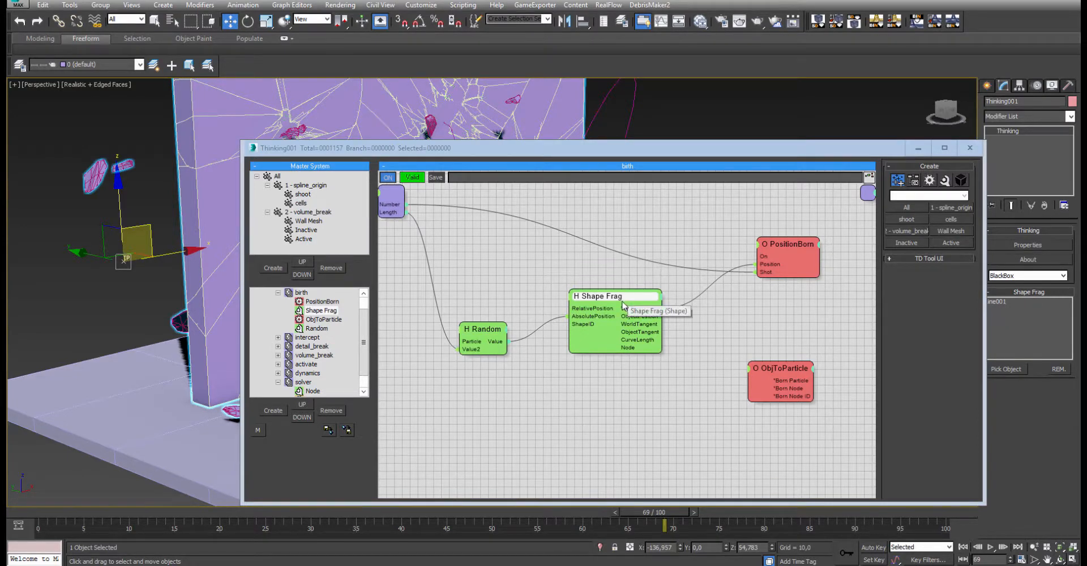
- Examine the connection between the birth set's Random and Shape Frag helpers, highlighting the Random helper's Value 2
drag(833, 150, 768, 134)
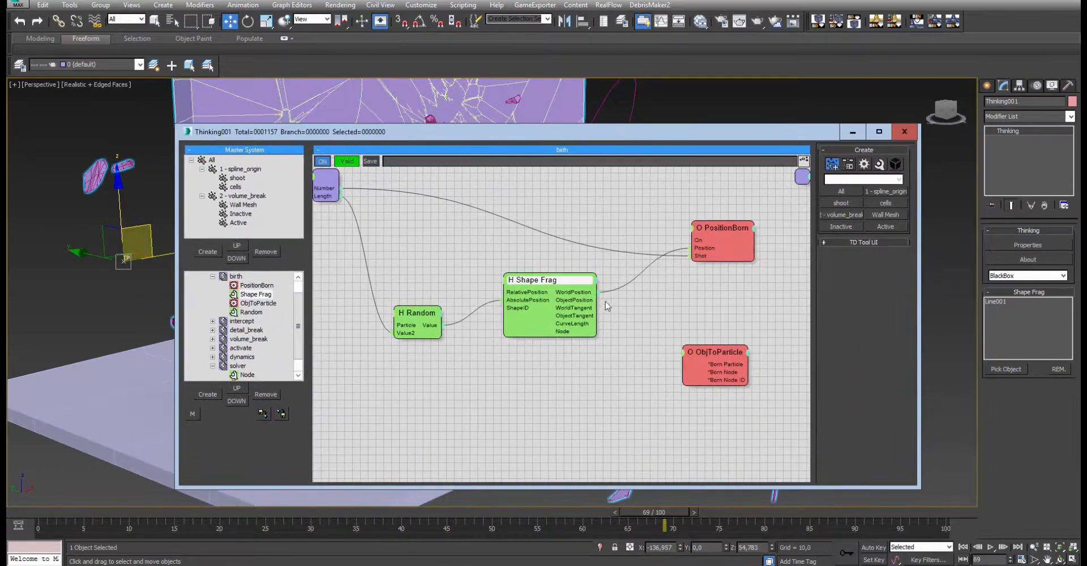
drag(554, 280, 568, 289)
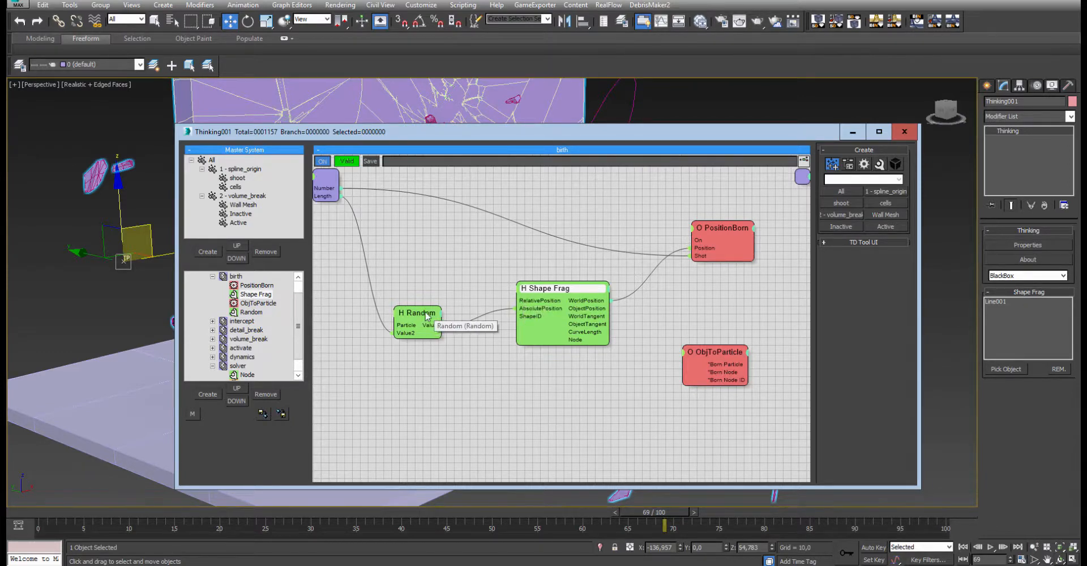
drag(422, 318, 437, 301)
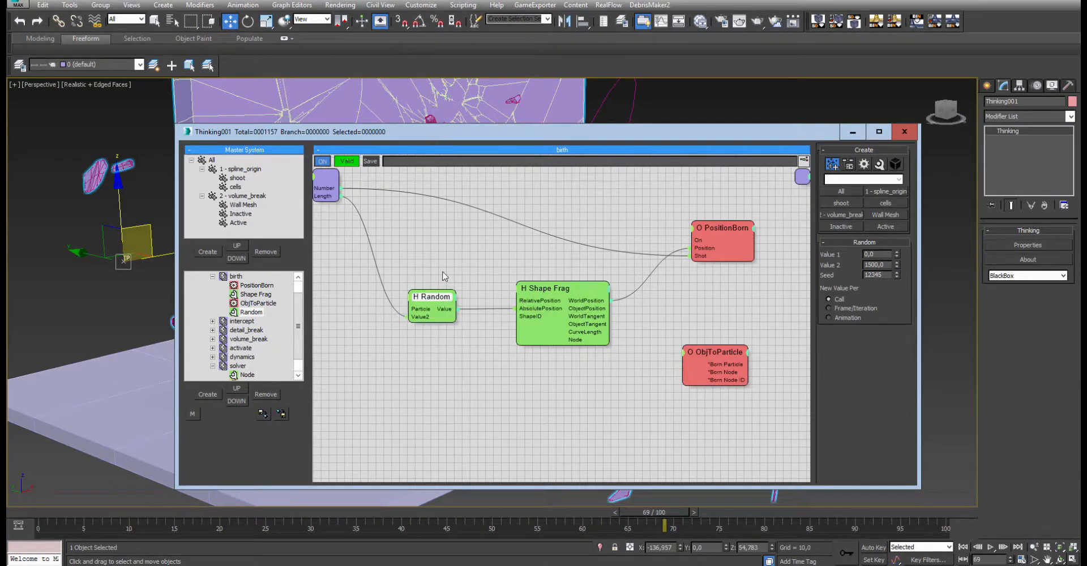
drag(566, 306, 558, 310)
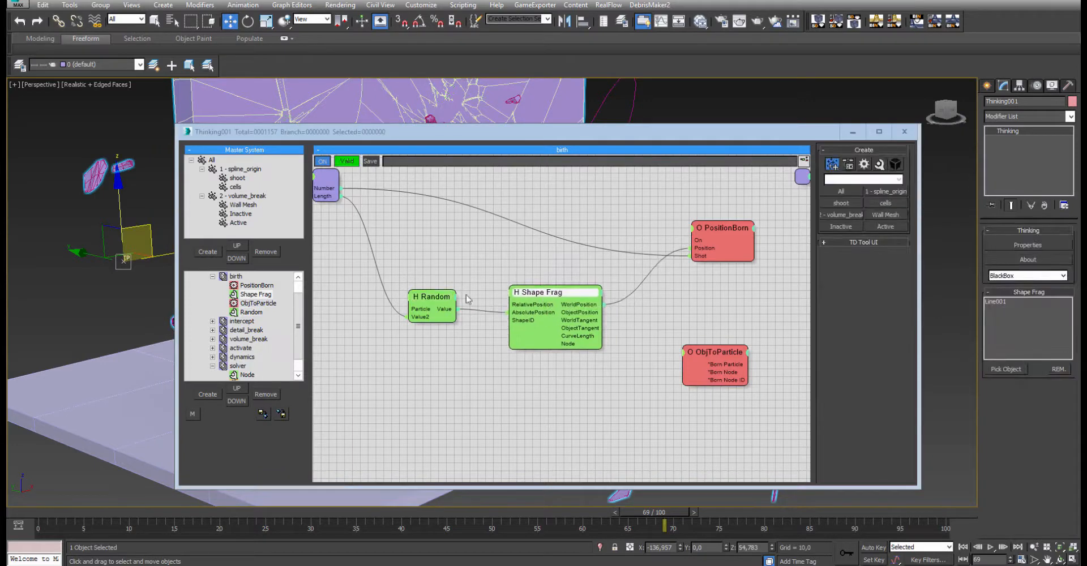
drag(435, 304, 435, 308)
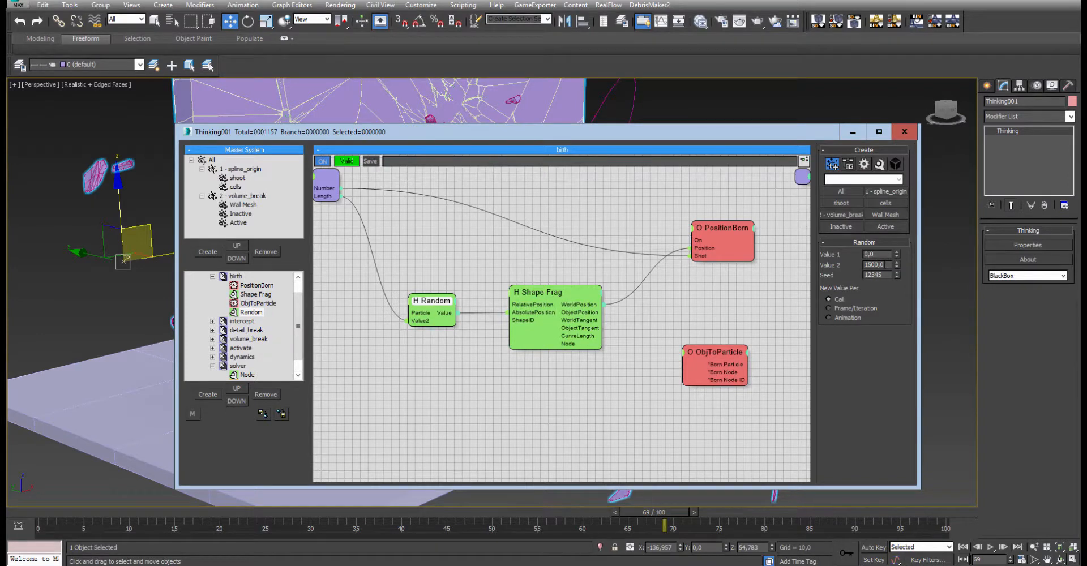
drag(885, 265, 840, 270)
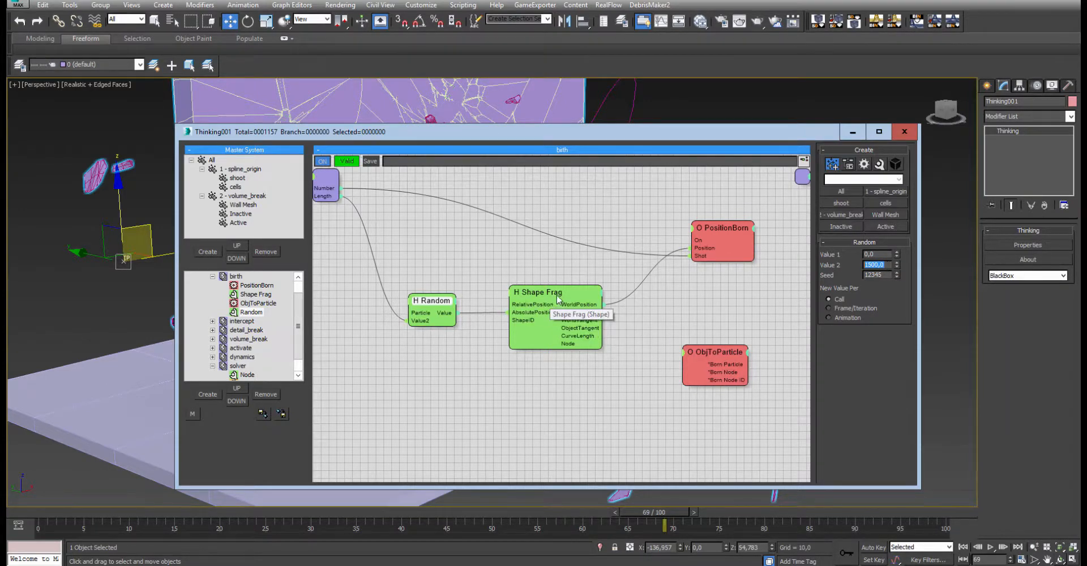
- Return to the System set, collapse the birth and solver operator lists, and move the intercept node slightly higher
drag(430, 303, 434, 302)
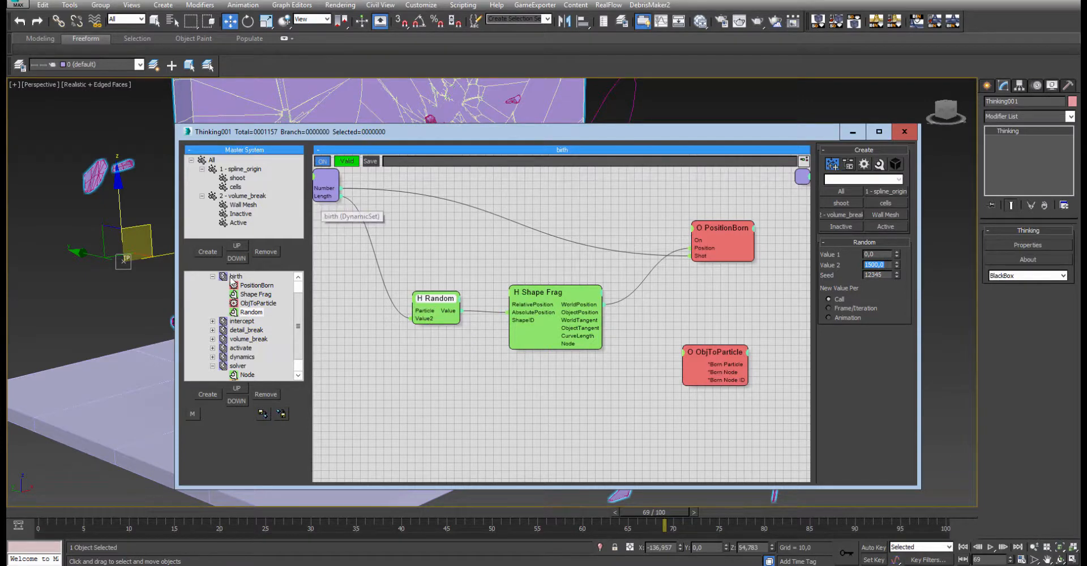
drag(116, 249, 148, 291)
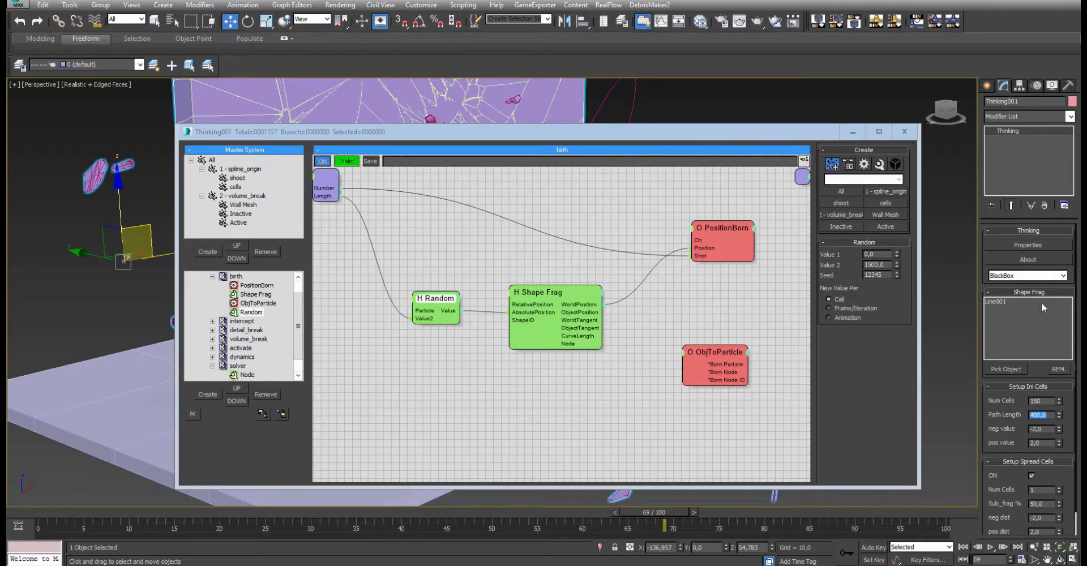
click(212, 277)
click(230, 286)
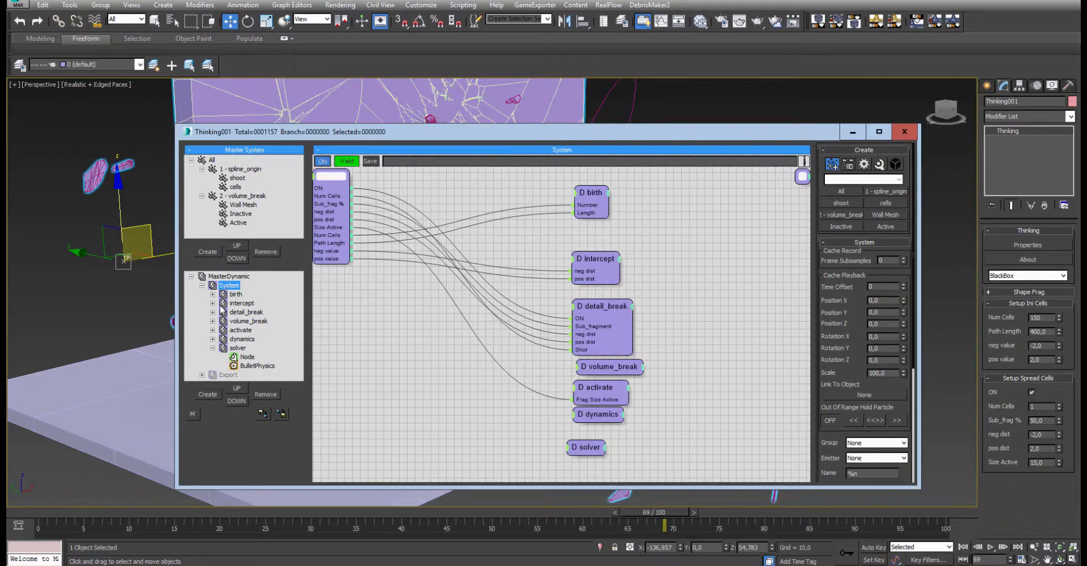
click(212, 348)
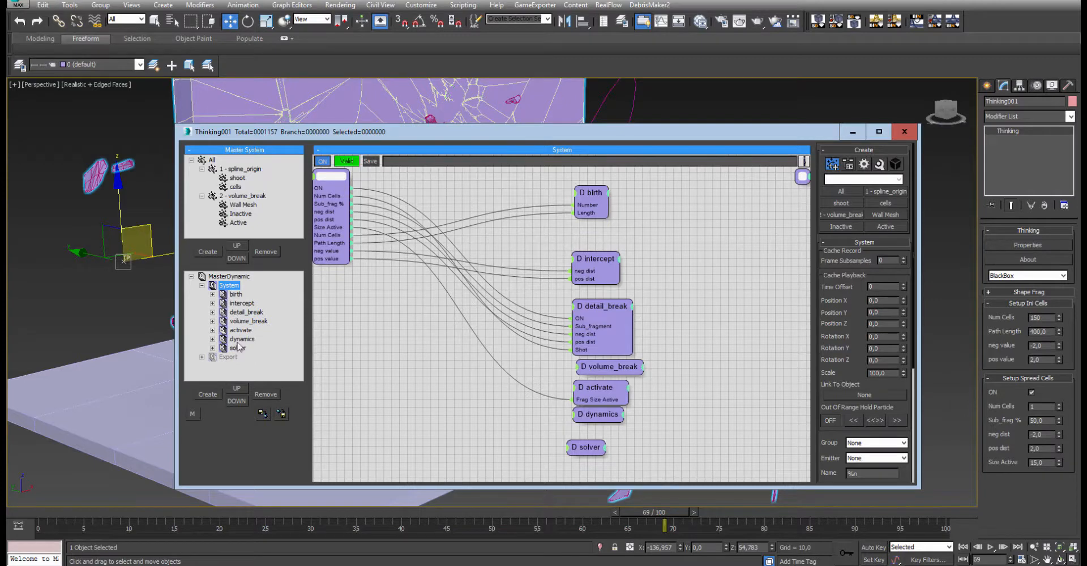
drag(588, 261, 594, 252)
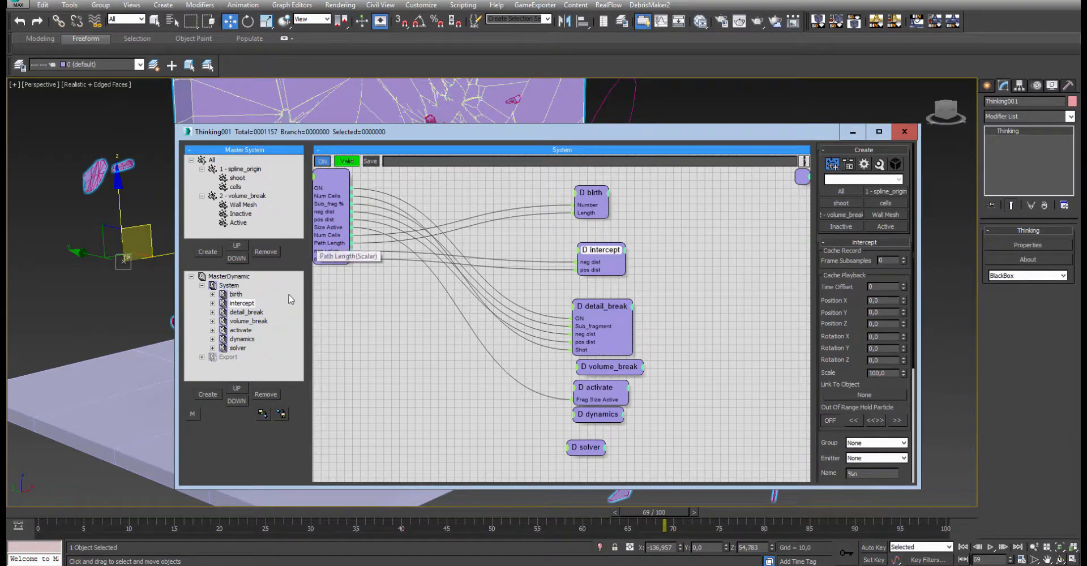
- Reselect the System set and examine the ports inside its Setup Ini Cells and Setup Spread Cells rollups
click(229, 285)
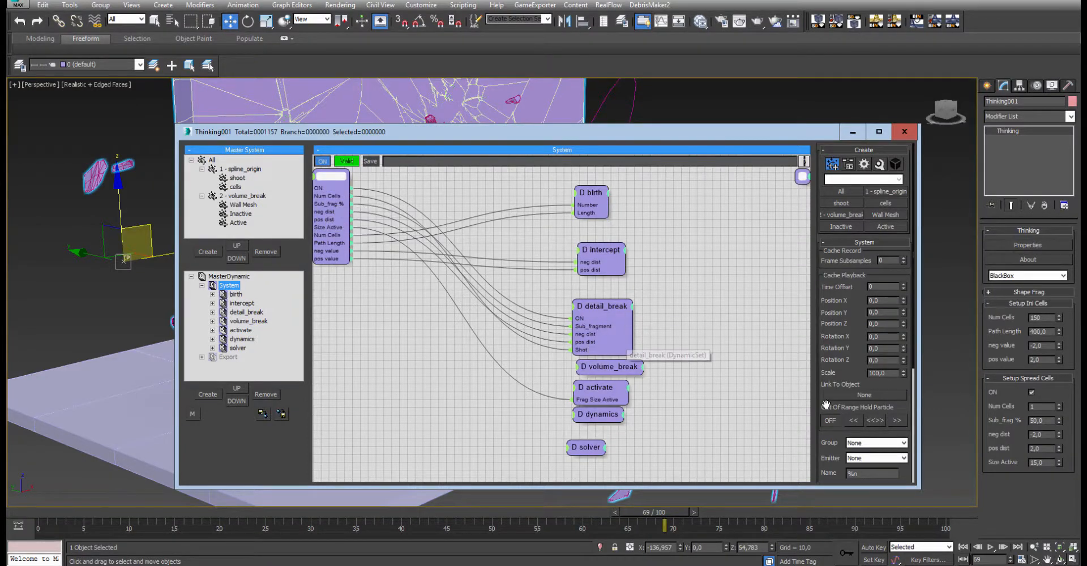
click(230, 285)
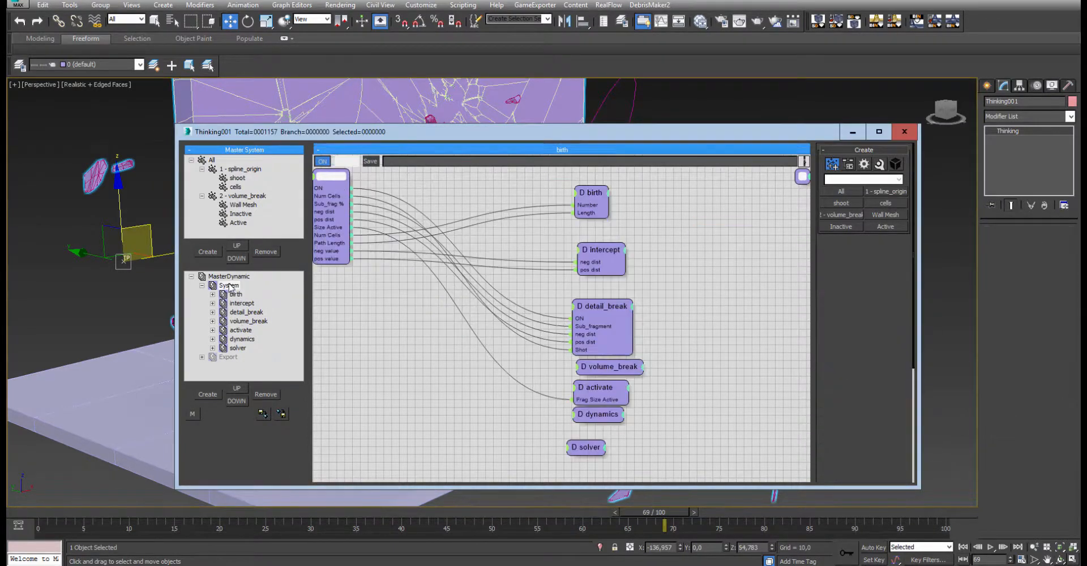
click(229, 285)
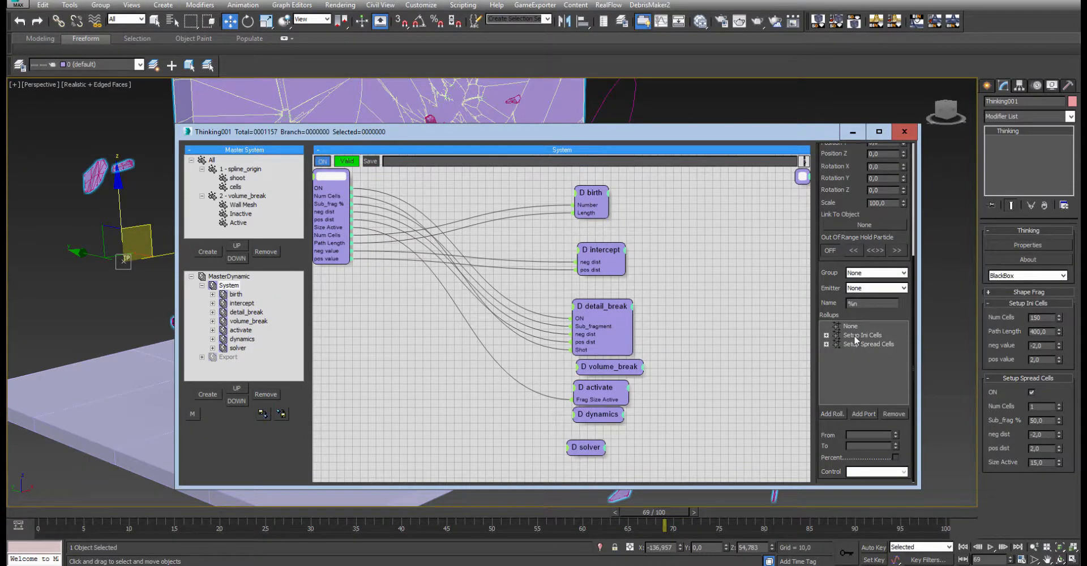
click(826, 335)
click(825, 380)
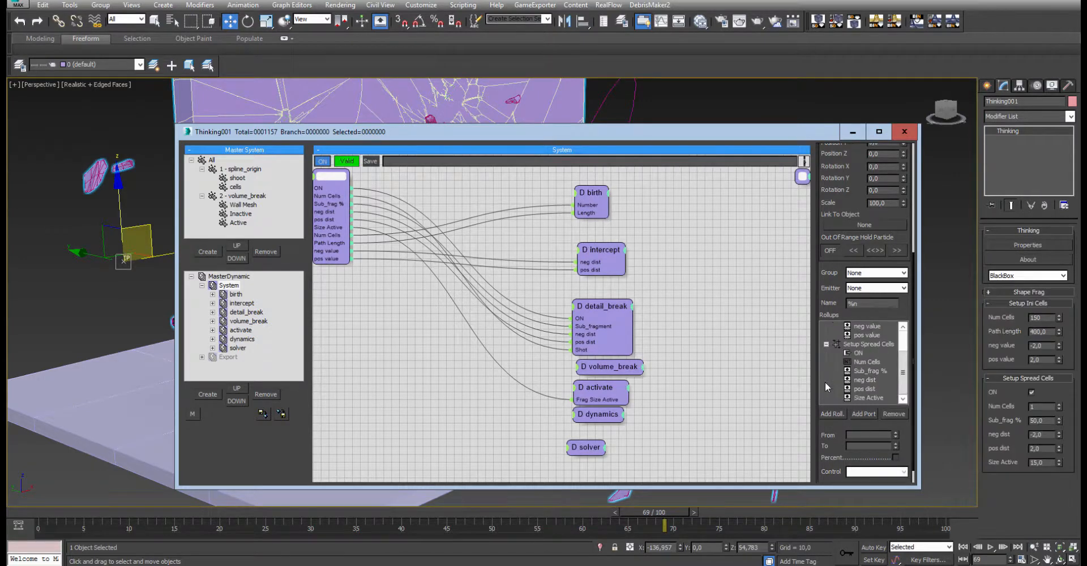
click(825, 343)
click(826, 335)
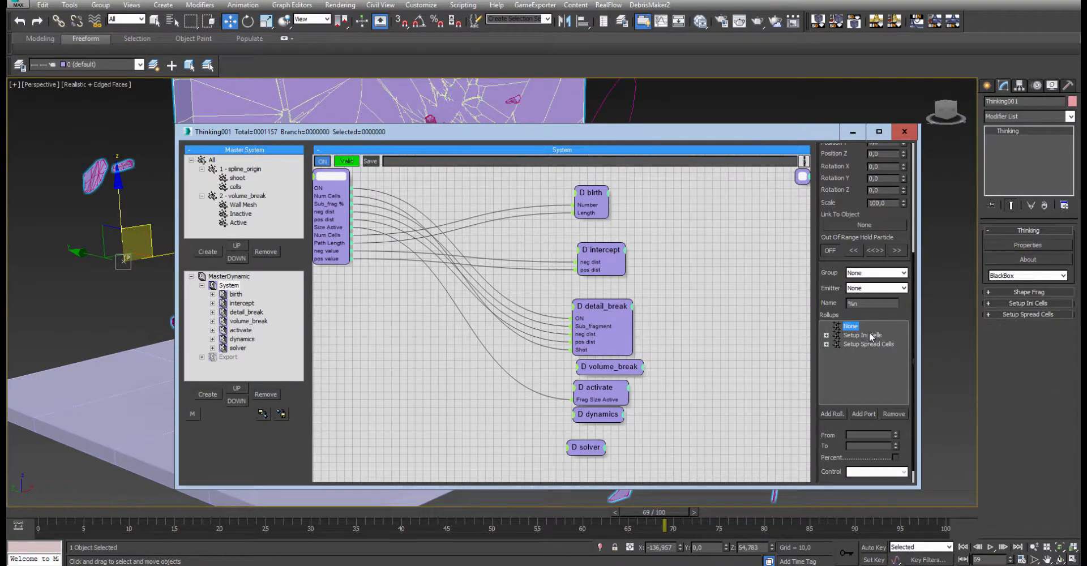
- Look through the birth set, then examine the intercept set's network from PositionBorn back to the Node, shoot and TimeInterval inputs
click(236, 295)
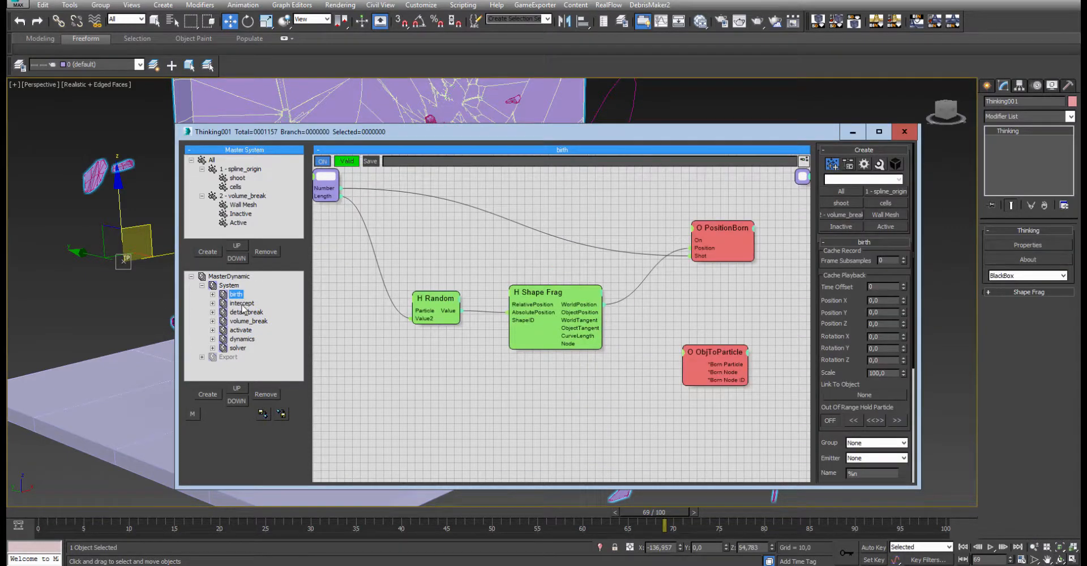
click(242, 304)
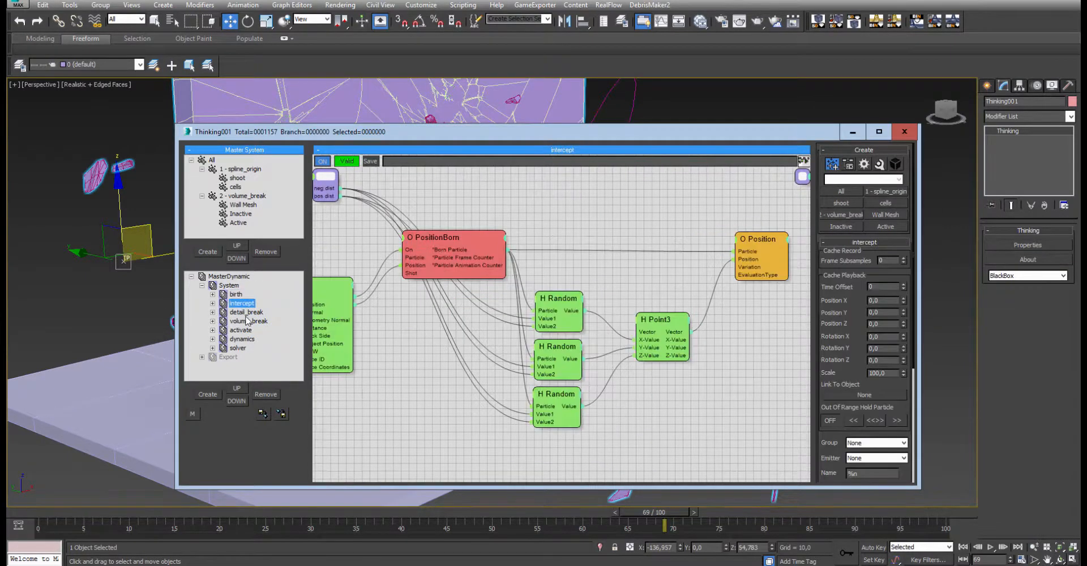
middle_drag(470, 352, 532, 338)
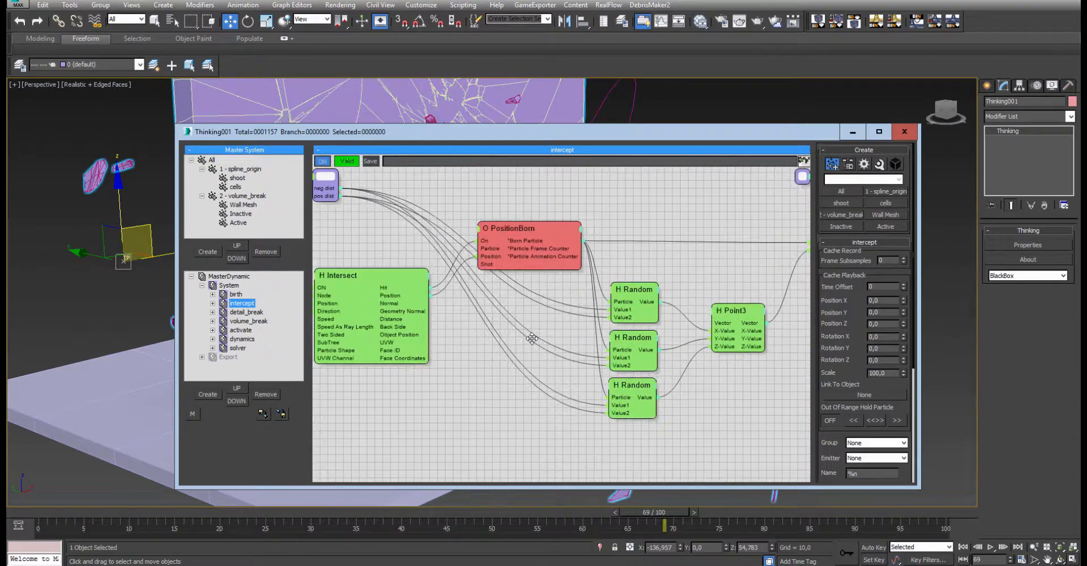
middle_drag(458, 205, 694, 214)
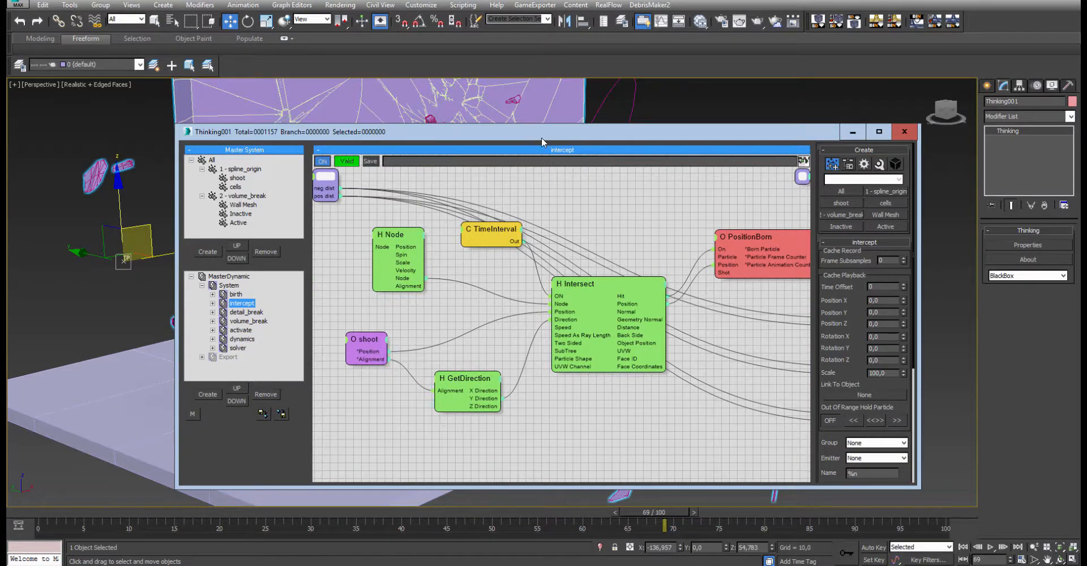
- Move the Thinking Particles window off the wall and view the fractured wall together with the text and line shapes
drag(552, 132, 919, 146)
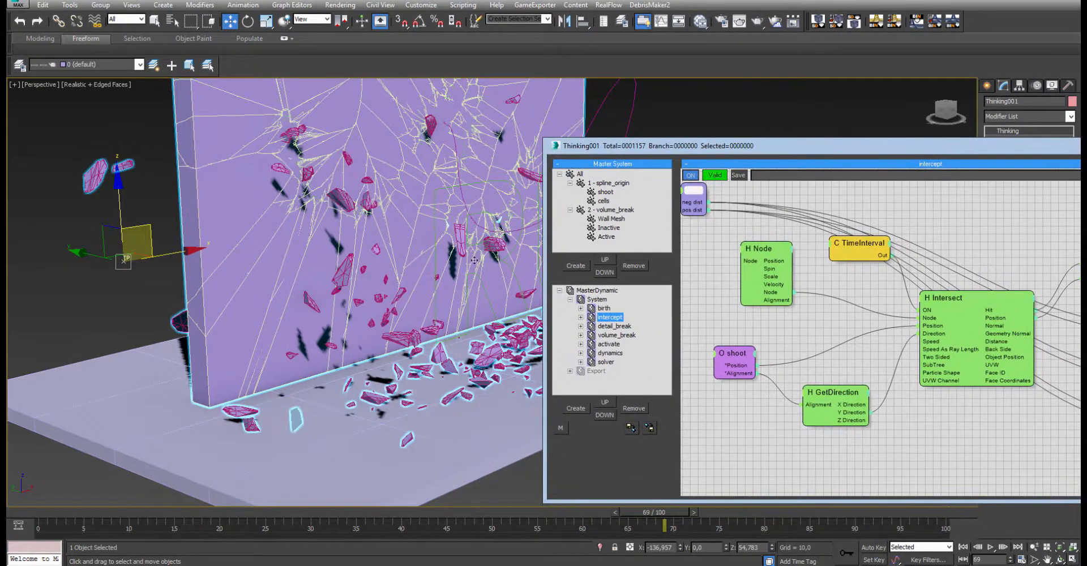
alt+middle_drag(396, 316, 383, 277)
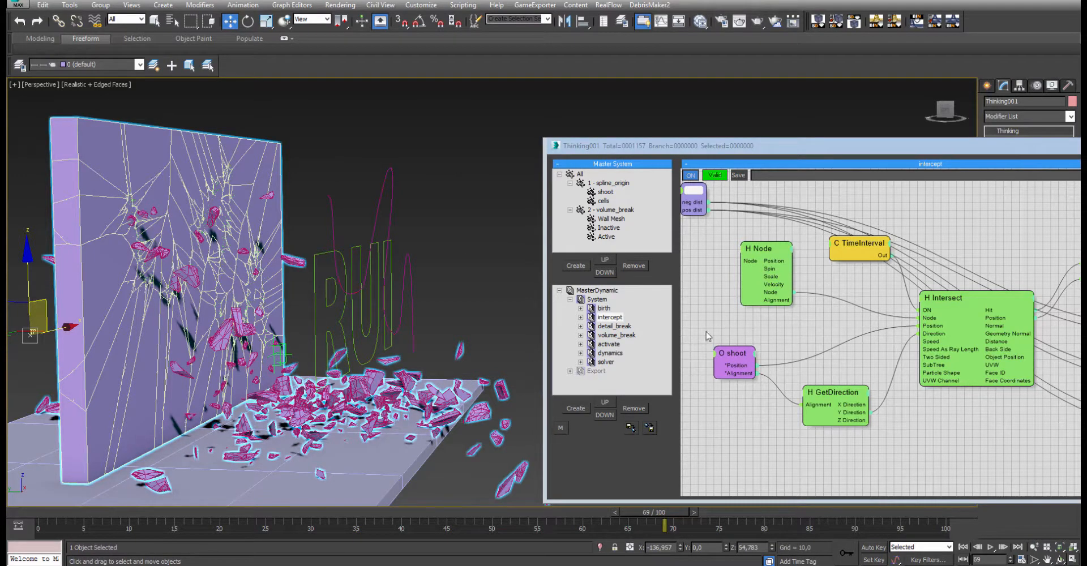
alt+middle_drag(313, 270, 362, 266)
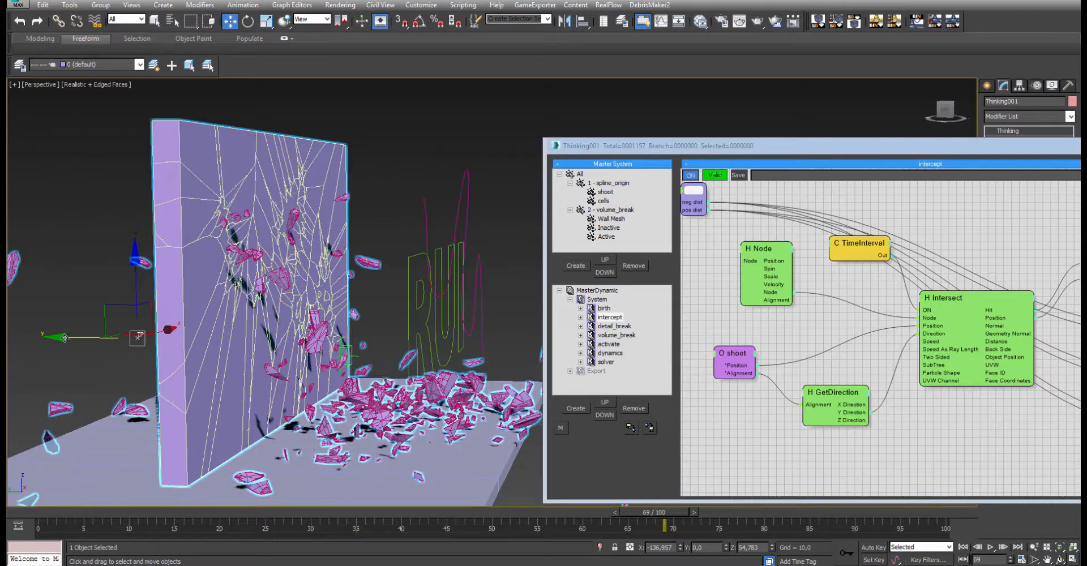
middle_drag(283, 316, 236, 315)
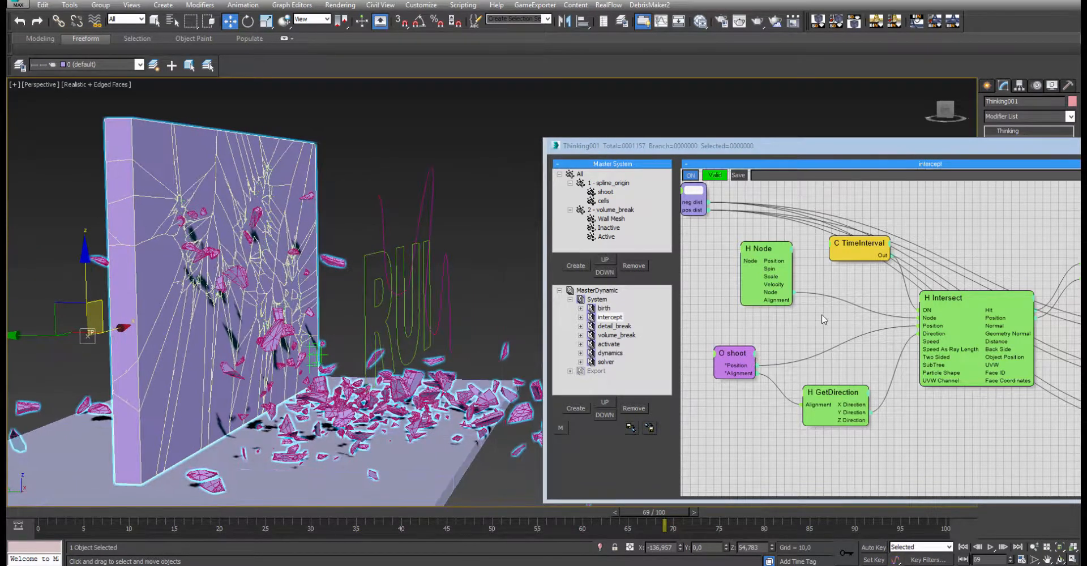
- Rearrange the intercept network's input side, moving the shoot and Node nodes slightly higher and shifting the Intersect helper
middle_drag(771, 362, 746, 368)
drag(706, 359, 720, 360)
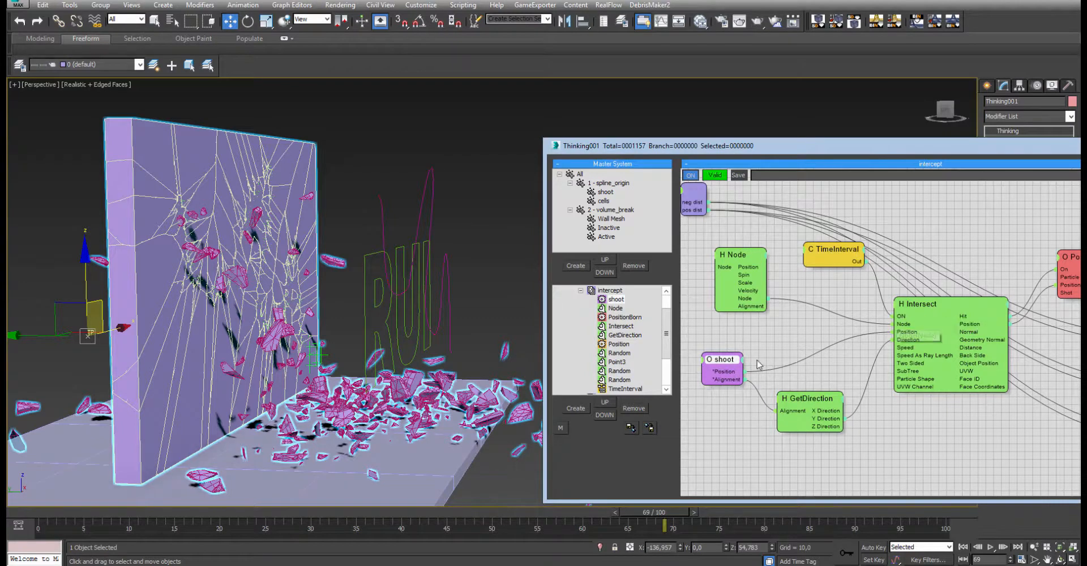
drag(733, 365, 731, 356)
drag(921, 308, 918, 311)
drag(729, 344, 742, 342)
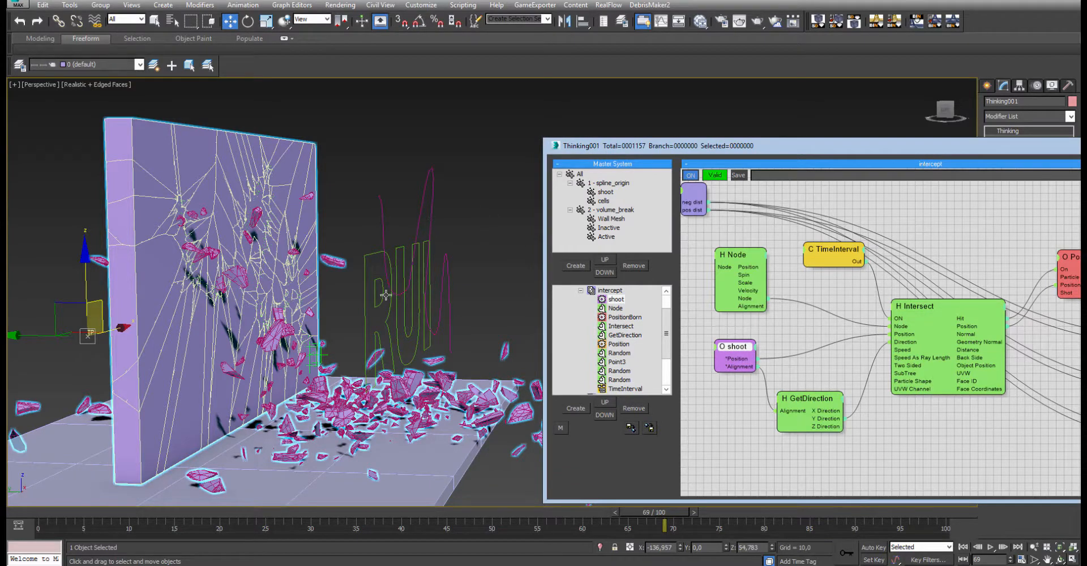
drag(719, 261, 717, 254)
- Move GetDirection closer to the Intersect helper and place the shoot node higher to show their position and direction connections
drag(810, 404, 824, 392)
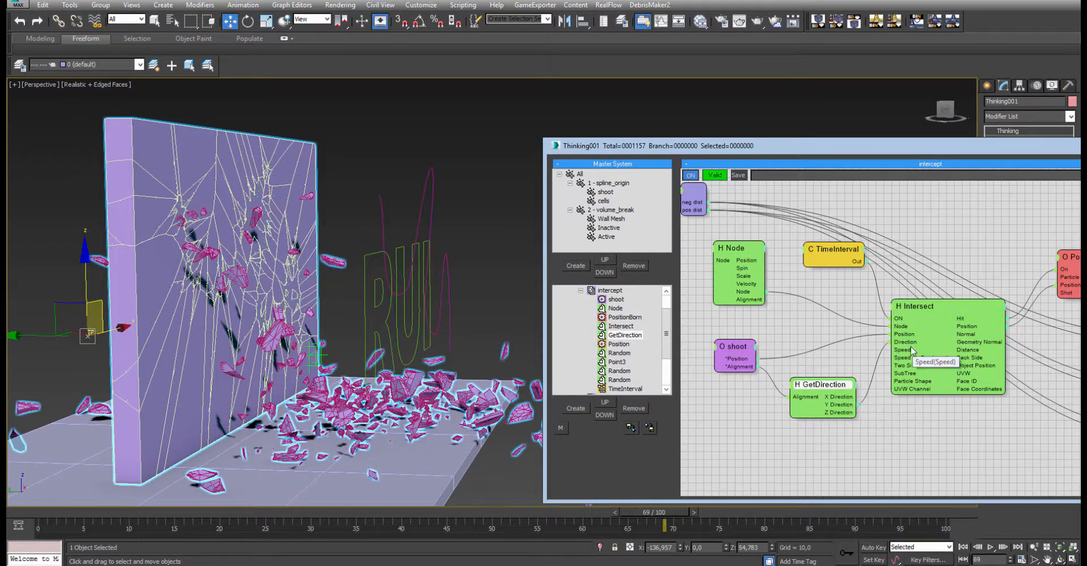
drag(743, 351, 760, 351)
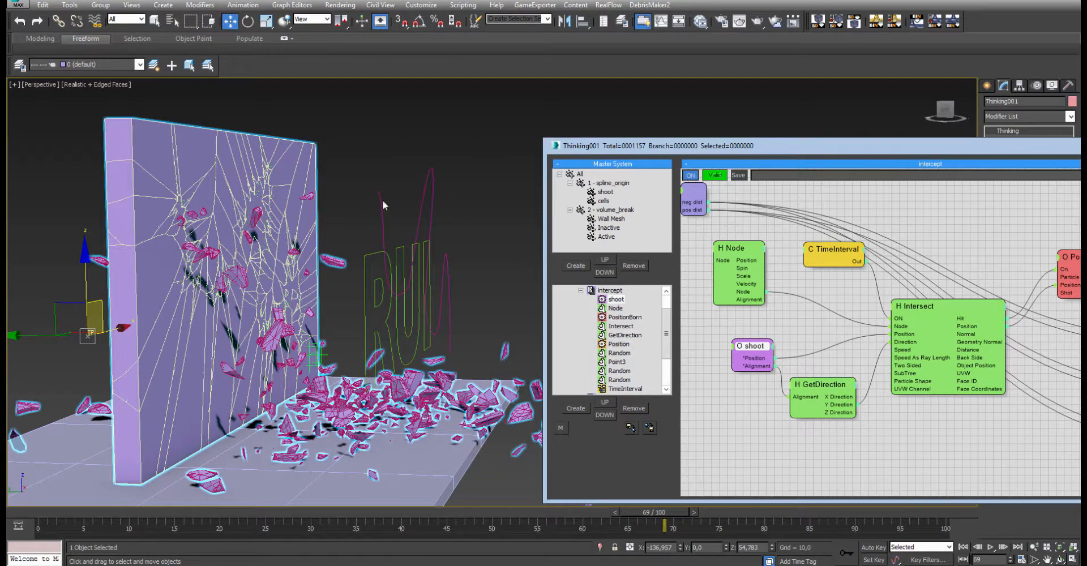
click(837, 385)
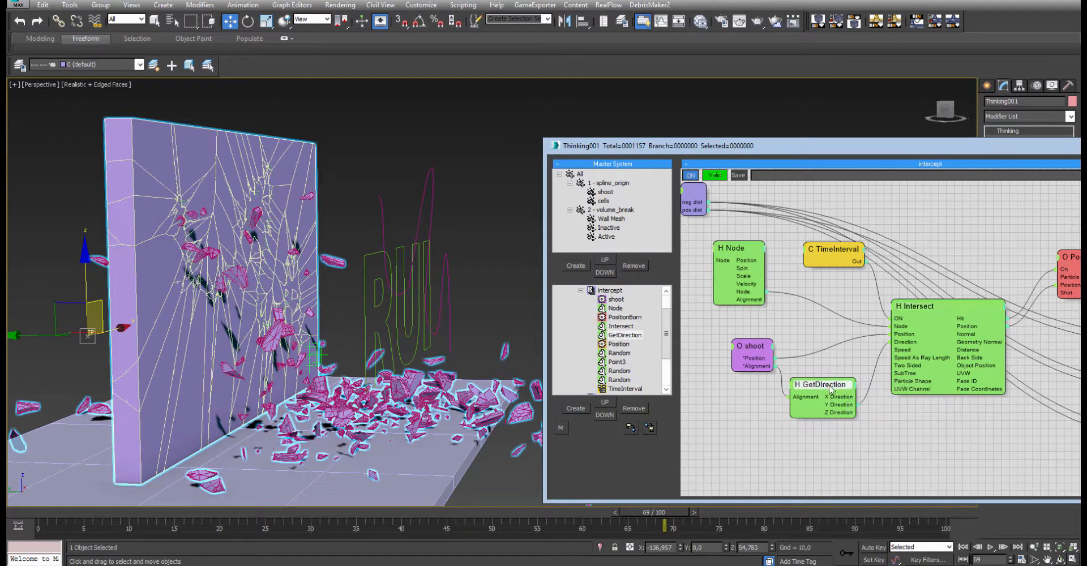
drag(847, 415, 853, 418)
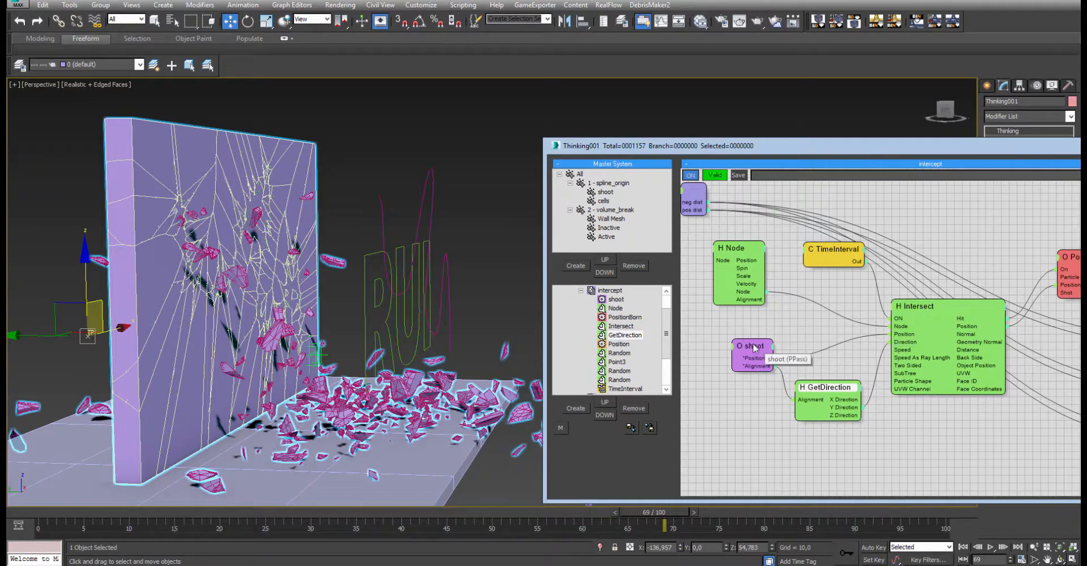
drag(755, 350, 737, 336)
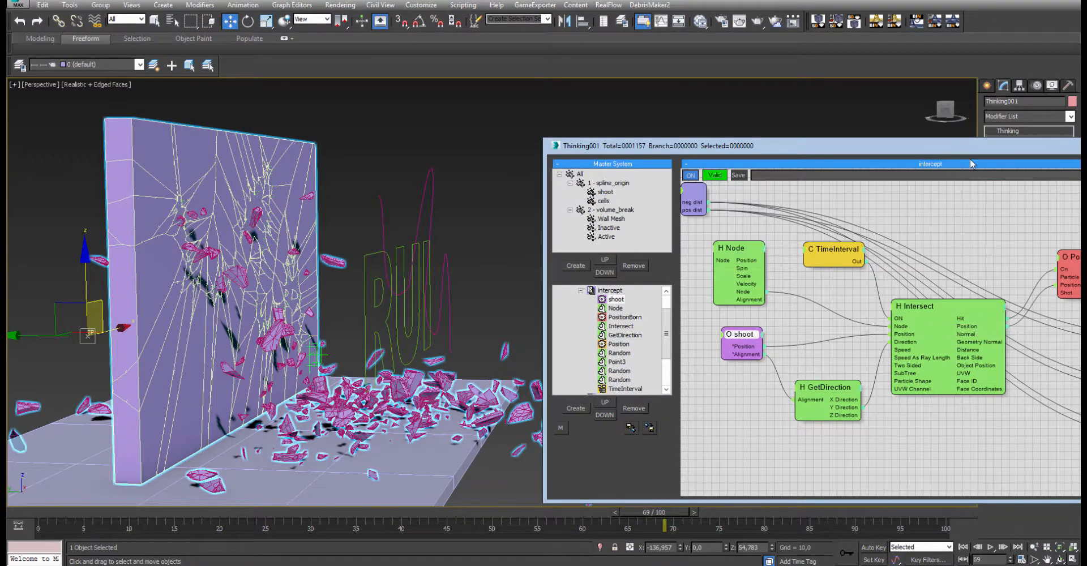
- Bring the whole Thinking Particles window into view and inspect the parameters of the intercept set's PositionBorn operator
drag(958, 150, 878, 134)
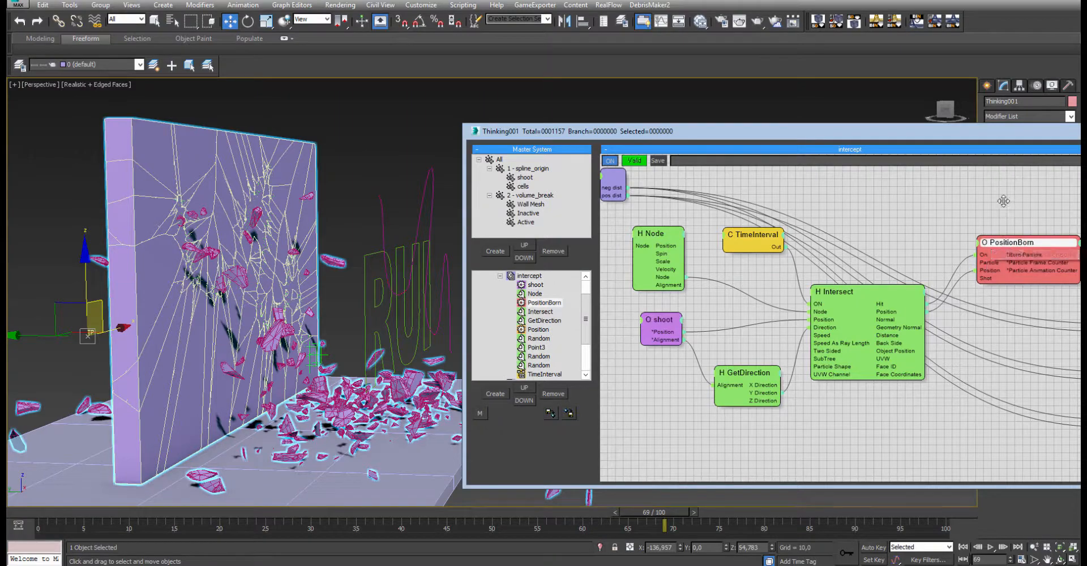
middle_drag(1008, 202, 886, 194)
mouse_move(896, 238)
mouse_down()
mouse_move(888, 250)
mouse_move(893, 239)
mouse_up()
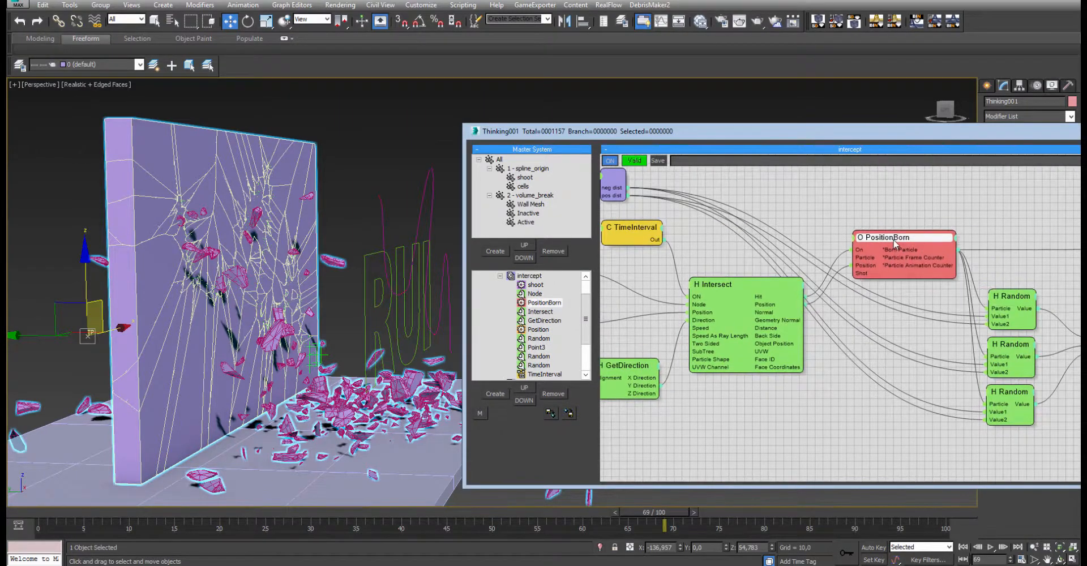
drag(987, 137, 765, 126)
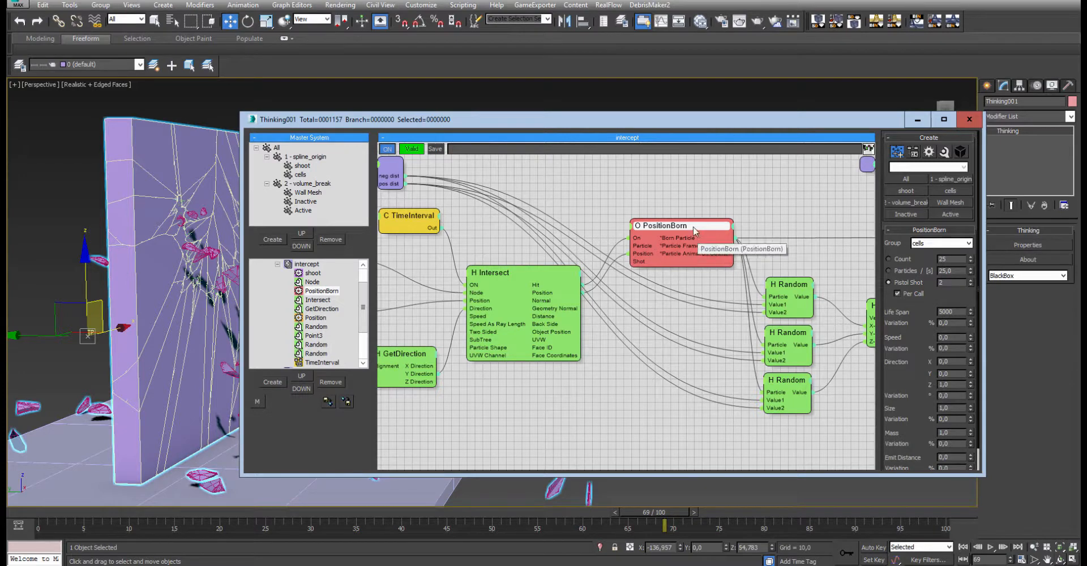
mouse_move(694, 230)
mouse_down()
mouse_move(712, 229)
mouse_move(695, 230)
mouse_up()
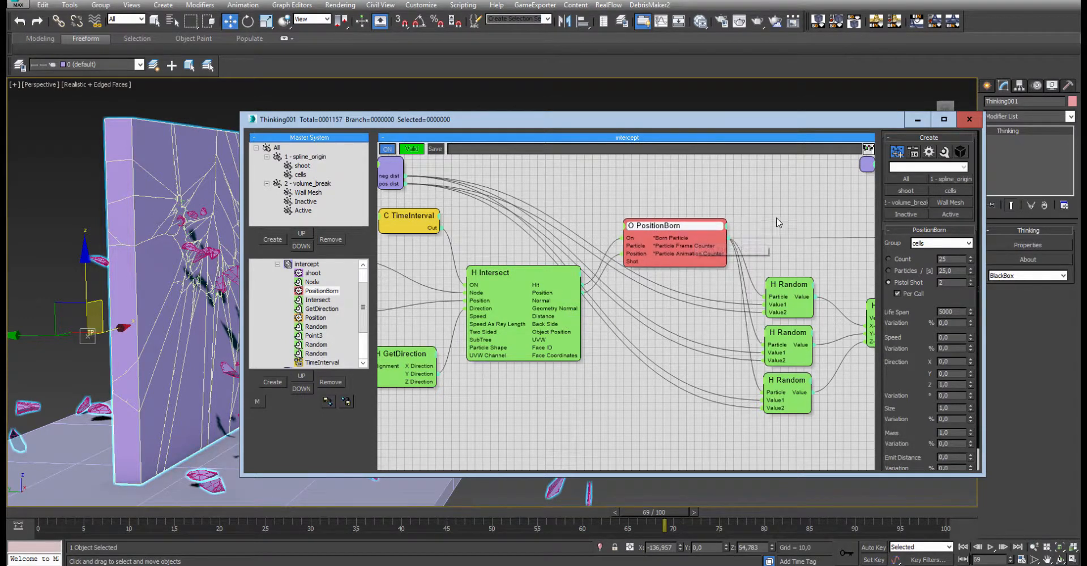
- Follow the intercept network from PositionBorn through the Random and Point3 helpers to the Position operator and inspect its settings
middle_drag(776, 218, 678, 243)
drag(596, 256, 604, 249)
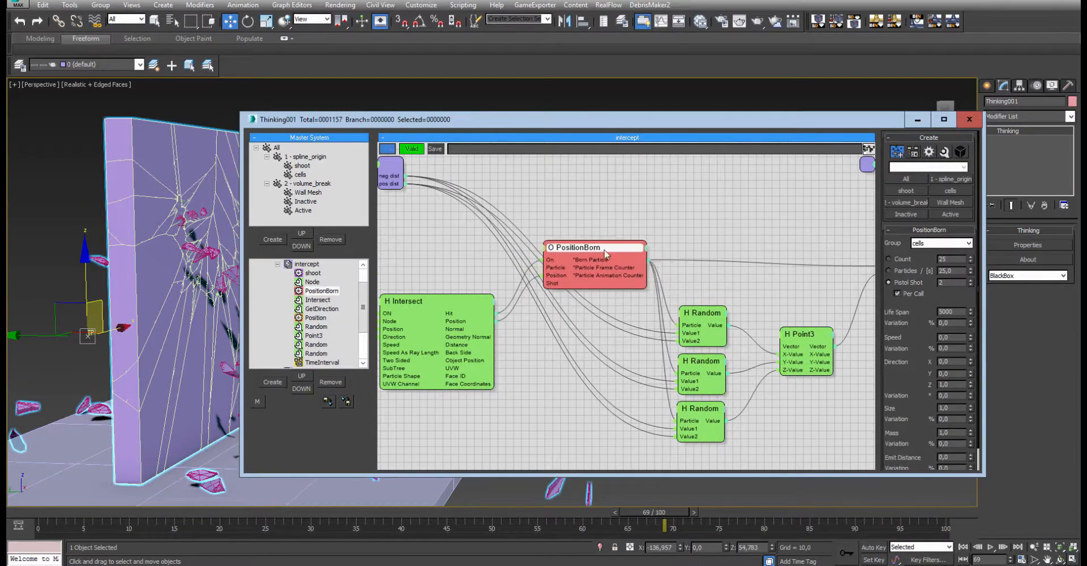
middle_drag(771, 225, 676, 200)
drag(823, 228, 823, 221)
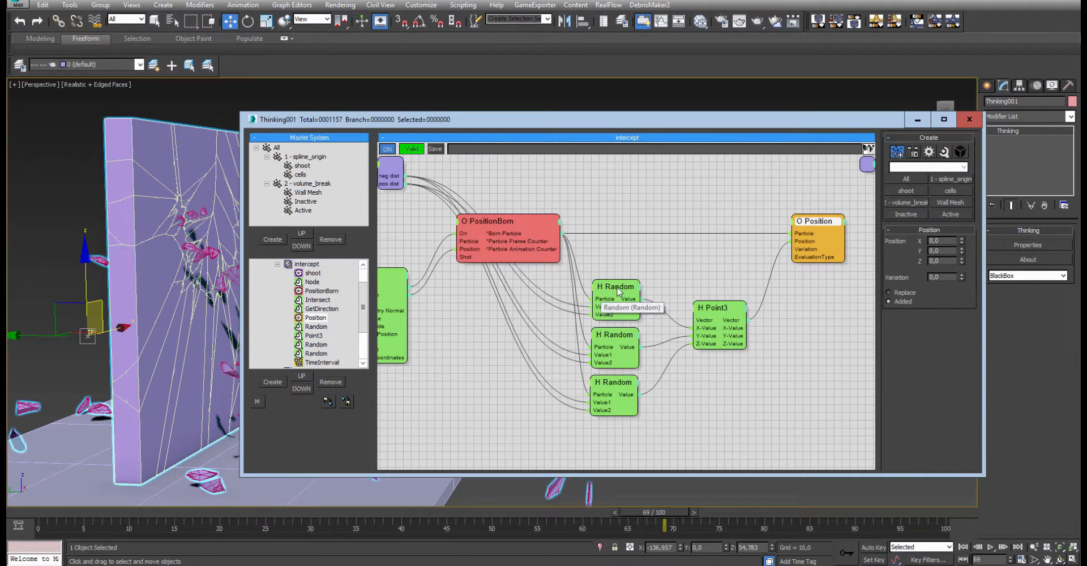
- Compare the settings of the three Random helpers feeding Point3, highlighting the middle helper's Seed
drag(617, 291, 615, 290)
drag(611, 333, 610, 329)
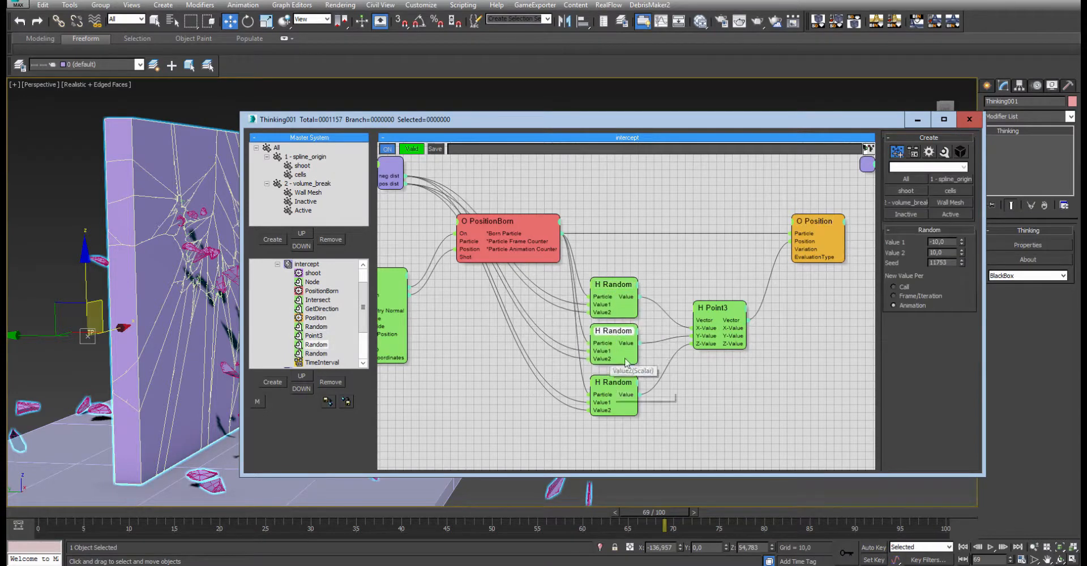
double_click(945, 263)
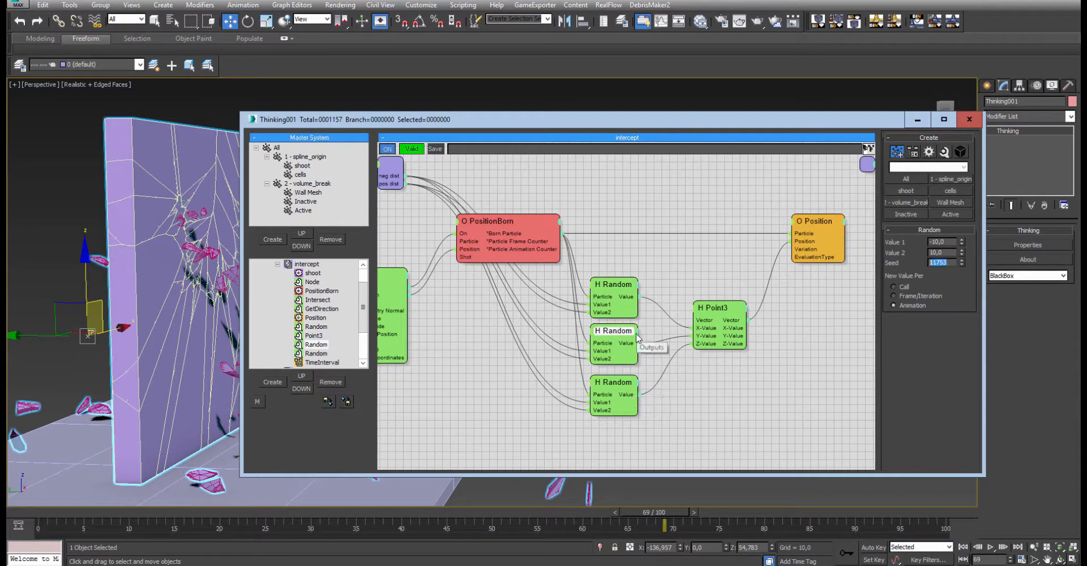
click(616, 289)
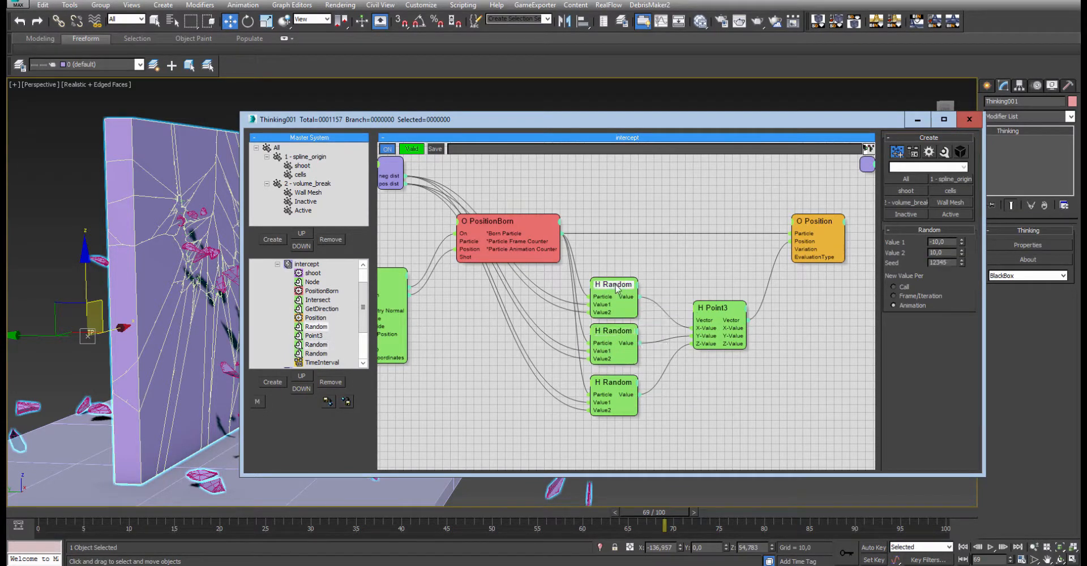
click(619, 394)
click(628, 332)
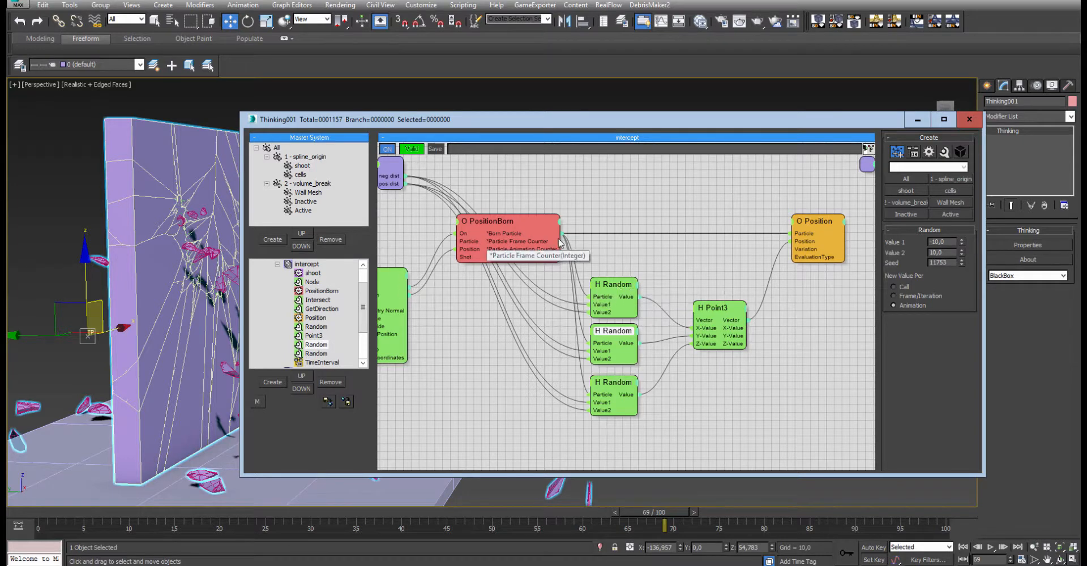
- Inspect the Seed of each Random helper in turn, from the uppermost to the lowest
click(623, 287)
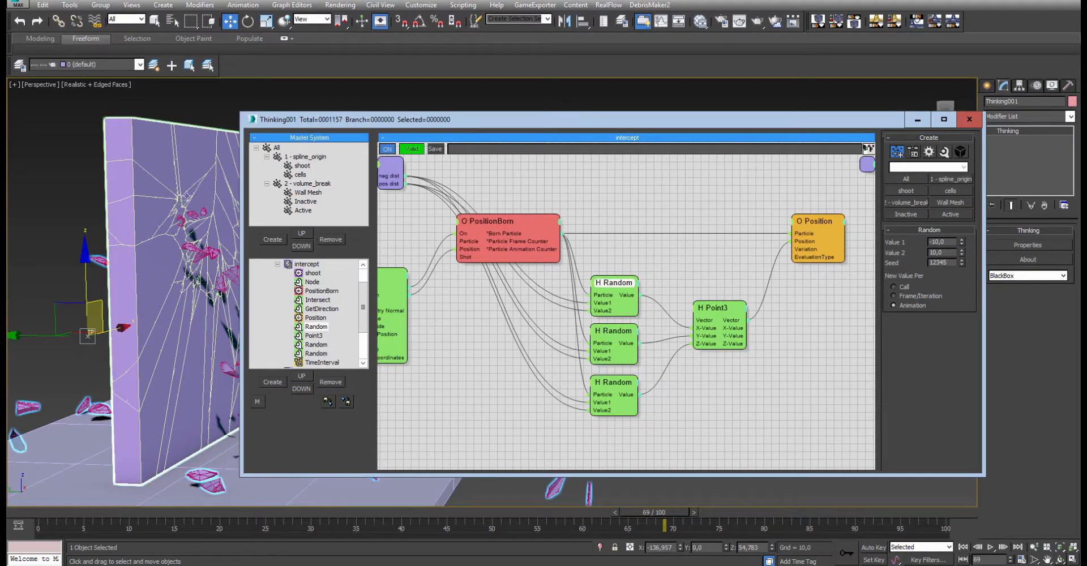
click(614, 334)
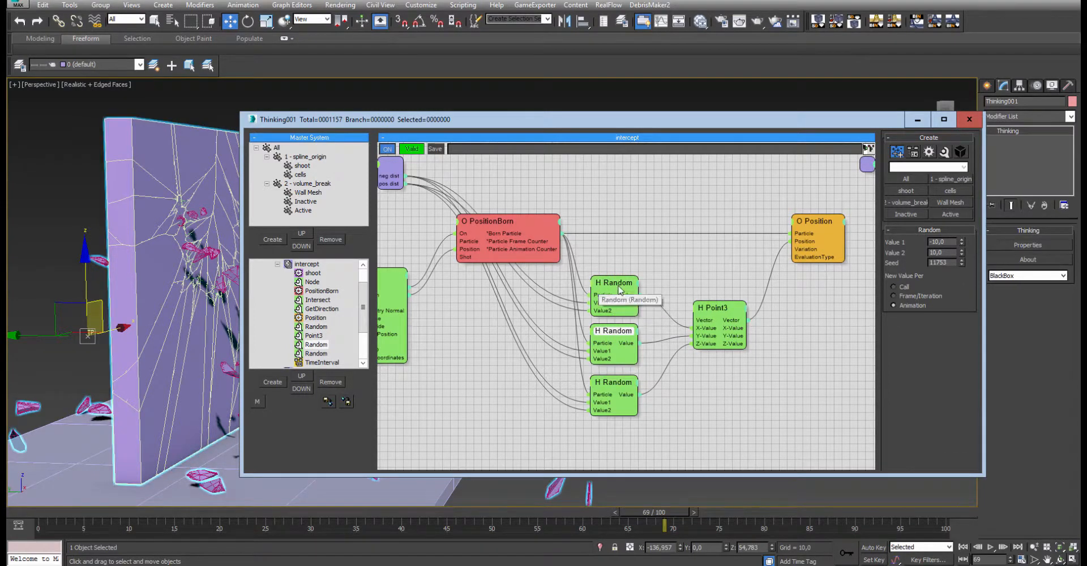
click(611, 387)
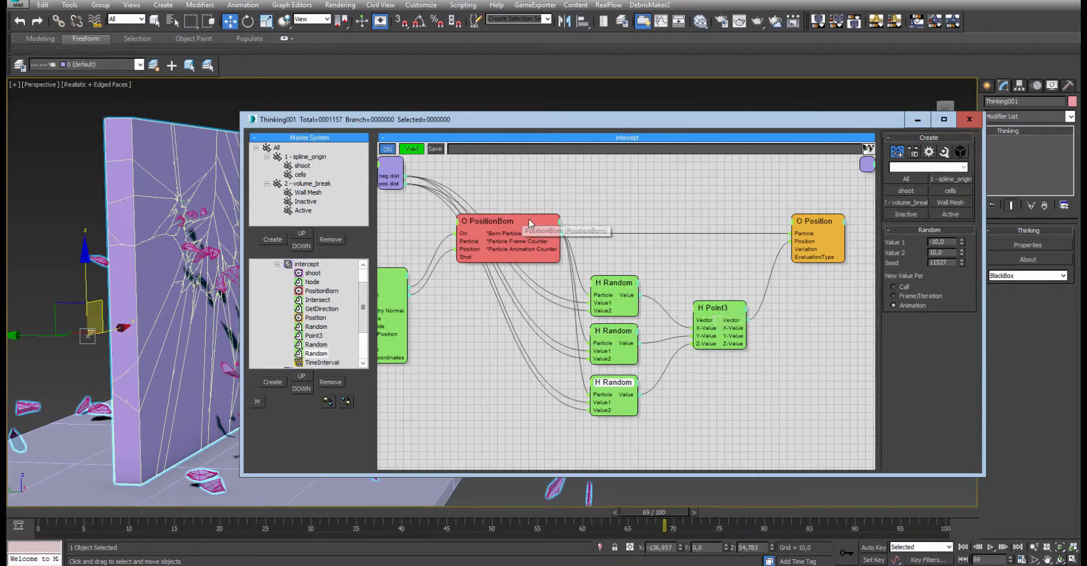
- Return to frame 0 and show the wall in wireframe so the cell particles can be seen
click(14, 516)
key(F3)
alt+middle_drag(198, 253, 145, 249)
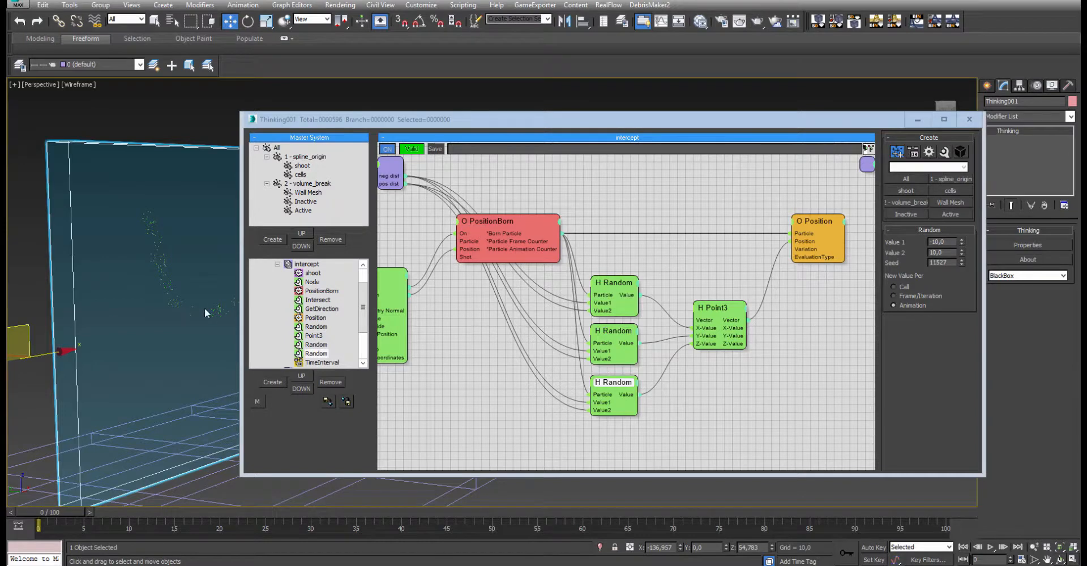
- Lower the PositionBorn and Position nodes slightly and move the two lower Random helpers up to tidy the intercept network
drag(479, 224, 474, 244)
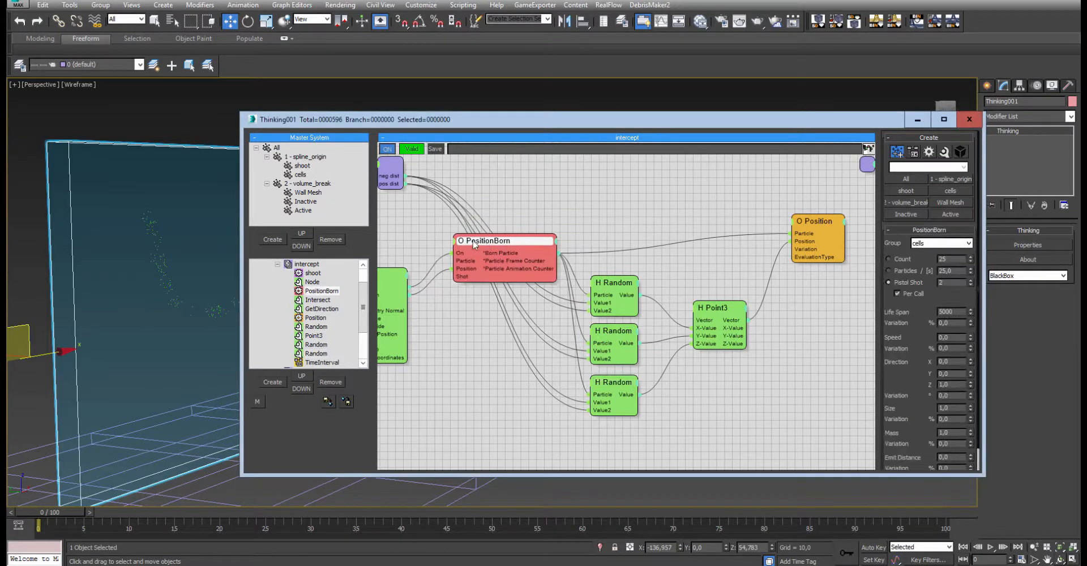
drag(617, 337, 619, 332)
drag(613, 383, 613, 372)
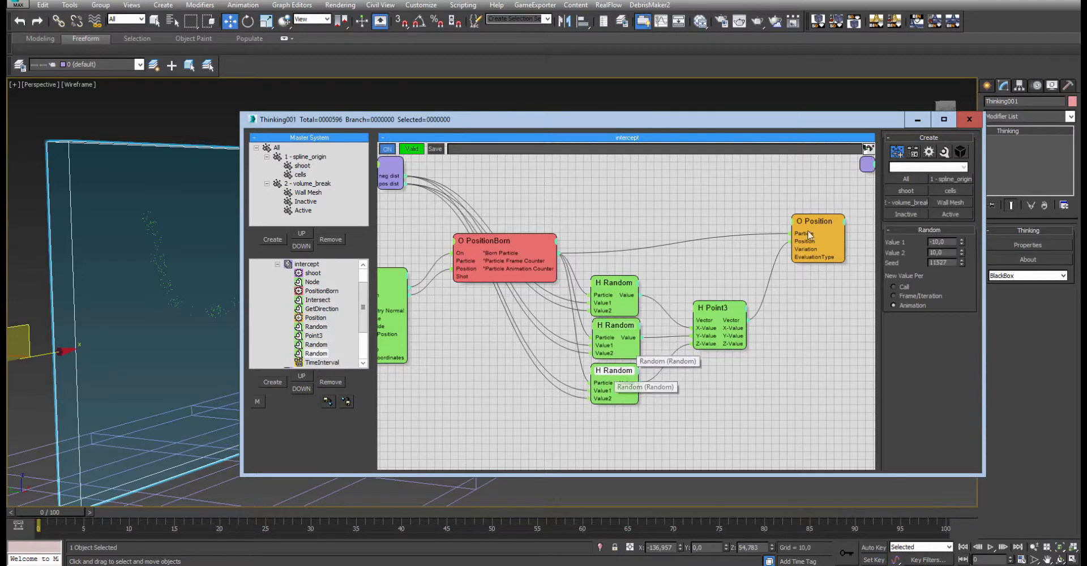
drag(820, 220, 816, 244)
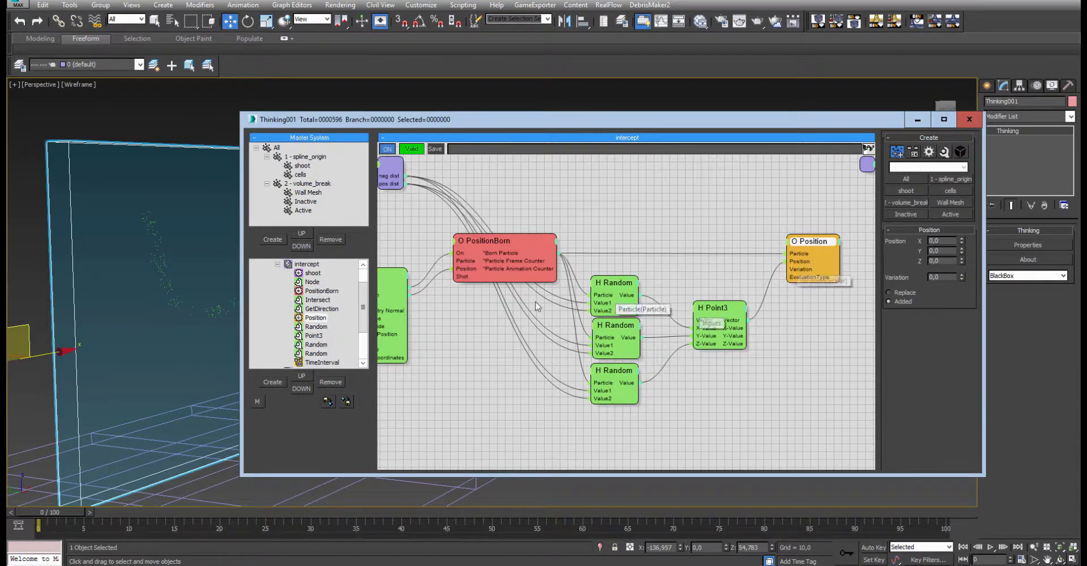
- Collapse the intercept set and open the detail_break network to view its nodes up to PositionBorn
click(277, 265)
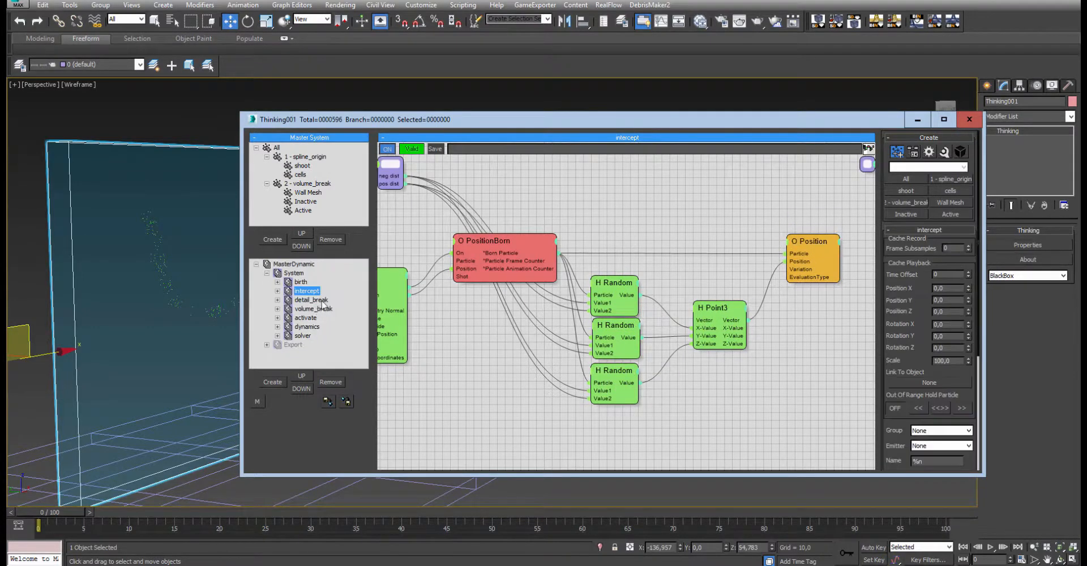
click(312, 300)
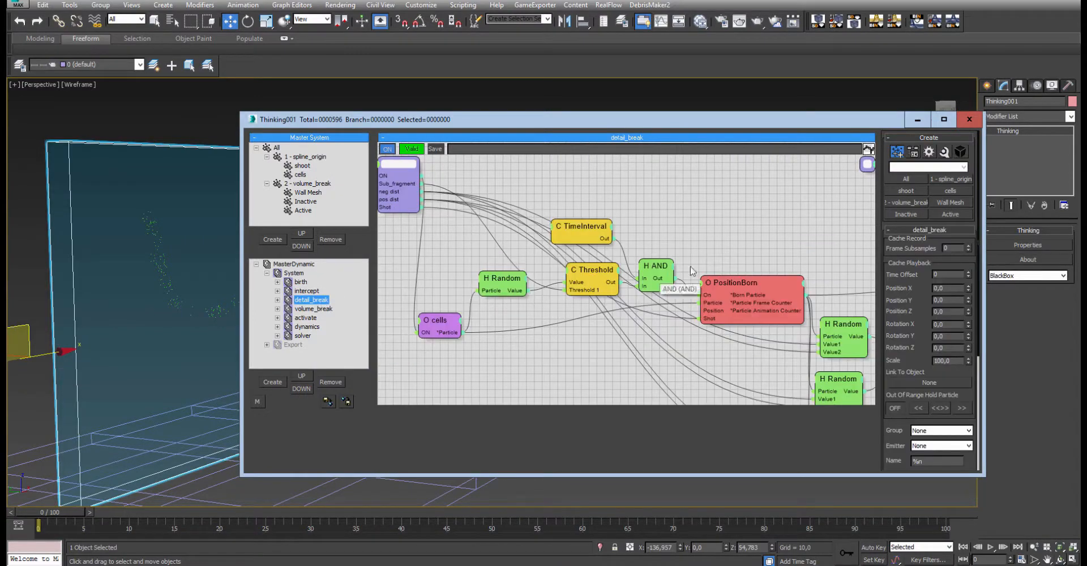
middle_drag(802, 229, 792, 201)
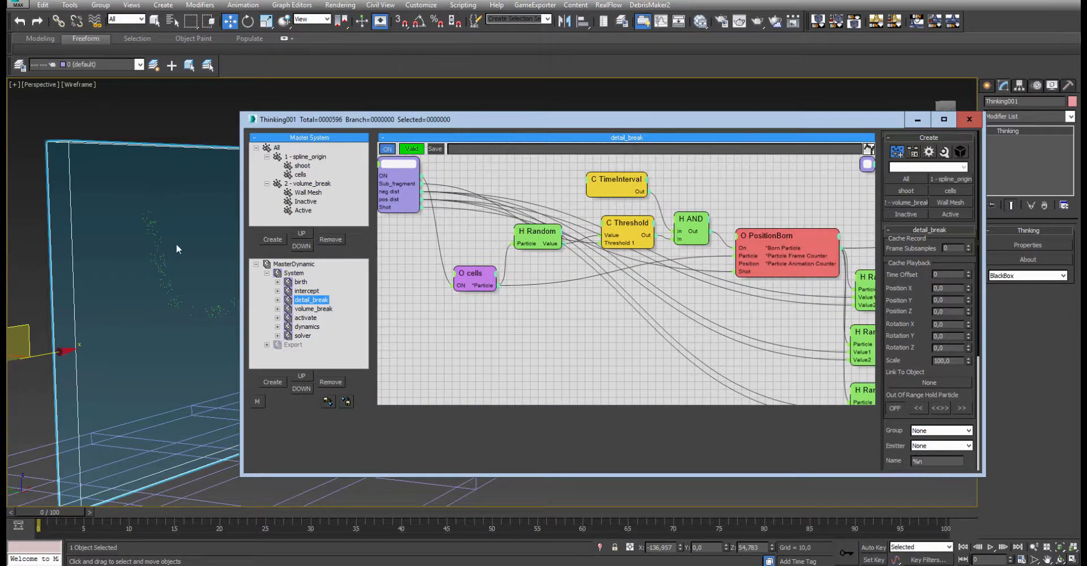
- Switch the detail_break set off and on again to compare the cell particles along the line in the viewport
double_click(304, 300)
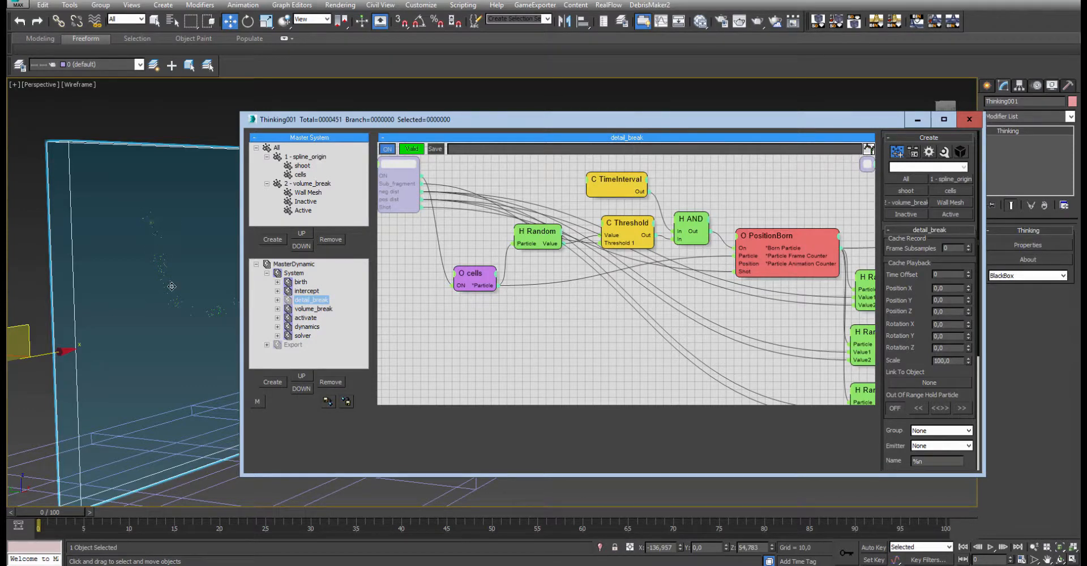
double_click(306, 302)
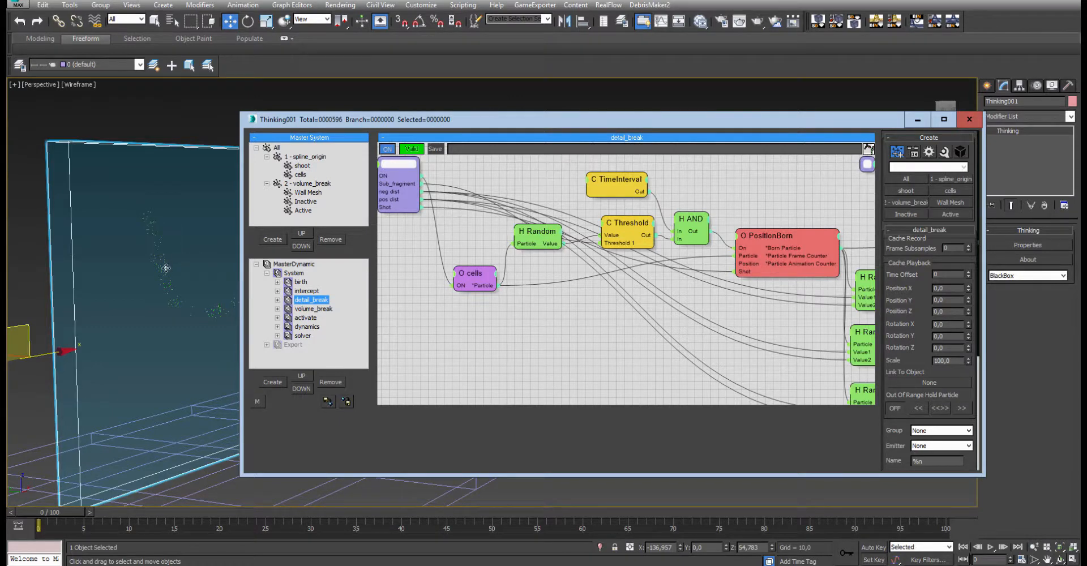
middle_drag(233, 286, 175, 311)
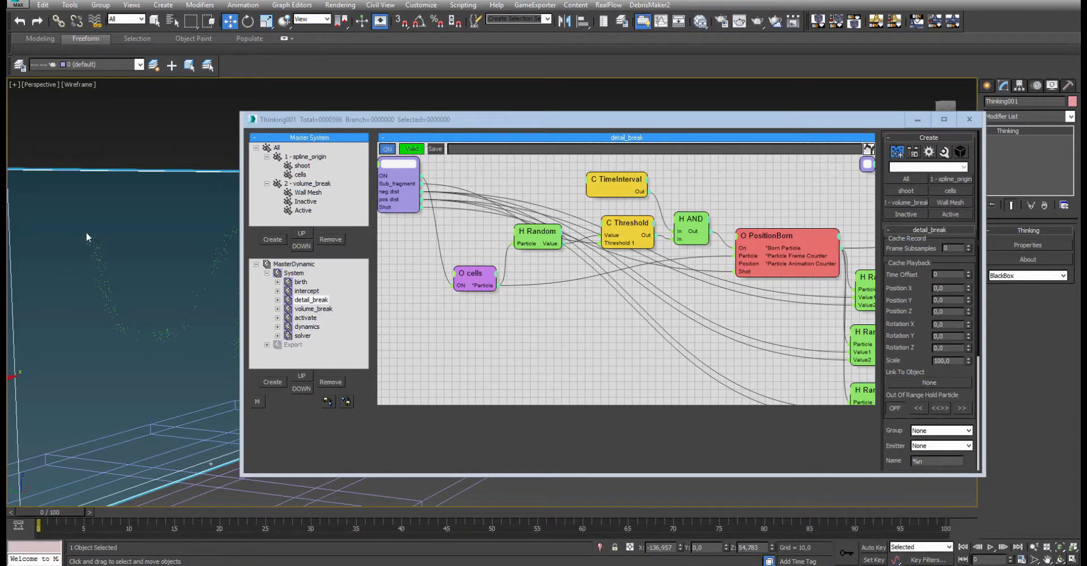
scroll(105, 268, down, 4)
middle_drag(112, 268, 155, 314)
scroll(106, 269, up, 4)
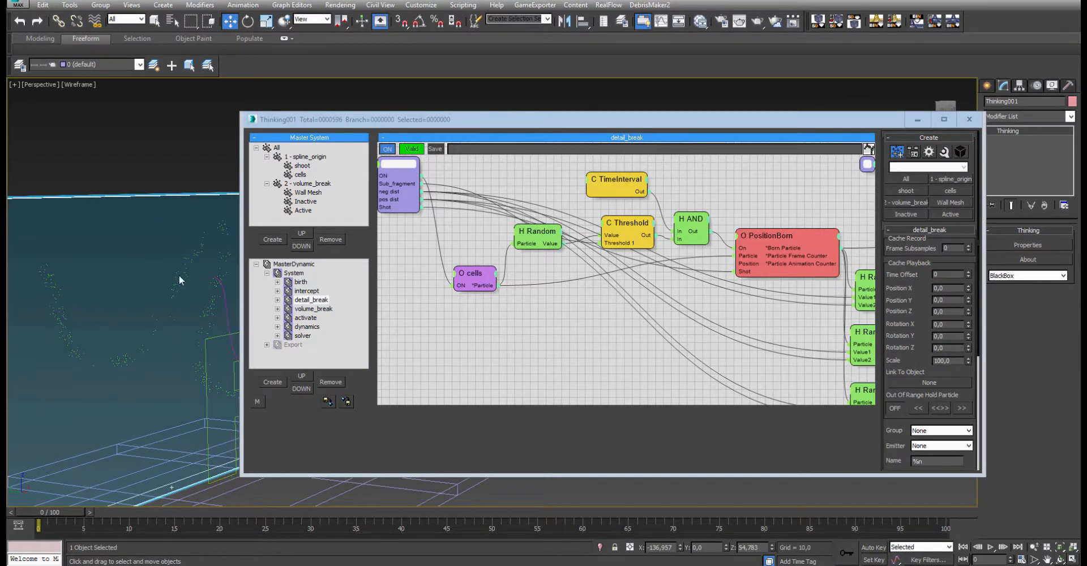
- Minimize the Thinking Particles window and frame the whole wall together with the line and text shapes
click(206, 184)
click(221, 226)
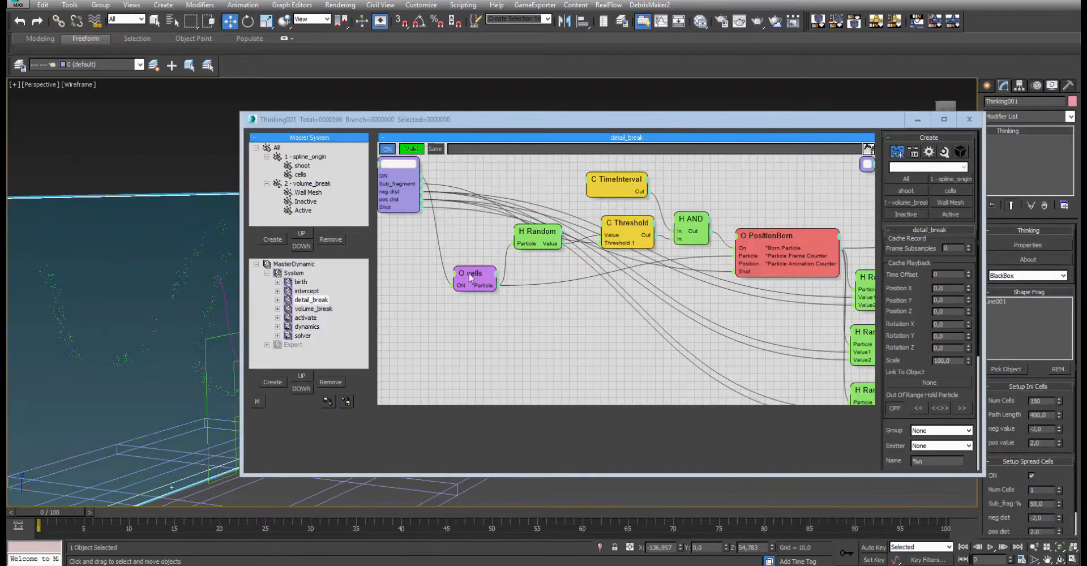
click(917, 119)
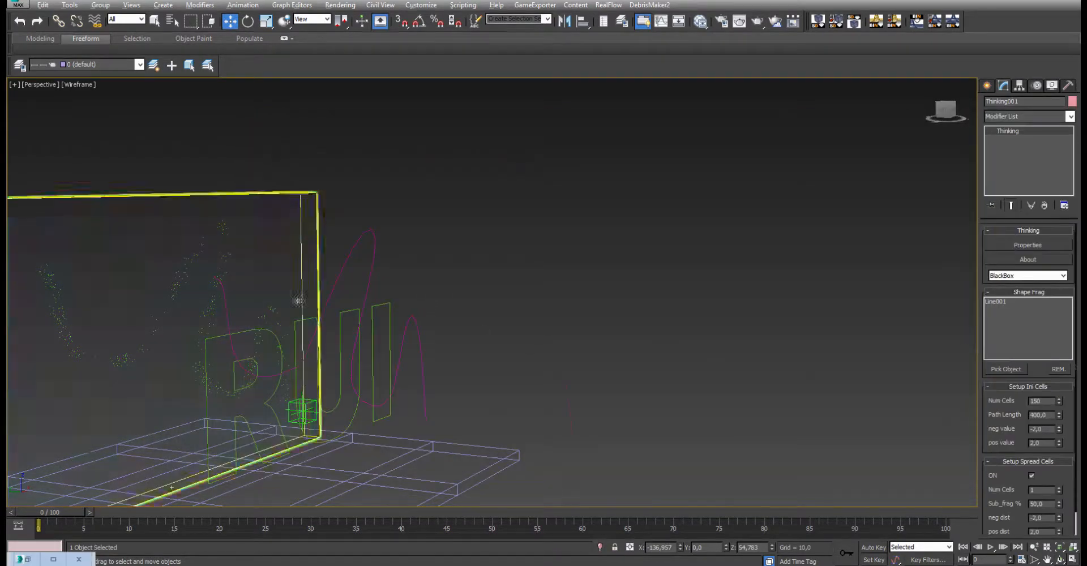
alt+middle_drag(298, 301, 561, 282)
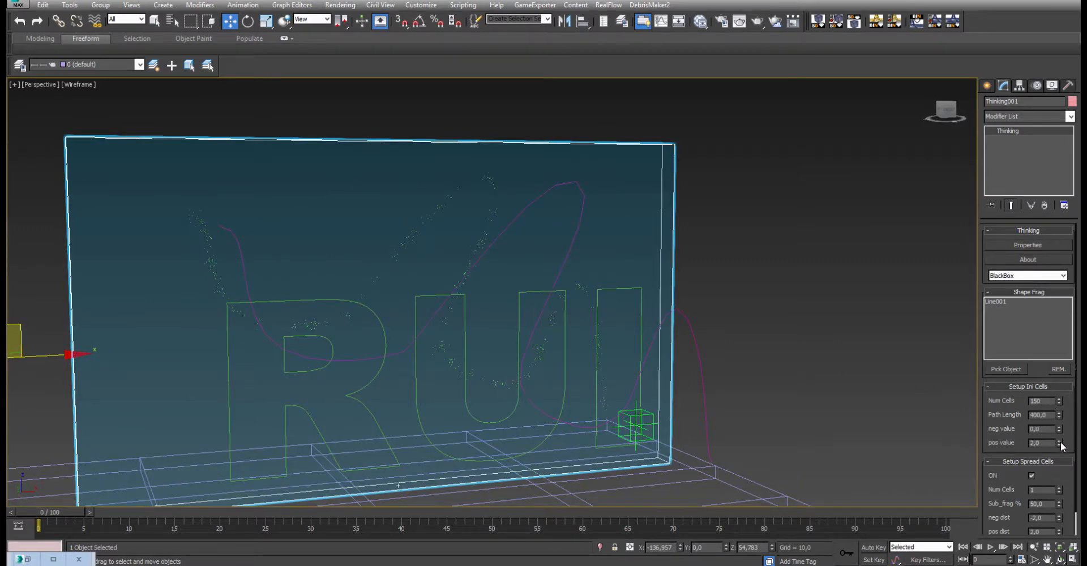
- Set the initial cells' neg value and pos value to 0, disable Spread Cells, and advance to frame 1
drag(993, 481, 992, 396)
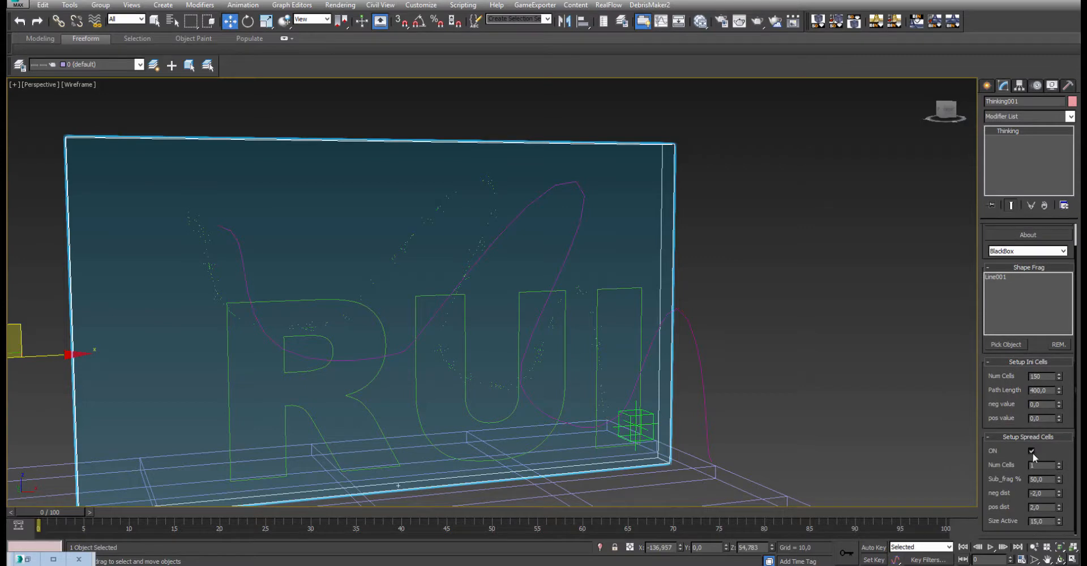
click(1031, 451)
click(1002, 548)
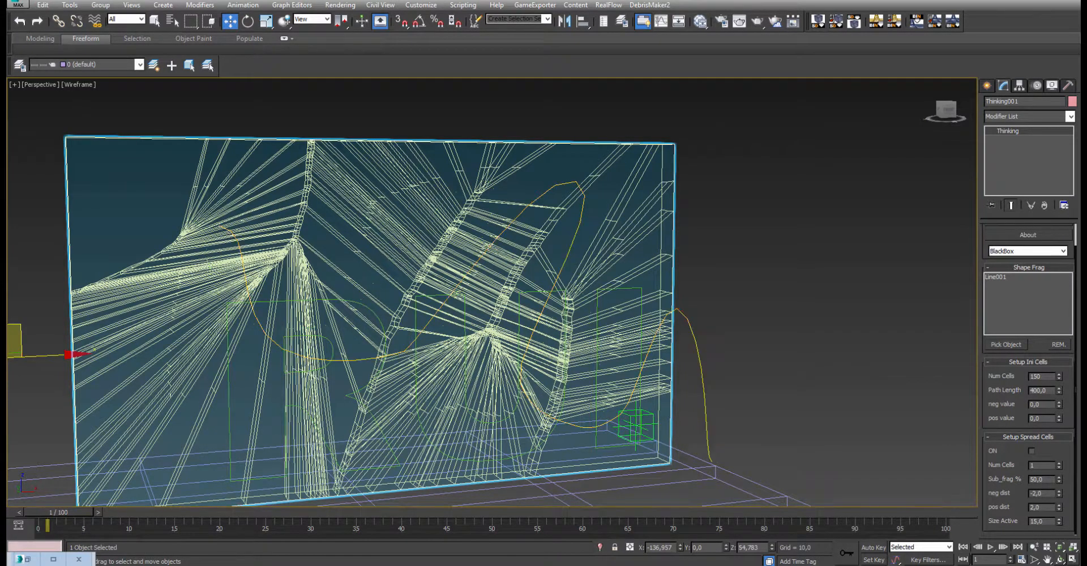
- Set the initial cells' neg value to -5 and pos value to 5
click(1048, 421)
text(5)
key(Return)
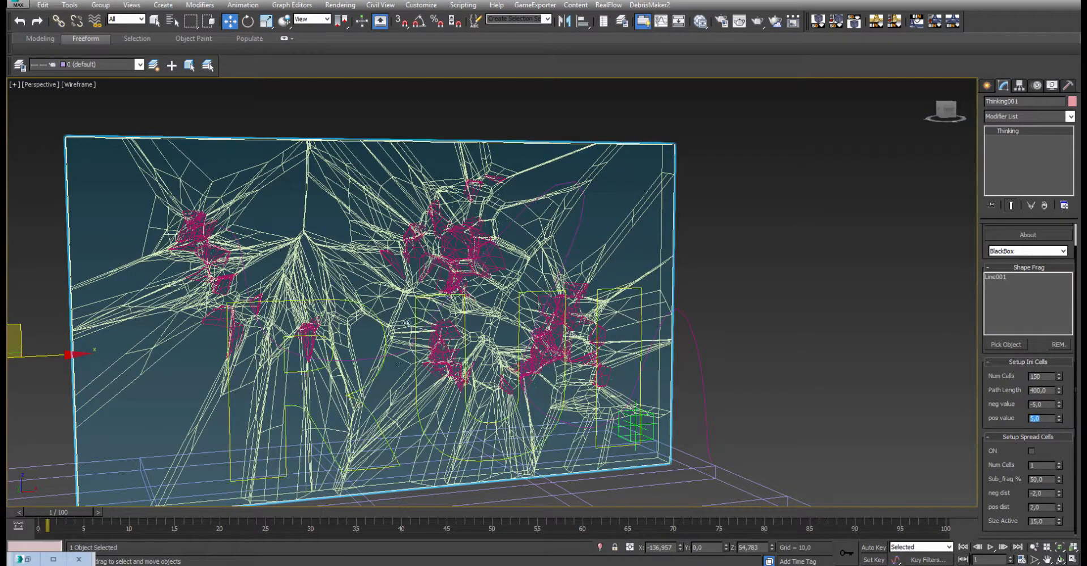
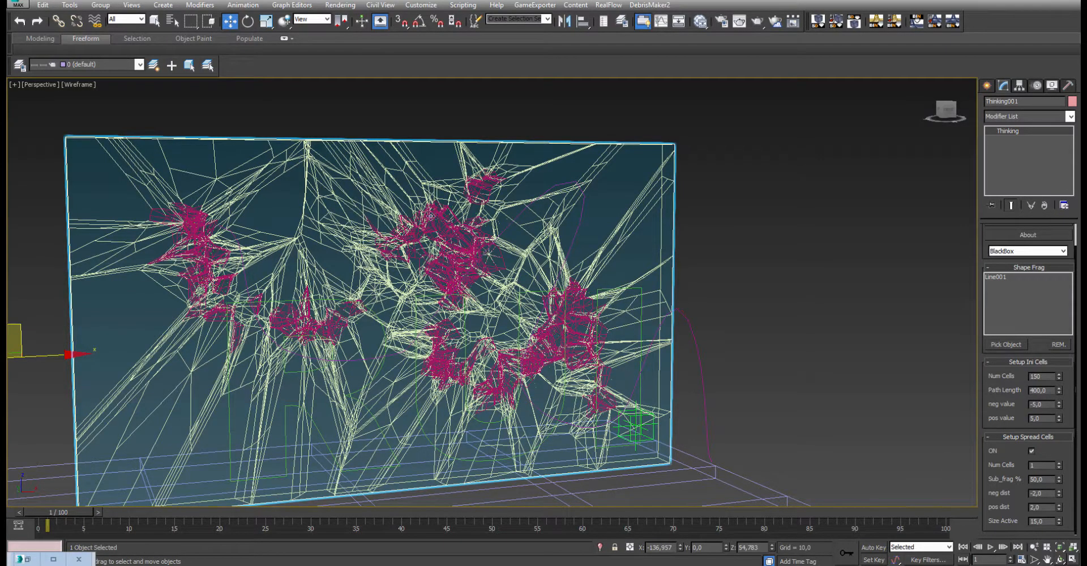
- Return to frame 0 and examine the cell particles around the line up close in the wireframe Front view
middle_drag(489, 200, 508, 332)
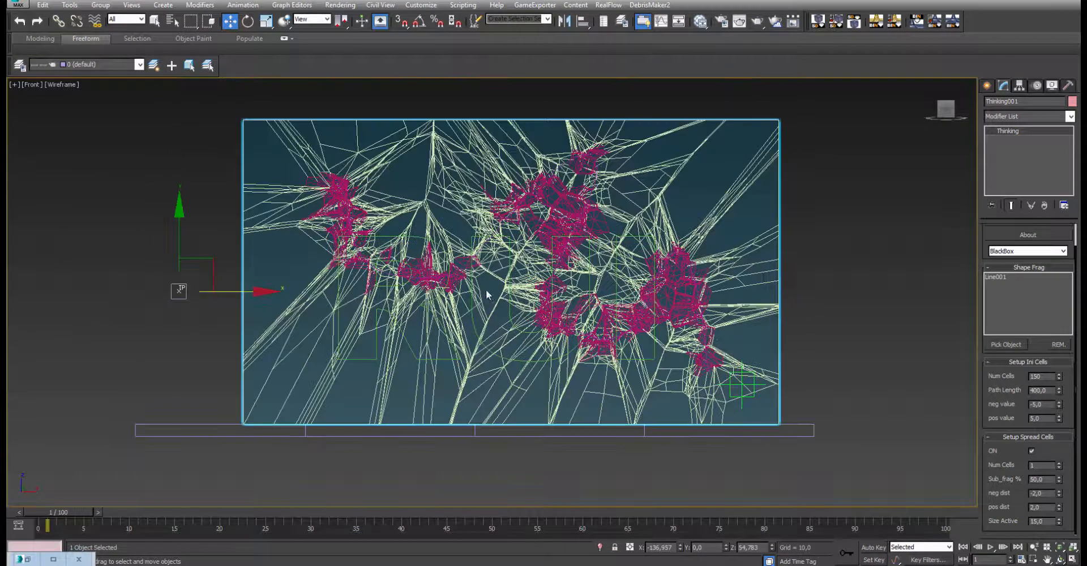
key(F3)
drag(41, 509, 24, 511)
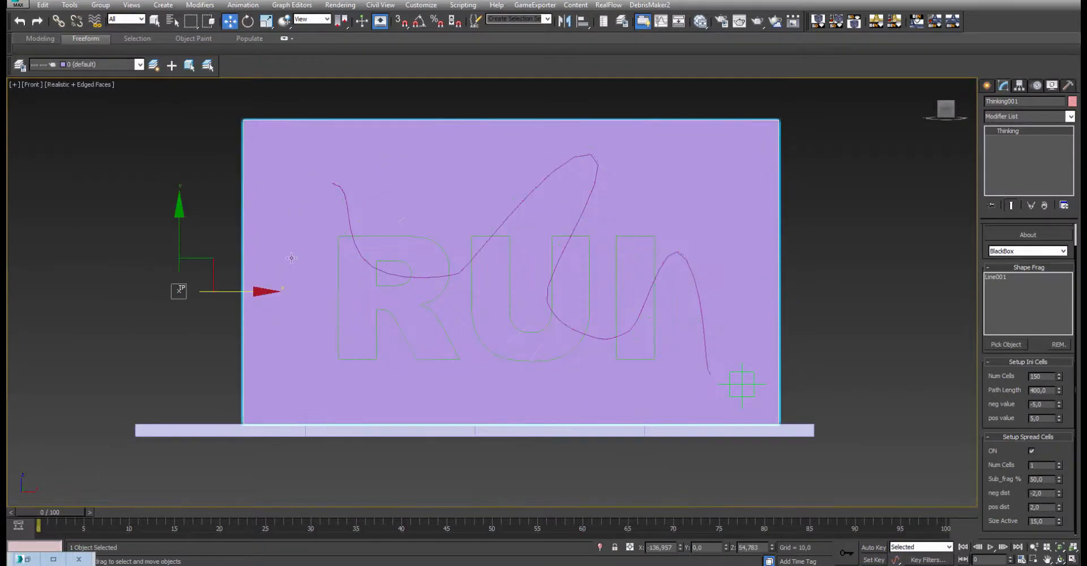
key(F3)
scroll(450, 196, up, 5)
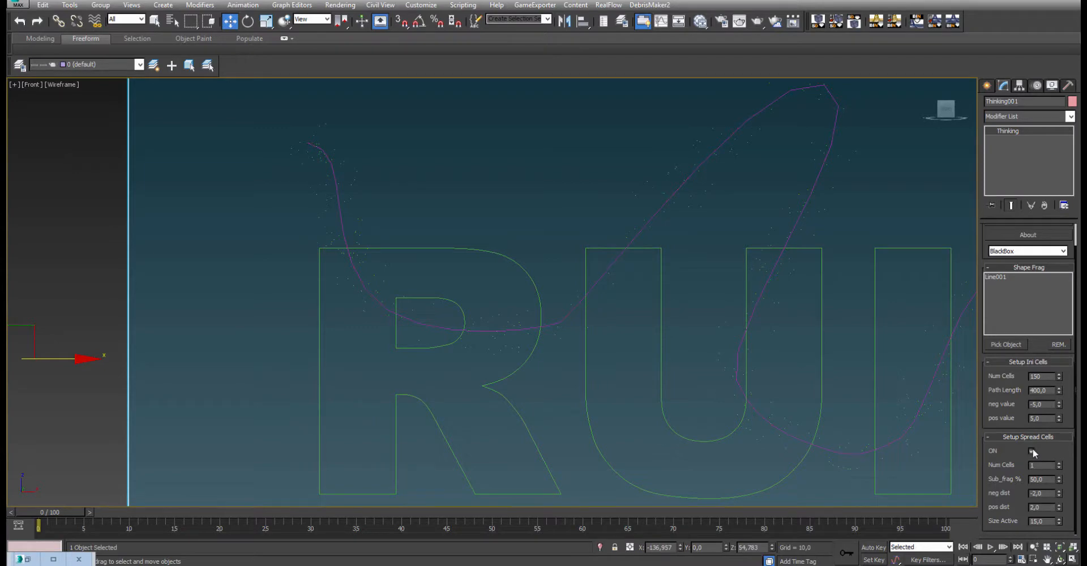
scroll(764, 159, up, 3)
middle_drag(620, 143, 599, 235)
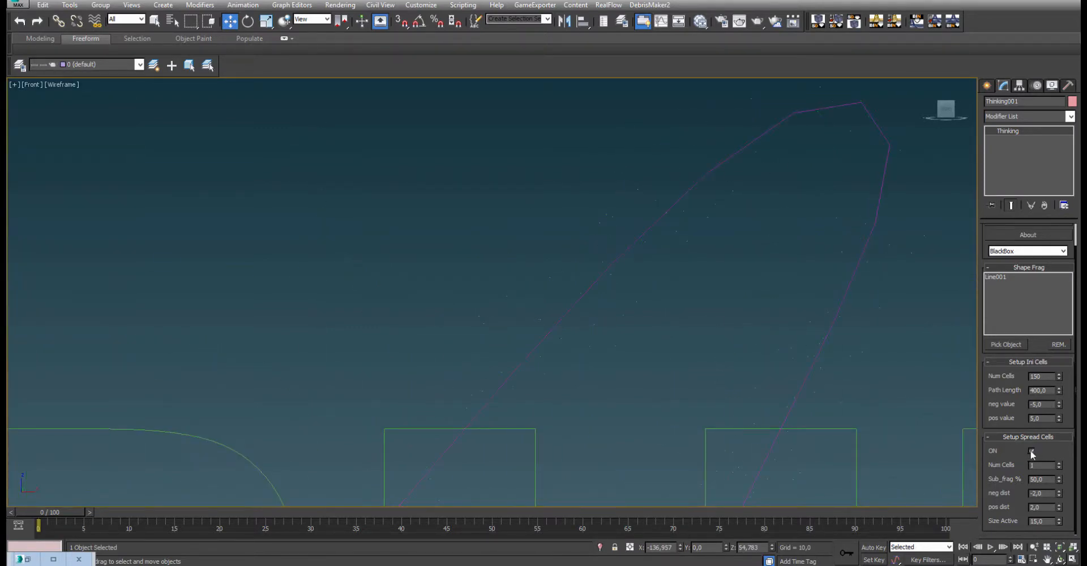
- Toggle Spread Cells to compare the particles and set its Num Cells to 5
click(1031, 451)
double_click(1040, 465)
scroll(630, 225, down, 2)
middle_drag(629, 225, 648, 182)
scroll(647, 183, down, 1)
scroll(568, 288, up, 2)
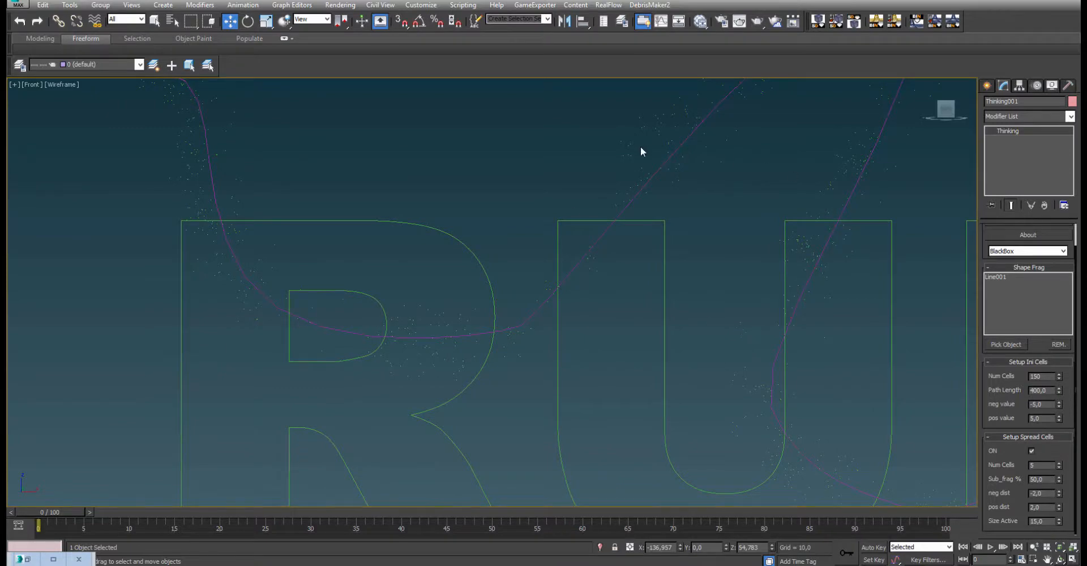
middle_drag(640, 146, 625, 229)
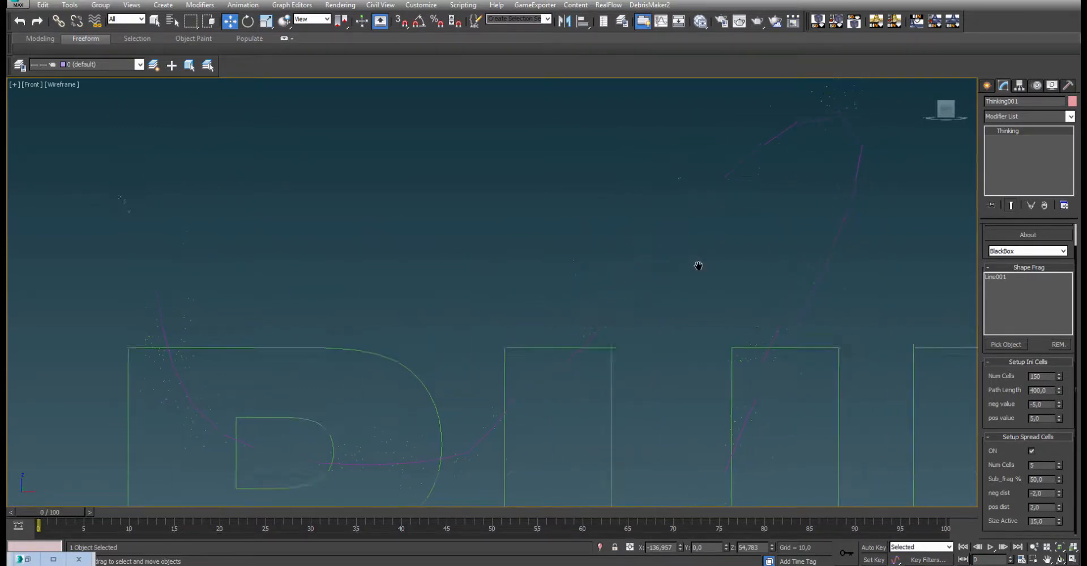
- Set the spread cells' Num Cells to 3 and return to an angled Perspective view of the wall
key(shift+f)
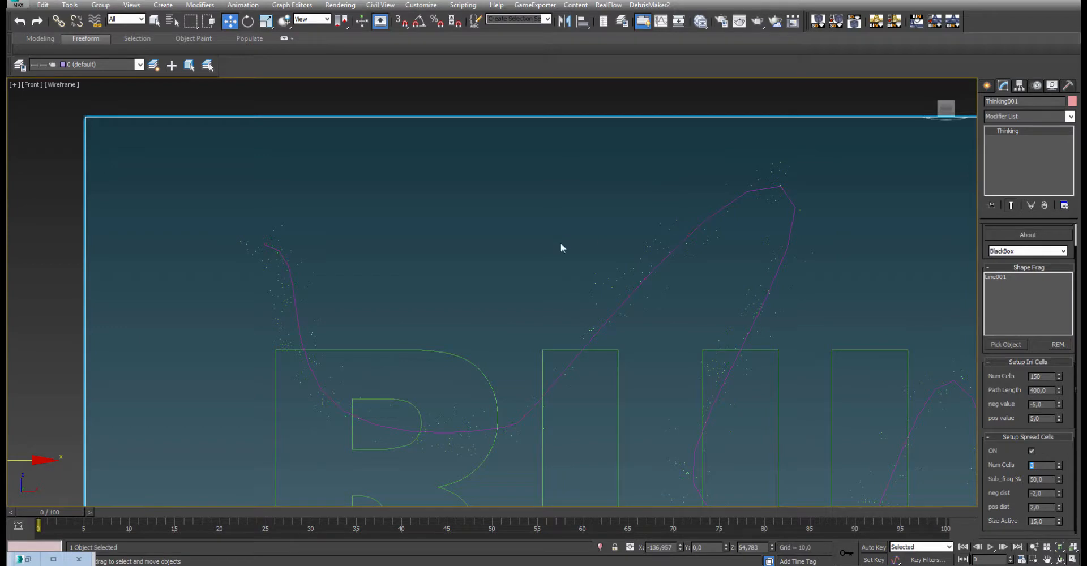
mouse_move(563, 245)
alt+middle_down()
mouse_move(672, 270)
mouse_move(606, 240)
mouse_move(571, 263)
alt+middle_up()
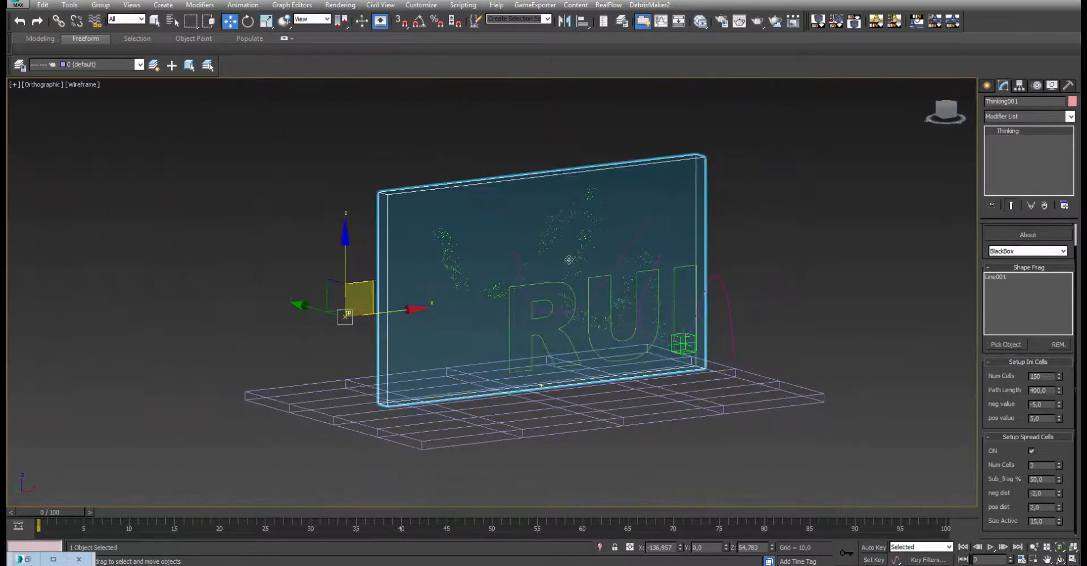
key(p)
scroll(553, 257, up, 4)
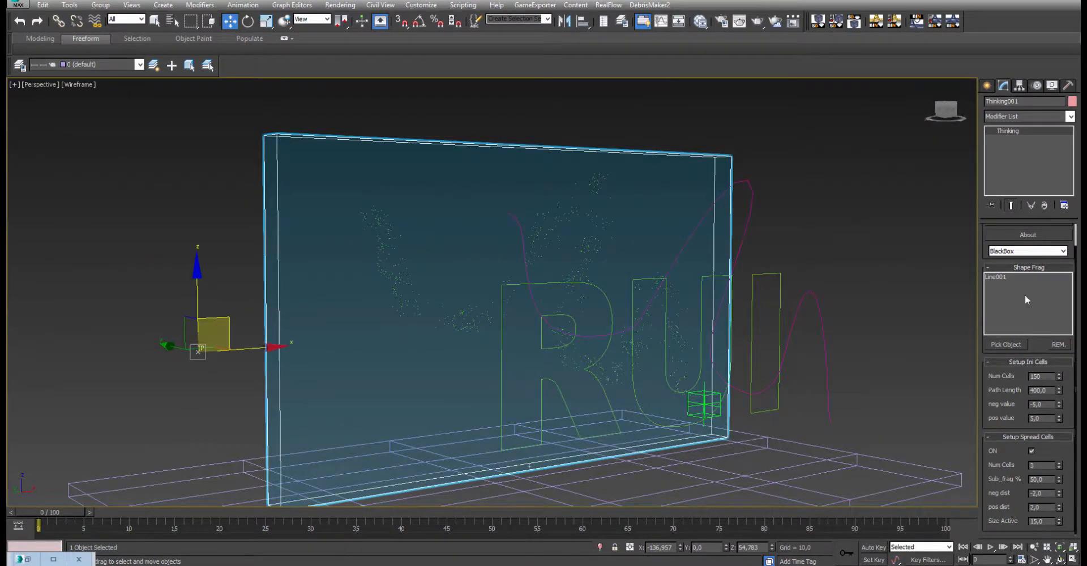
scroll(1000, 246, up, 2)
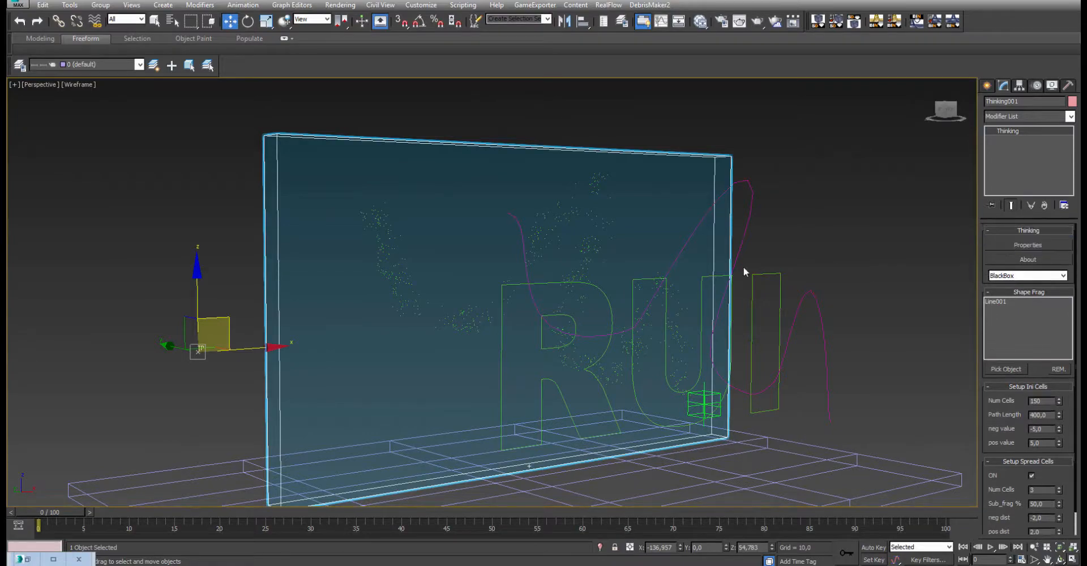
- Restore the Thinking Particles window over the viewport and inspect the PositionBorn operator and its inputs in the detail_break network
click(53, 559)
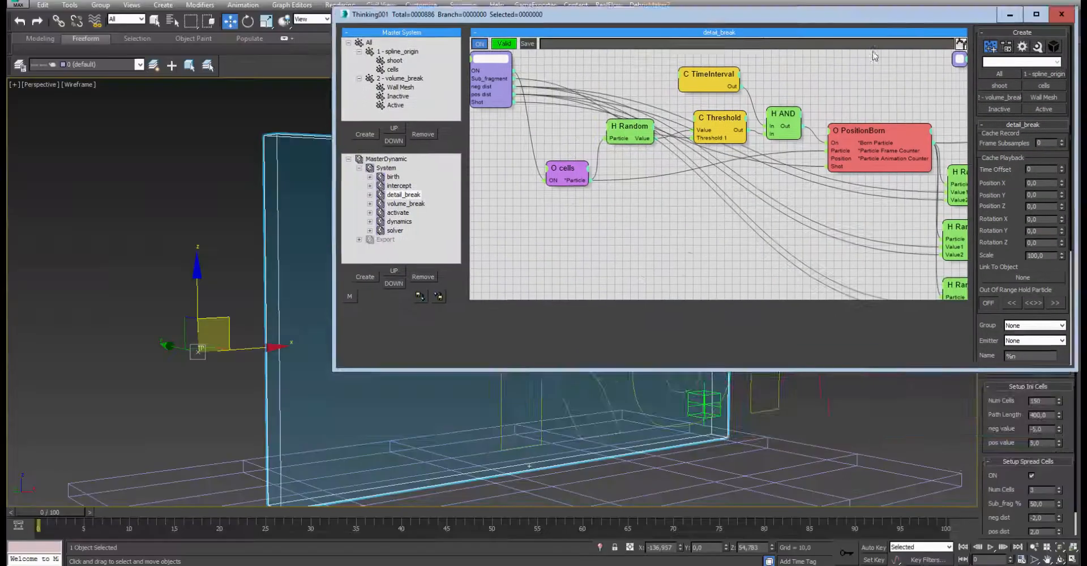
drag(875, 14, 735, 105)
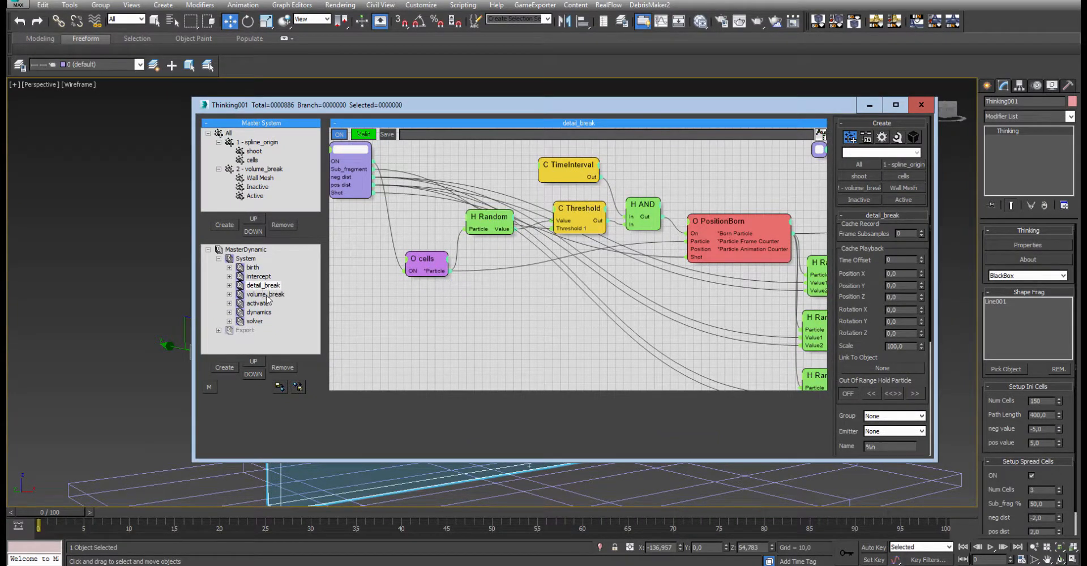
middle_drag(752, 181, 602, 167)
drag(580, 181, 578, 185)
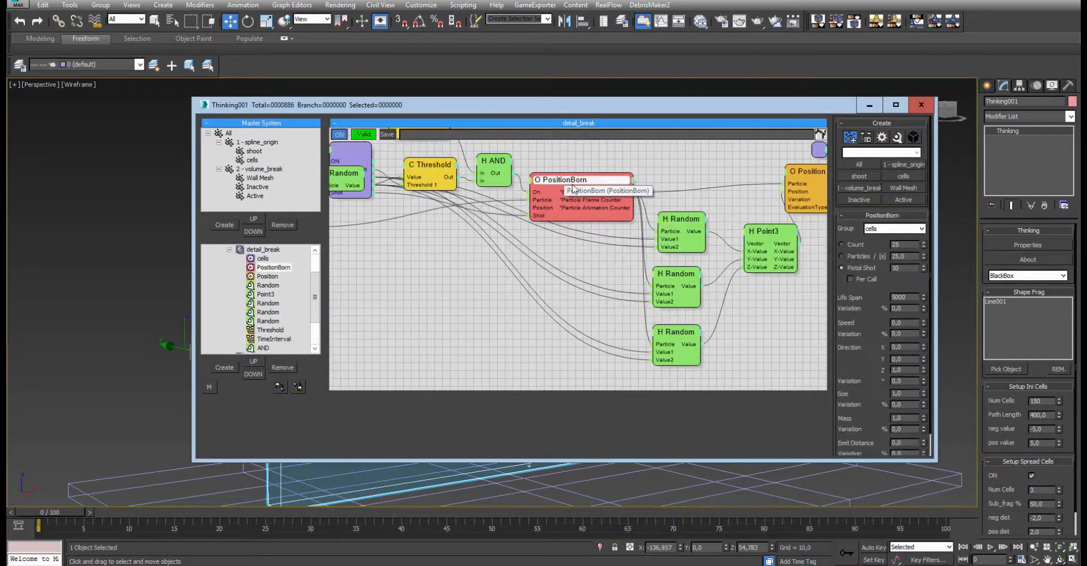
middle_drag(399, 195, 526, 273)
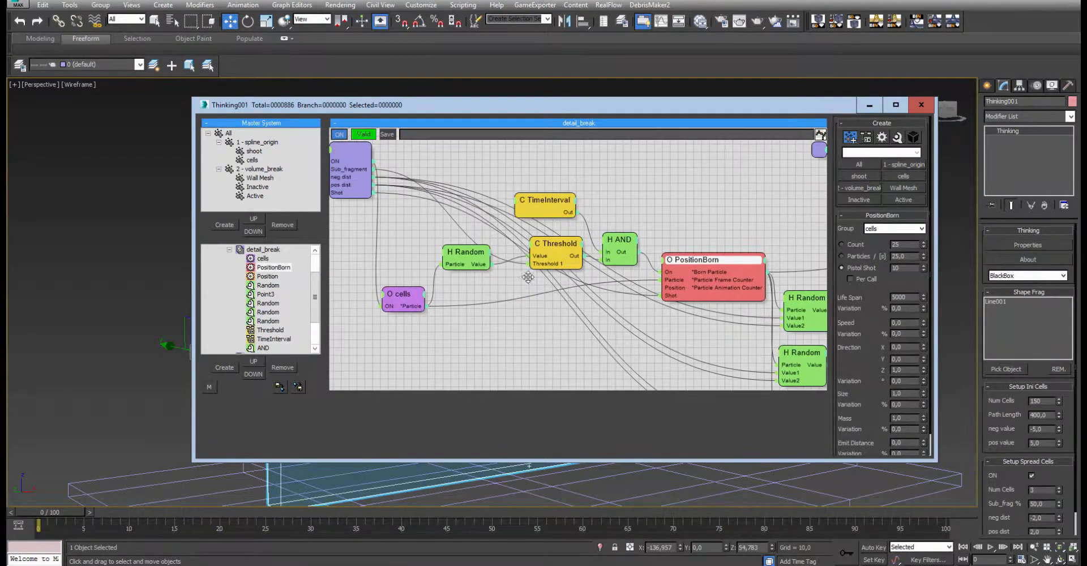
- Inspect the detail_break nodes that trigger cell births: cells, Random, Threshold, AND and PositionBorn with its group setting
drag(385, 297, 388, 299)
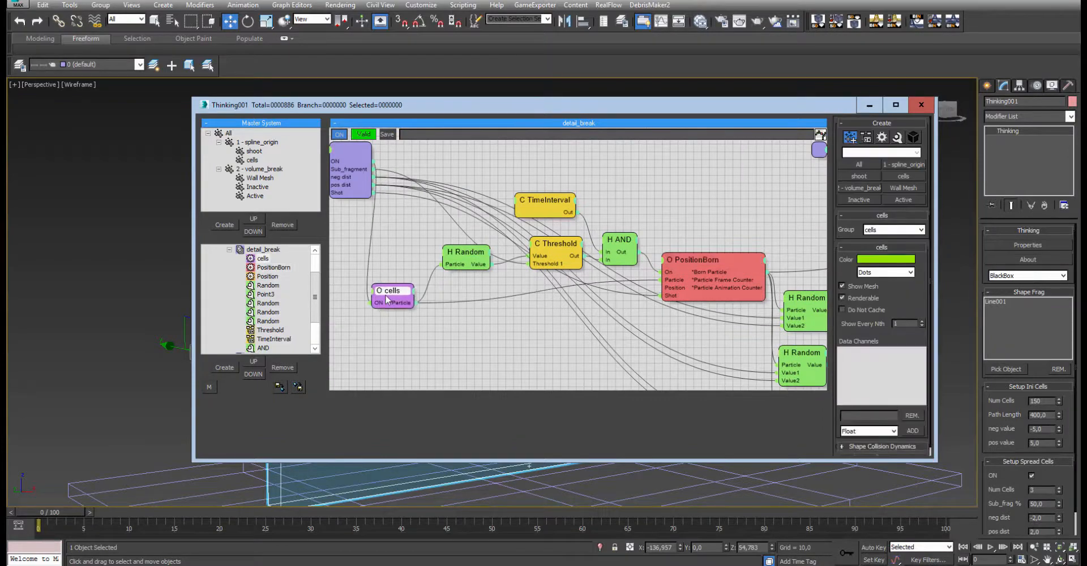
drag(462, 252, 454, 253)
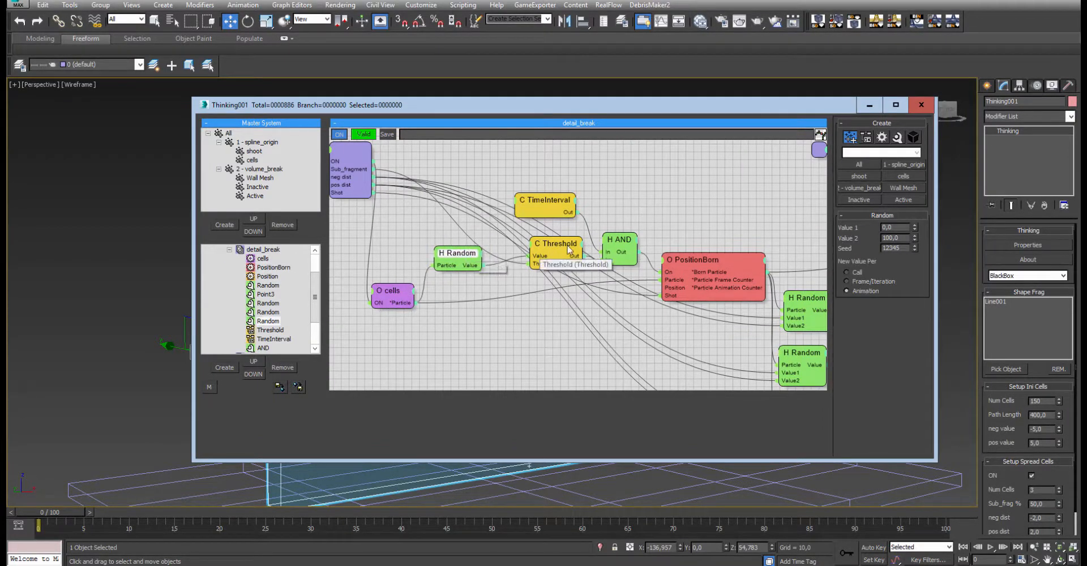
drag(569, 249, 554, 250)
drag(621, 240, 626, 238)
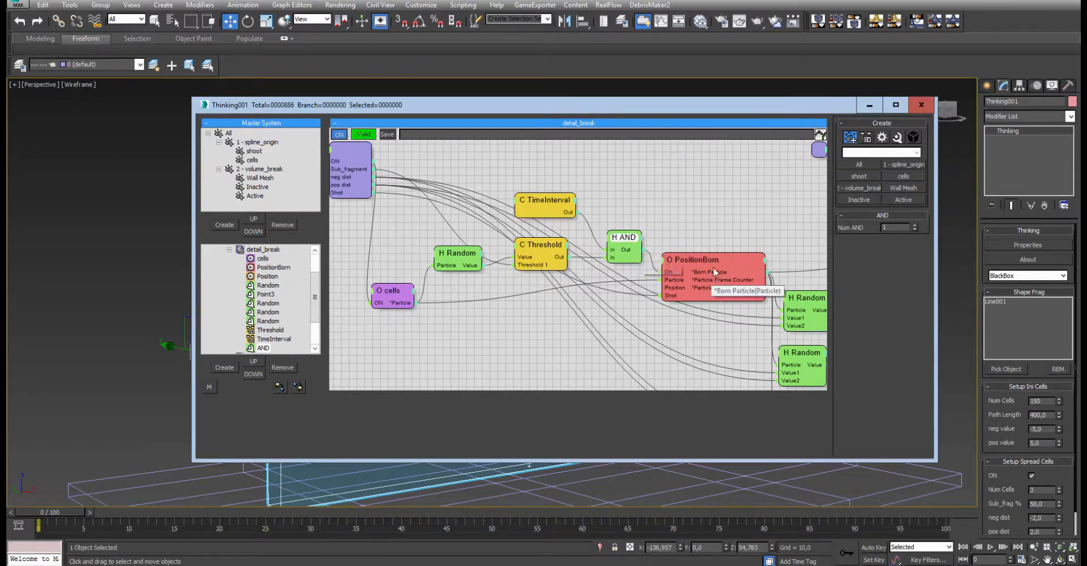
drag(712, 267, 700, 290)
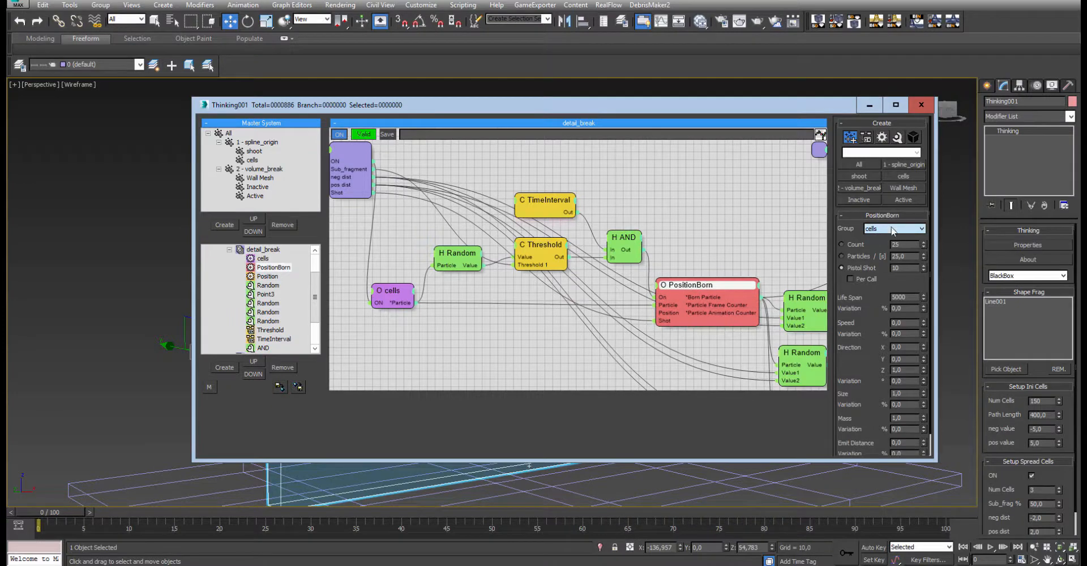
click(871, 233)
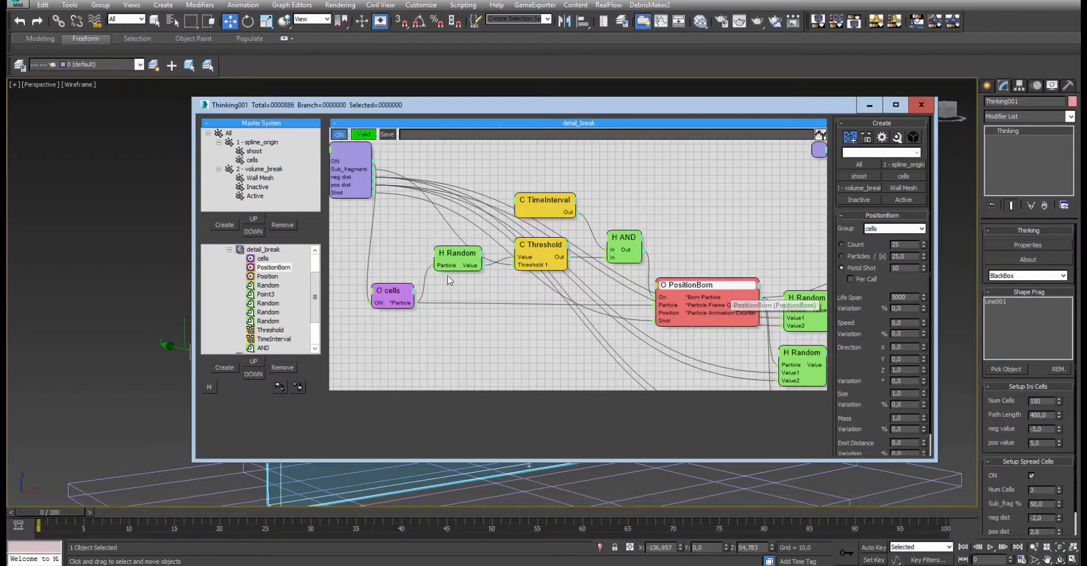
drag(374, 307, 387, 303)
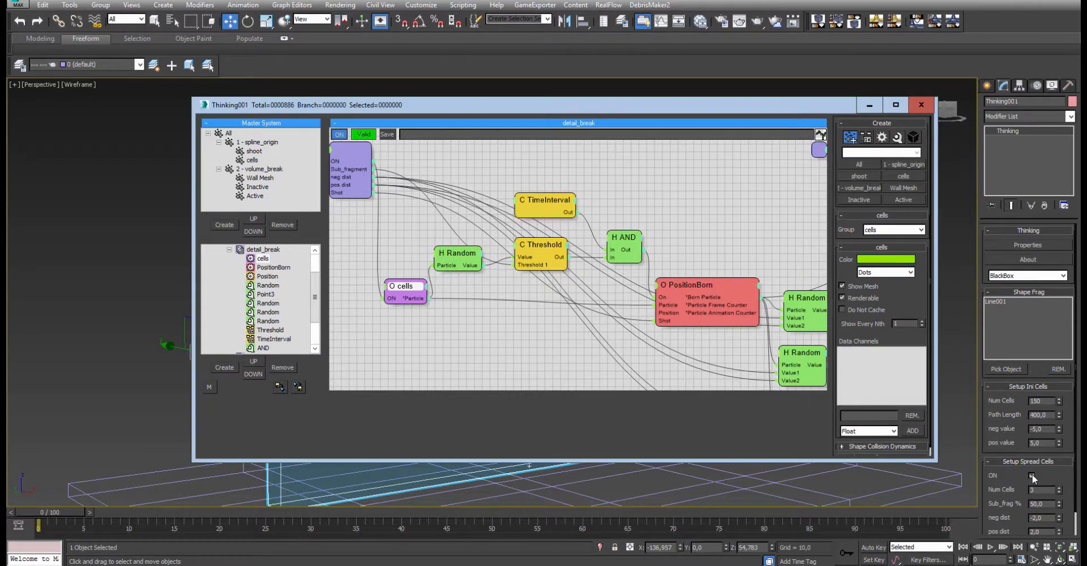
- Examine the three Random nodes fed by PositionBorn and the matching neg dist and pos dist parameters under Setup Spread Cells
middle_drag(739, 198, 618, 151)
middle_drag(651, 220, 592, 149)
mouse_move(540, 162)
mouse_down()
mouse_move(542, 172)
mouse_move(534, 165)
mouse_up()
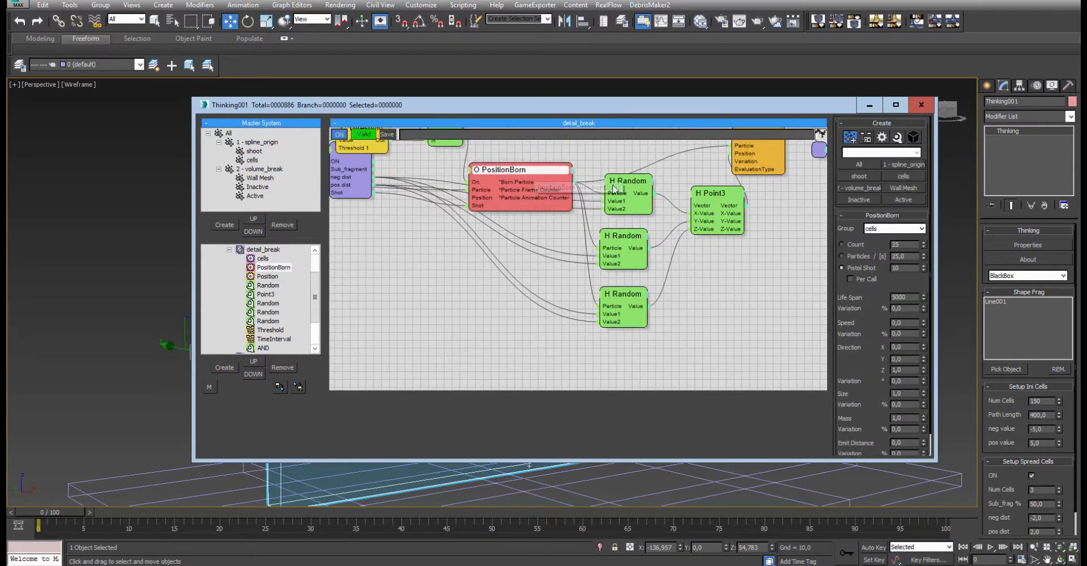
drag(628, 180, 624, 187)
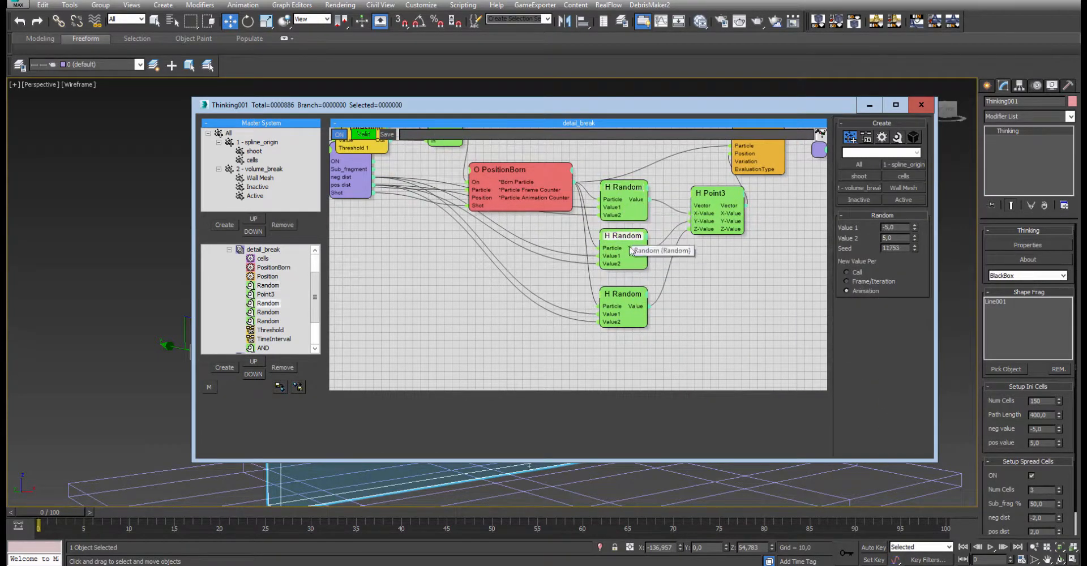
drag(623, 294, 622, 284)
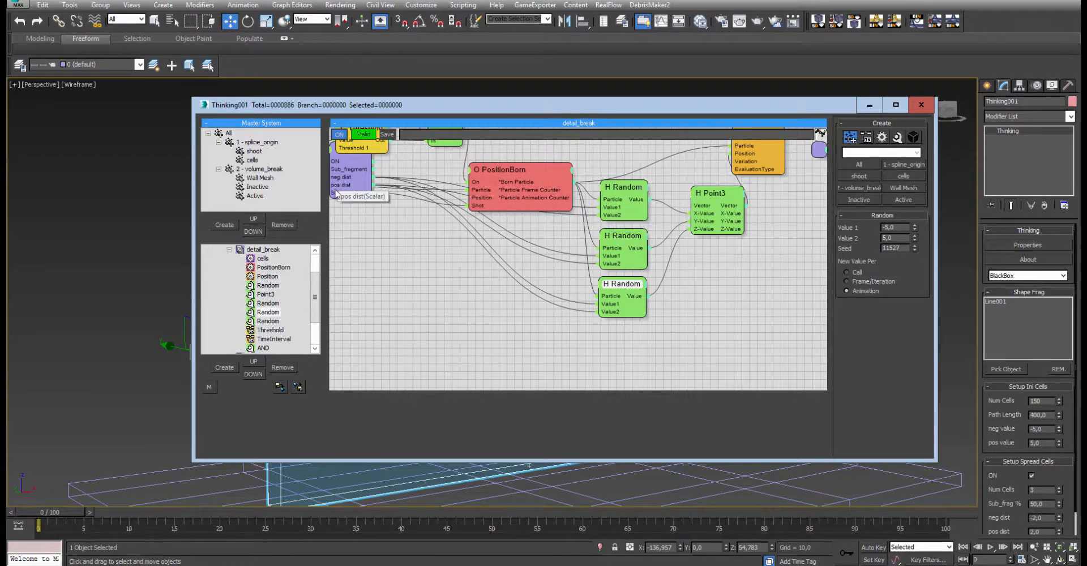
drag(1013, 508, 1008, 480)
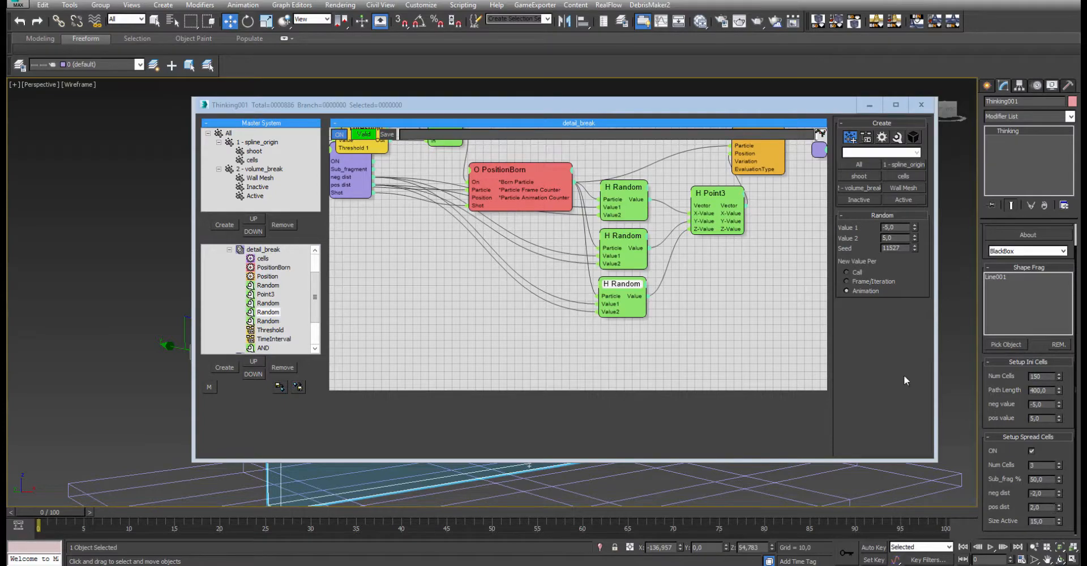
- Inspect the Point3 helper and the Position operator with its Replace and Added options in the detail_break network
middle_drag(738, 154, 680, 264)
drag(698, 244, 744, 247)
middle_drag(789, 282, 792, 242)
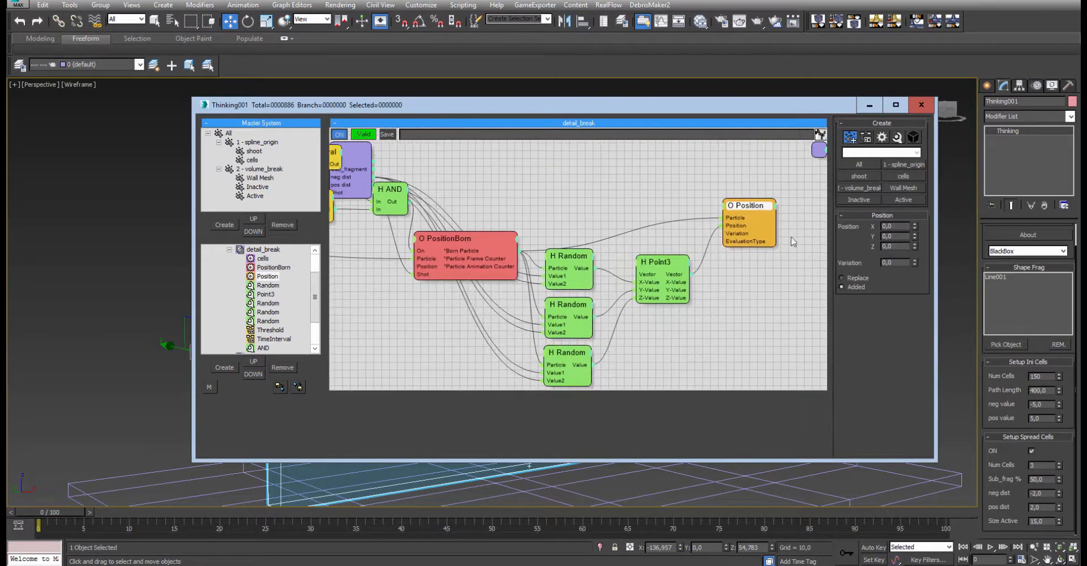
drag(663, 262, 665, 281)
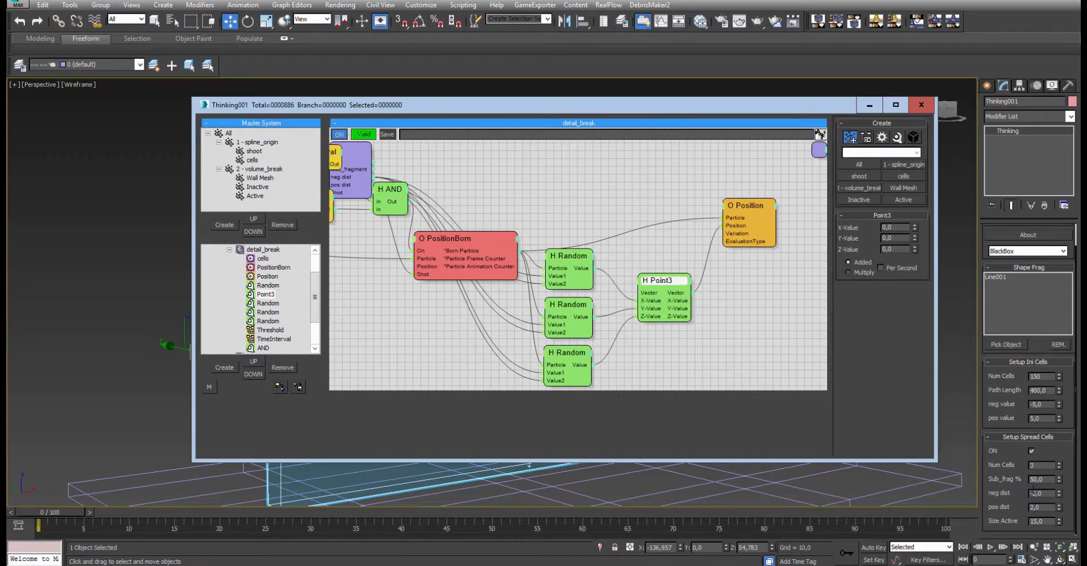
drag(751, 207, 752, 216)
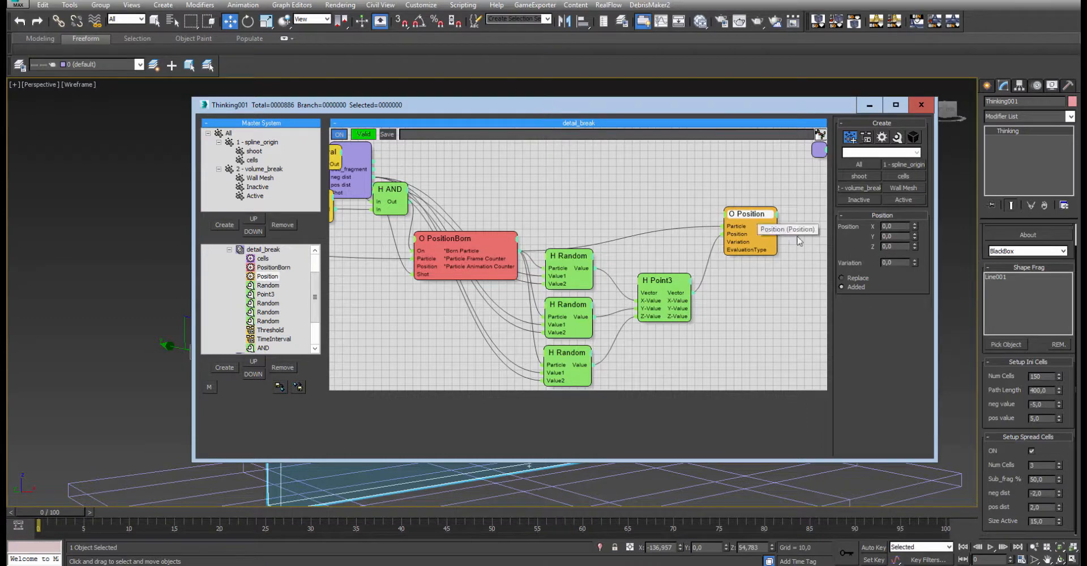
click(841, 288)
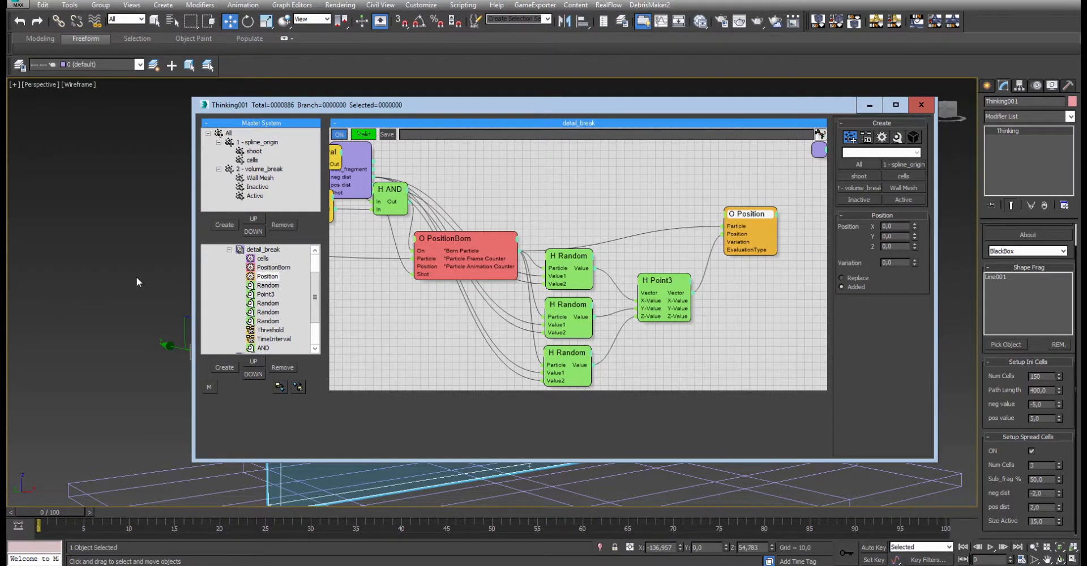
- Collapse detail_break in the dynamics tree, open the volume_break network and select its VolumeBreak operator
click(229, 249)
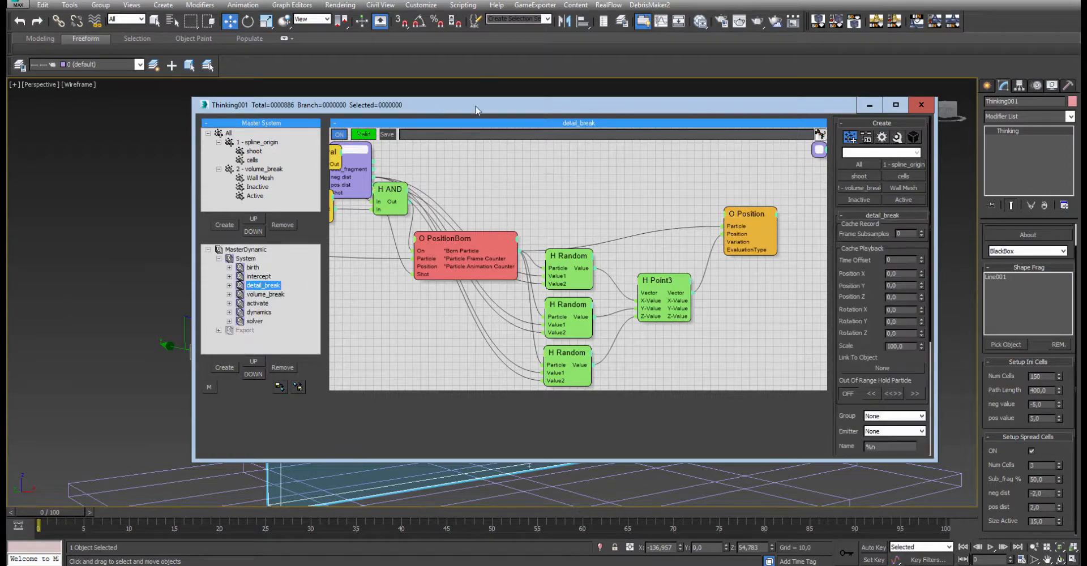
drag(475, 110, 767, 225)
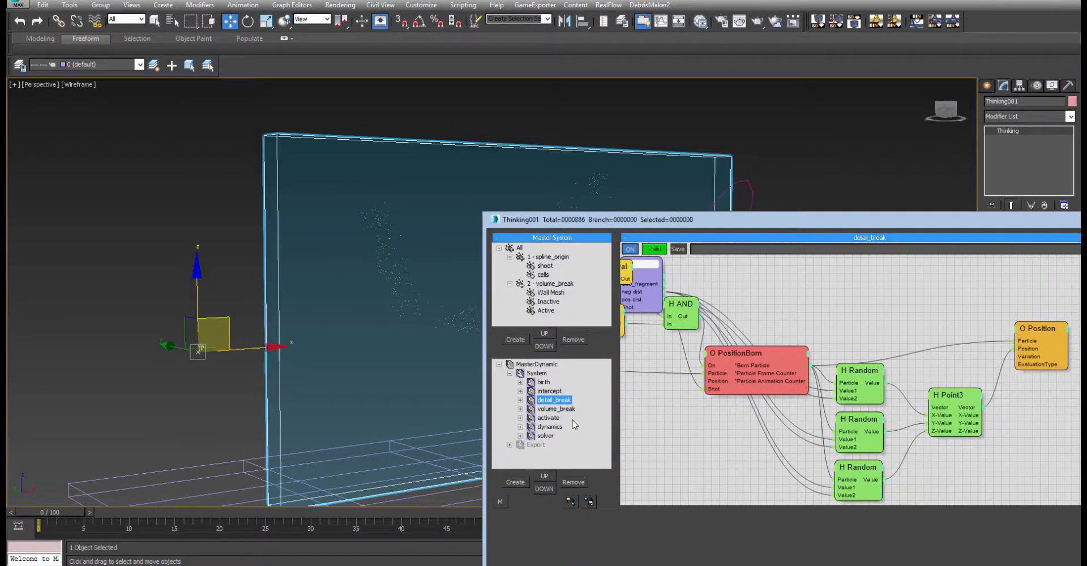
click(551, 410)
middle_drag(785, 327, 726, 317)
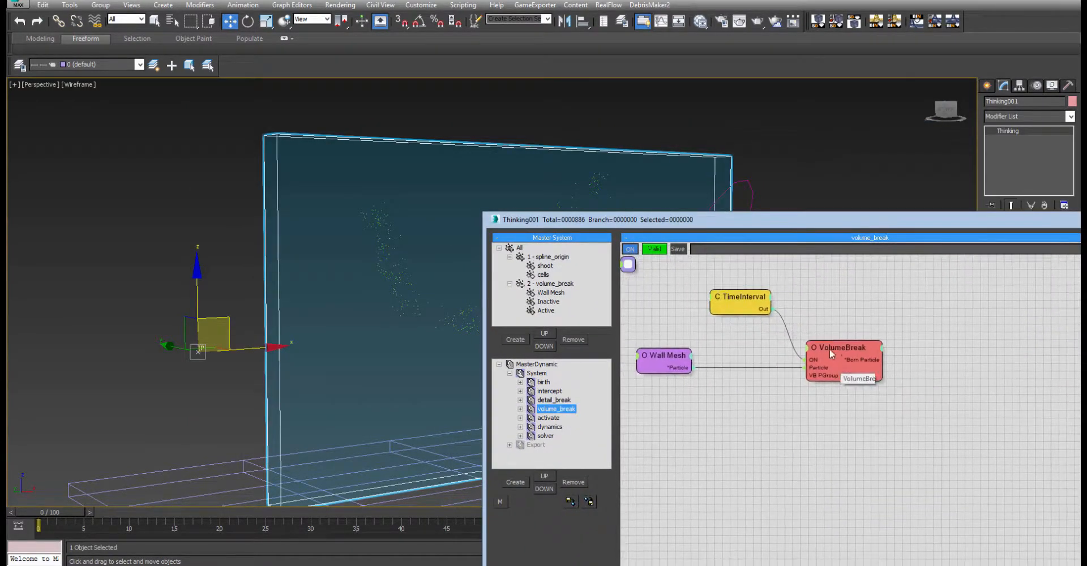
click(830, 349)
drag(871, 218, 513, 89)
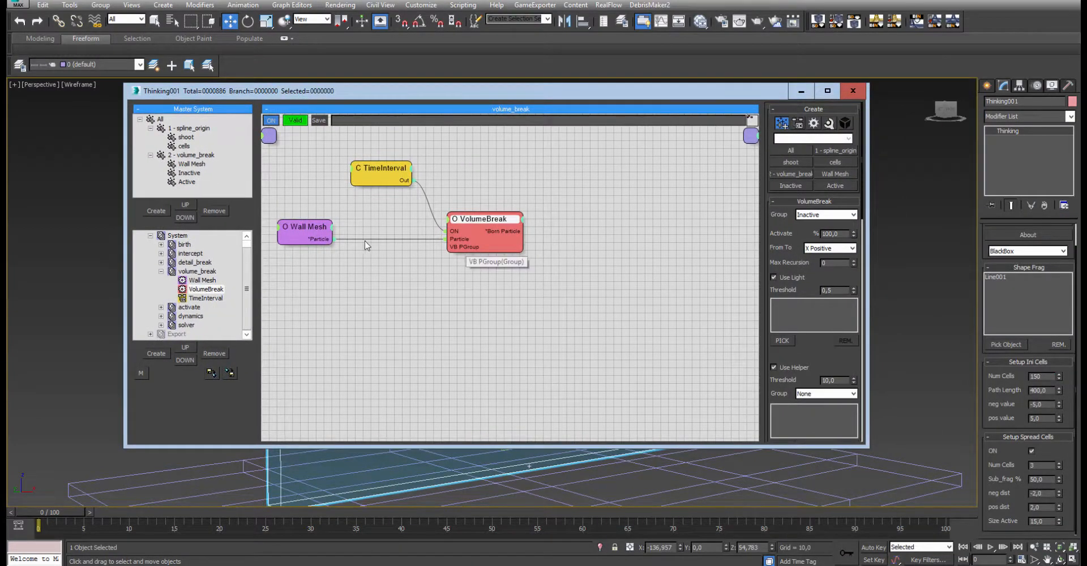
drag(491, 95, 502, 98)
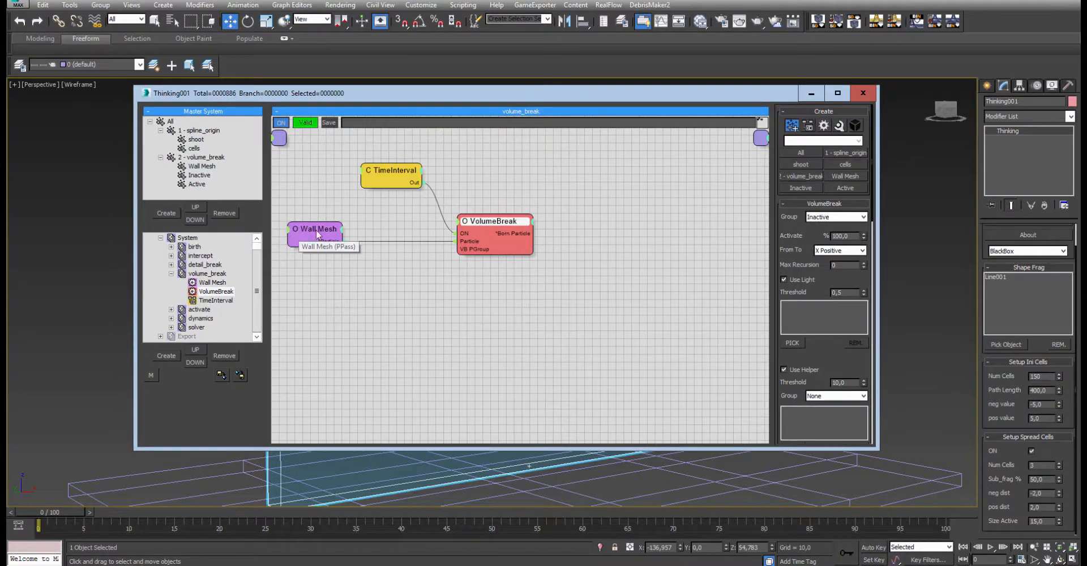
- Select the Wall Mesh node and review its Shape Collision Dynamics settings
drag(317, 230, 347, 231)
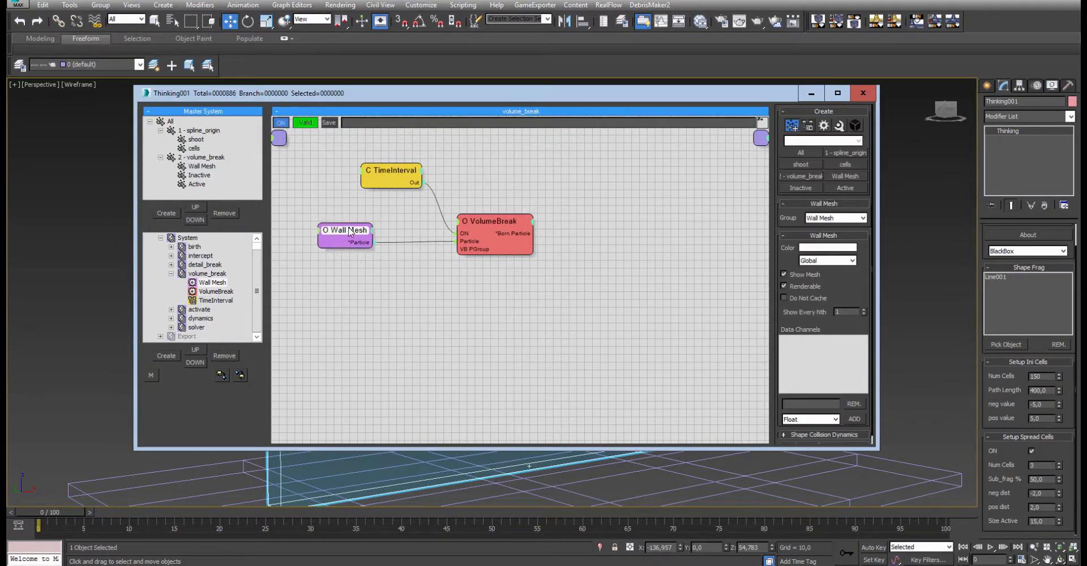
drag(488, 94, 426, 130)
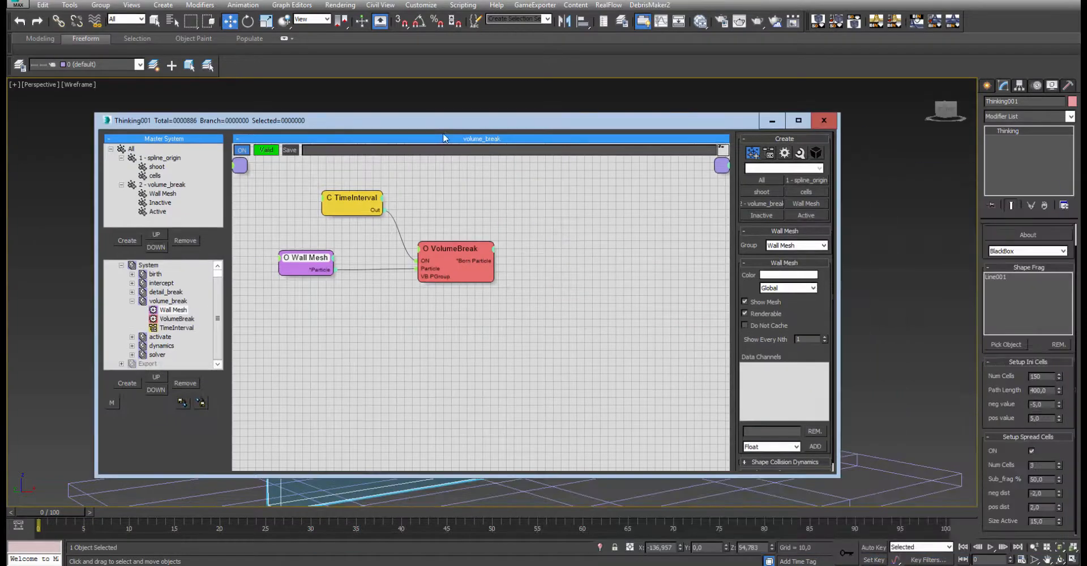
scroll(804, 315, down, 1)
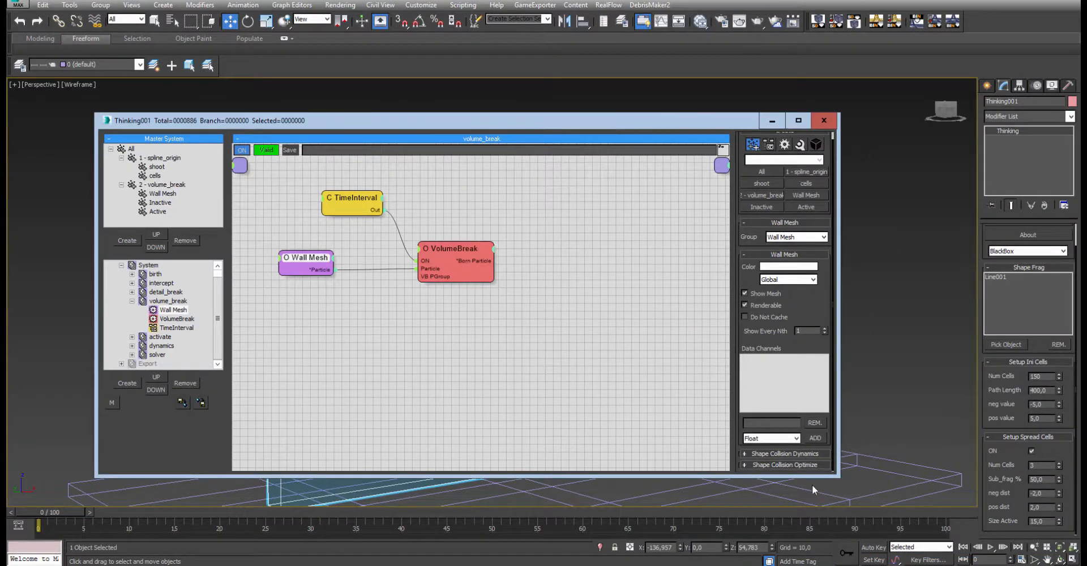
click(782, 453)
scroll(807, 235, down, 1)
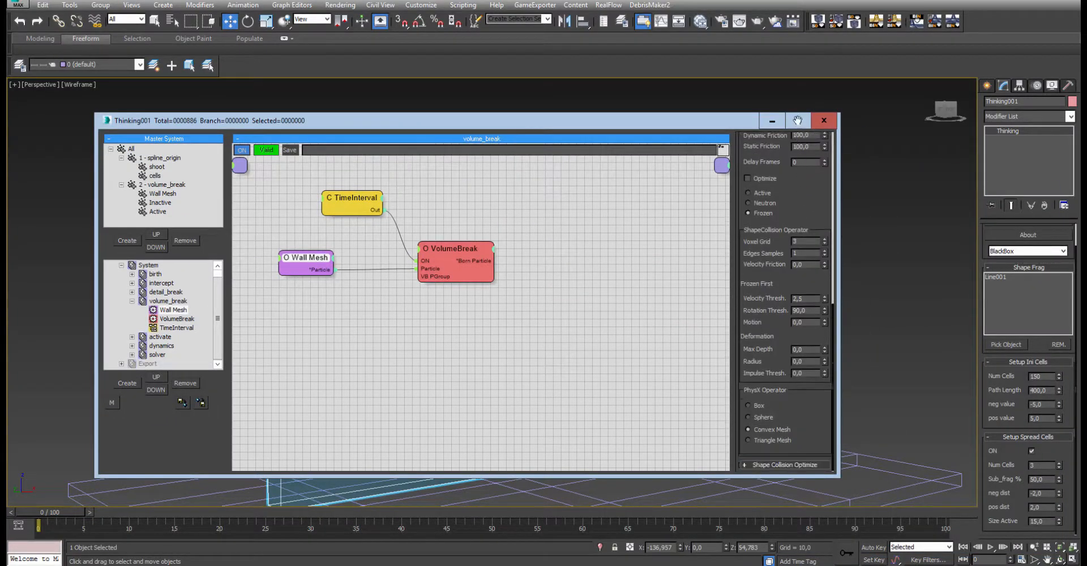
scroll(792, 232, up, 5)
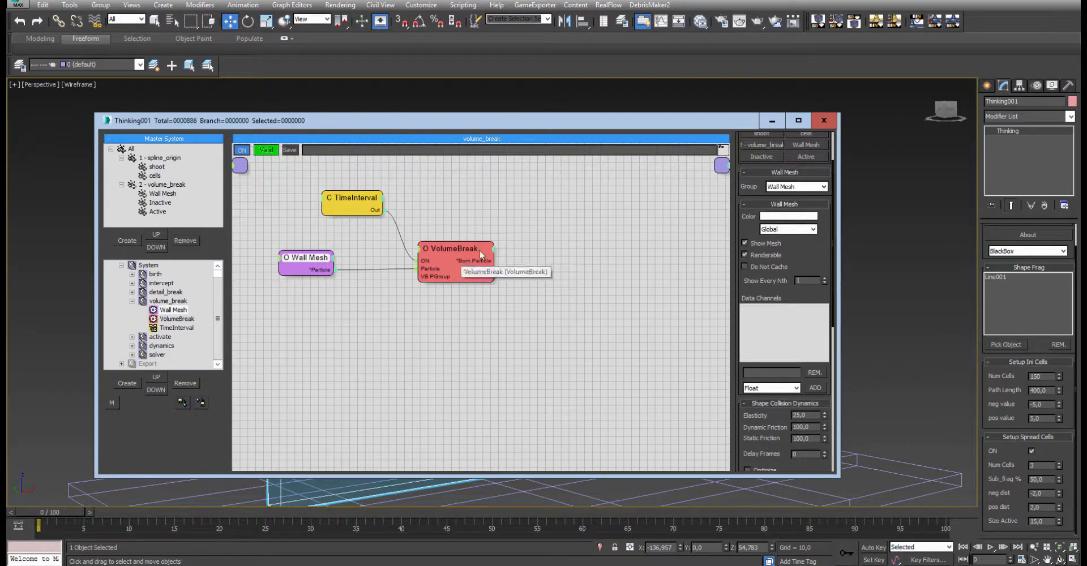
- Review the VolumeBreak operator's settings, including the group list for Volume Breaker cells and the Roughness options
click(439, 264)
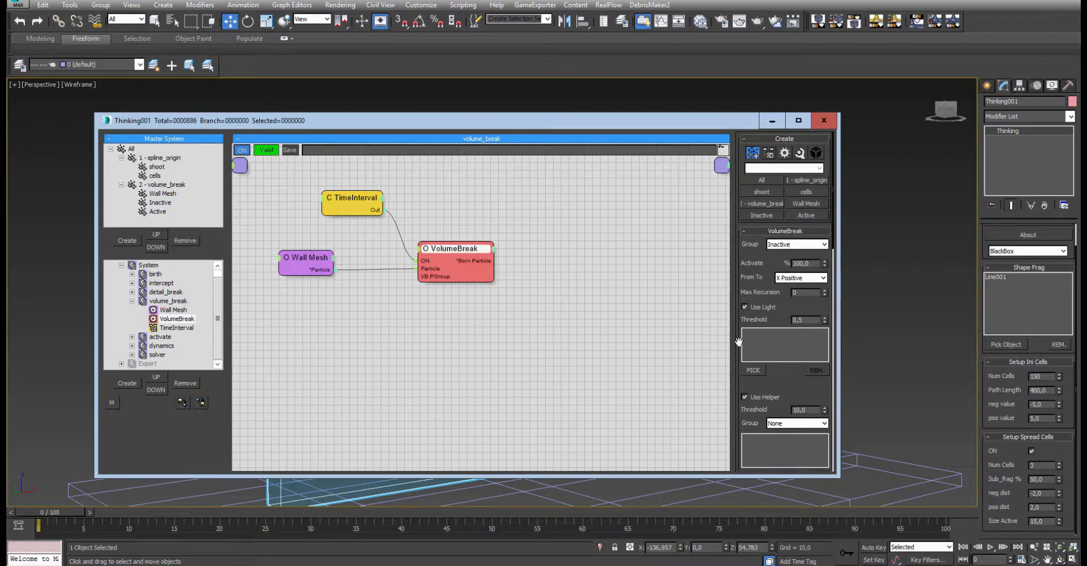
scroll(738, 342, down, 10)
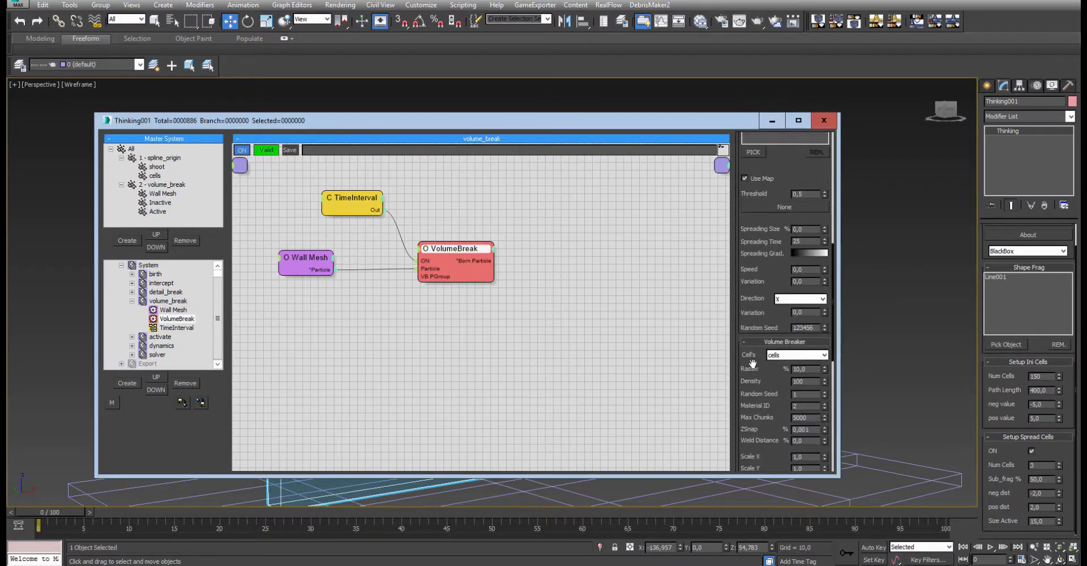
scroll(752, 363, down, 3)
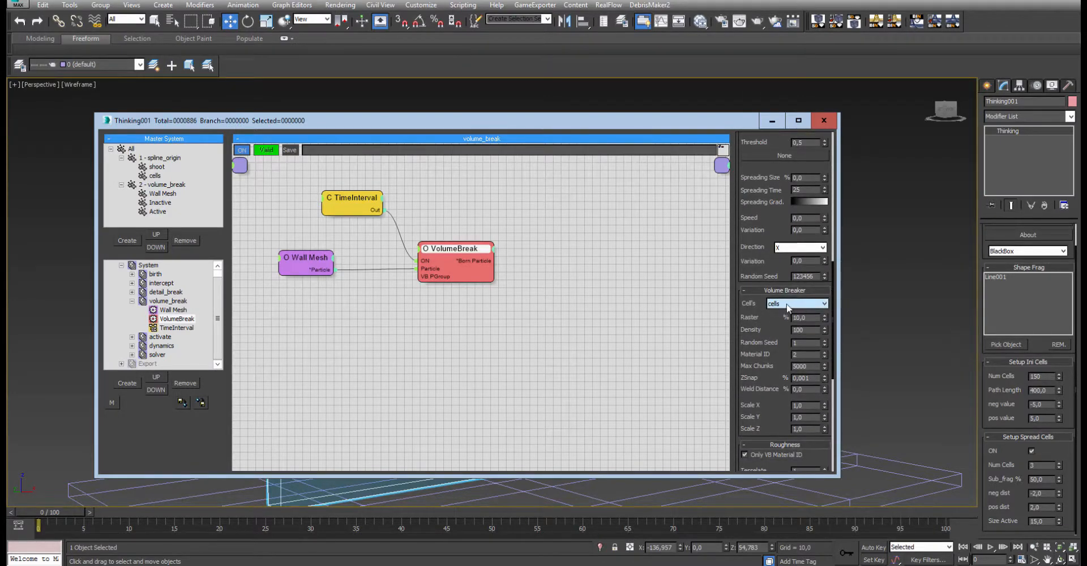
scroll(786, 306, down, 3)
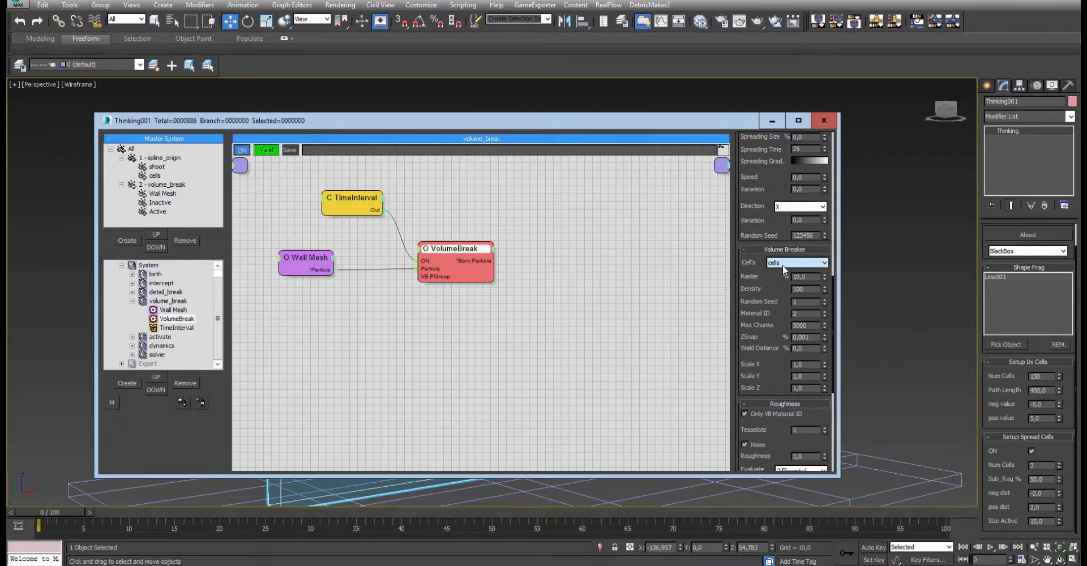
scroll(783, 265, down, 2)
click(790, 231)
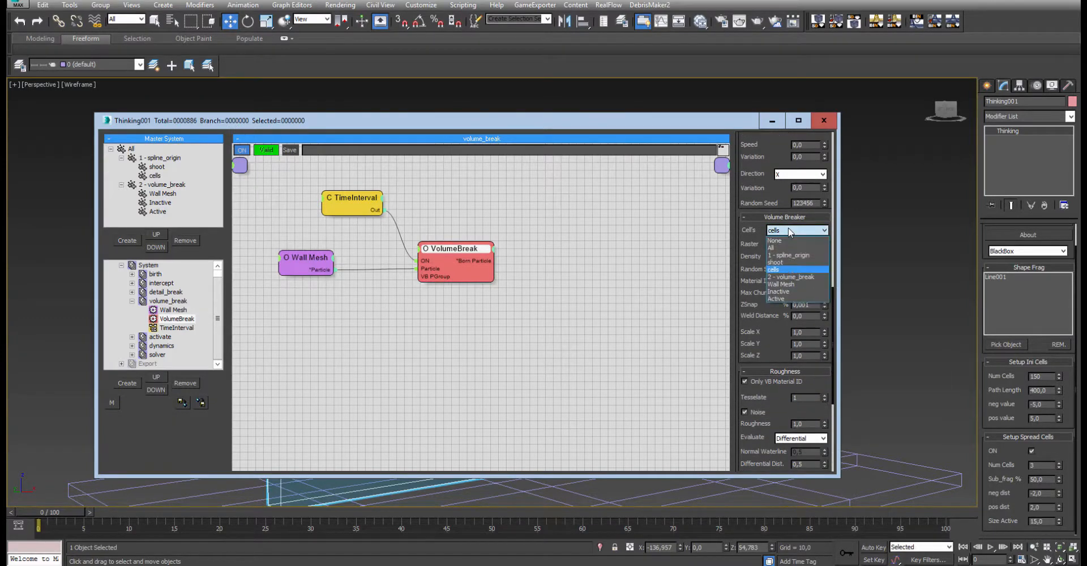
click(790, 231)
scroll(772, 227, down, 3)
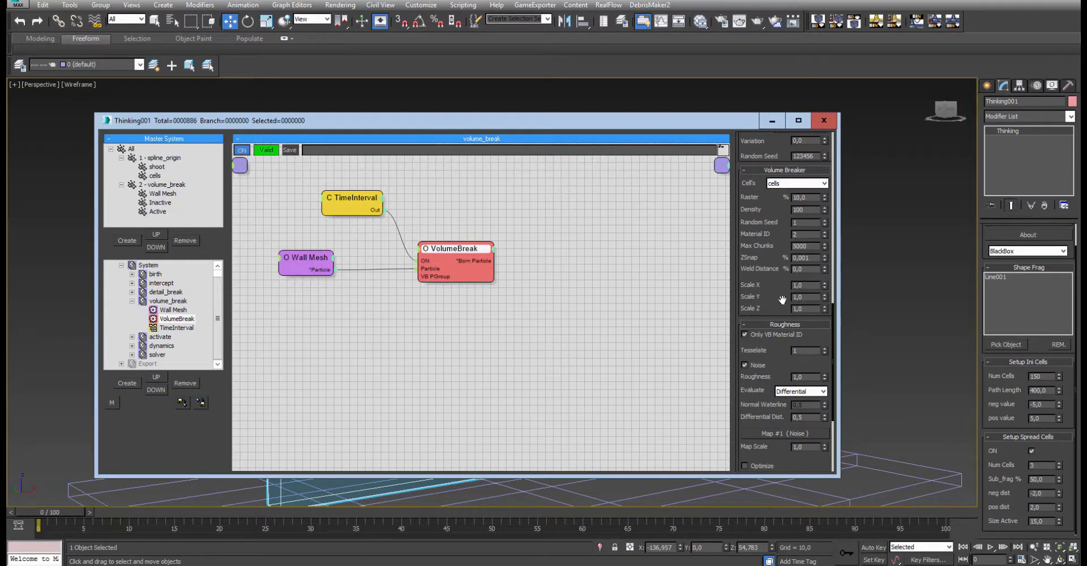
scroll(775, 270, down, 4)
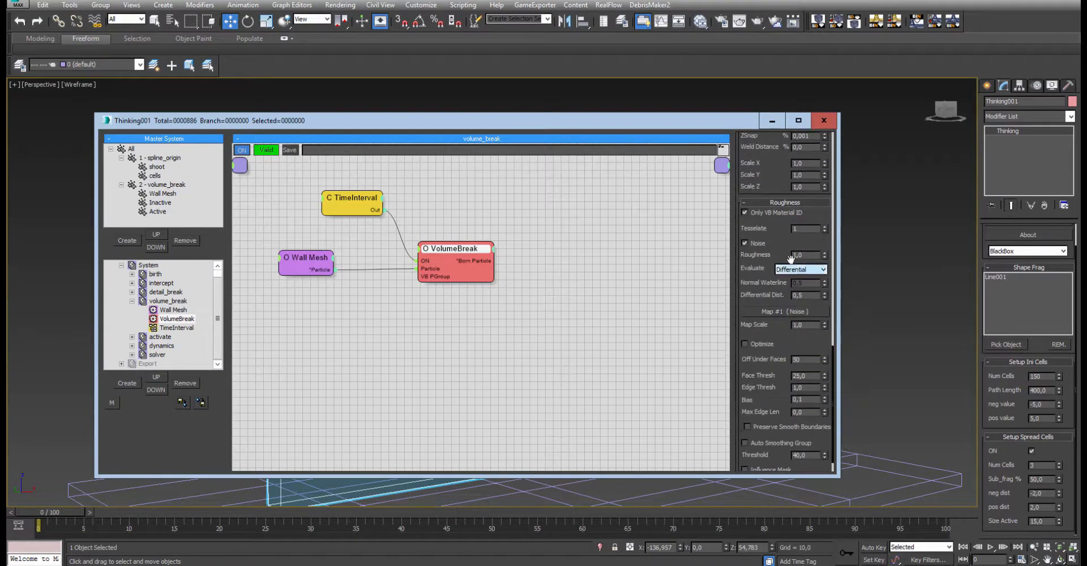
- Move the Thinking Particles window aside and advance the timeline to frame 1 to view the wall's fracture around the line
drag(729, 121, 798, 114)
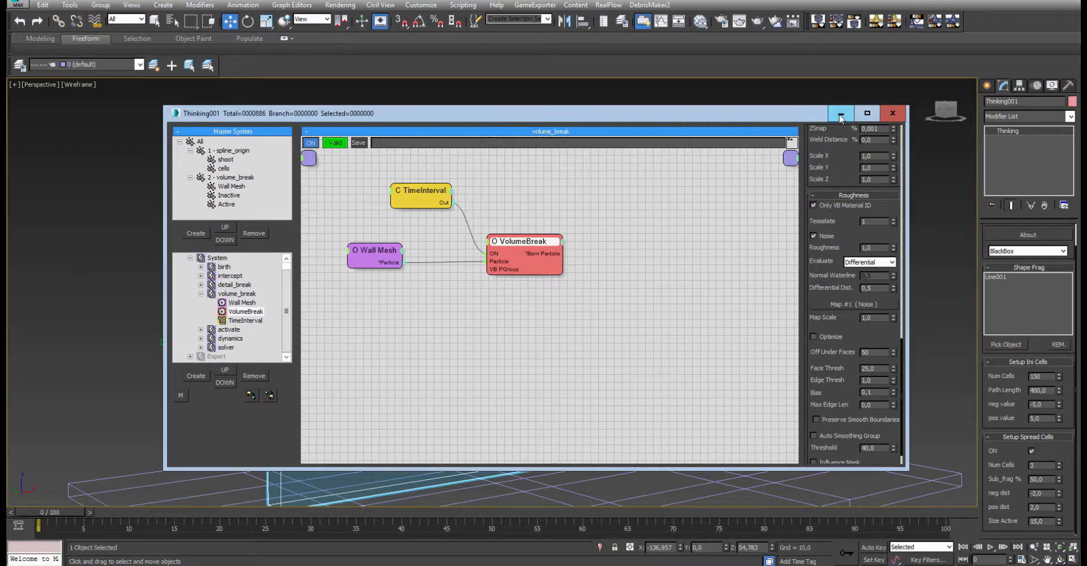
drag(765, 120, 971, 168)
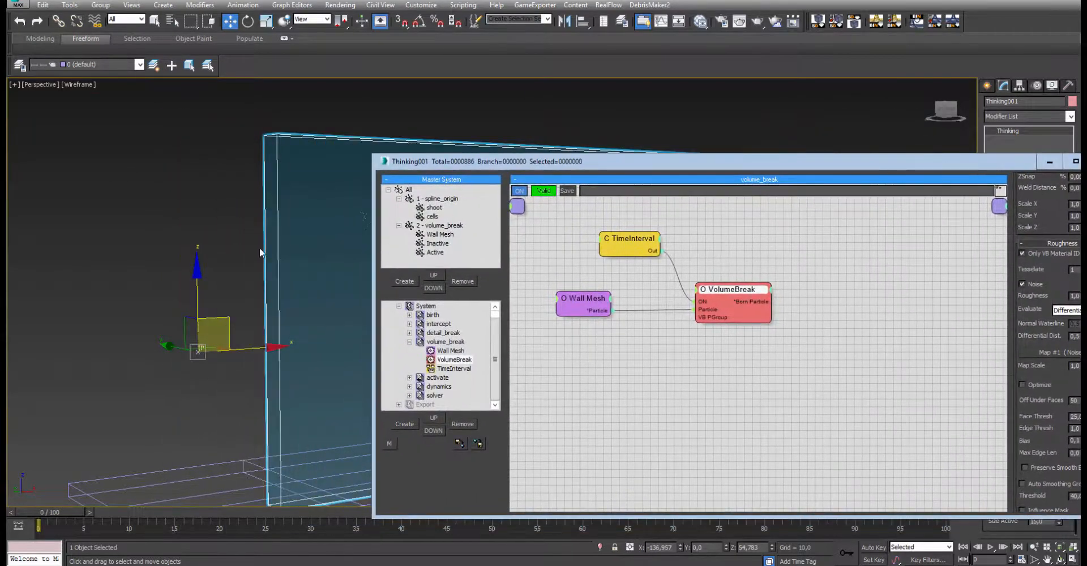
middle_drag(260, 252, 116, 279)
drag(51, 519, 59, 519)
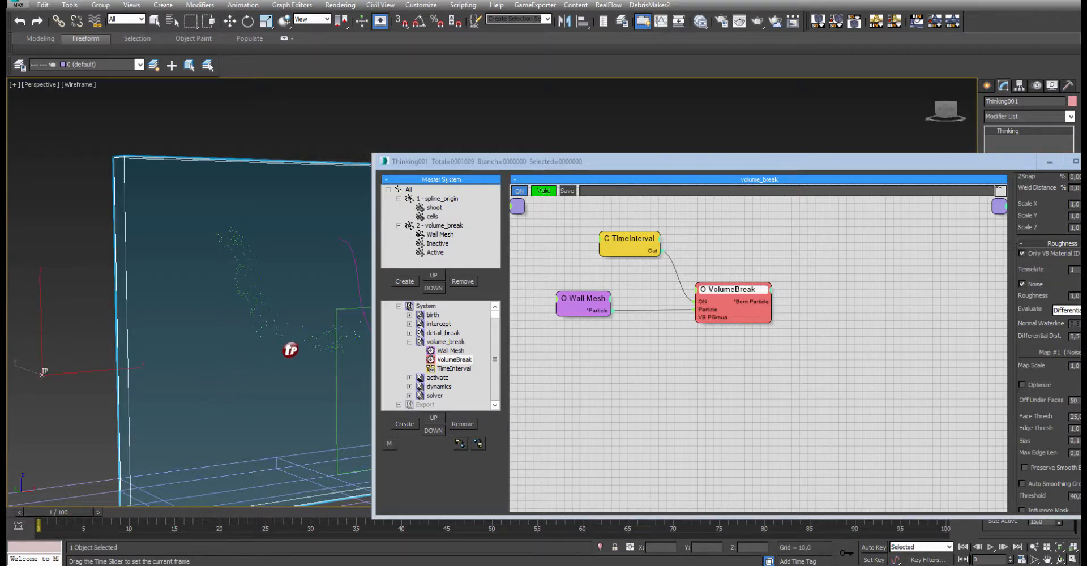
click(267, 316)
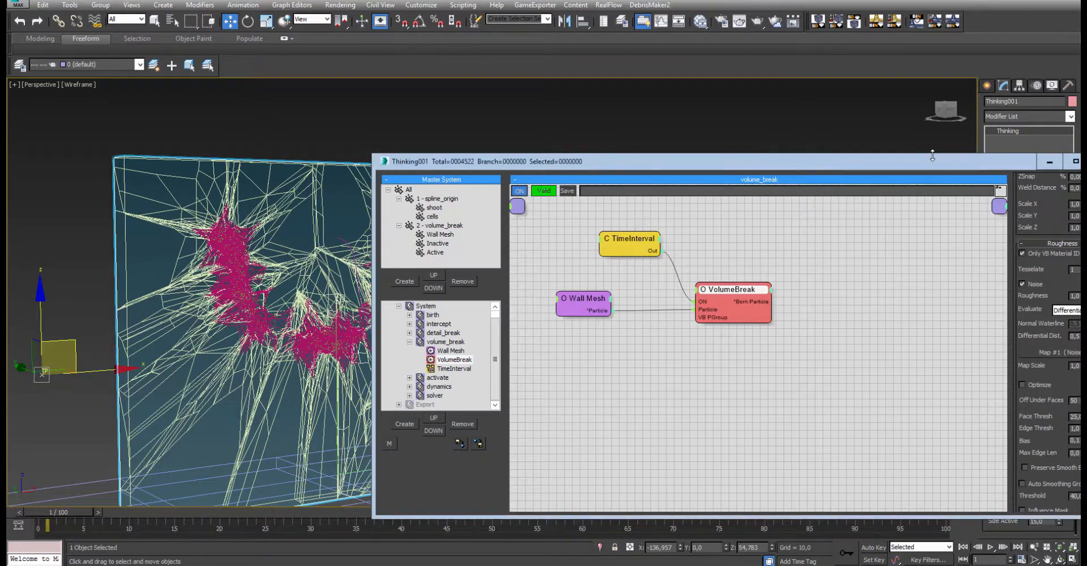
- Set the initial Num Cells to 50 and the spread Num Cells to 1, then move the Thinking Particles window off the wall
drag(941, 169, 749, 138)
click(1046, 376)
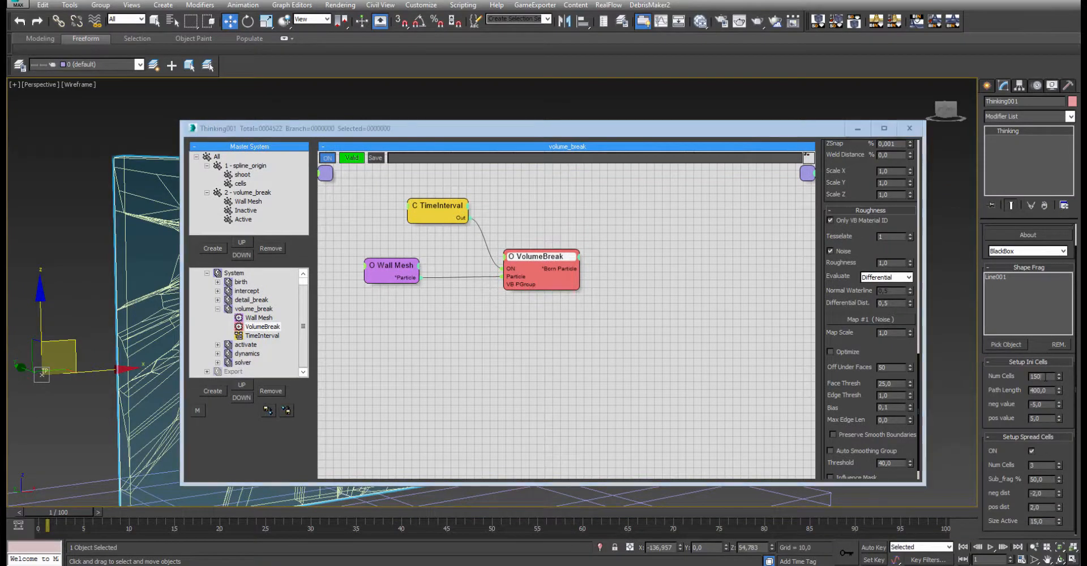
text(51)
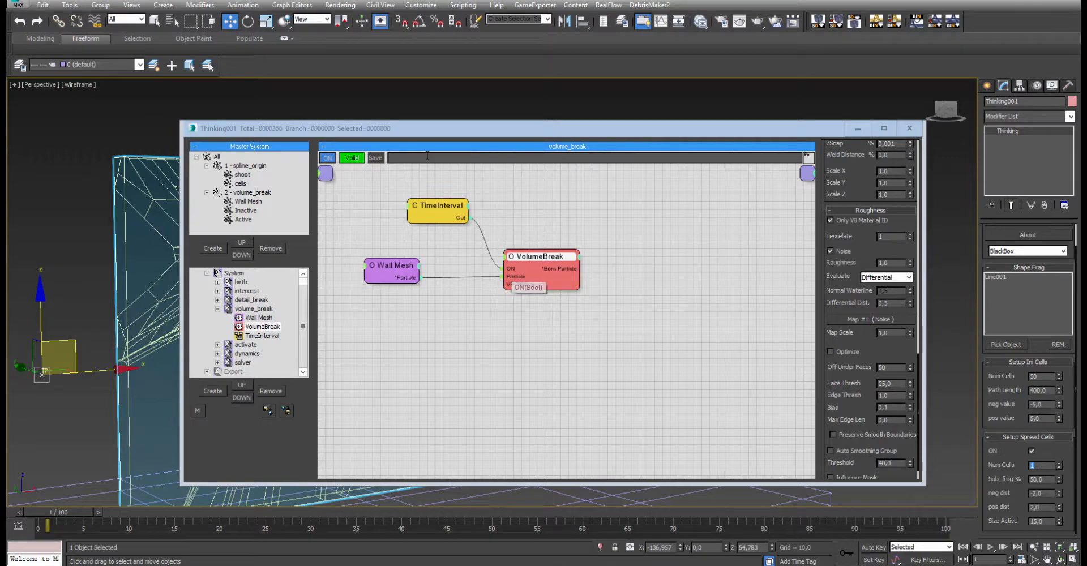
click(470, 129)
drag(470, 128, 727, 75)
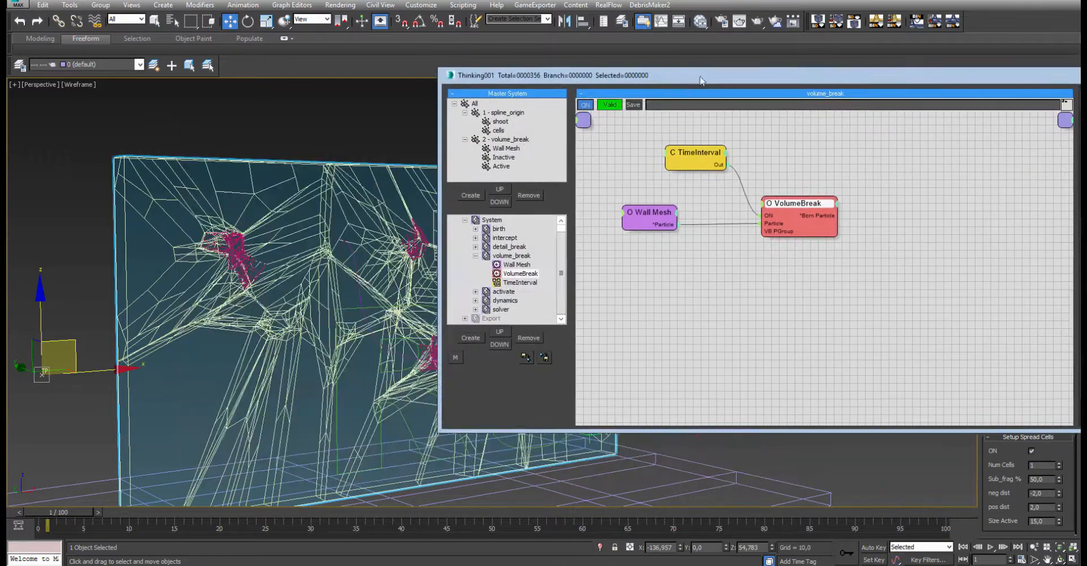
scroll(233, 317, up, 5)
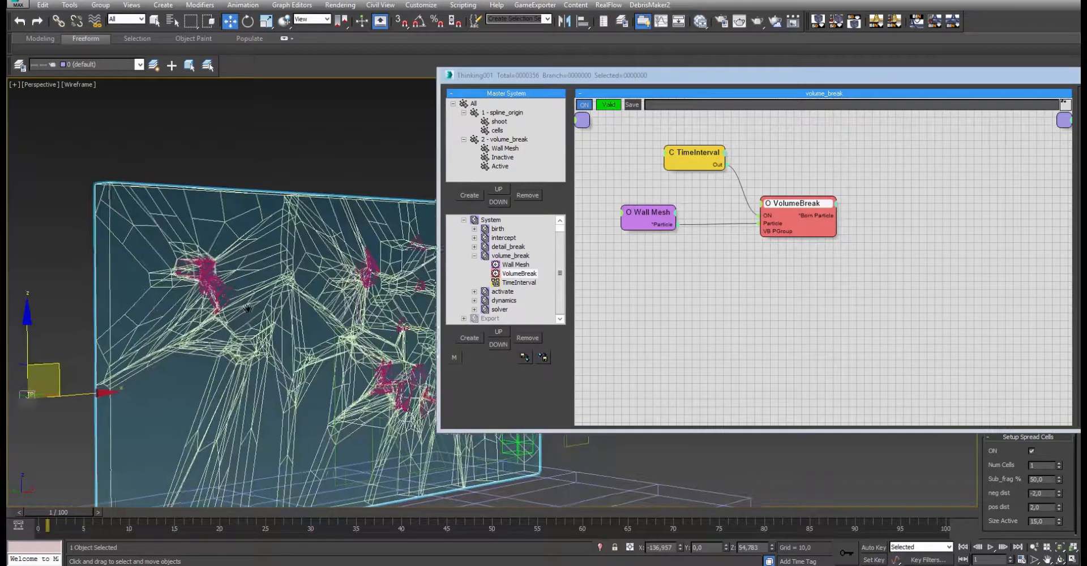
- Advance the timeline to frame 51 and switch the viewport to shaded with edged faces to inspect the fragments up close
drag(673, 84, 457, 87)
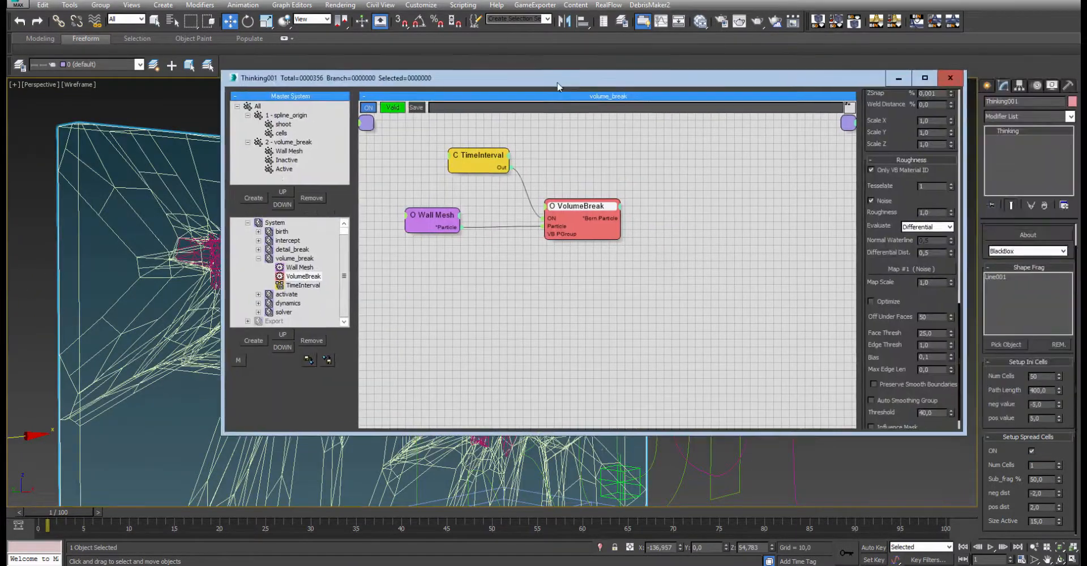
drag(910, 191, 913, 193)
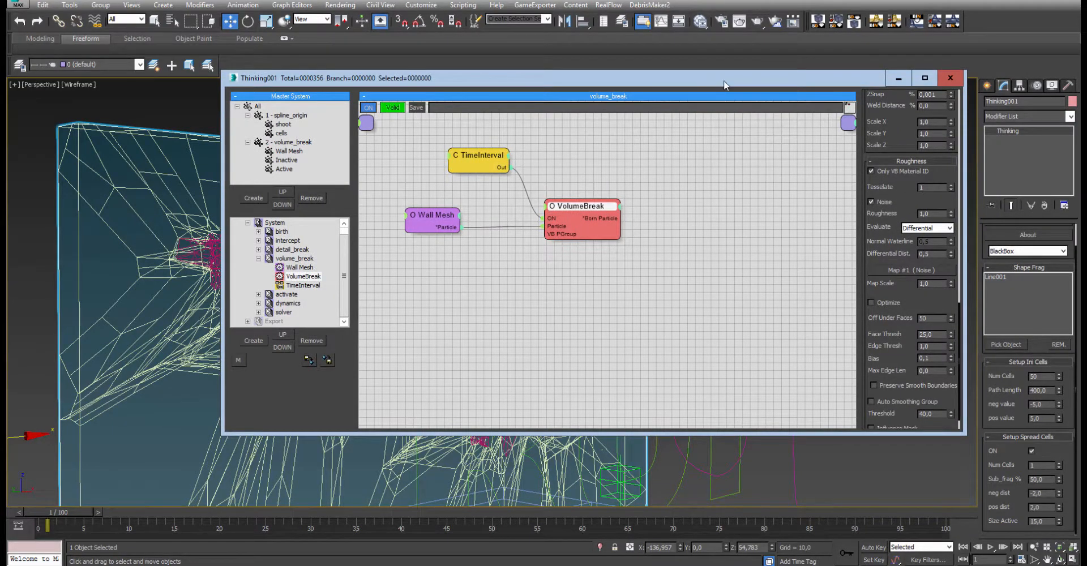
drag(724, 81, 919, 88)
drag(65, 507, 500, 521)
key(w)
key(F3)
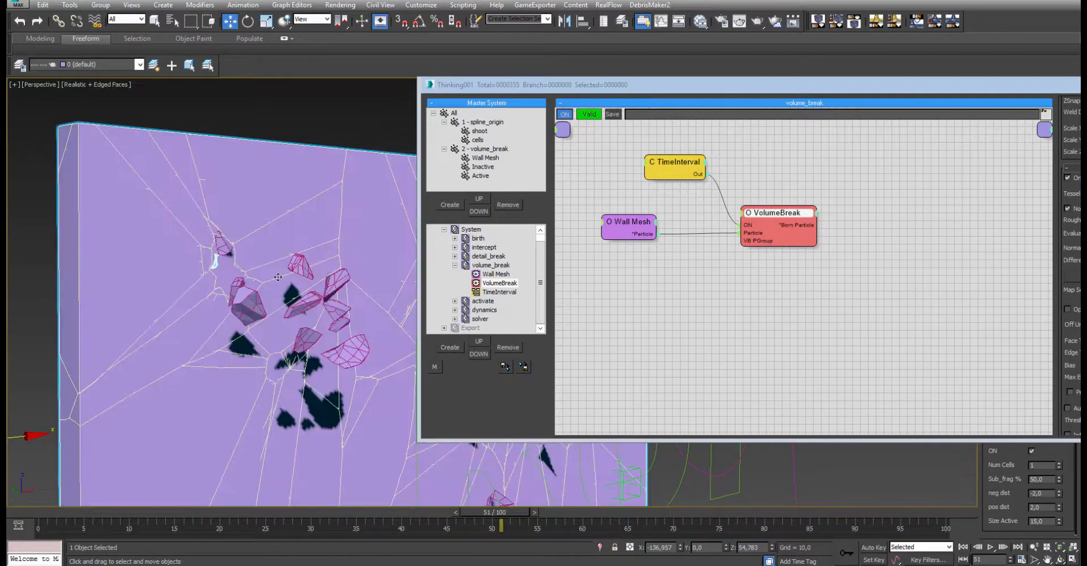
scroll(284, 297, up, 5)
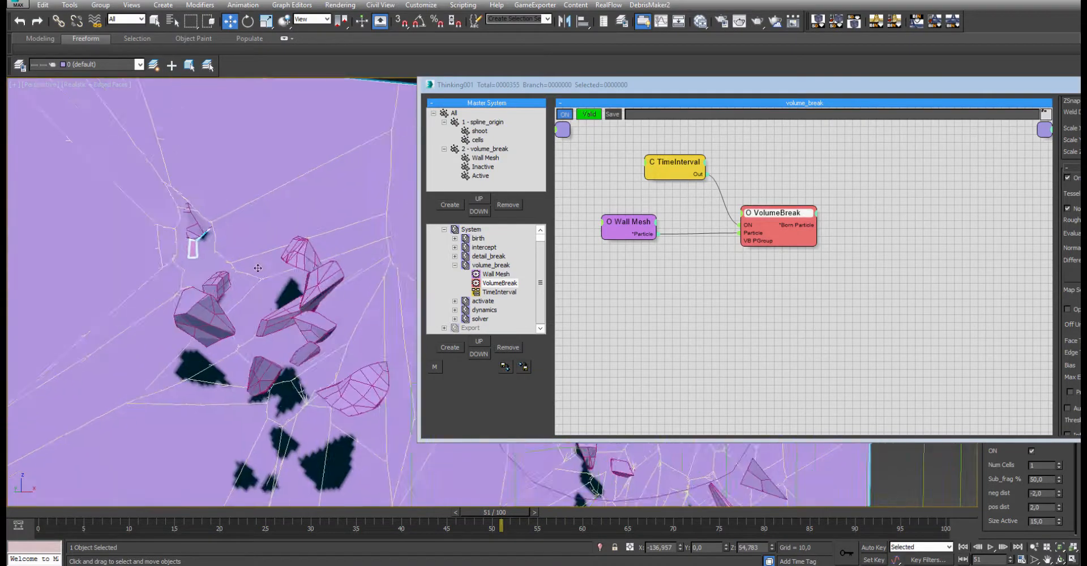
alt+middle_drag(369, 376, 317, 312)
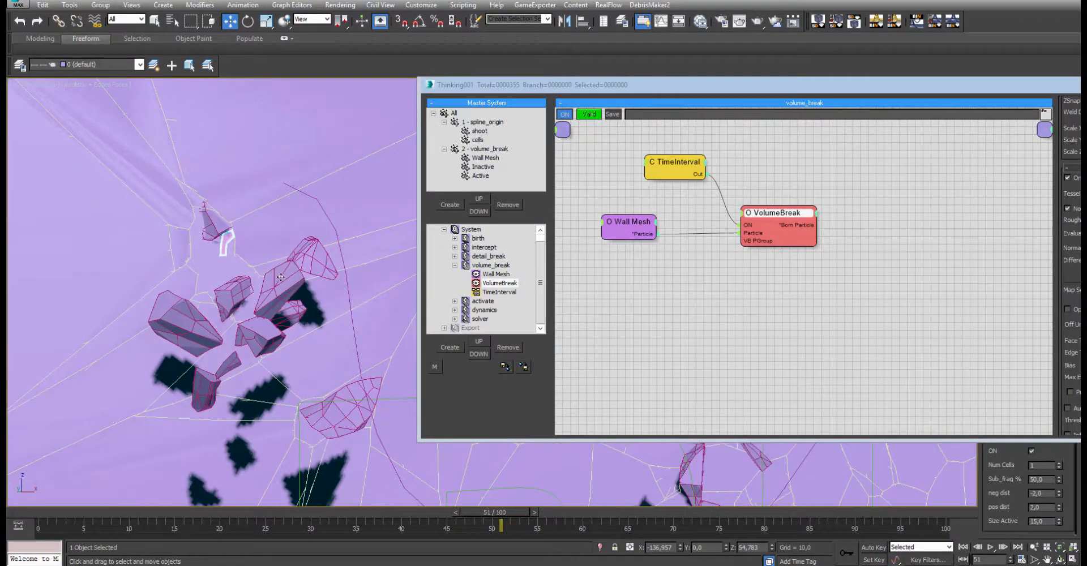
- Set the VolumeBreak operator's Tesselate to 0 and turn off its Noise roughness, checking the fragments in the viewport
drag(665, 89, 470, 64)
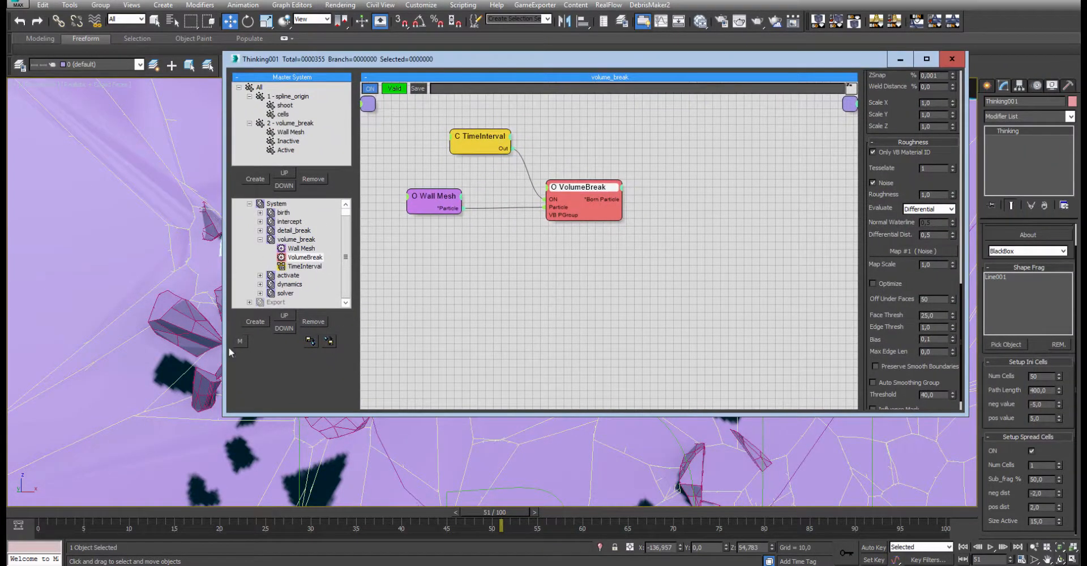
click(953, 171)
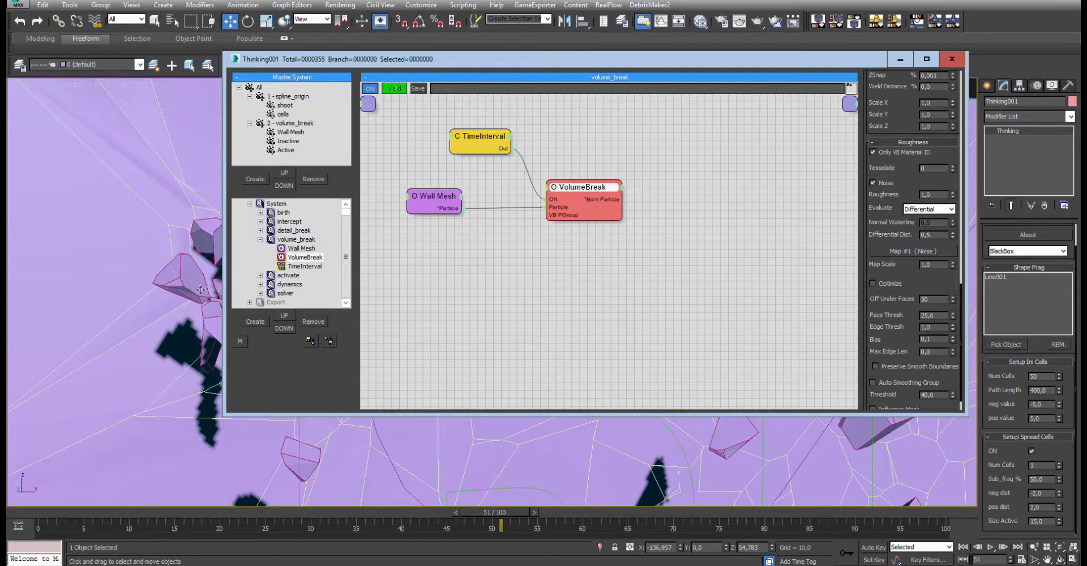
middle_drag(197, 253, 74, 271)
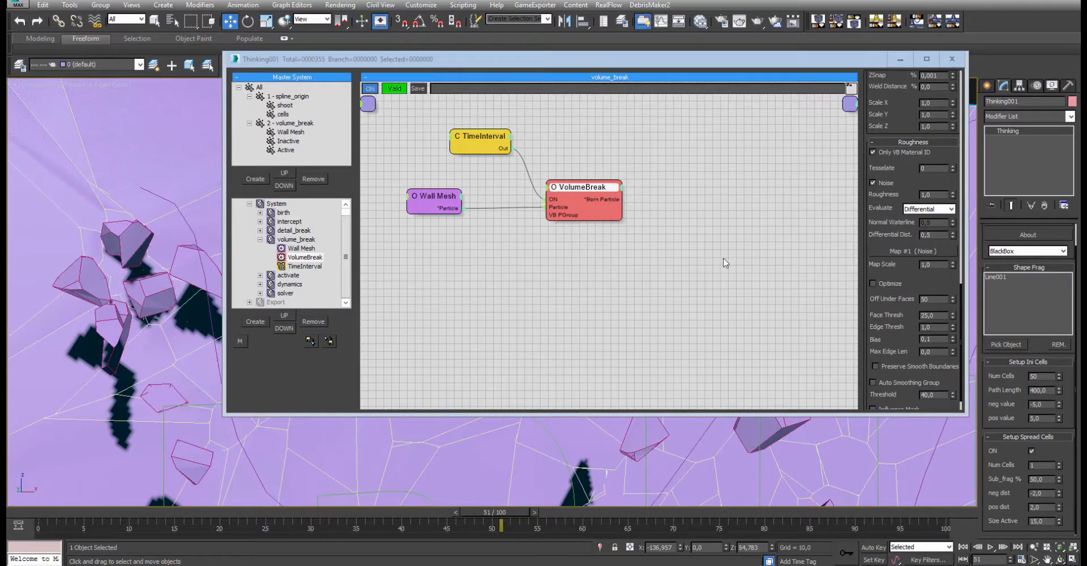
click(881, 183)
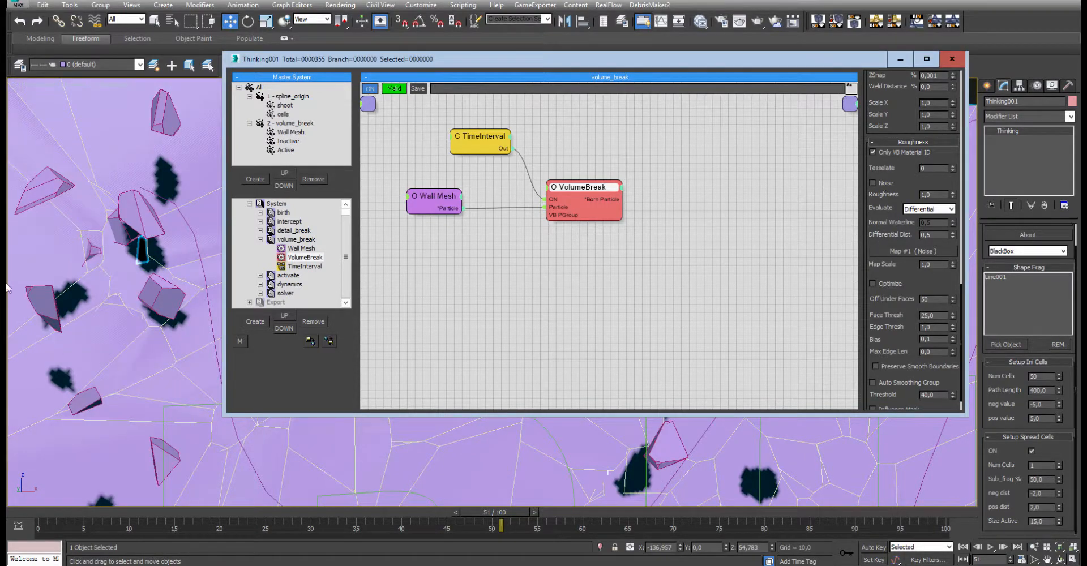
scroll(150, 254, down, 5)
middle_drag(183, 308, 158, 327)
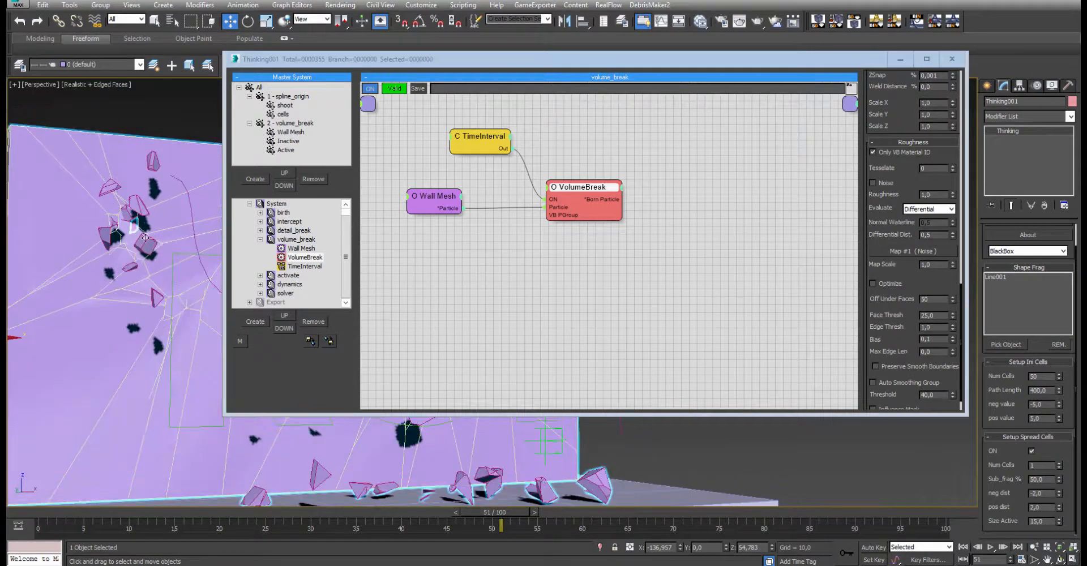
- Return to frame 0, minimise the Thinking Particles window and play the animation to watch the fragments without roughness
click(38, 519)
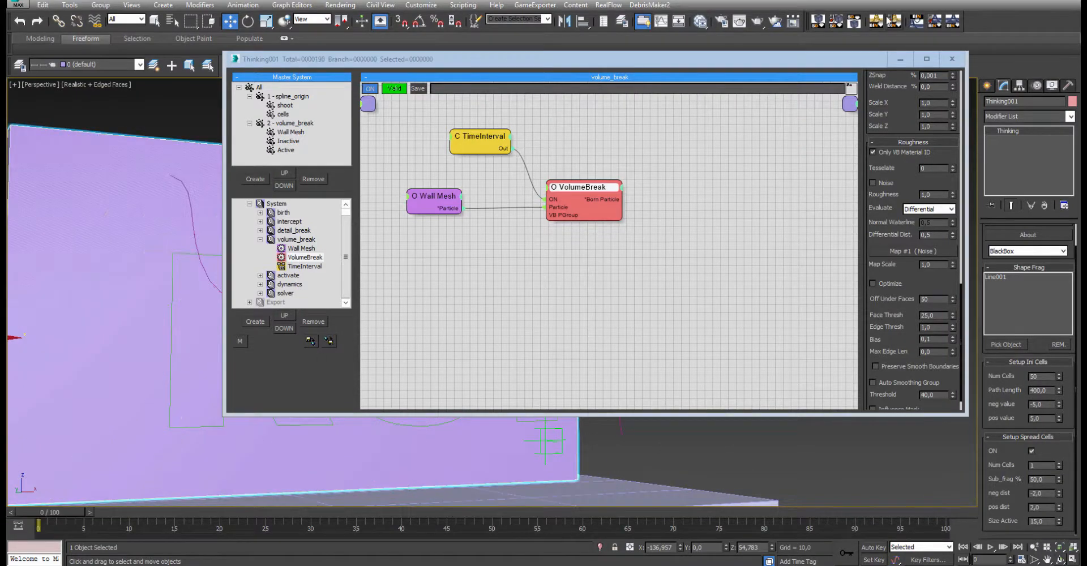
click(906, 60)
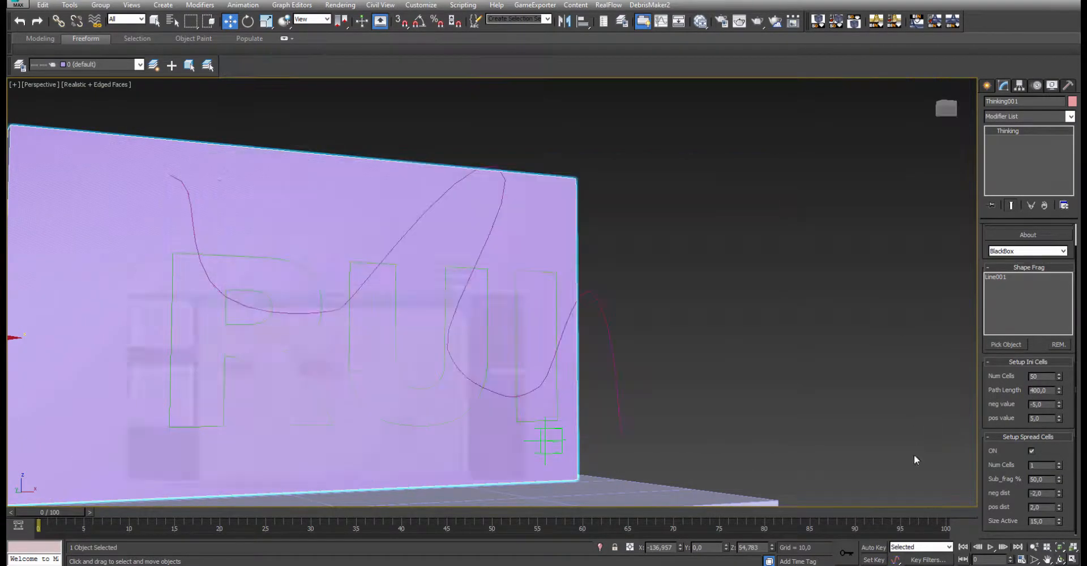
click(990, 547)
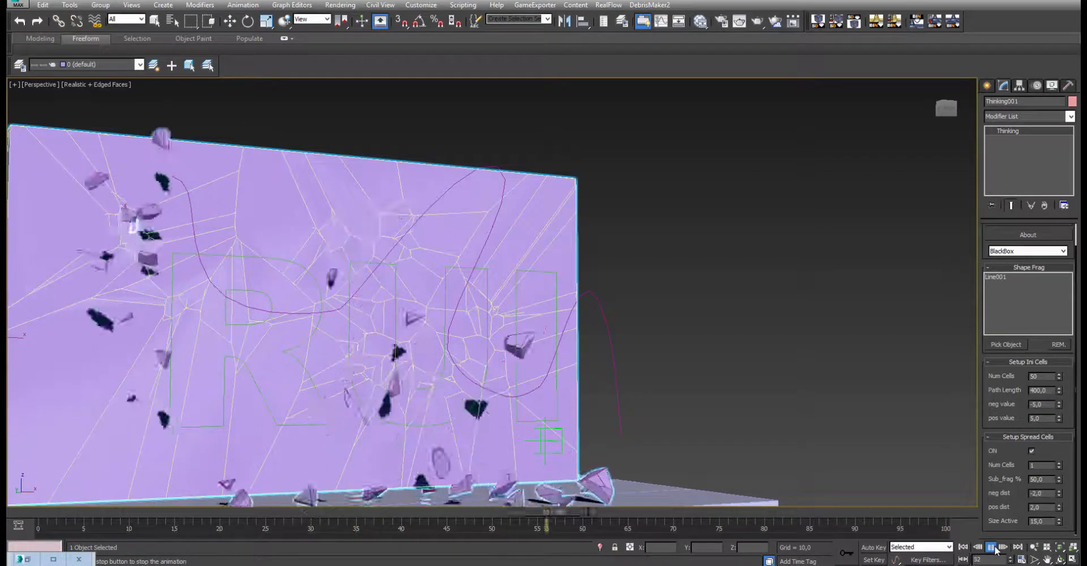
click(991, 546)
key(w)
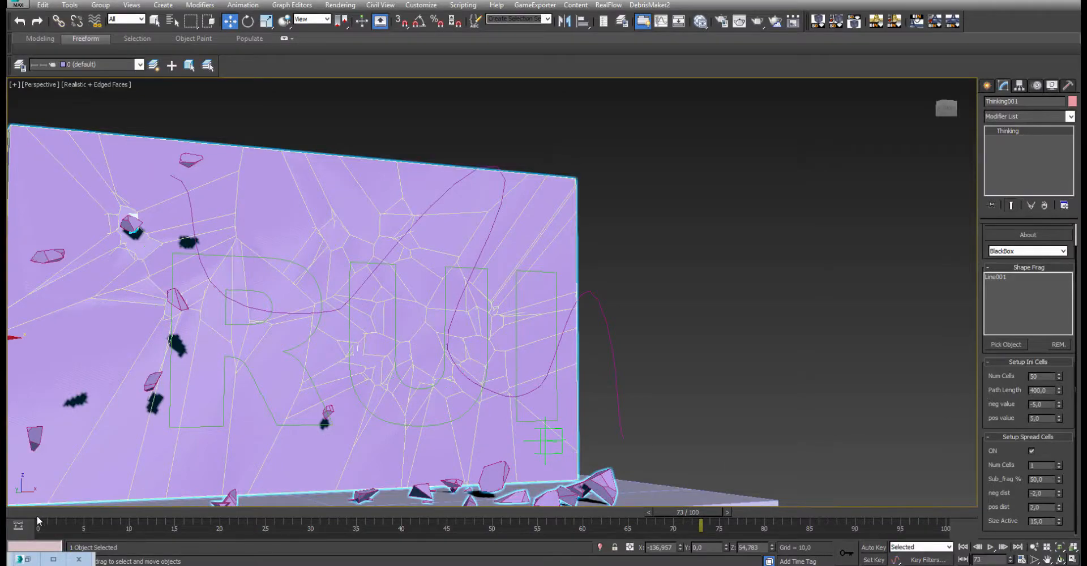
- Rewind to frame 0, restore the Thinking Particles window, and set VolumeBreak's Tesselate to 1 with Noise turned on
click(38, 516)
click(53, 559)
drag(834, 1, 710, 121)
drag(891, 299, 902, 74)
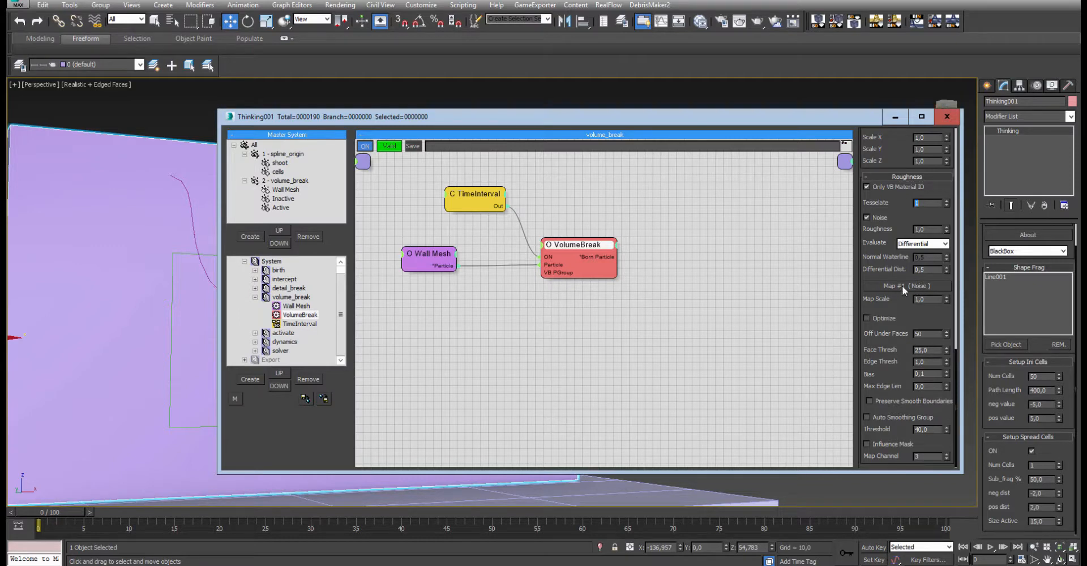
- Minimise the Thinking Particles window, scrub to frame 3 and play the animation to watch the roughened fragments
click(895, 118)
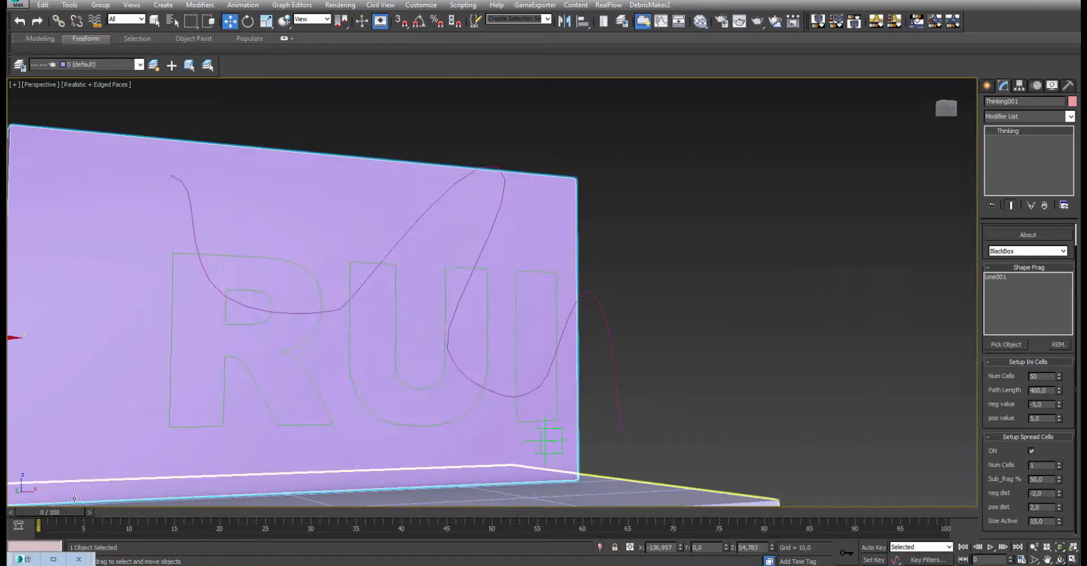
drag(65, 512, 89, 514)
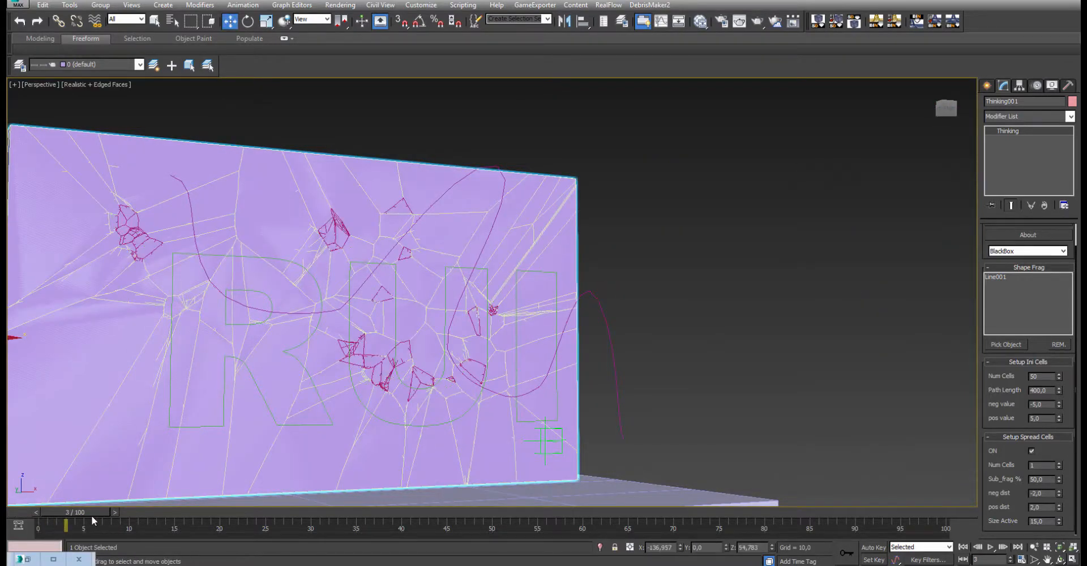
click(989, 548)
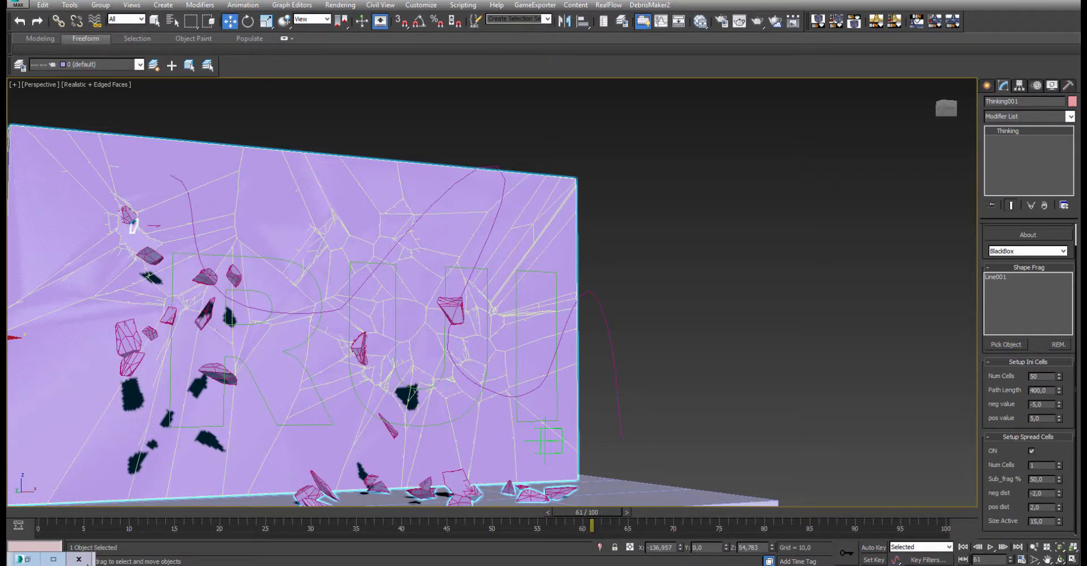
- Restore the Thinking Particles window over the viewport, collapse volume_break in the dynamics tree and open the activate network
click(20, 561)
click(52, 560)
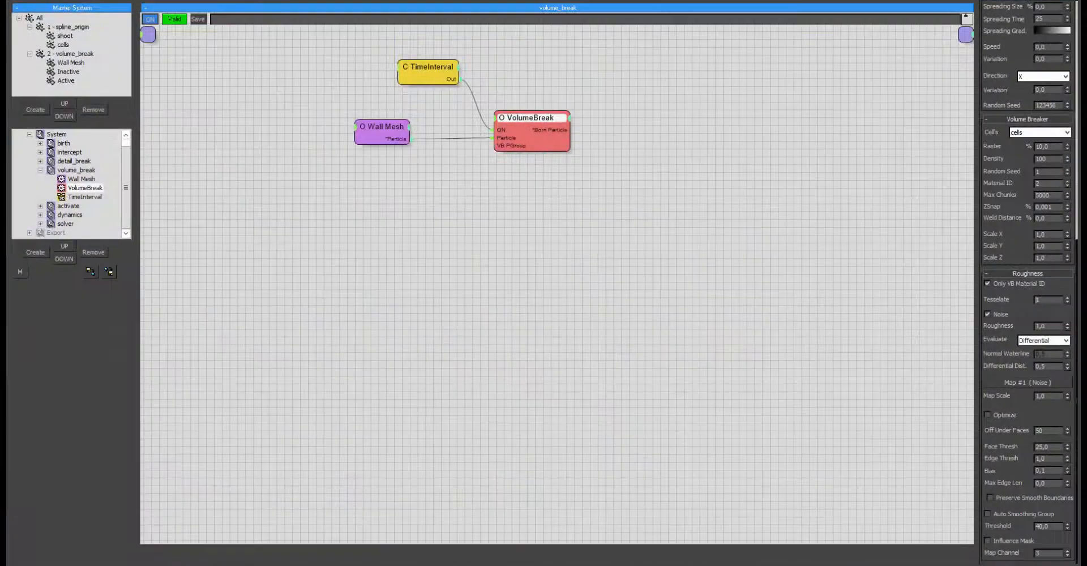
drag(657, 1, 626, 120)
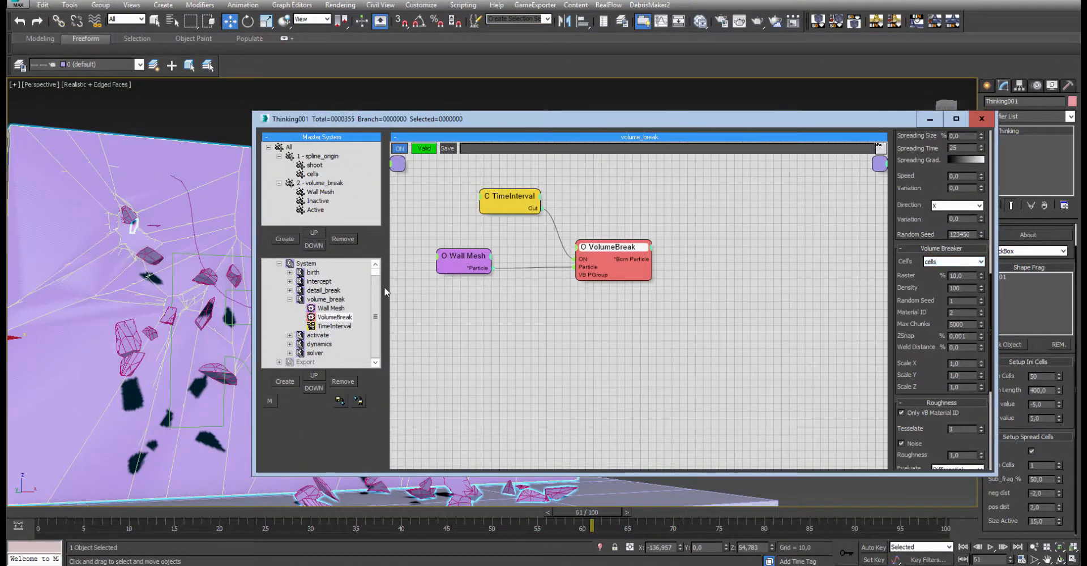
click(289, 299)
click(317, 317)
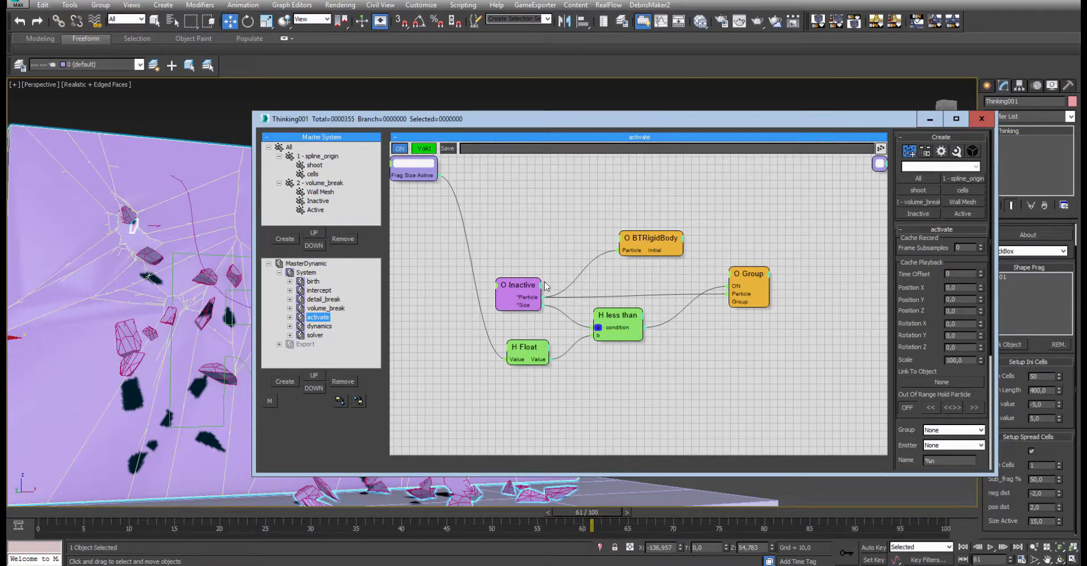
- Examine the activate network's Inactive, less than, Float and Group nodes together with the Size Active parameter
mouse_move(529, 287)
mouse_down()
mouse_move(541, 276)
mouse_move(537, 285)
mouse_up()
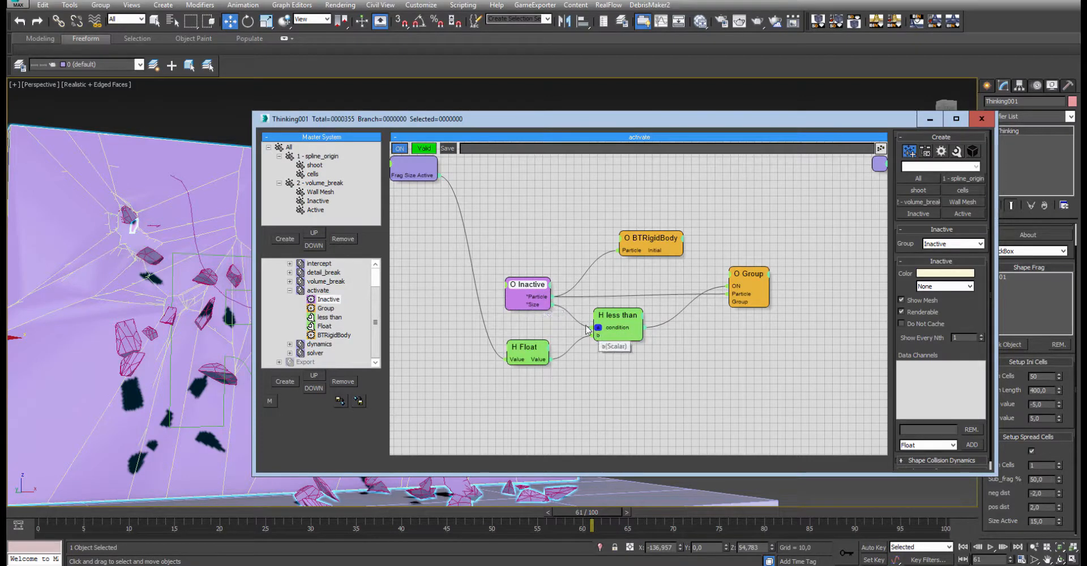
click(615, 320)
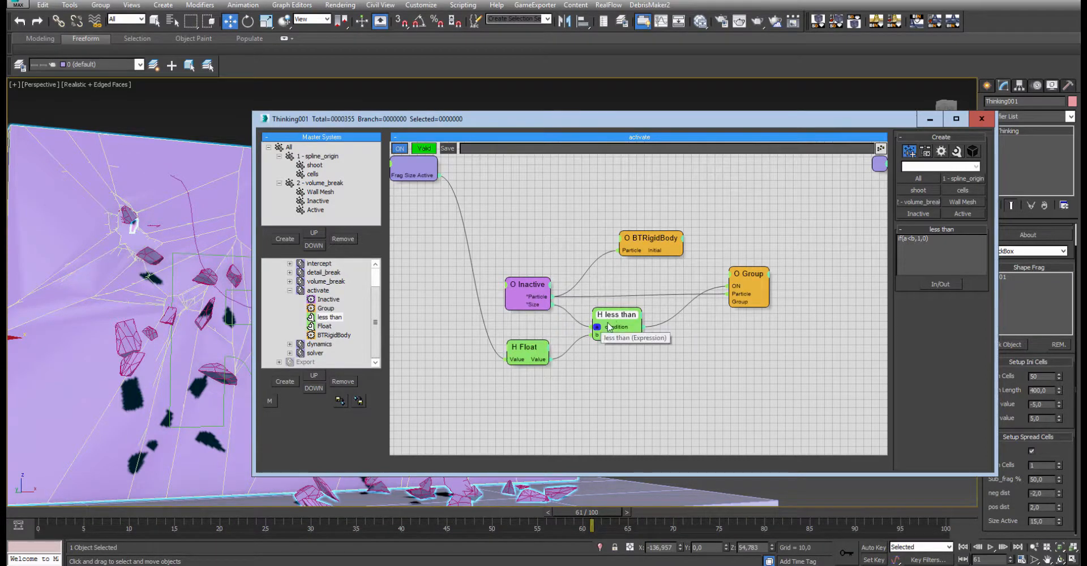
drag(612, 318, 616, 315)
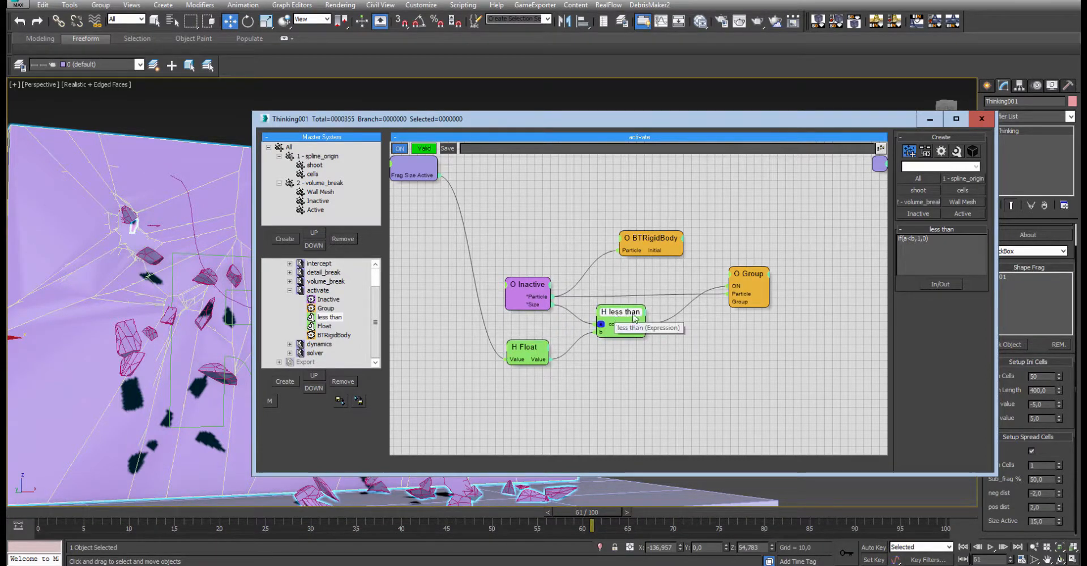
mouse_move(534, 342)
mouse_down()
mouse_move(550, 350)
mouse_move(566, 324)
mouse_move(539, 332)
mouse_up()
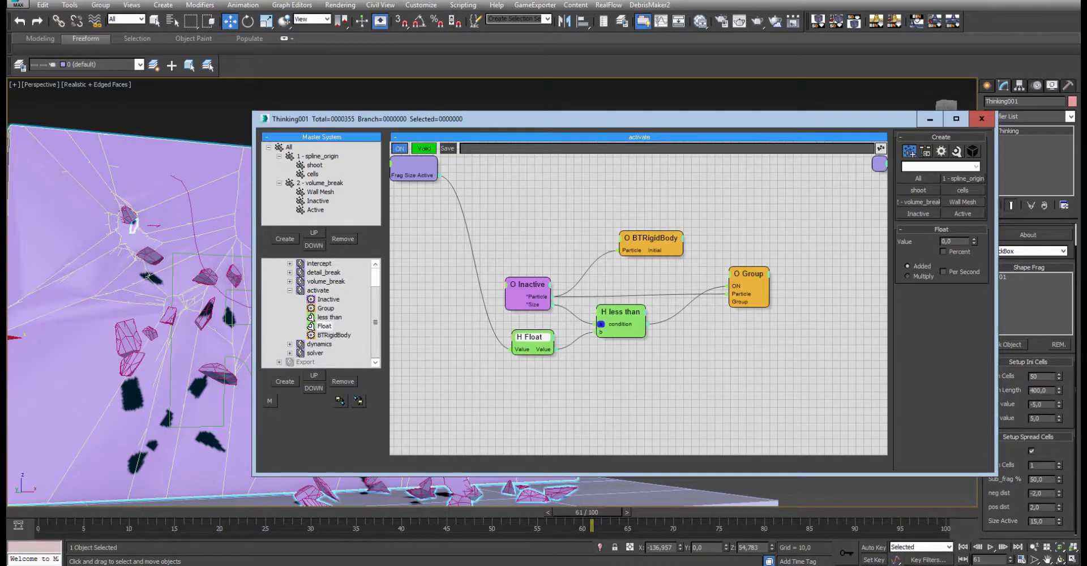
click(1018, 443)
double_click(1040, 520)
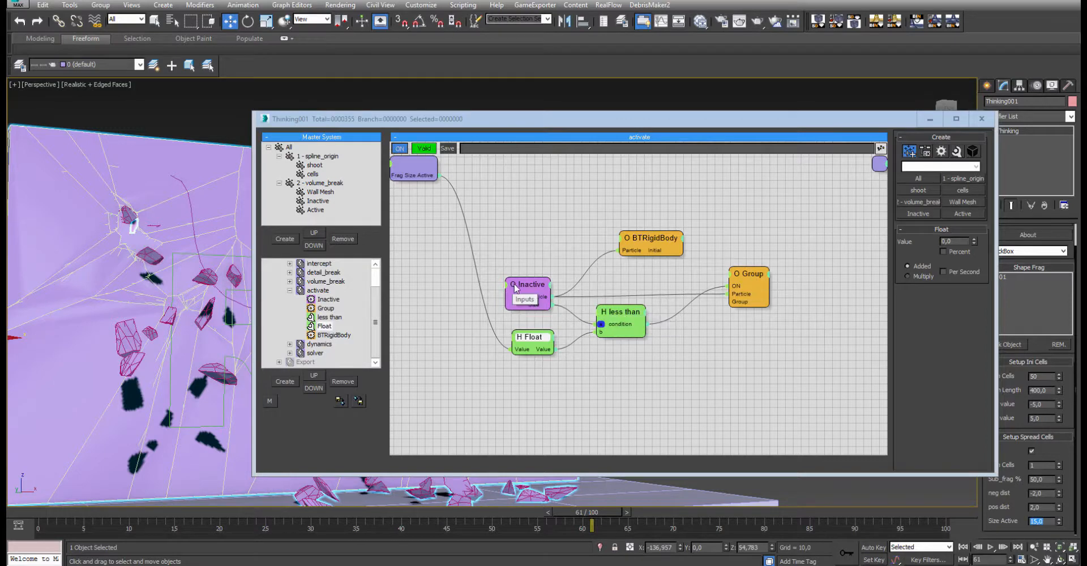
click(630, 320)
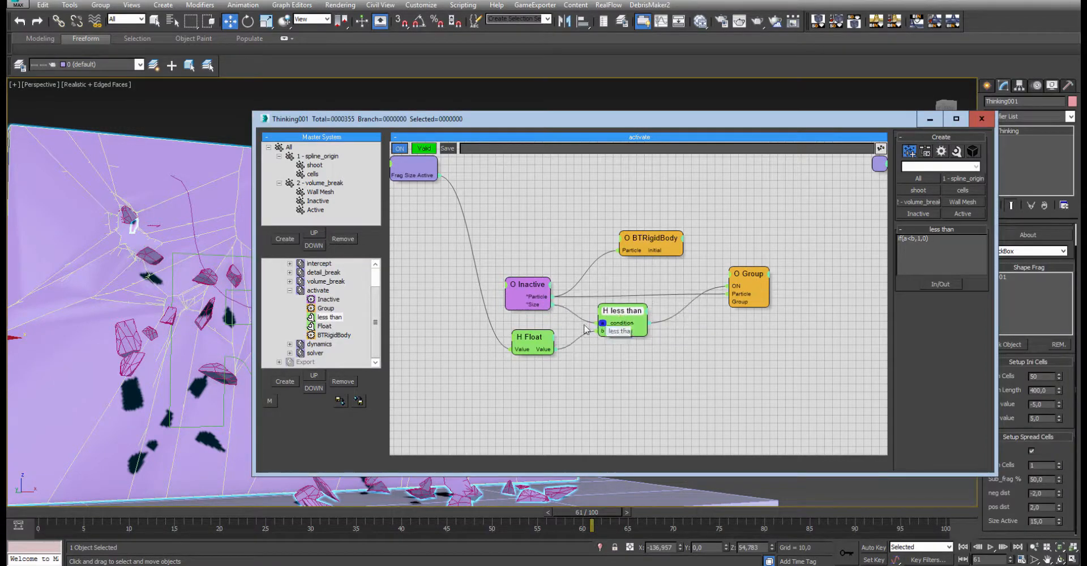
click(736, 285)
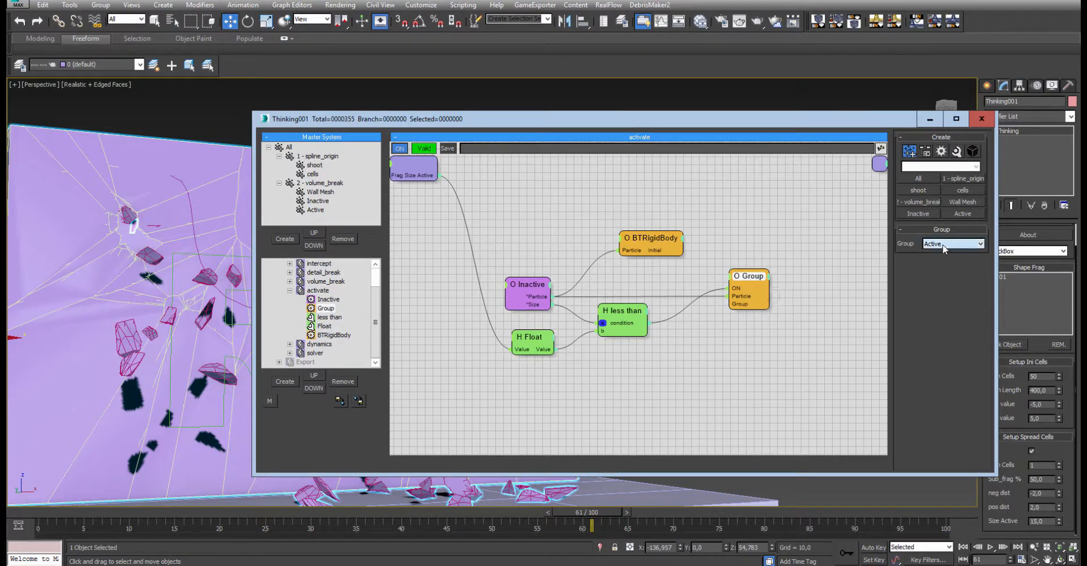
- Go to frame 1, set Size Active to 5 and move the Thinking Particles window aside to uncover the wall
click(63, 511)
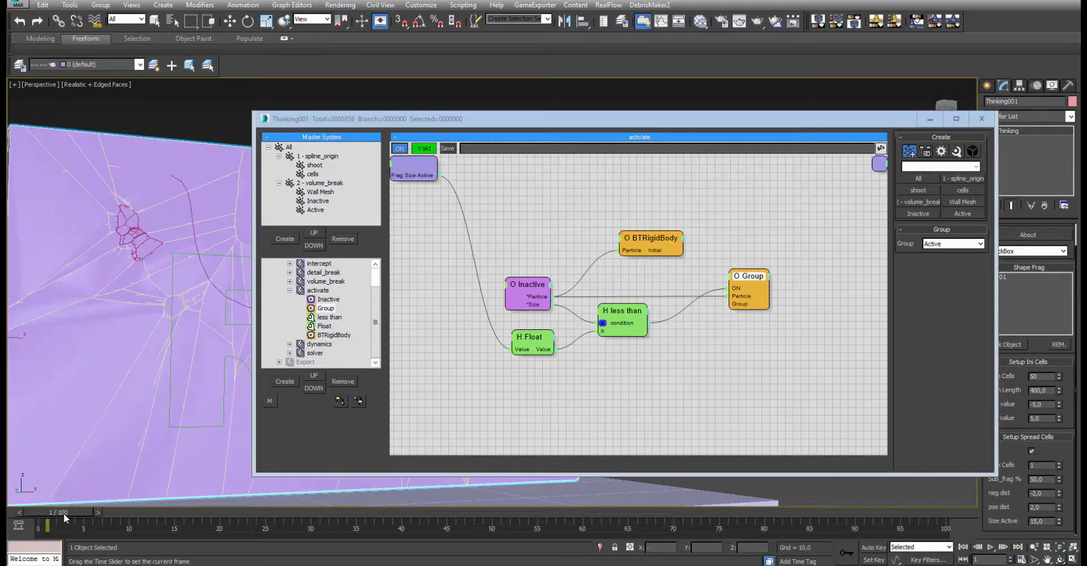
key(w)
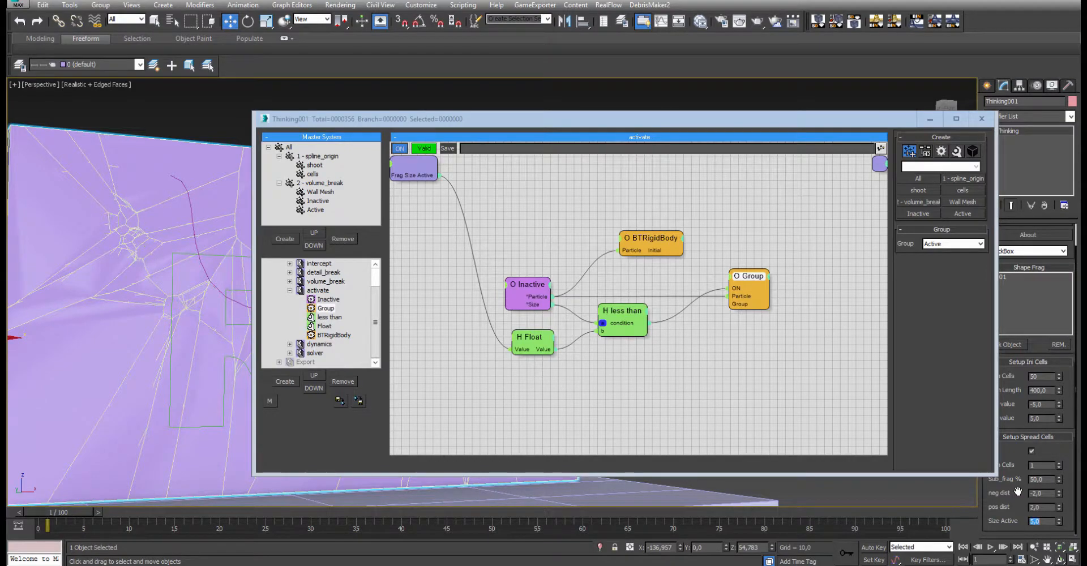
drag(622, 120, 857, 105)
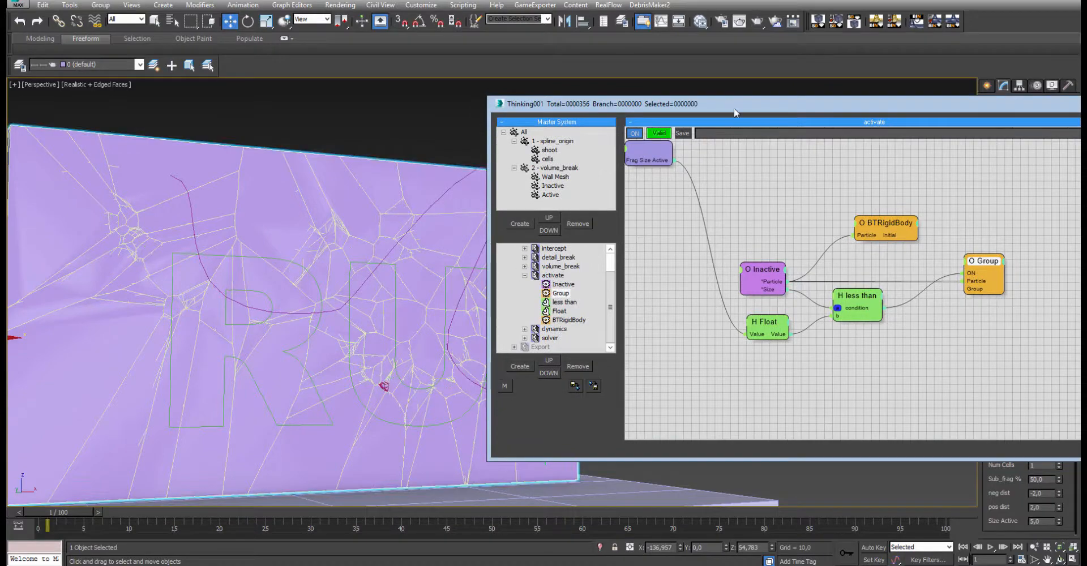
- Move the Thinking Particles window off the parameters, set Size Active to 100 and play the animation up to frame 61
drag(734, 108, 547, 41)
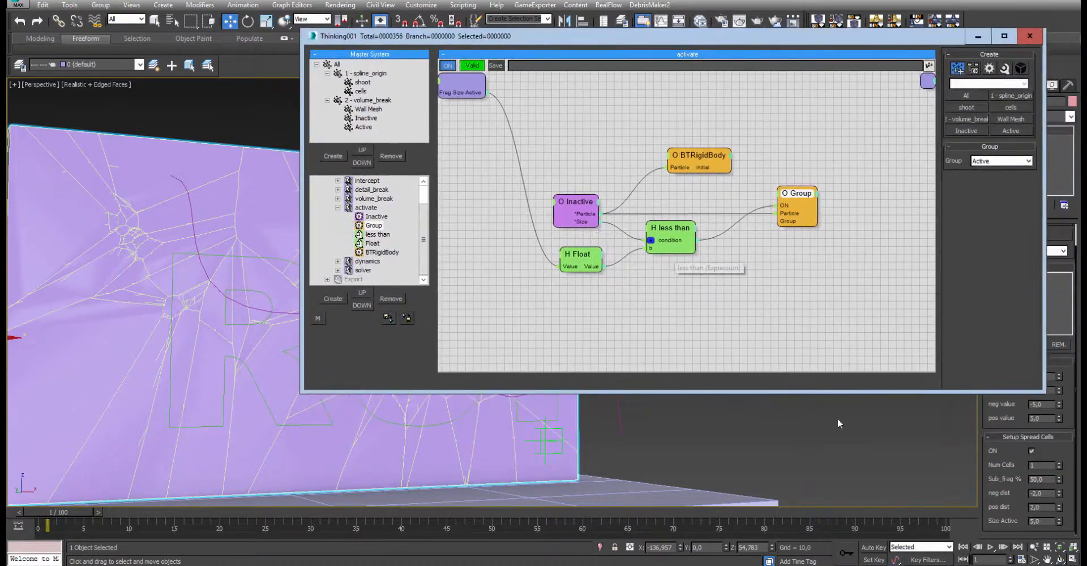
double_click(1045, 522)
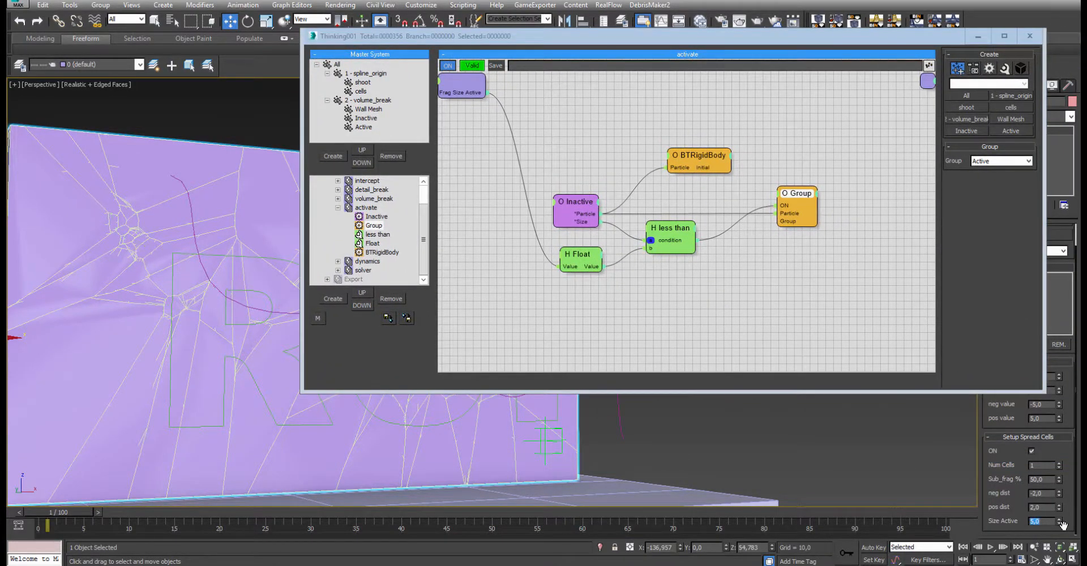
text(10)
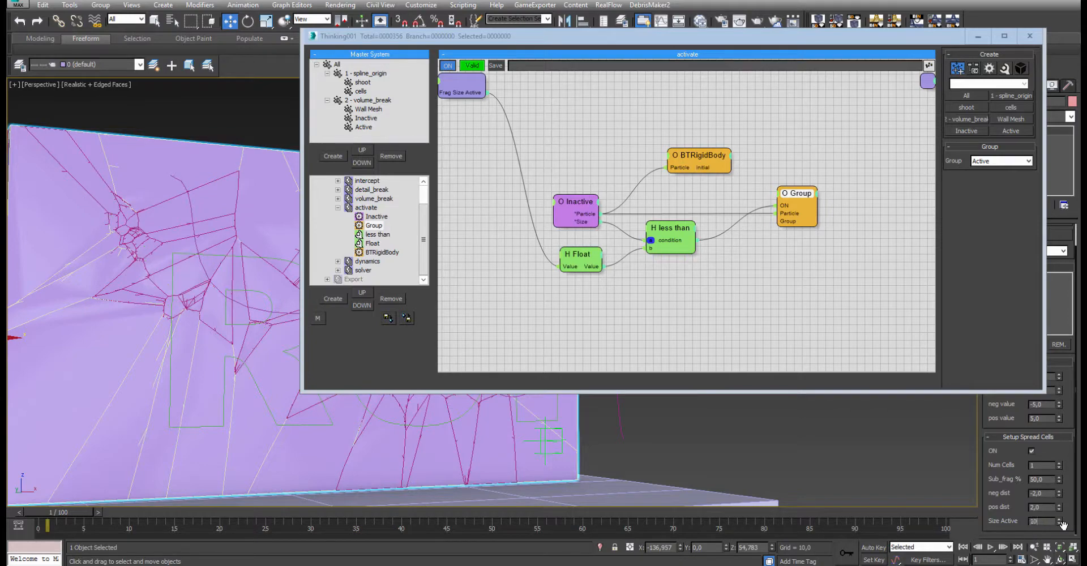
text(0)
key(Return)
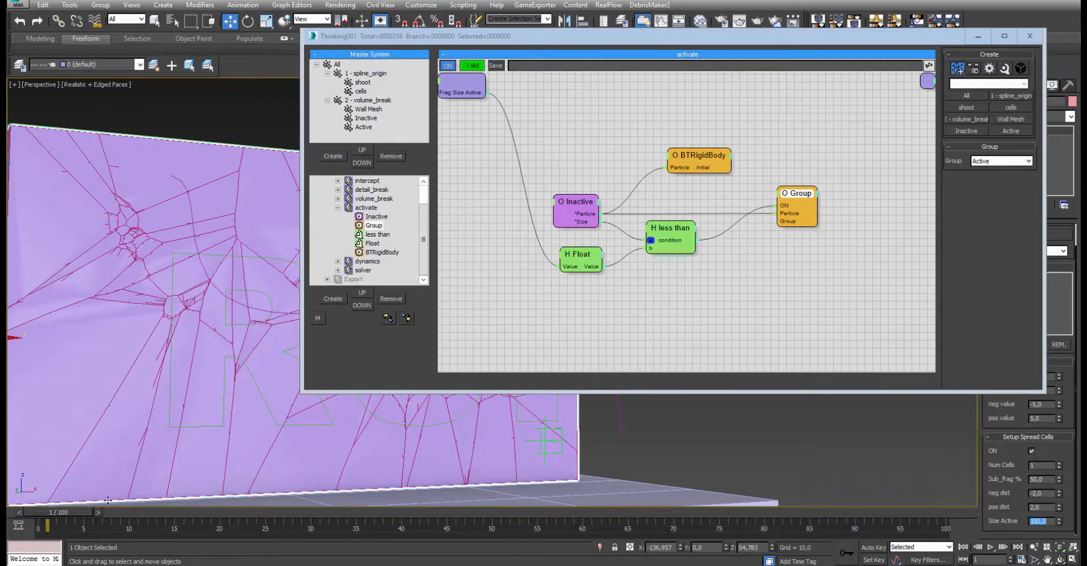
click(990, 547)
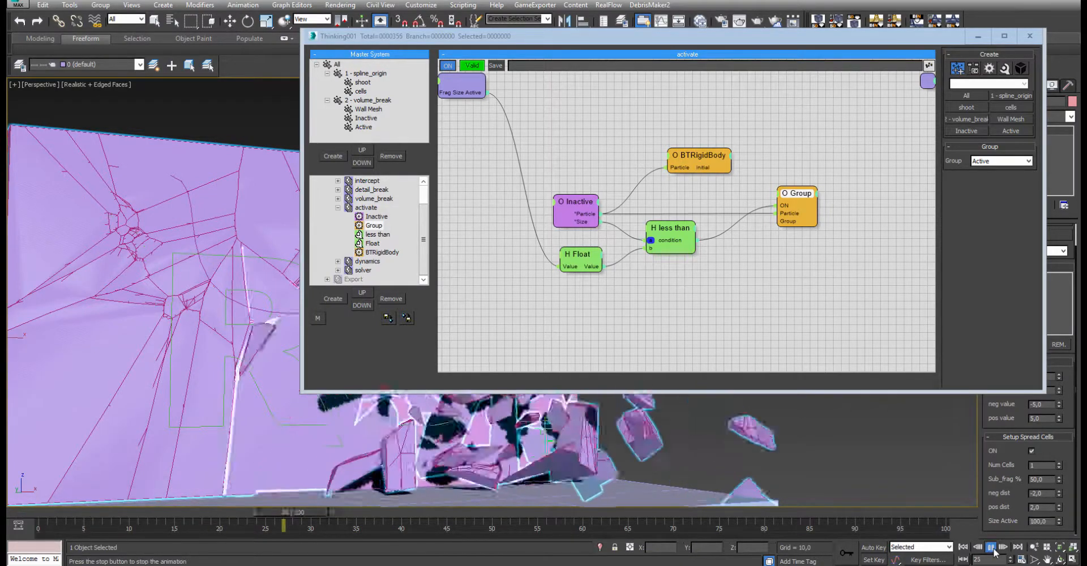
click(992, 549)
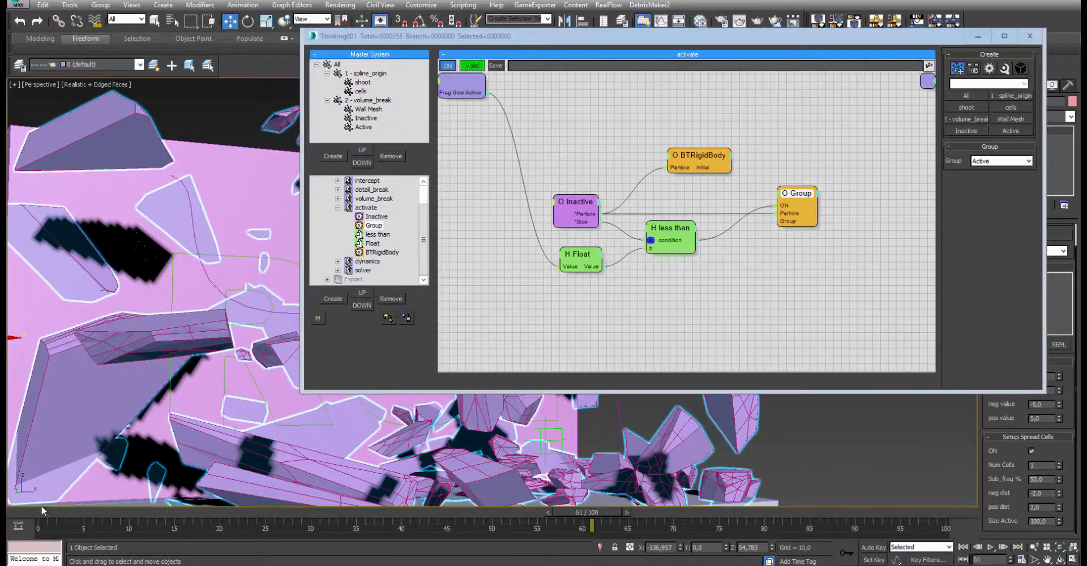
- Hide the unbroken wall object that overlaps the fragments and scrub back to frame 0
click(235, 169)
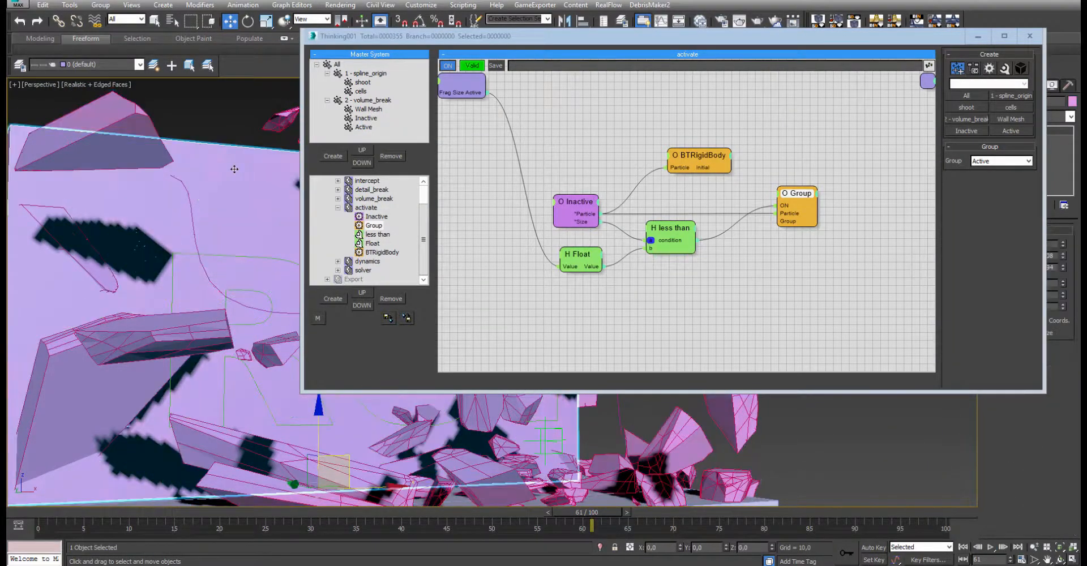
right_click(235, 169)
click(265, 137)
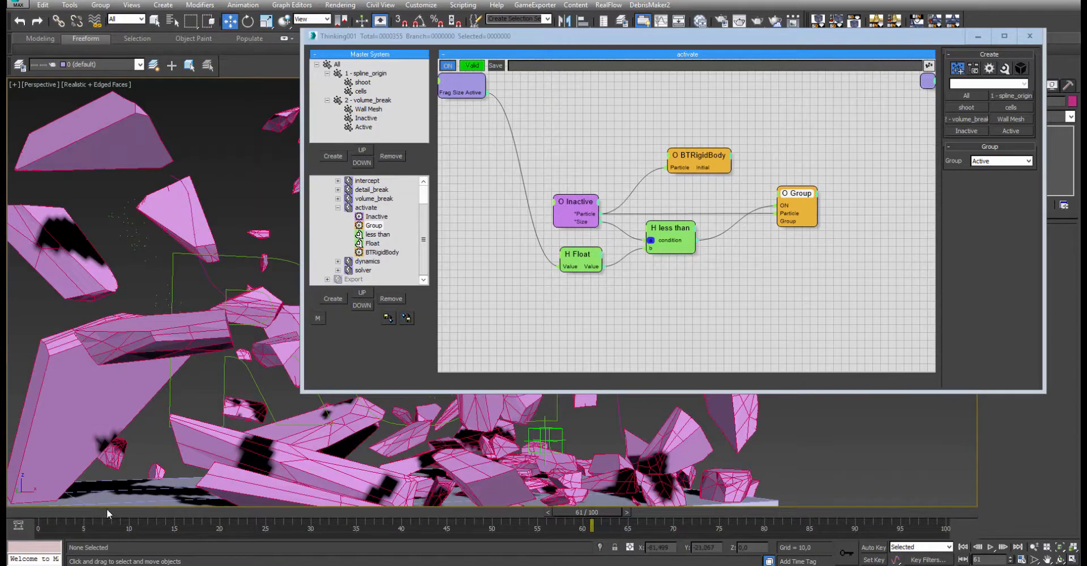
drag(96, 512, 8, 512)
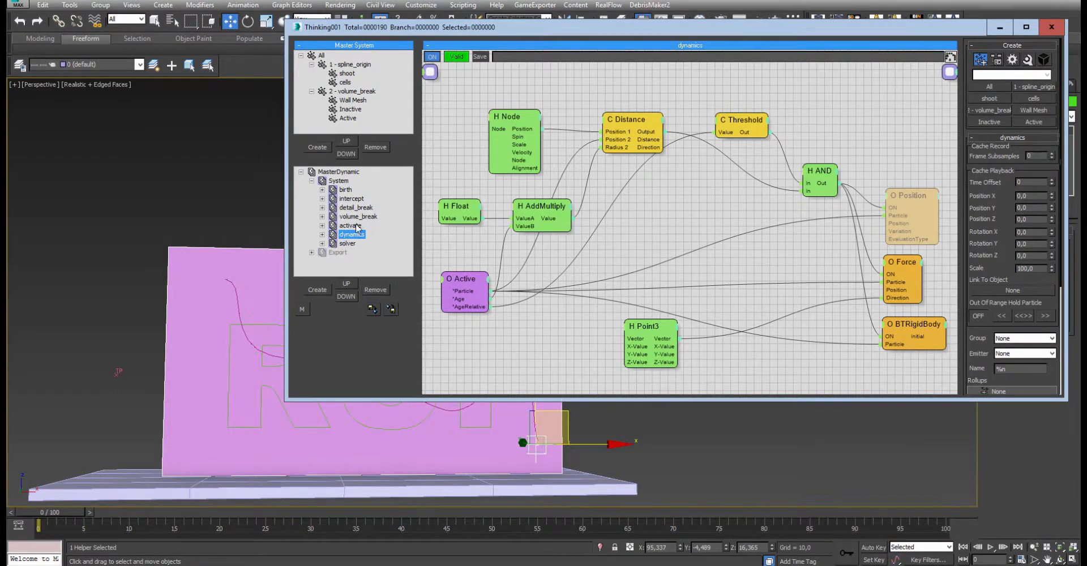
- Show the wall beneath the Thinking Particles window in a wider angled view and inspect the BTRigidBody settings in the dynamics network
drag(570, 33, 532, 14)
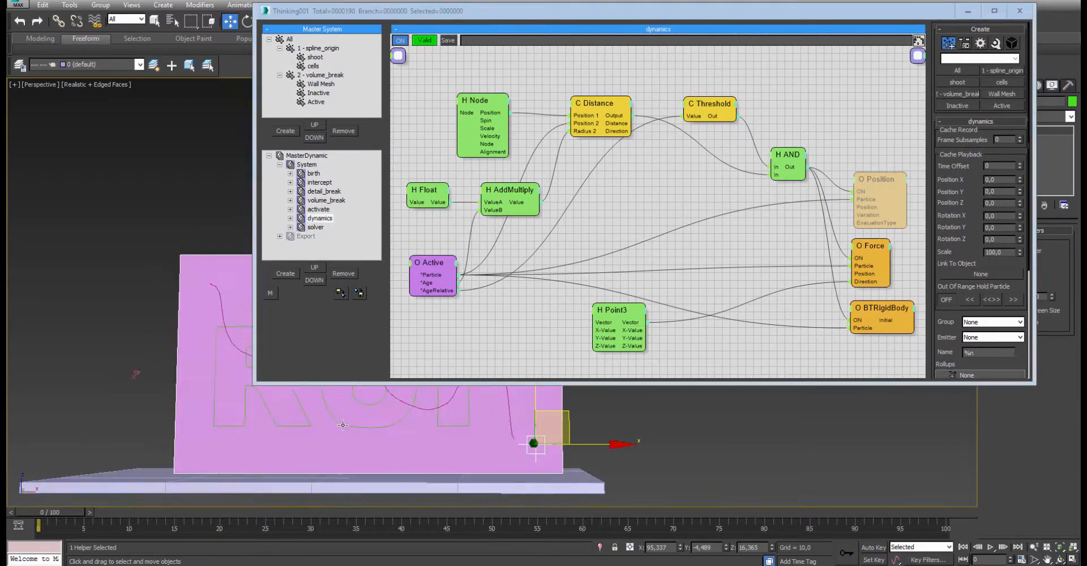
middle_drag(321, 426, 374, 472)
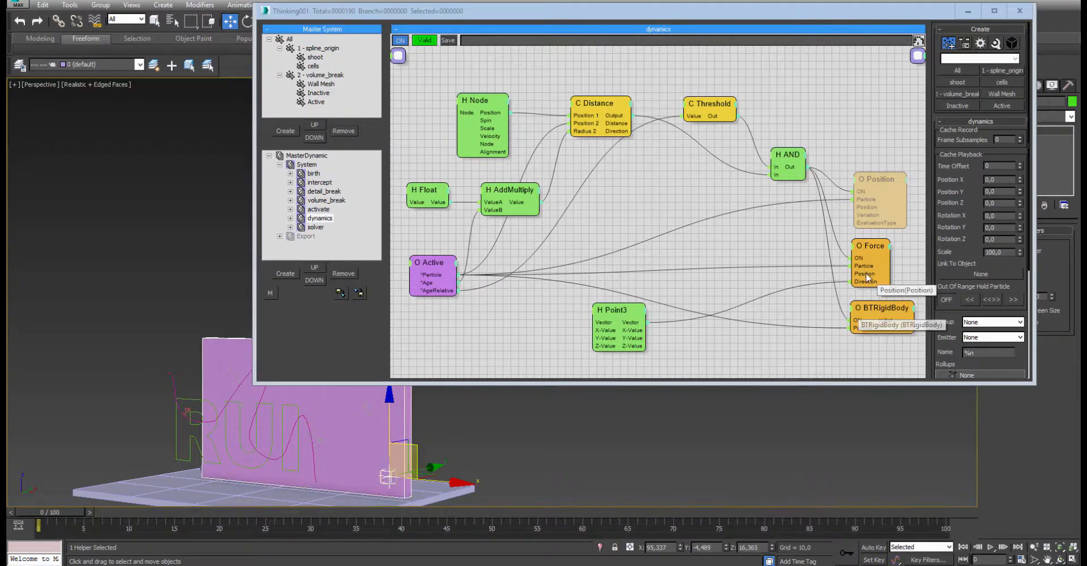
click(877, 310)
drag(874, 309, 875, 304)
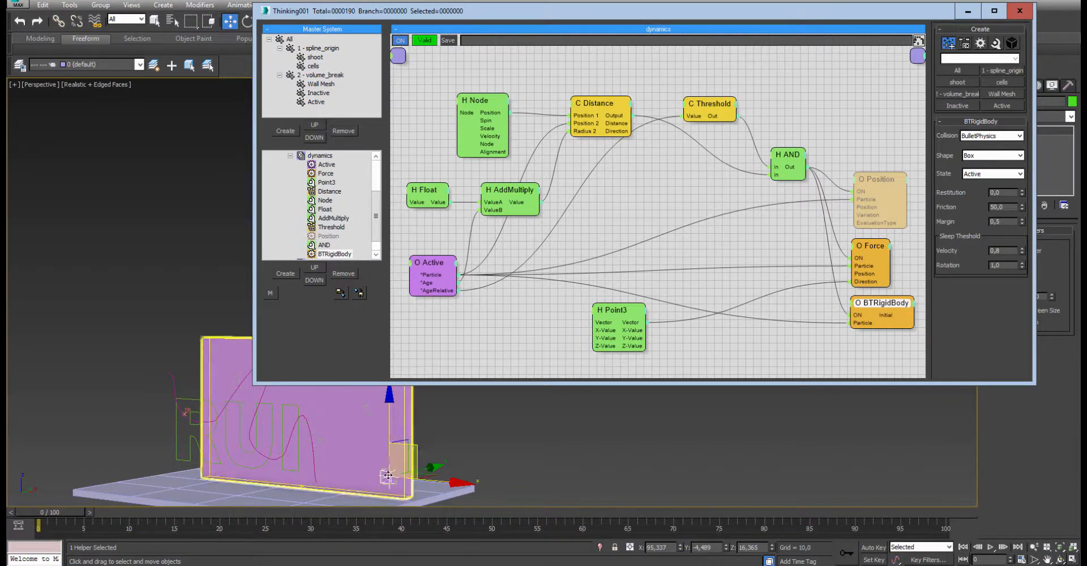
drag(884, 305, 883, 306)
click(290, 155)
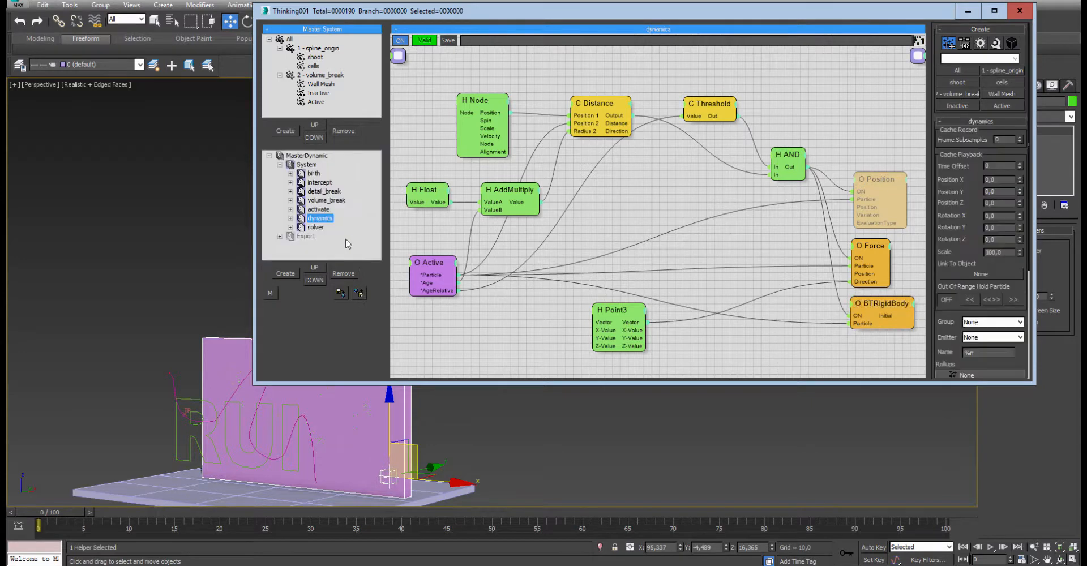
- Open the solver network, inspect its BulletPhysics node and scrub to frame 32 to watch the collapse
click(317, 227)
click(719, 118)
drag(719, 118, 686, 146)
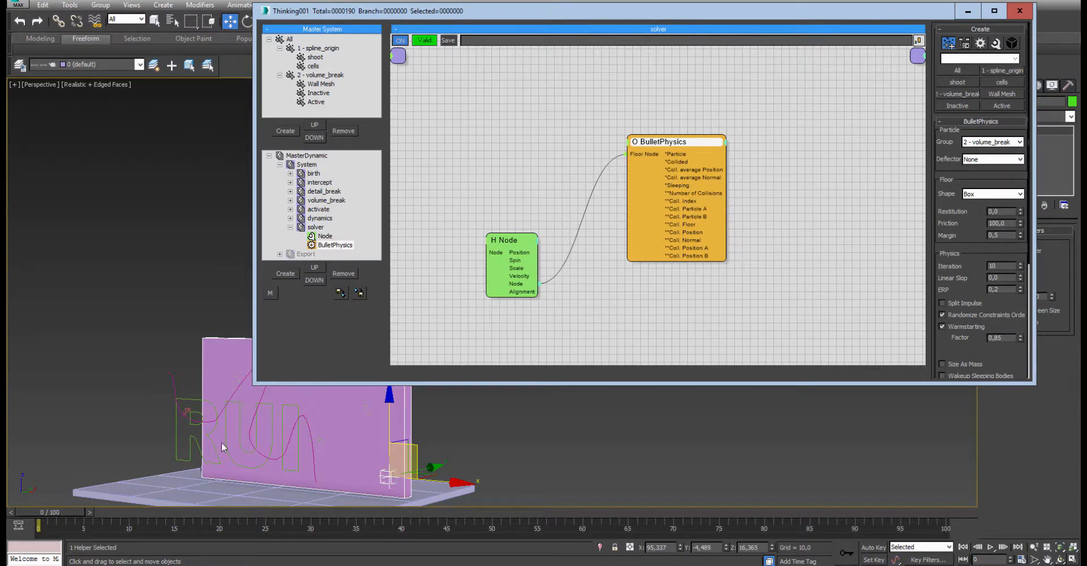
click(89, 512)
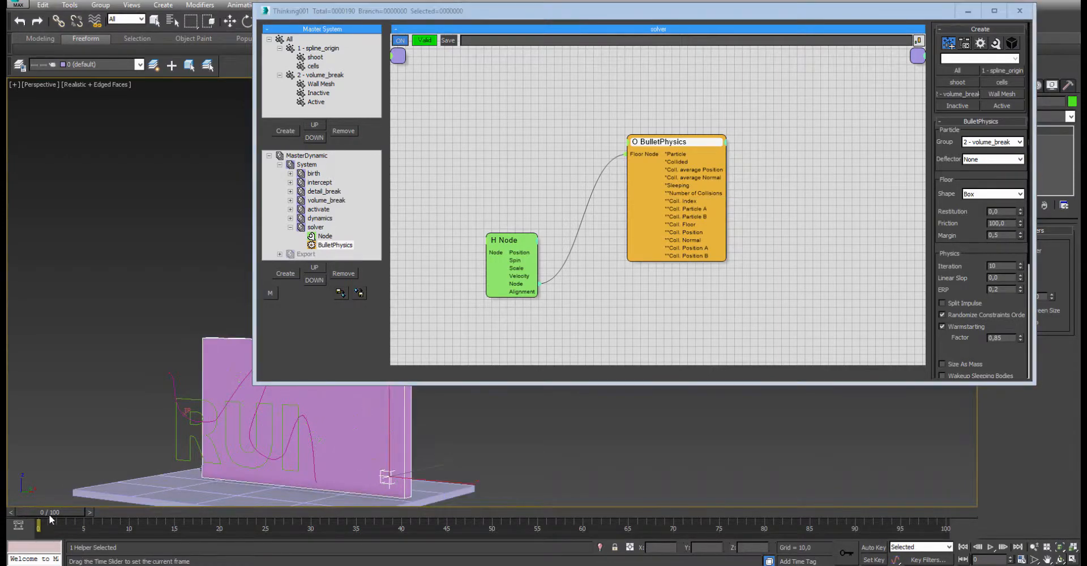
drag(61, 514, 70, 514)
drag(90, 516, 329, 518)
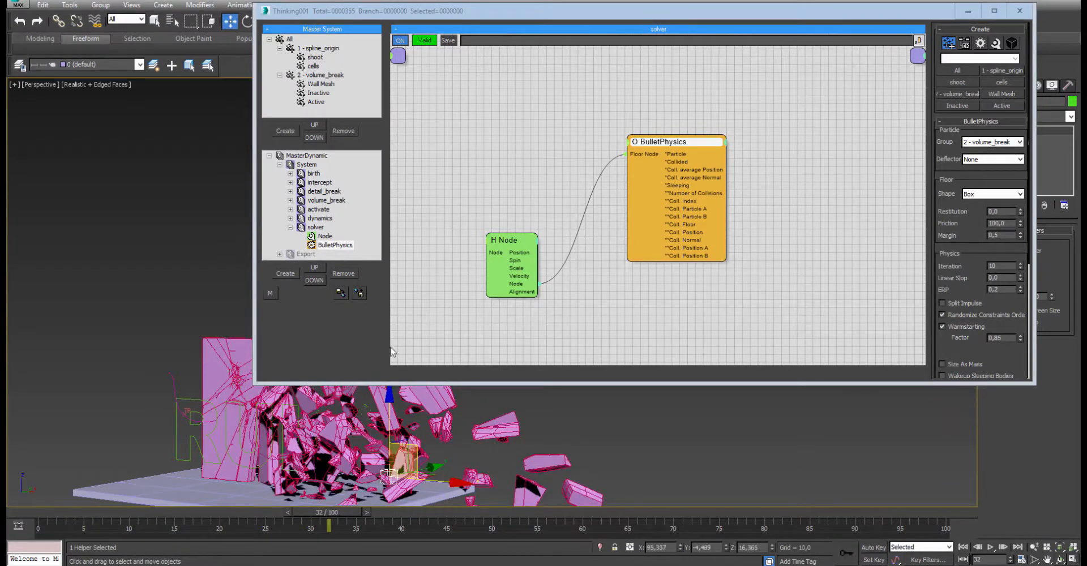
- Reopen the dynamics network and rearrange its Node, Distance, AddMultiply and Float nodes to make their wiring easier to follow
click(315, 218)
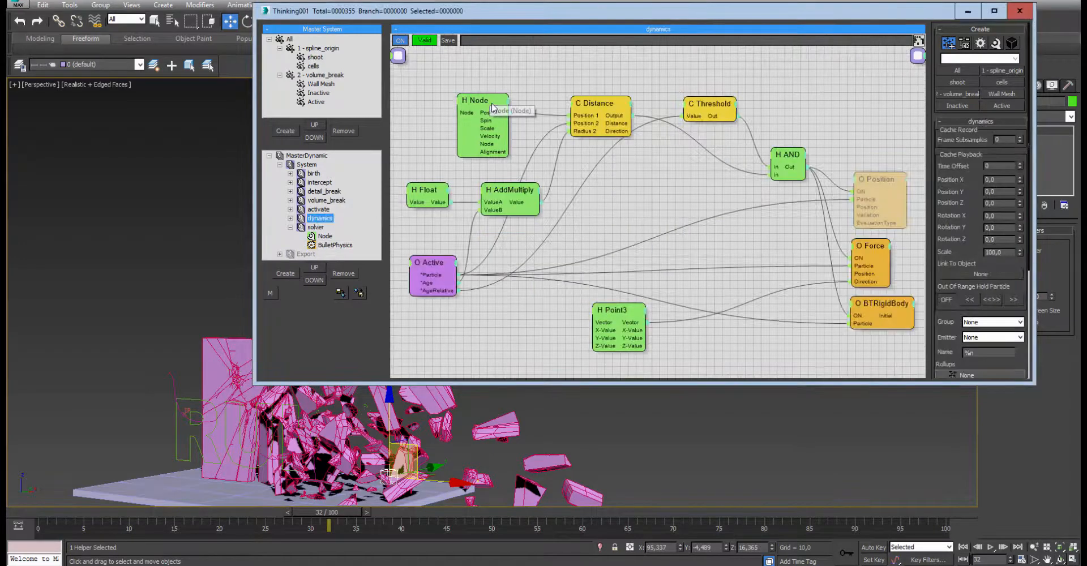
click(480, 78)
drag(480, 78, 475, 72)
drag(602, 108, 600, 92)
drag(600, 201, 526, 151)
drag(433, 194, 433, 163)
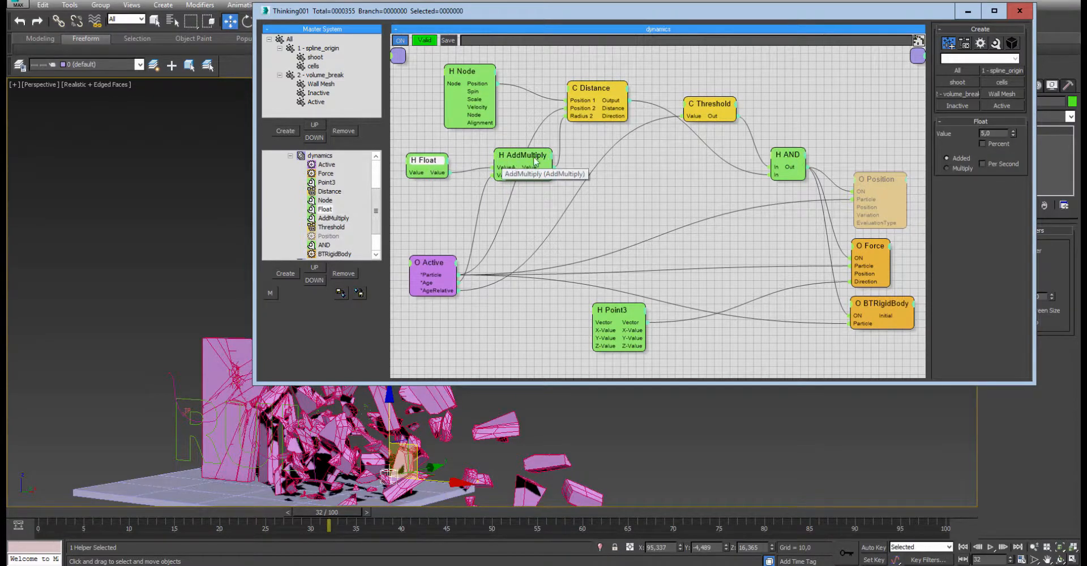
drag(604, 86, 636, 77)
drag(529, 159, 506, 164)
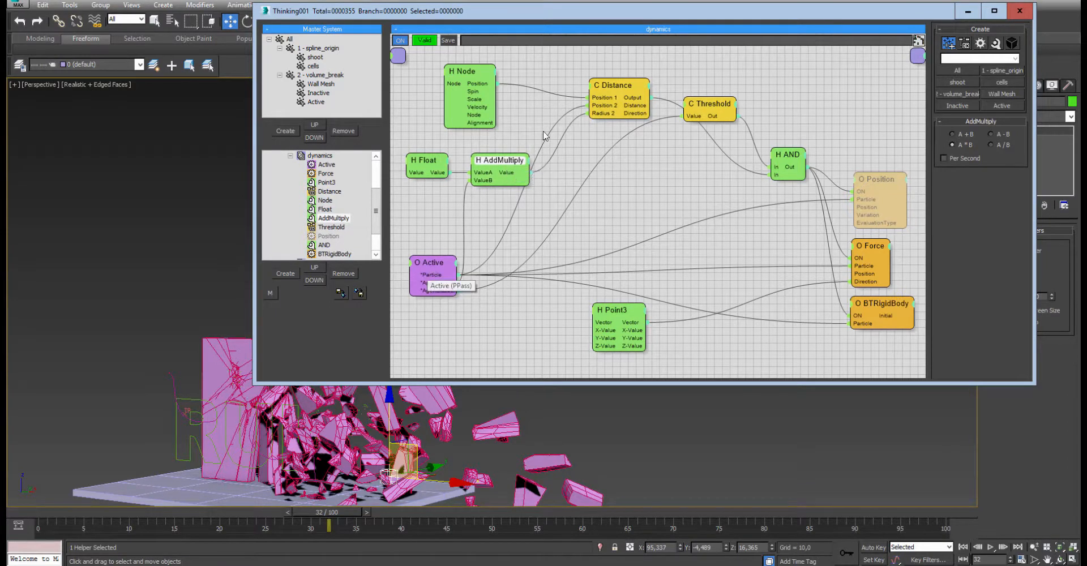
drag(630, 87, 627, 88)
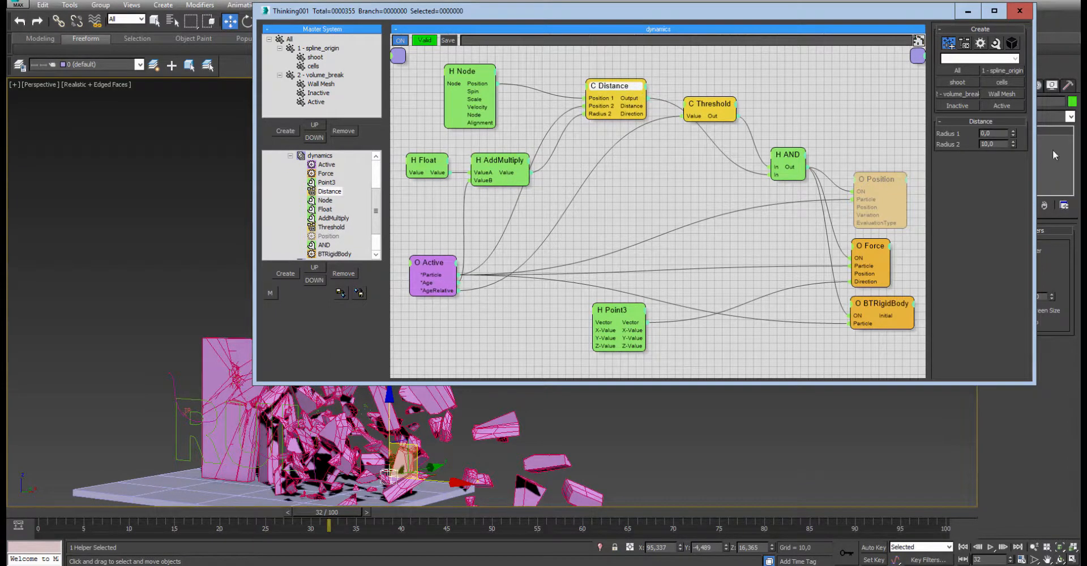
drag(440, 172, 421, 157)
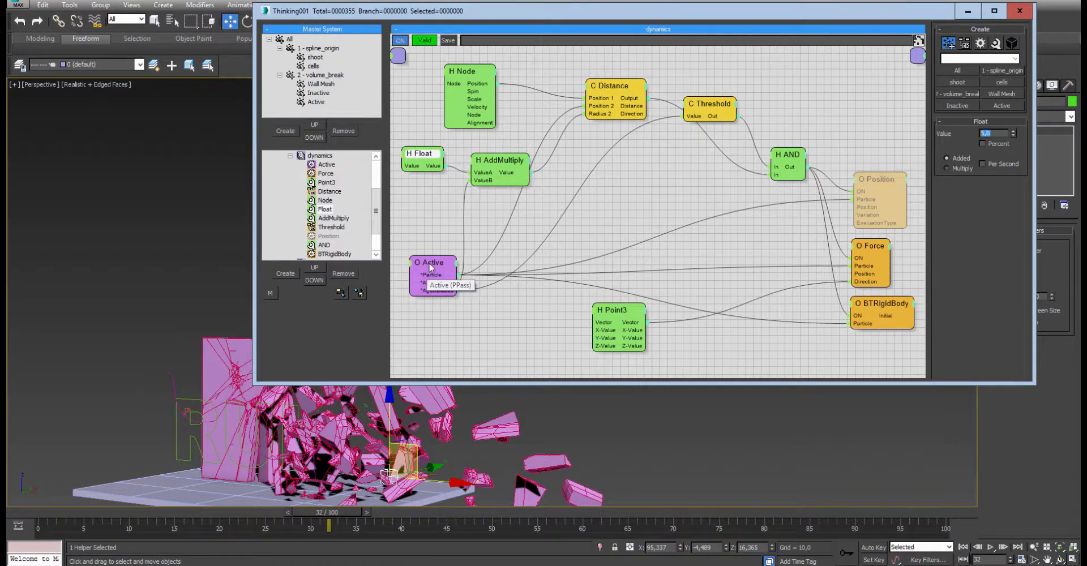
- Restart from frame 0, examine the BTRigidBody settings at frame 1 and play the simulation to frame 41
click(21, 512)
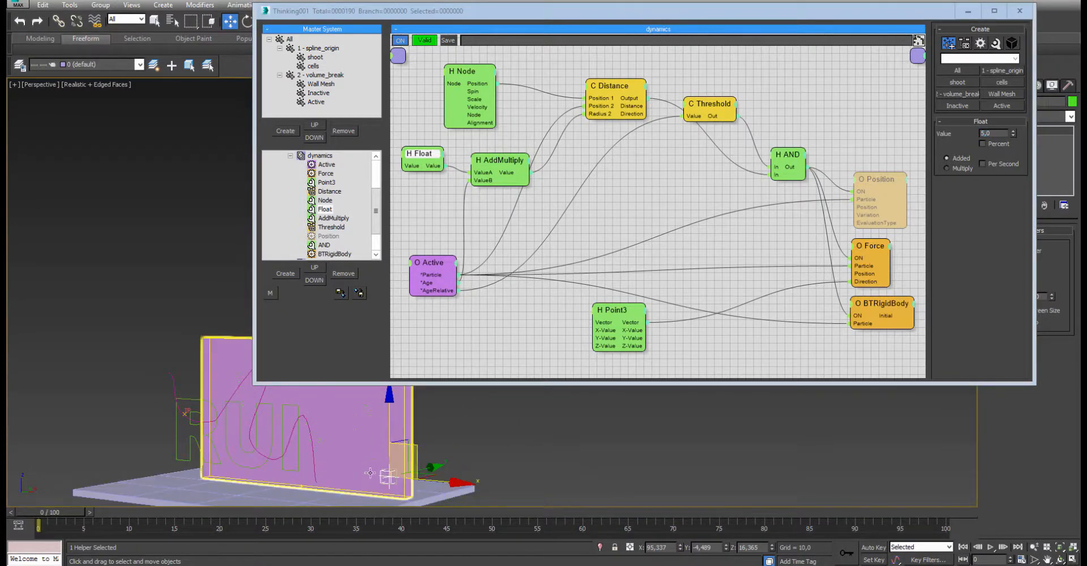
drag(60, 510, 69, 511)
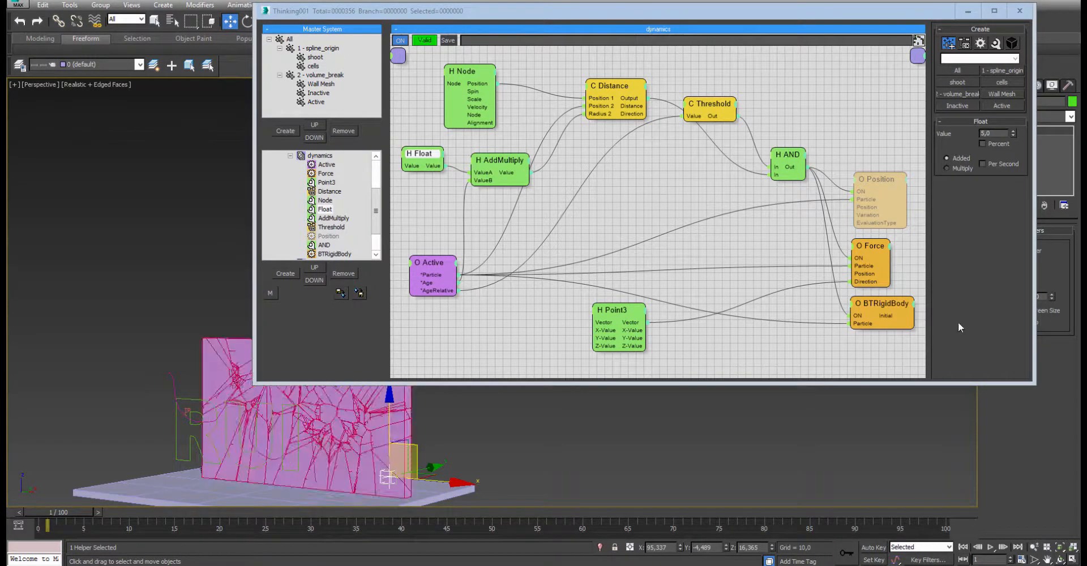
drag(880, 301, 879, 299)
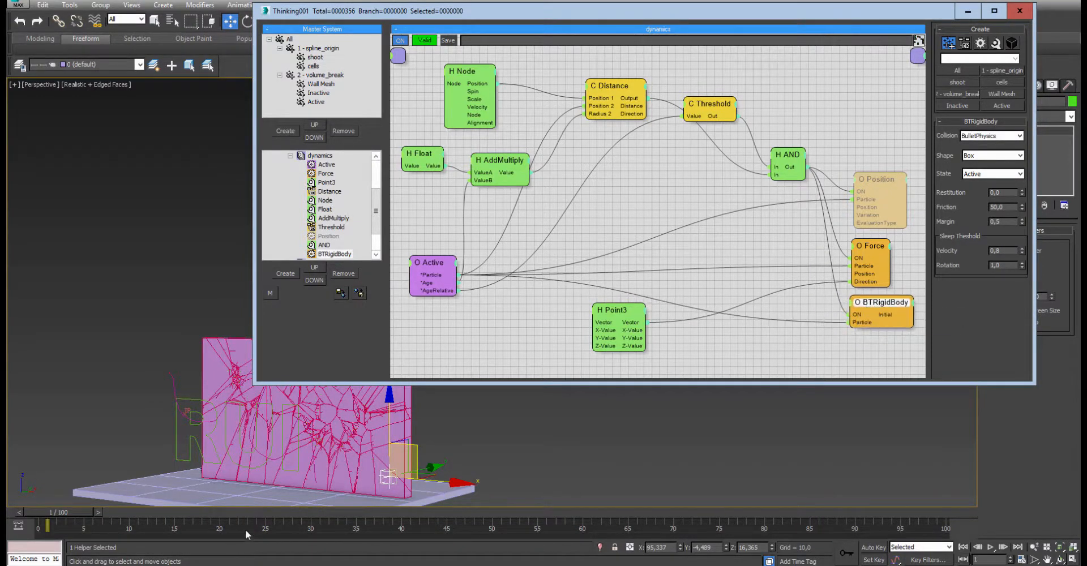
click(994, 547)
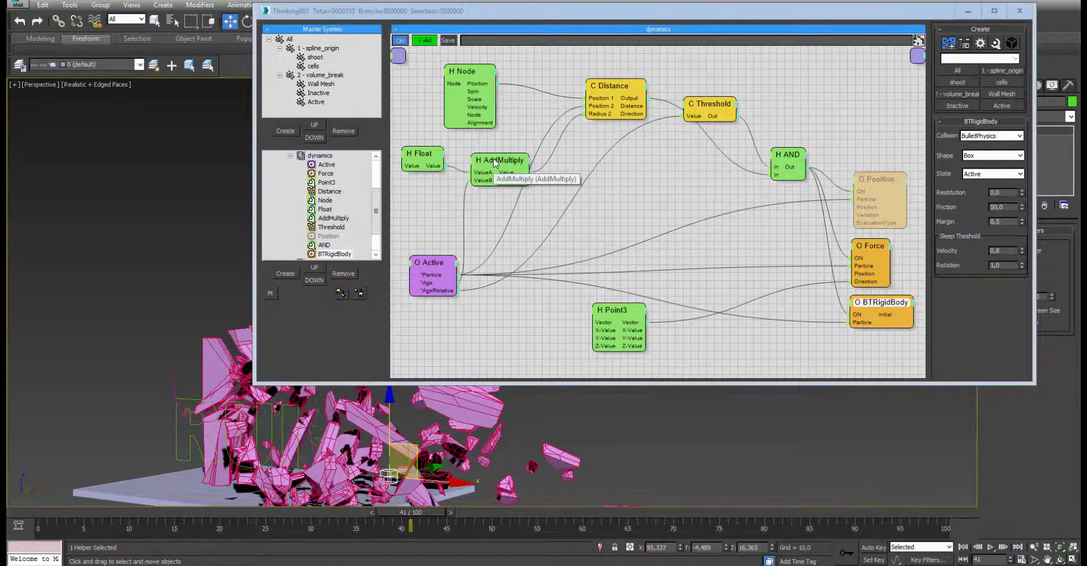
- Examine the AddMultiply operation and the Float value feeding it, moving AddMultiply clear of Float and rewinding to frame 0
drag(498, 161, 518, 181)
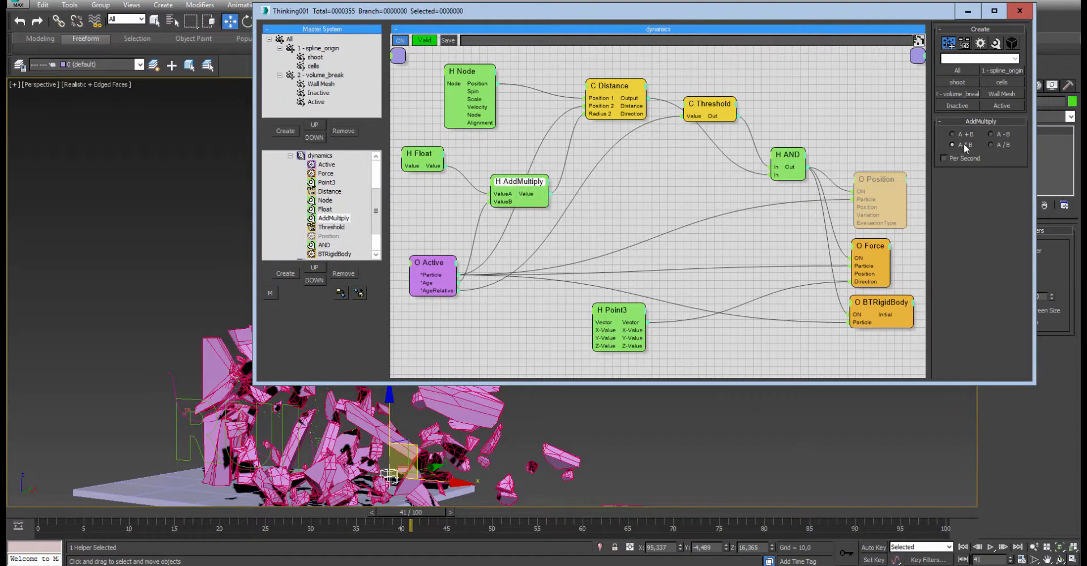
drag(511, 184, 514, 172)
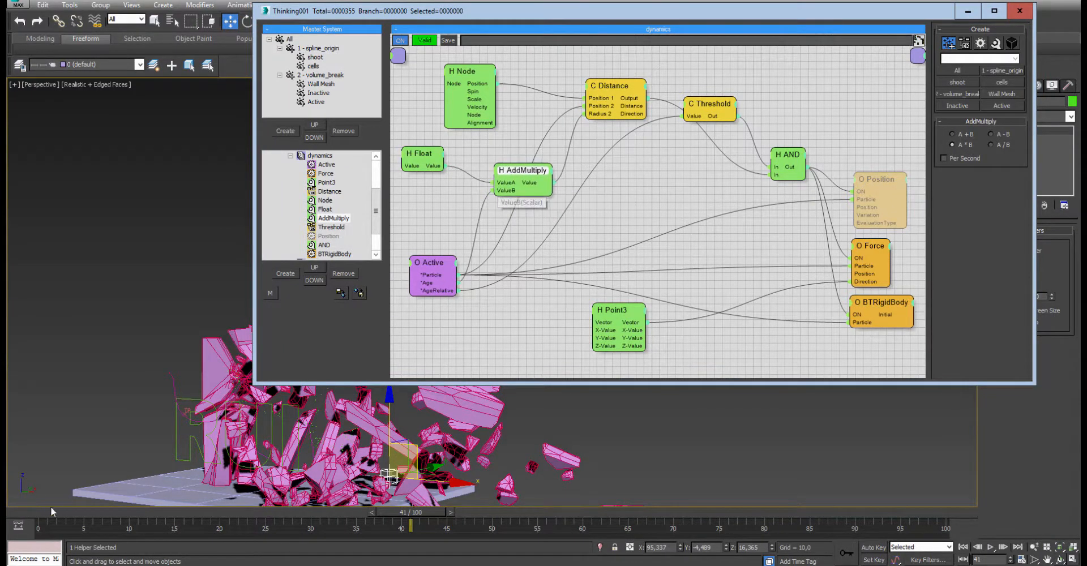
drag(51, 511, 36, 513)
click(422, 155)
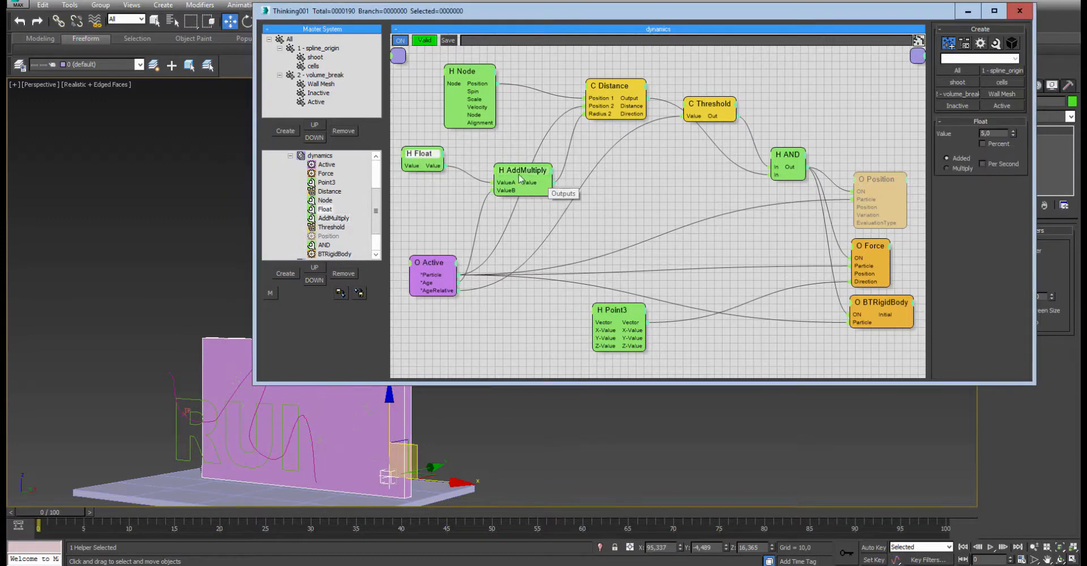
drag(504, 173, 516, 172)
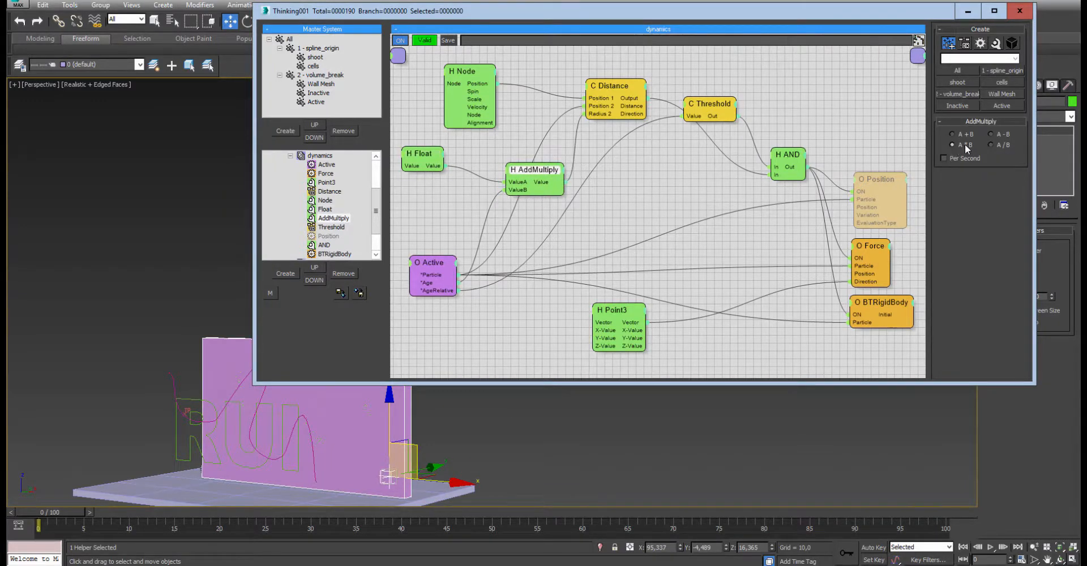
- Scrub through frame 2 to frame 40 to watch the fragments activate, and view the Float node's value
drag(40, 515, 66, 513)
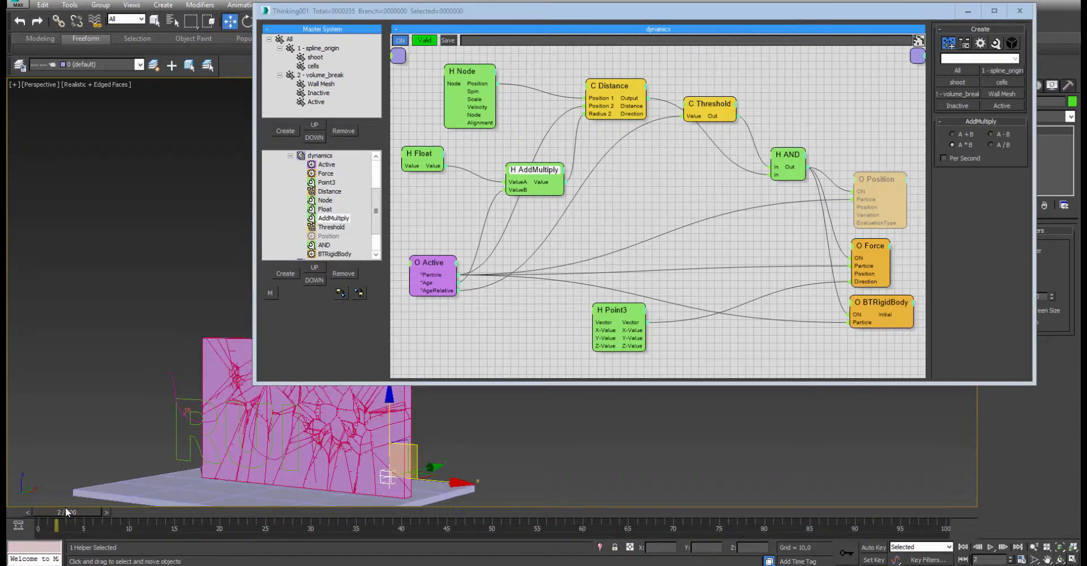
click(437, 159)
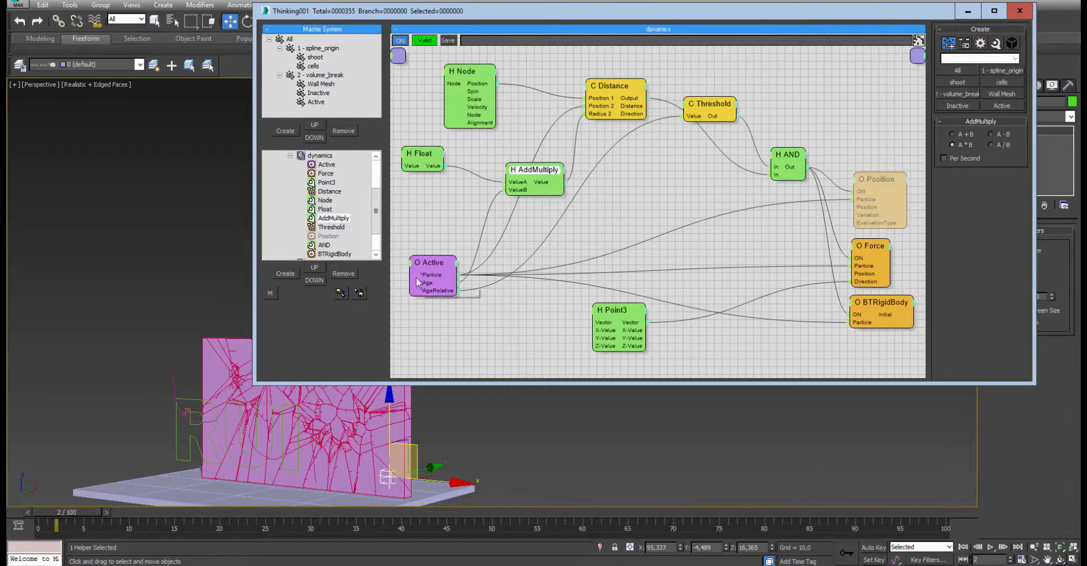
drag(64, 515, 426, 529)
click(431, 154)
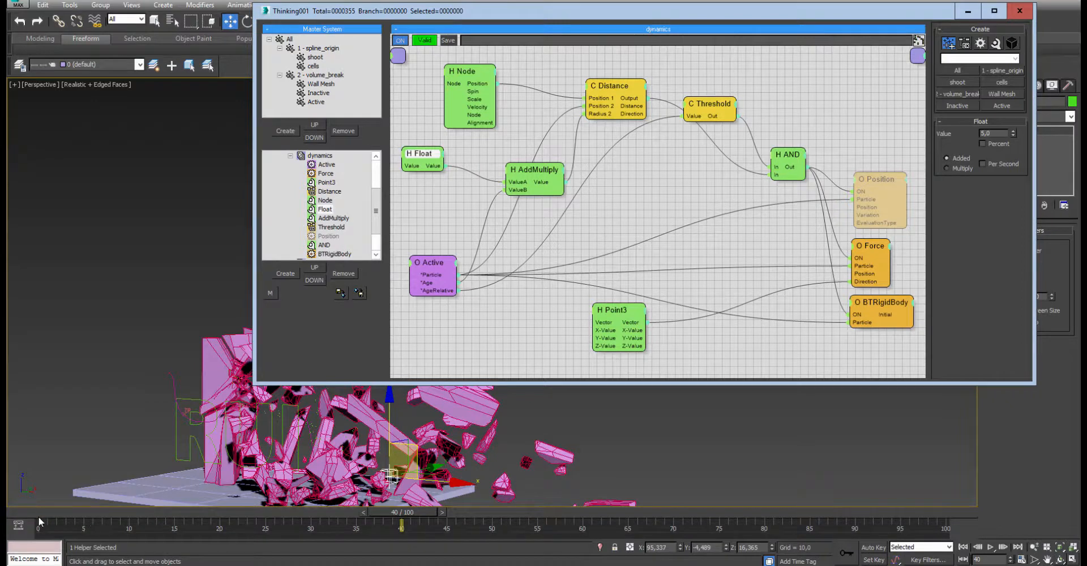
- View the BTRigidBody settings again and collapse the dynamics and solver entries in the dynamics tree
click(881, 308)
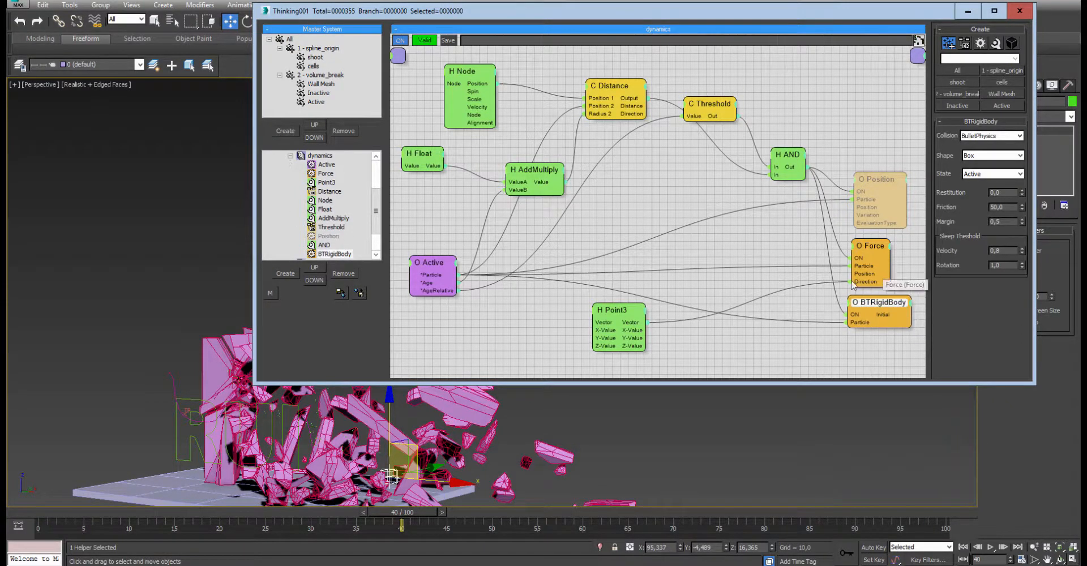
click(290, 156)
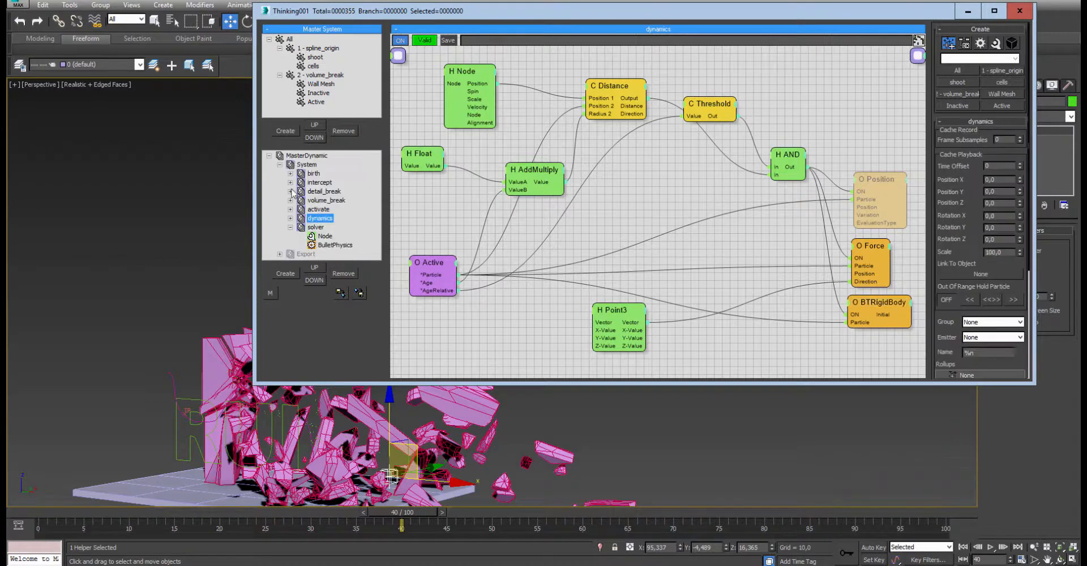
click(290, 228)
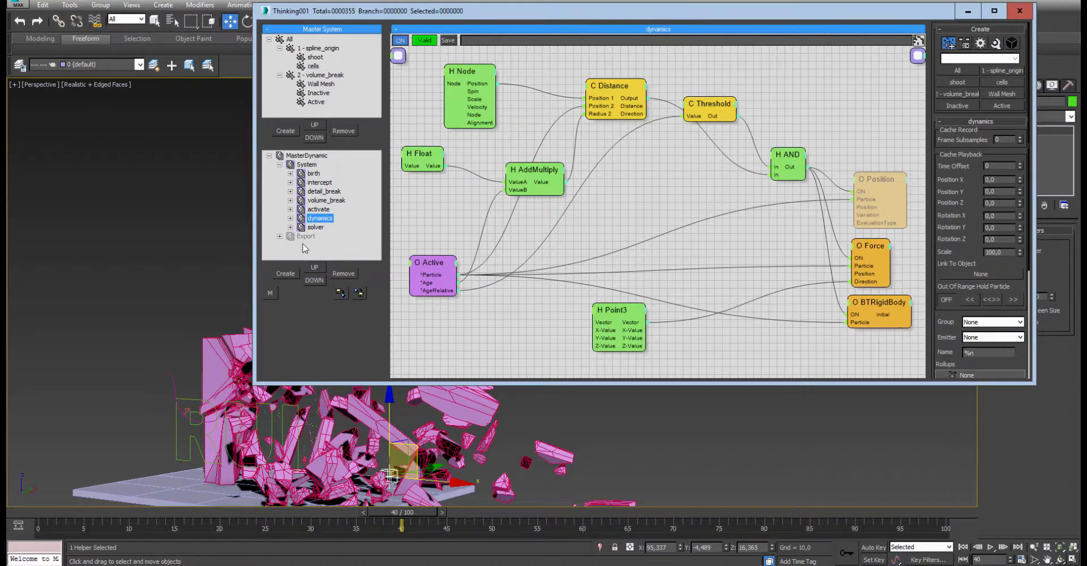
- Deselect the helper, then reposition and enlarge the Thinking Particles window to fit the whole dynamics network below the main toolbar
click(639, 430)
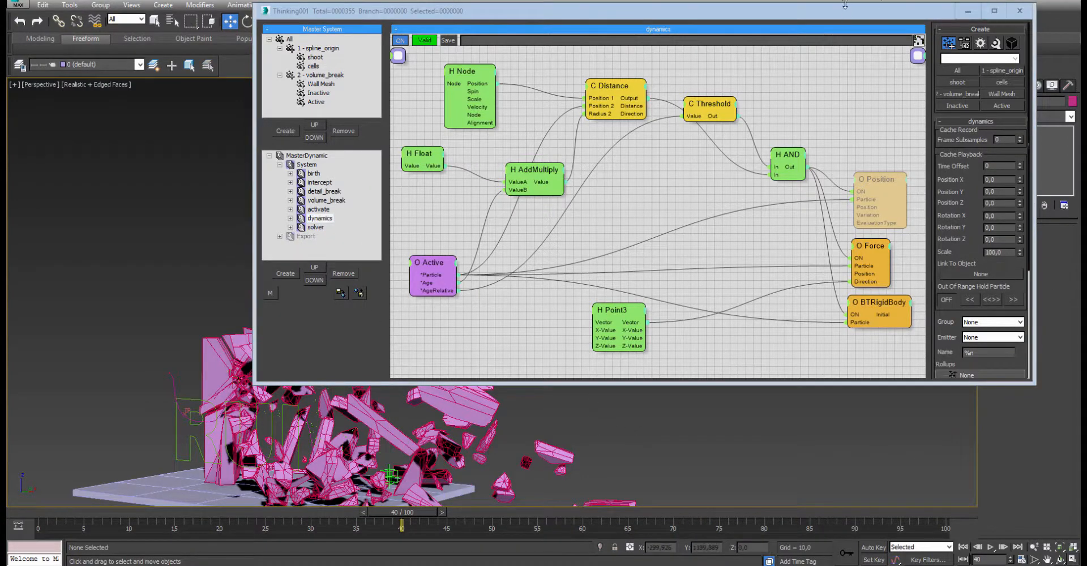
drag(844, 4, 853, 73)
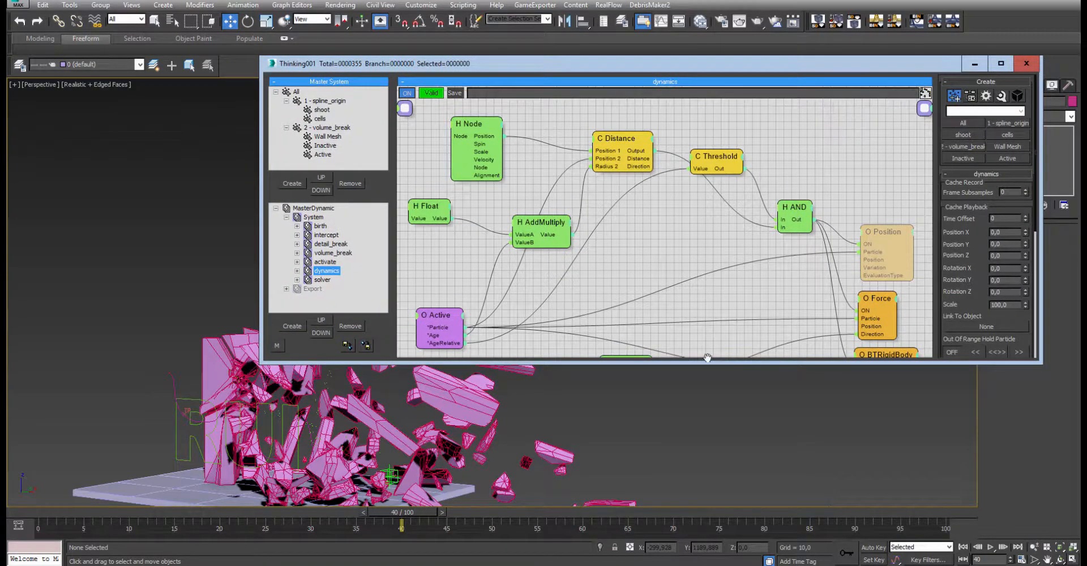
drag(709, 365, 710, 426)
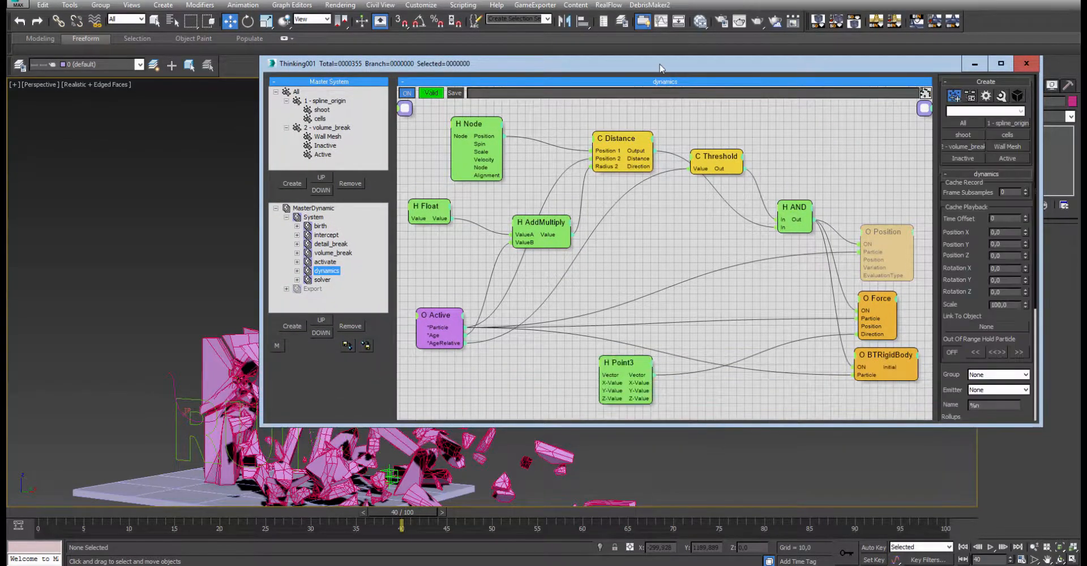
drag(660, 68, 648, 57)
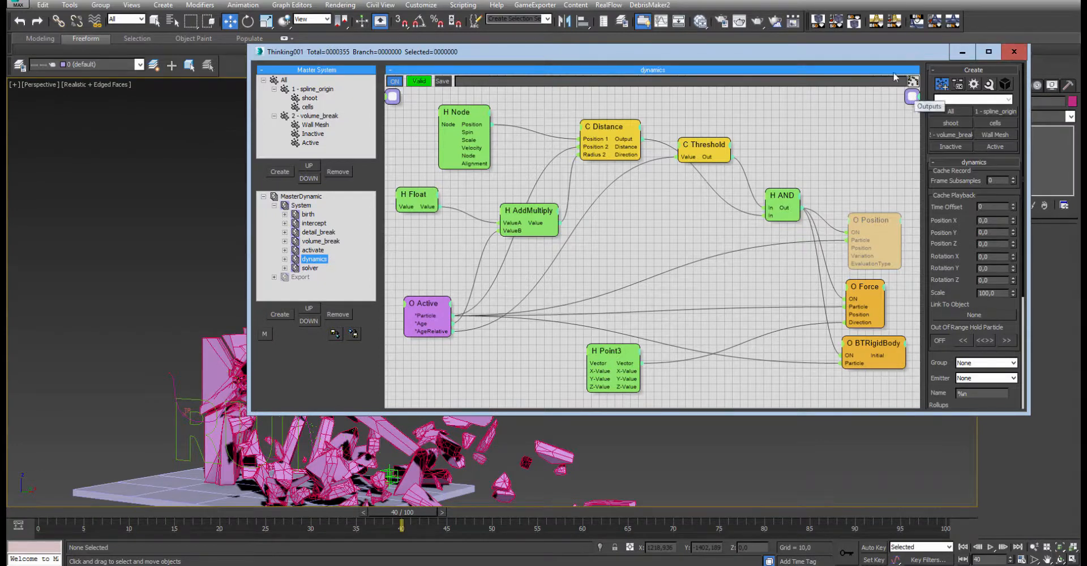
- Close the Thinking Particles window and open the recent scene Maskboy_animation_v006.max
click(1013, 53)
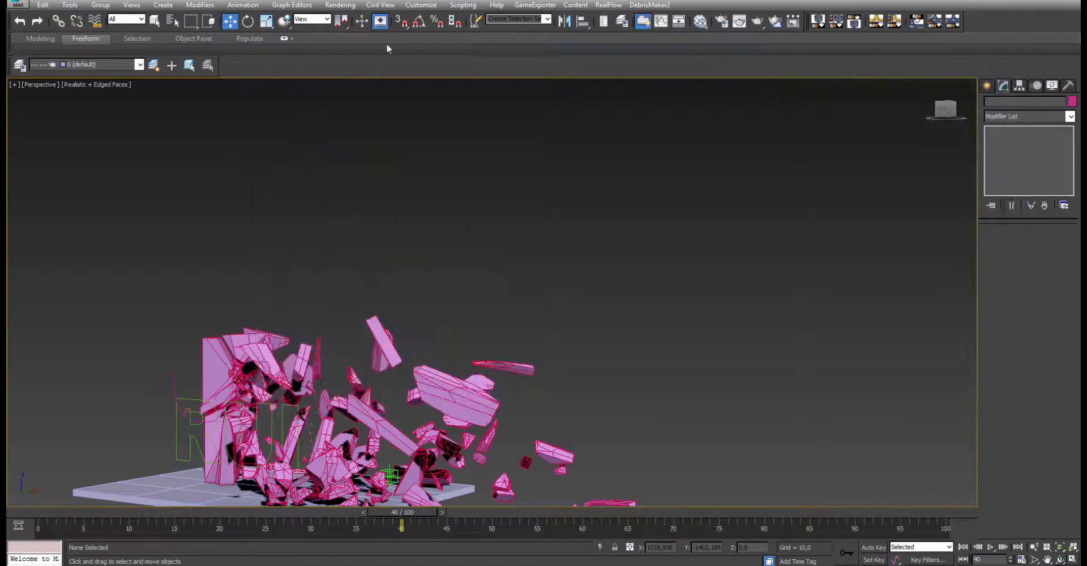
click(23, 3)
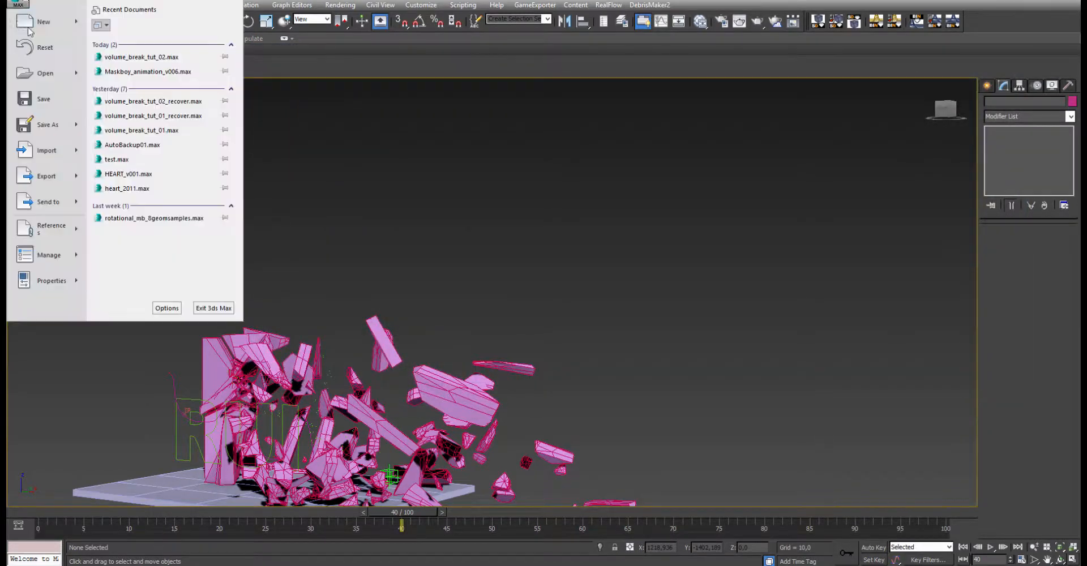
click(135, 72)
click(535, 298)
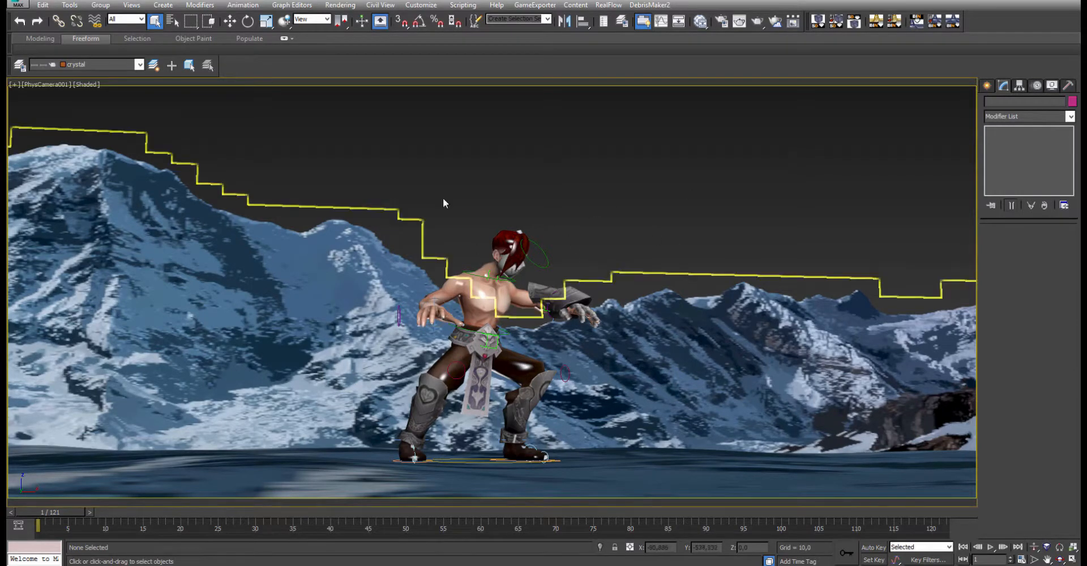
- Play the character and crystal animation to frame 111, then scrub through frame 52 to frame 89
click(991, 548)
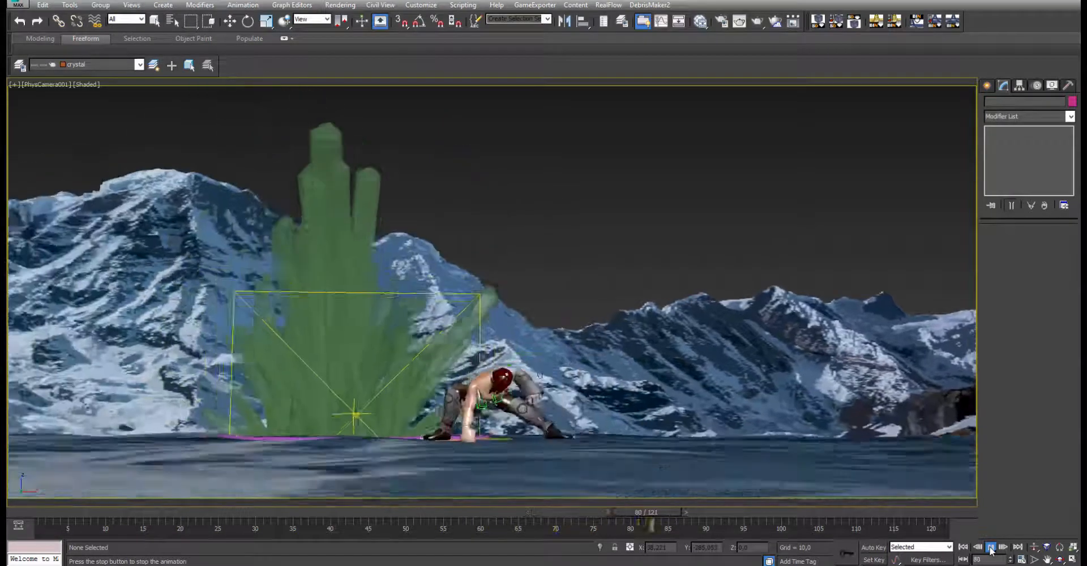
click(991, 547)
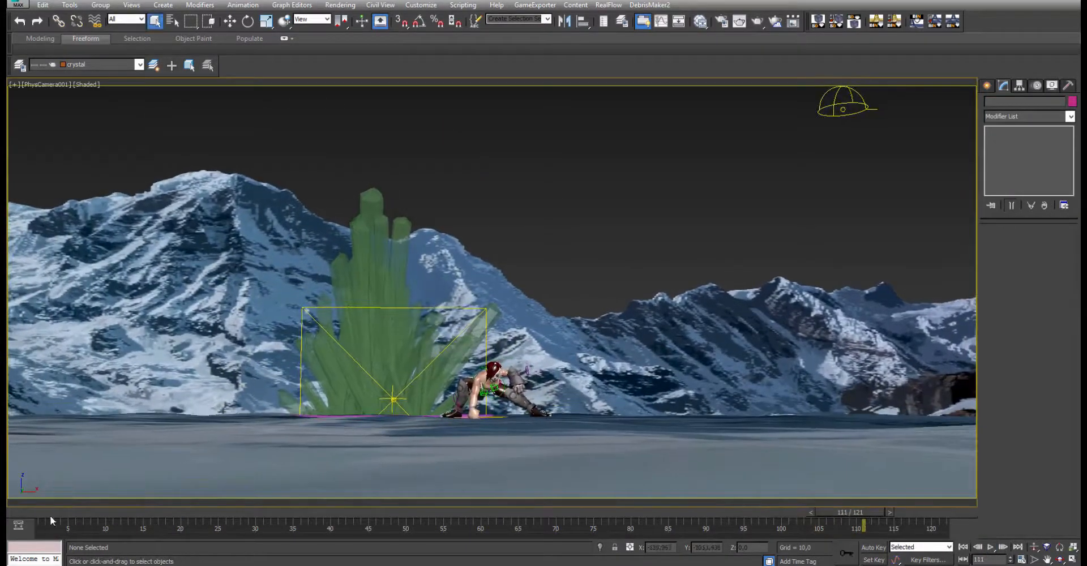
drag(49, 515, 420, 537)
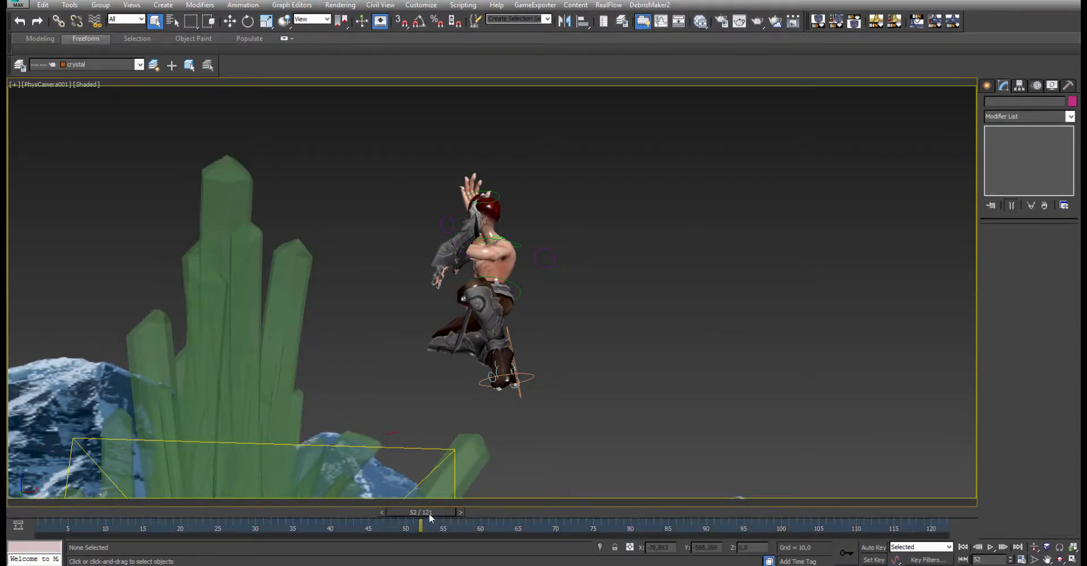
drag(429, 512, 698, 527)
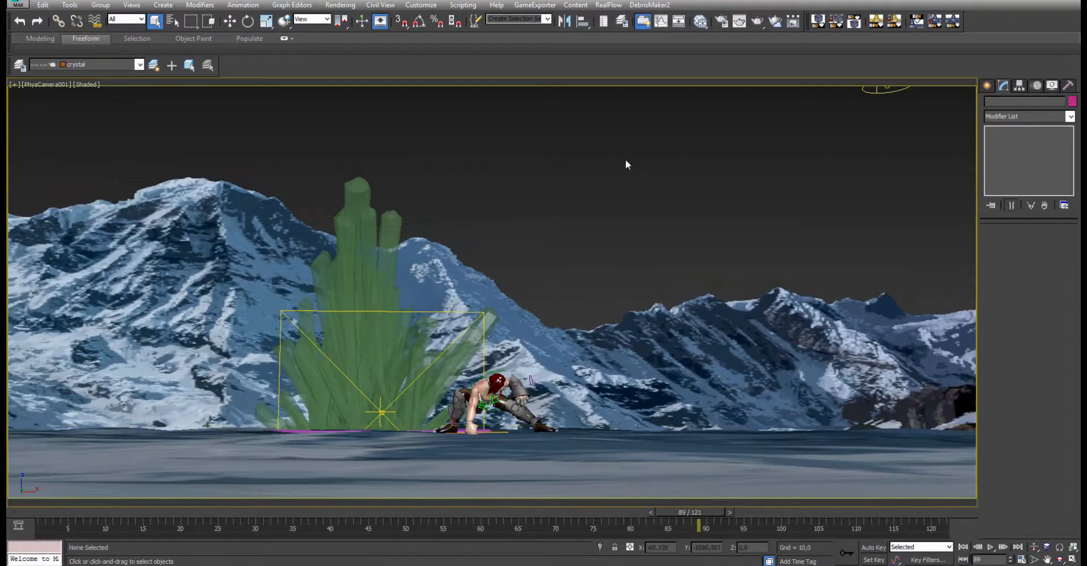
- Return to frame 1 and replay the character animation, stopping at frame 62
click(35, 513)
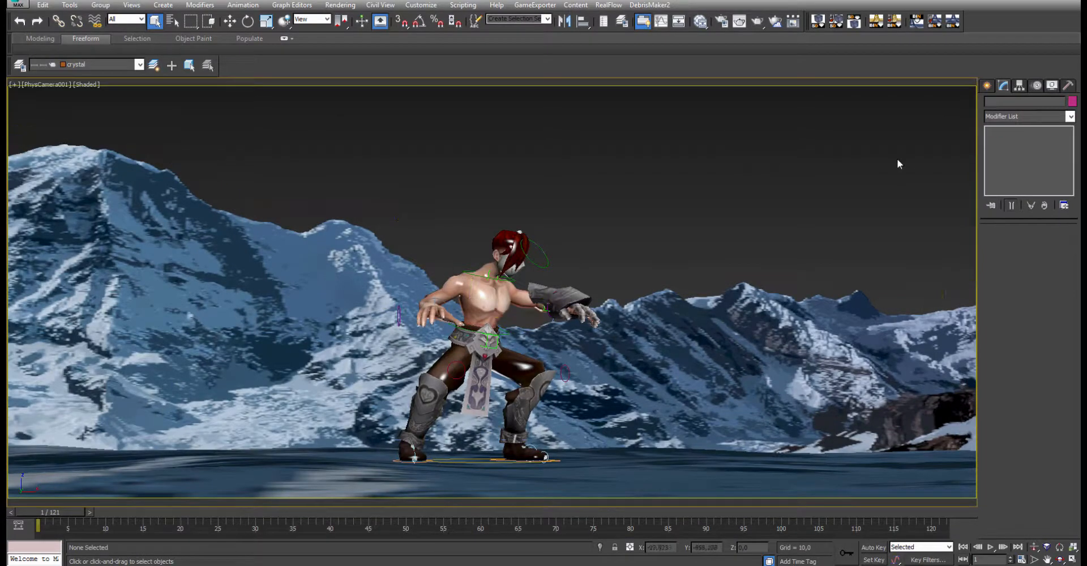
click(990, 546)
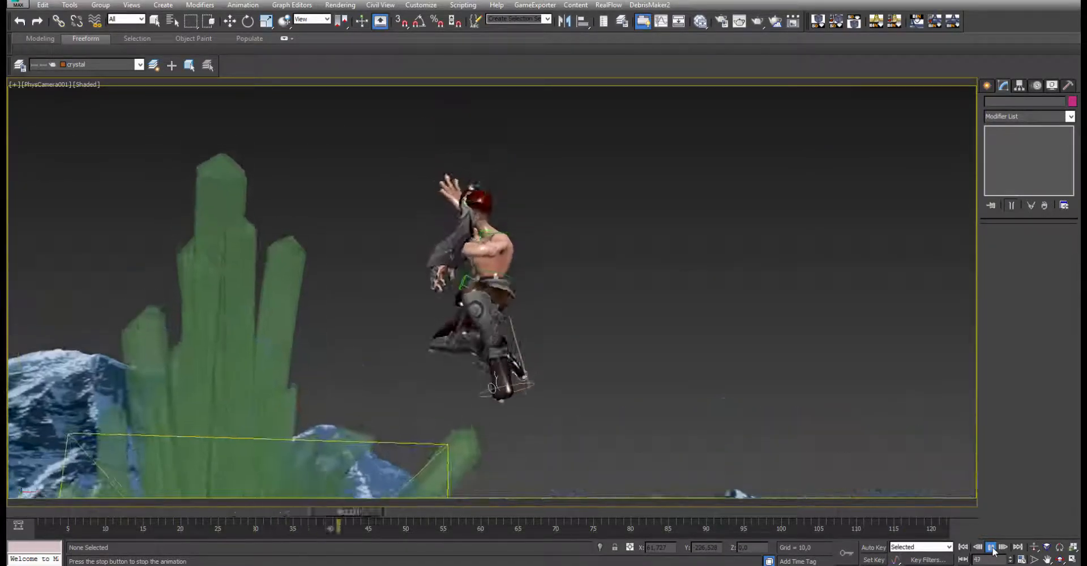
click(991, 547)
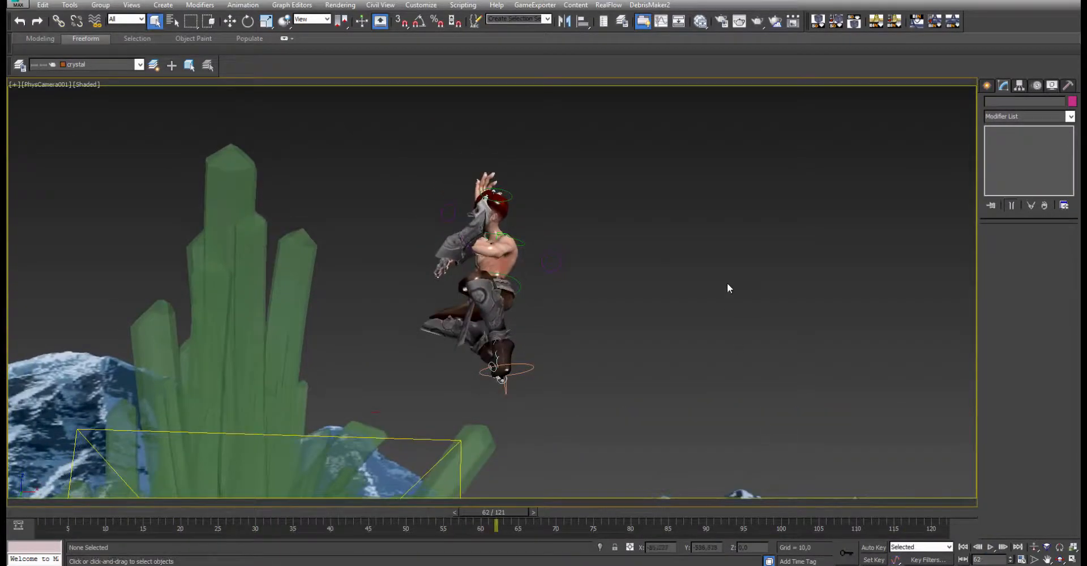